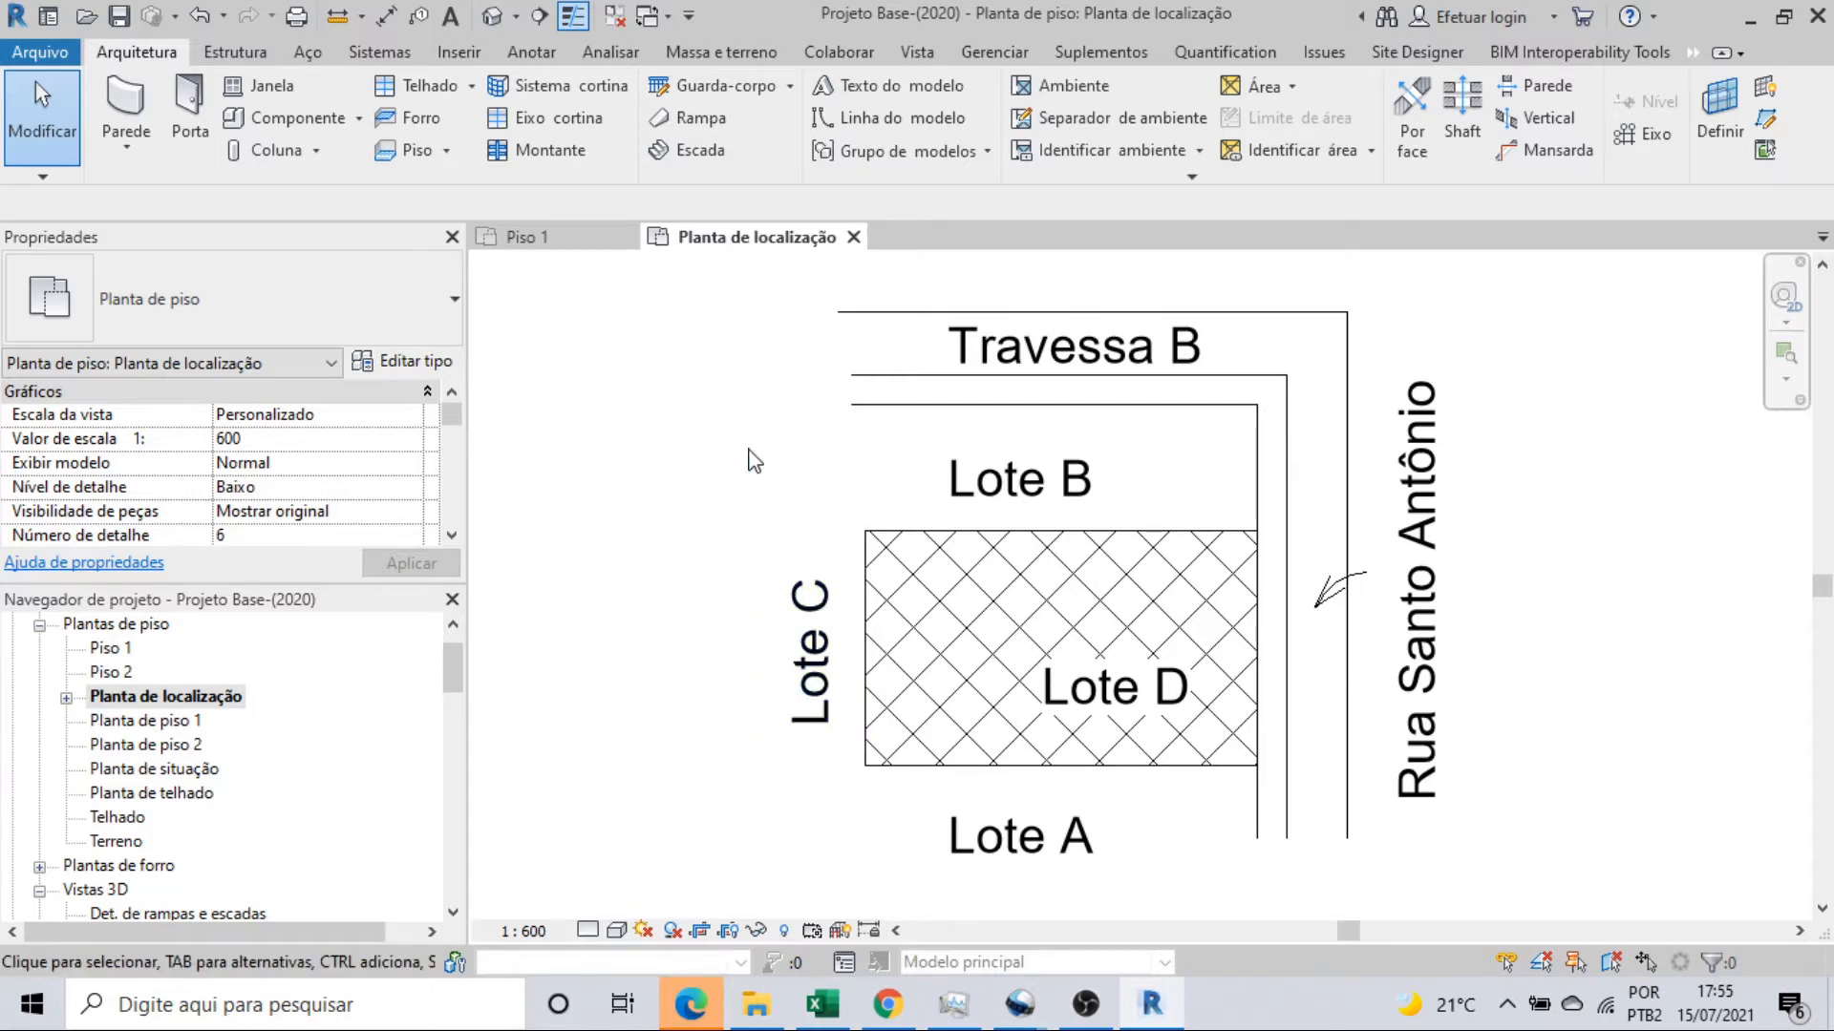
Expand the Planta de localização view, inspect its view duplication options, and select Planta de localização - Dependente 1.
click(67, 698)
click(112, 698)
right_click(168, 702)
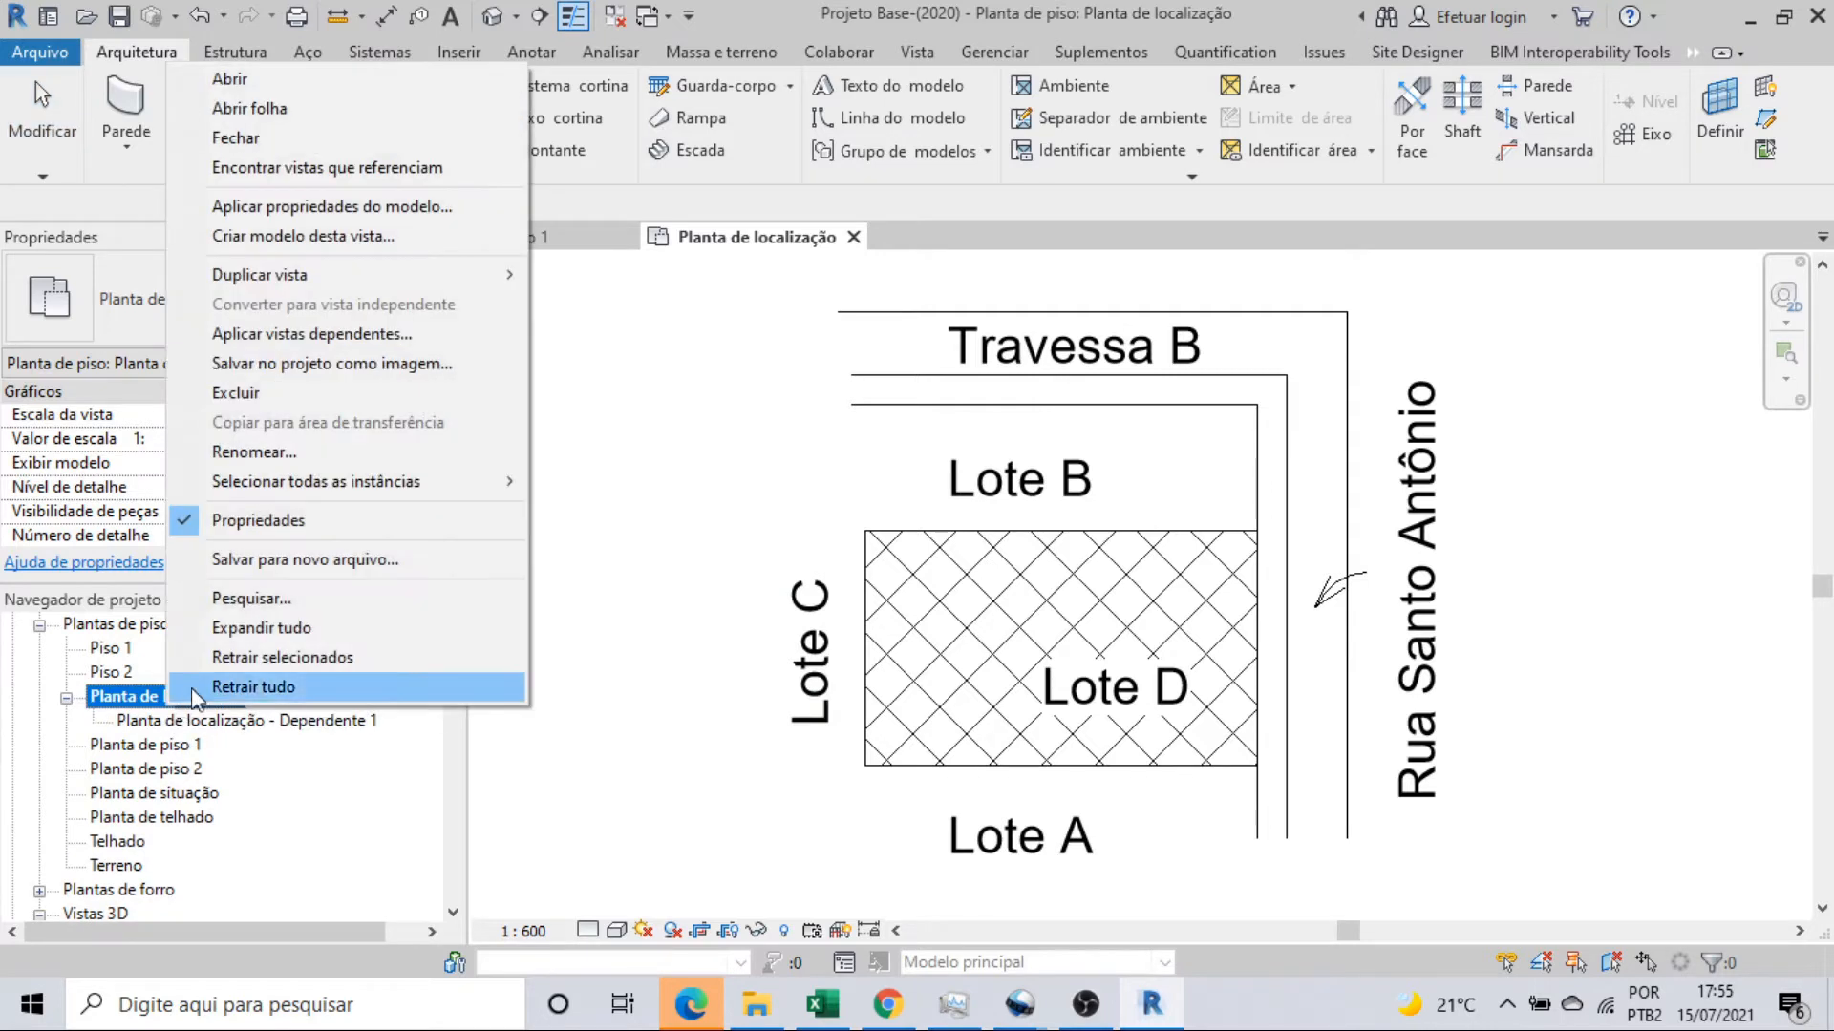
mouse_move(361, 286)
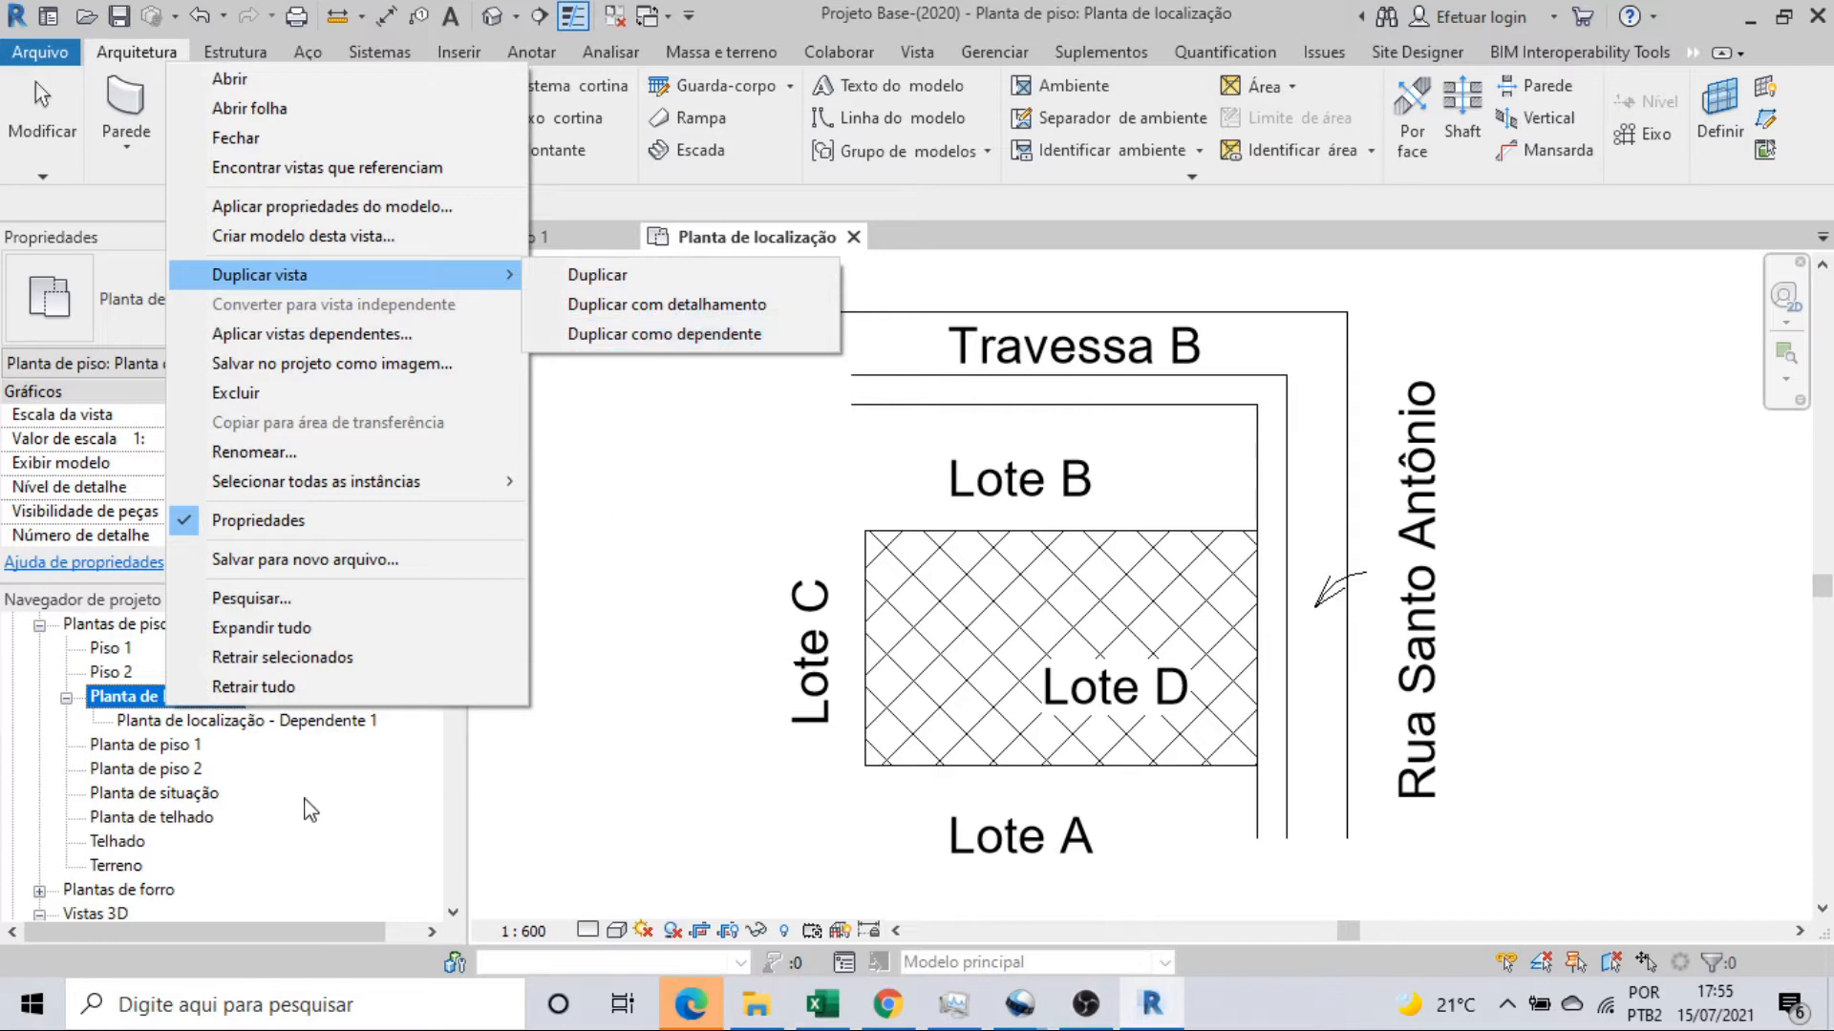
click(312, 733)
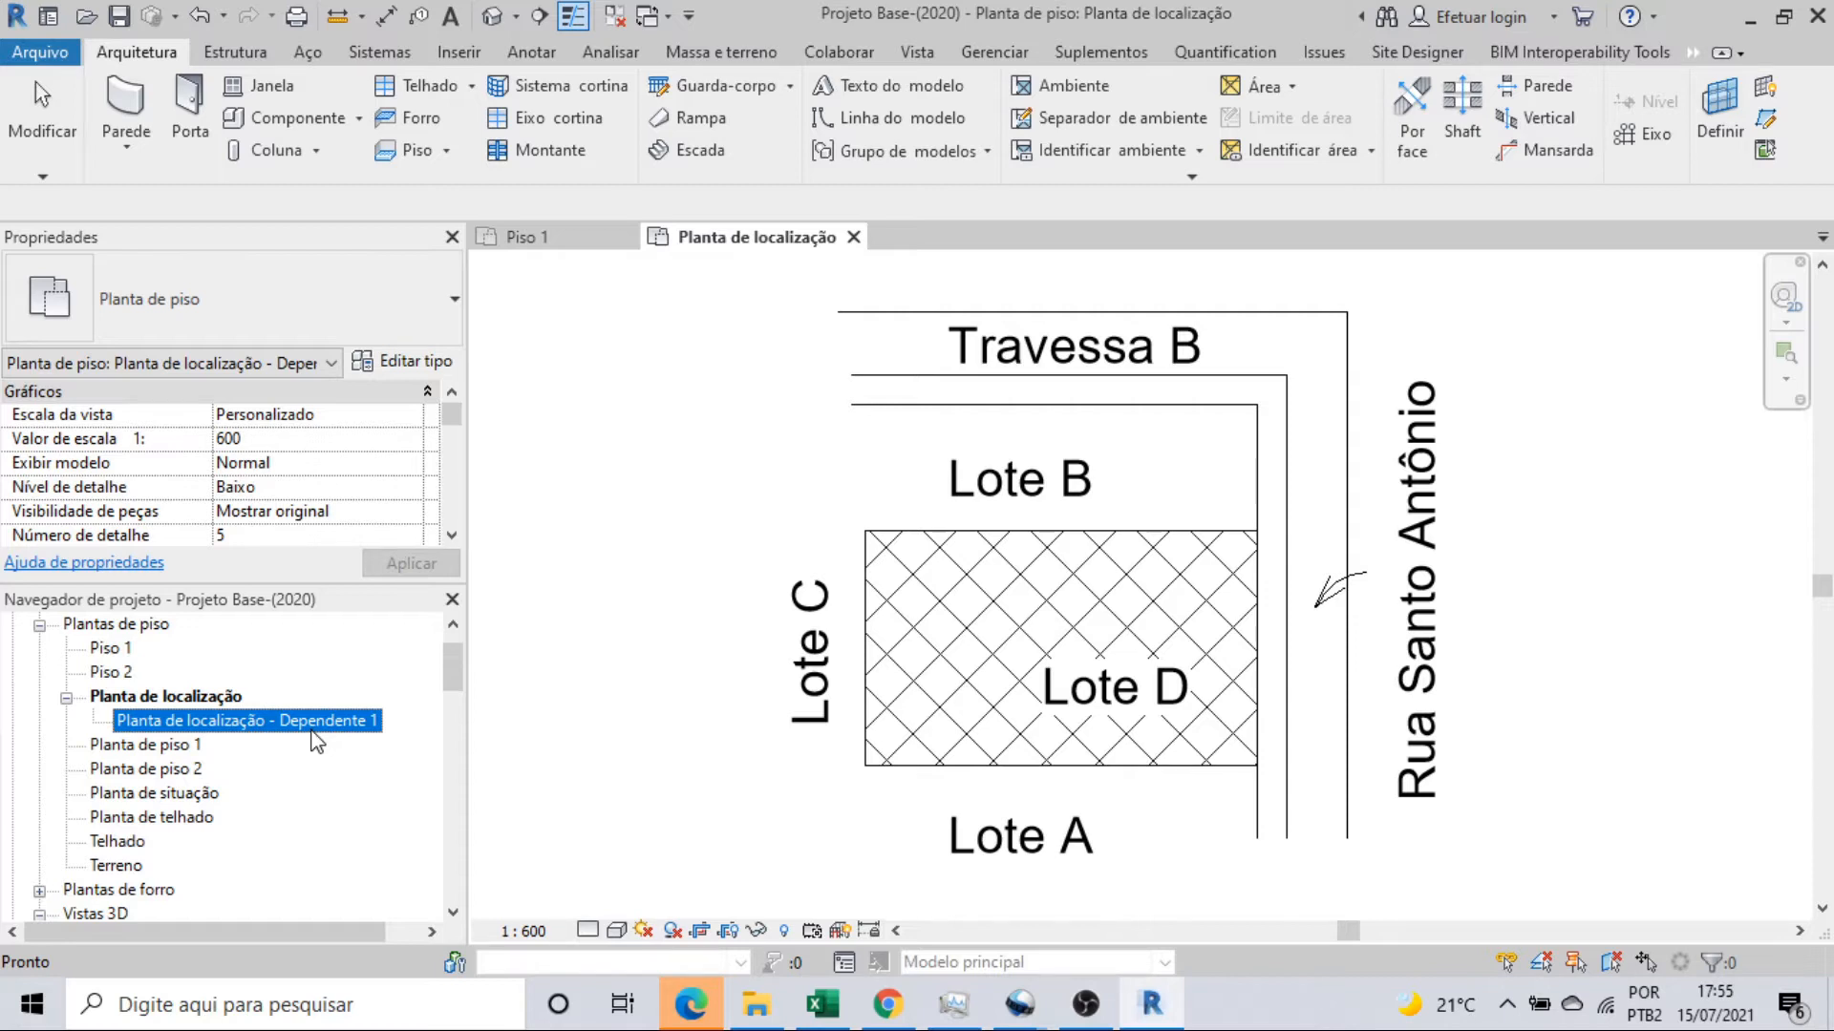
Open the Planta de piso 1 floor plan and examine its overall layout, dimensions and section marks.
double_click(125, 747)
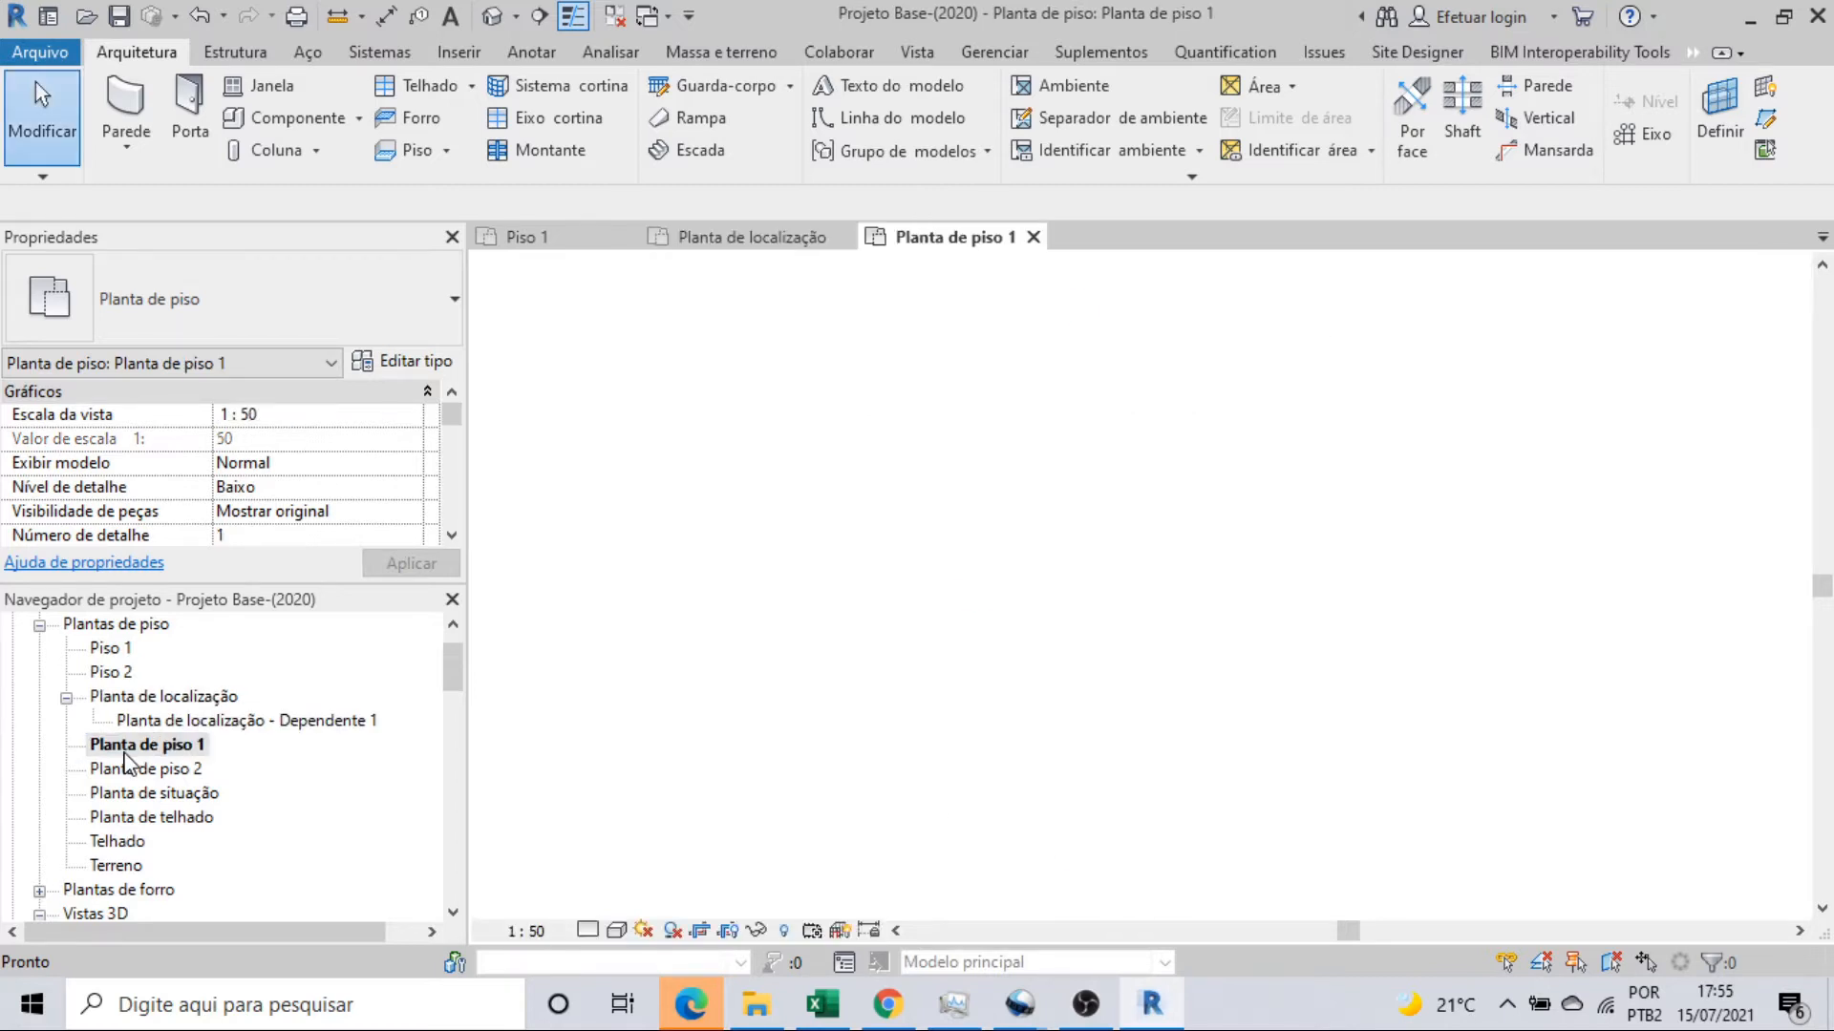
scroll(1372, 430, up, 5)
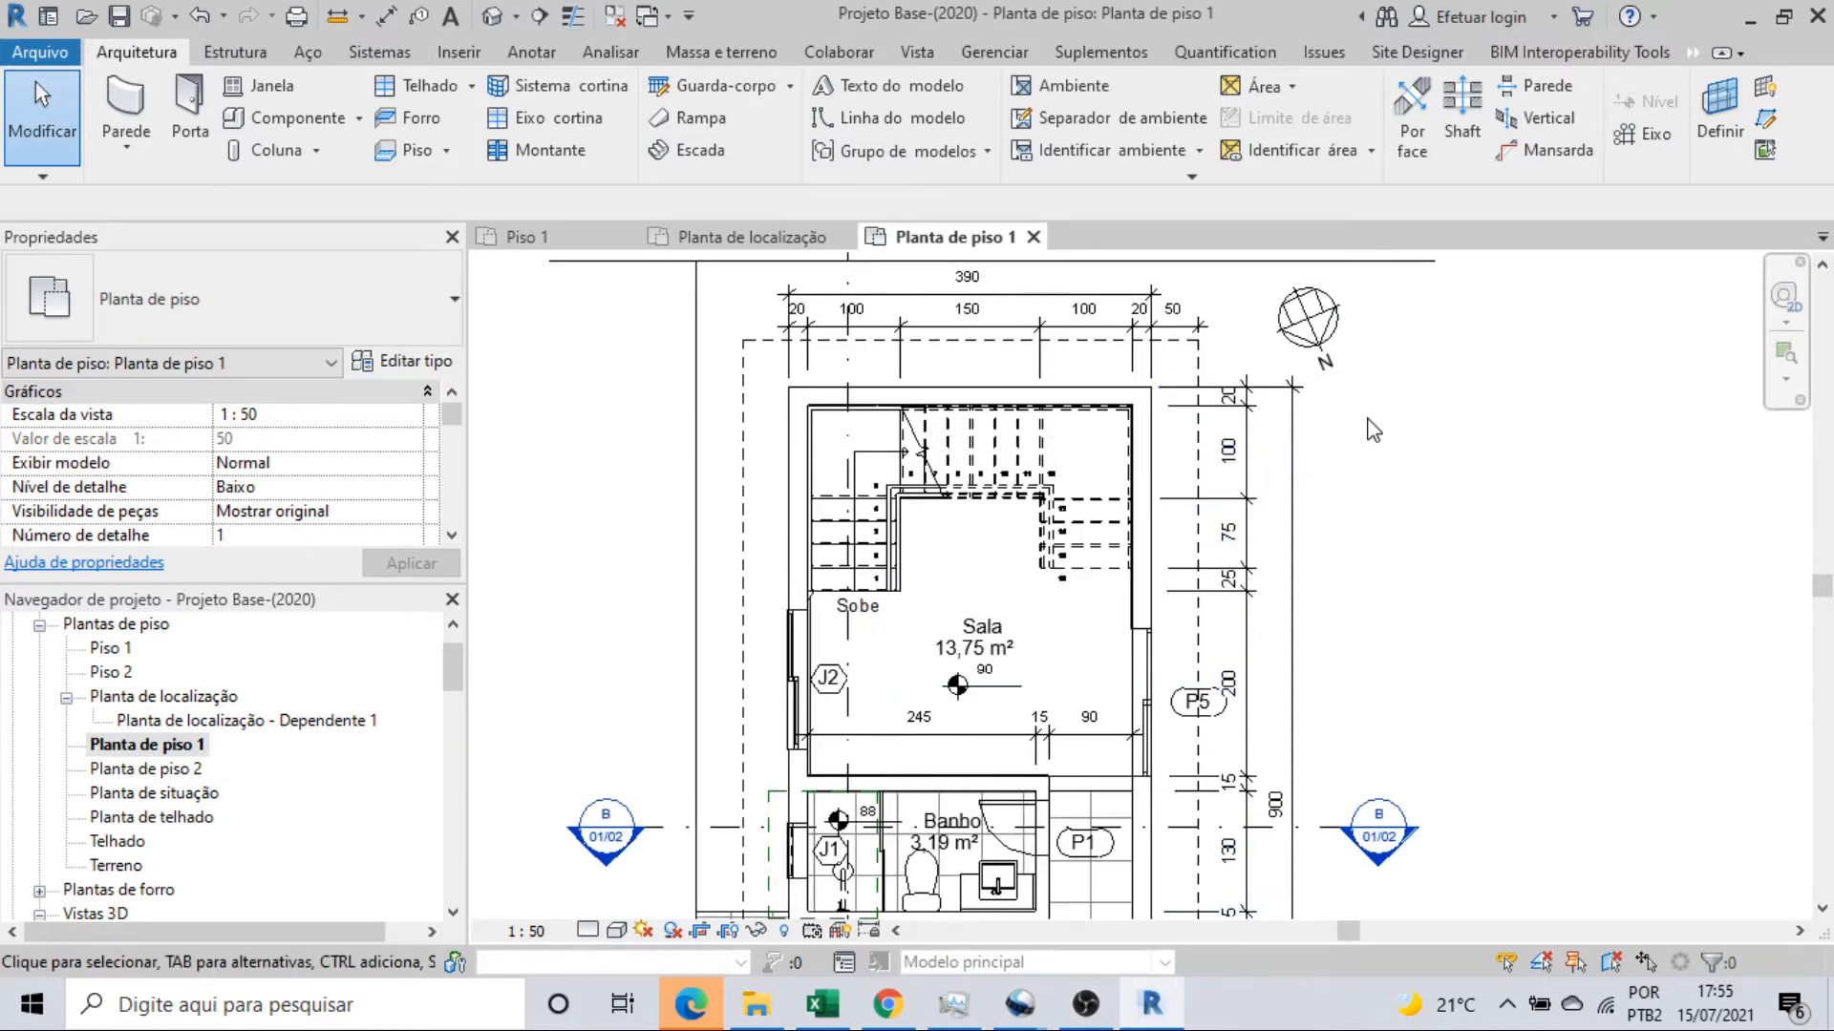
scroll(1214, 511, up, 2)
scroll(1194, 459, down, 3)
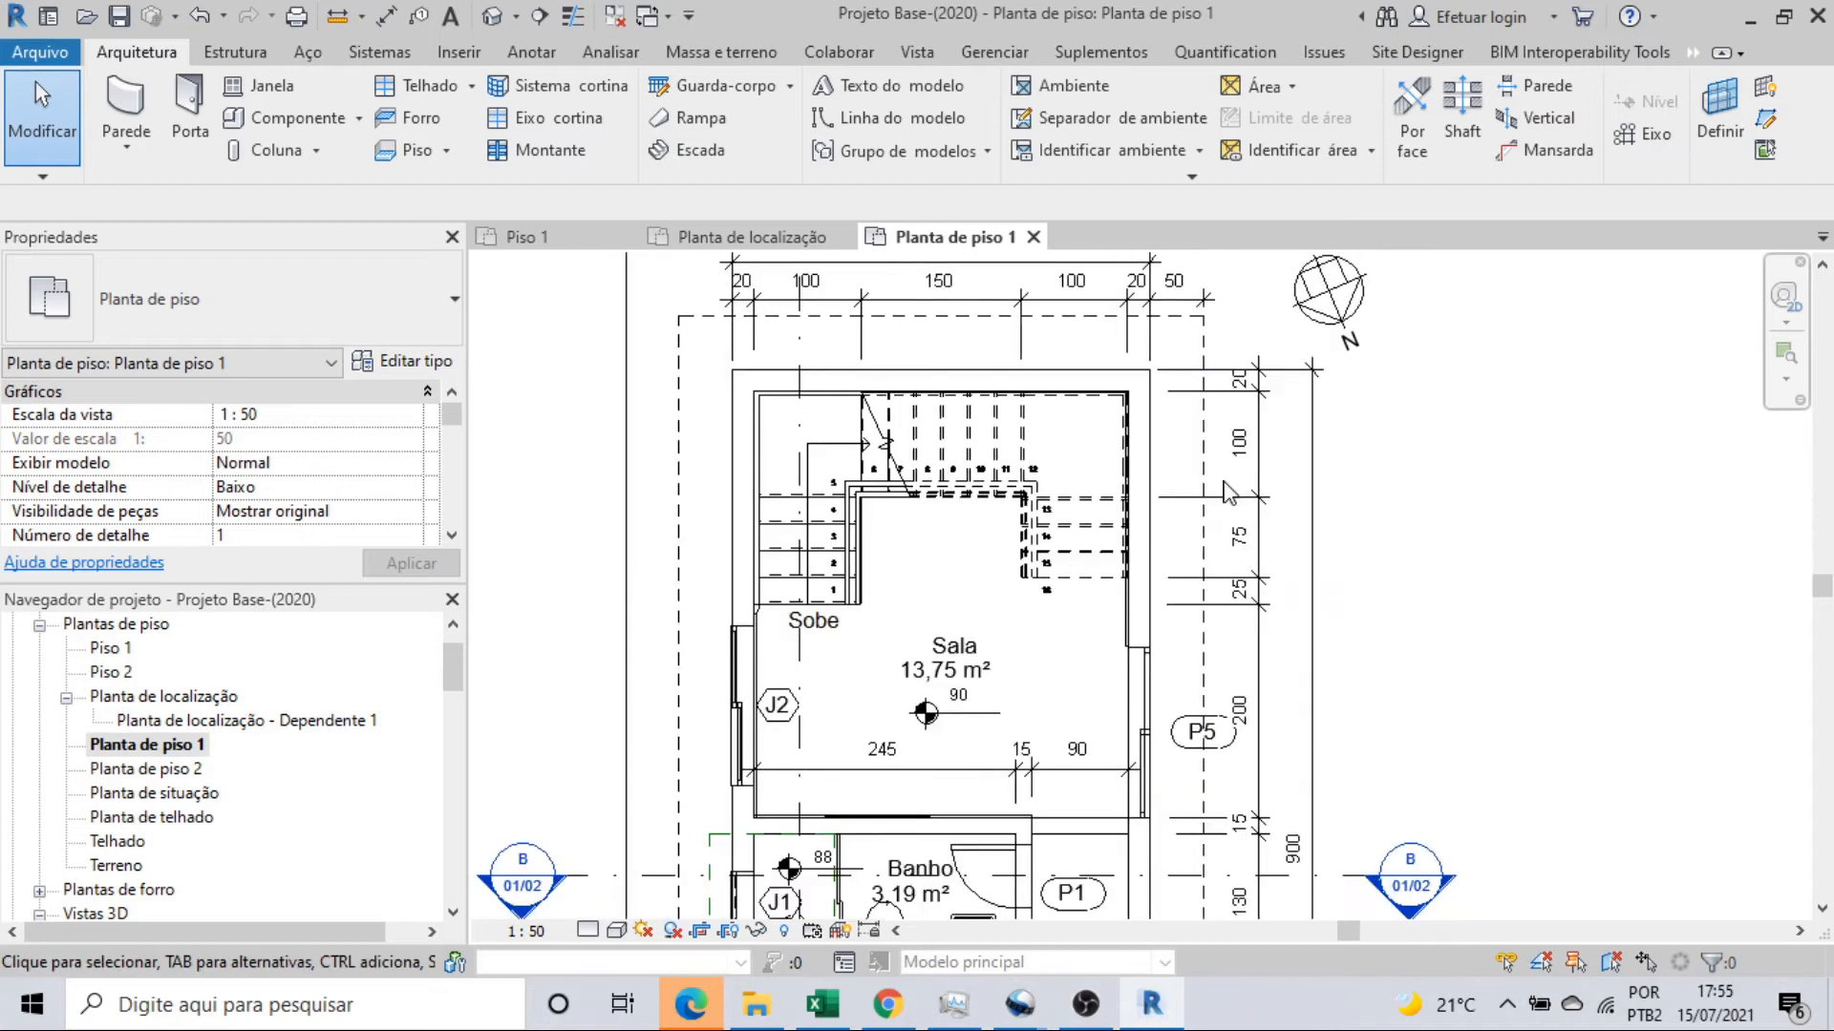
scroll(1337, 497, down, 1)
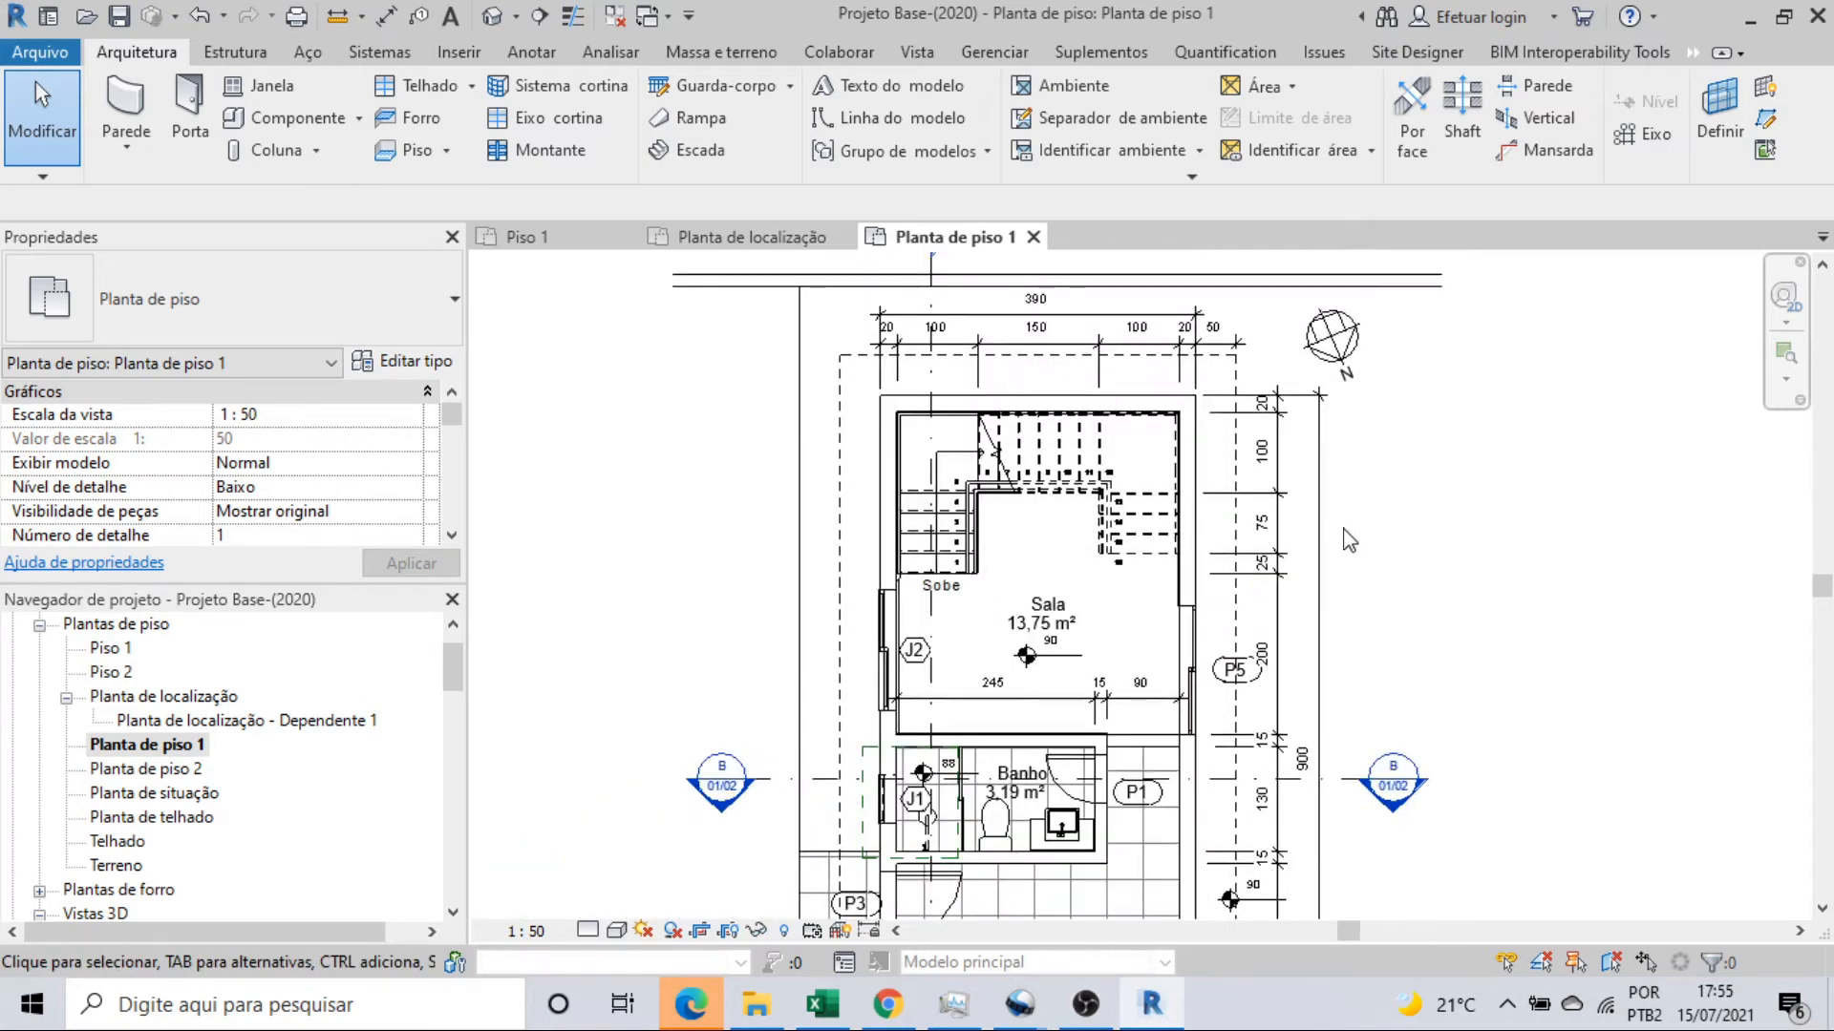
scroll(1356, 544, down, 1)
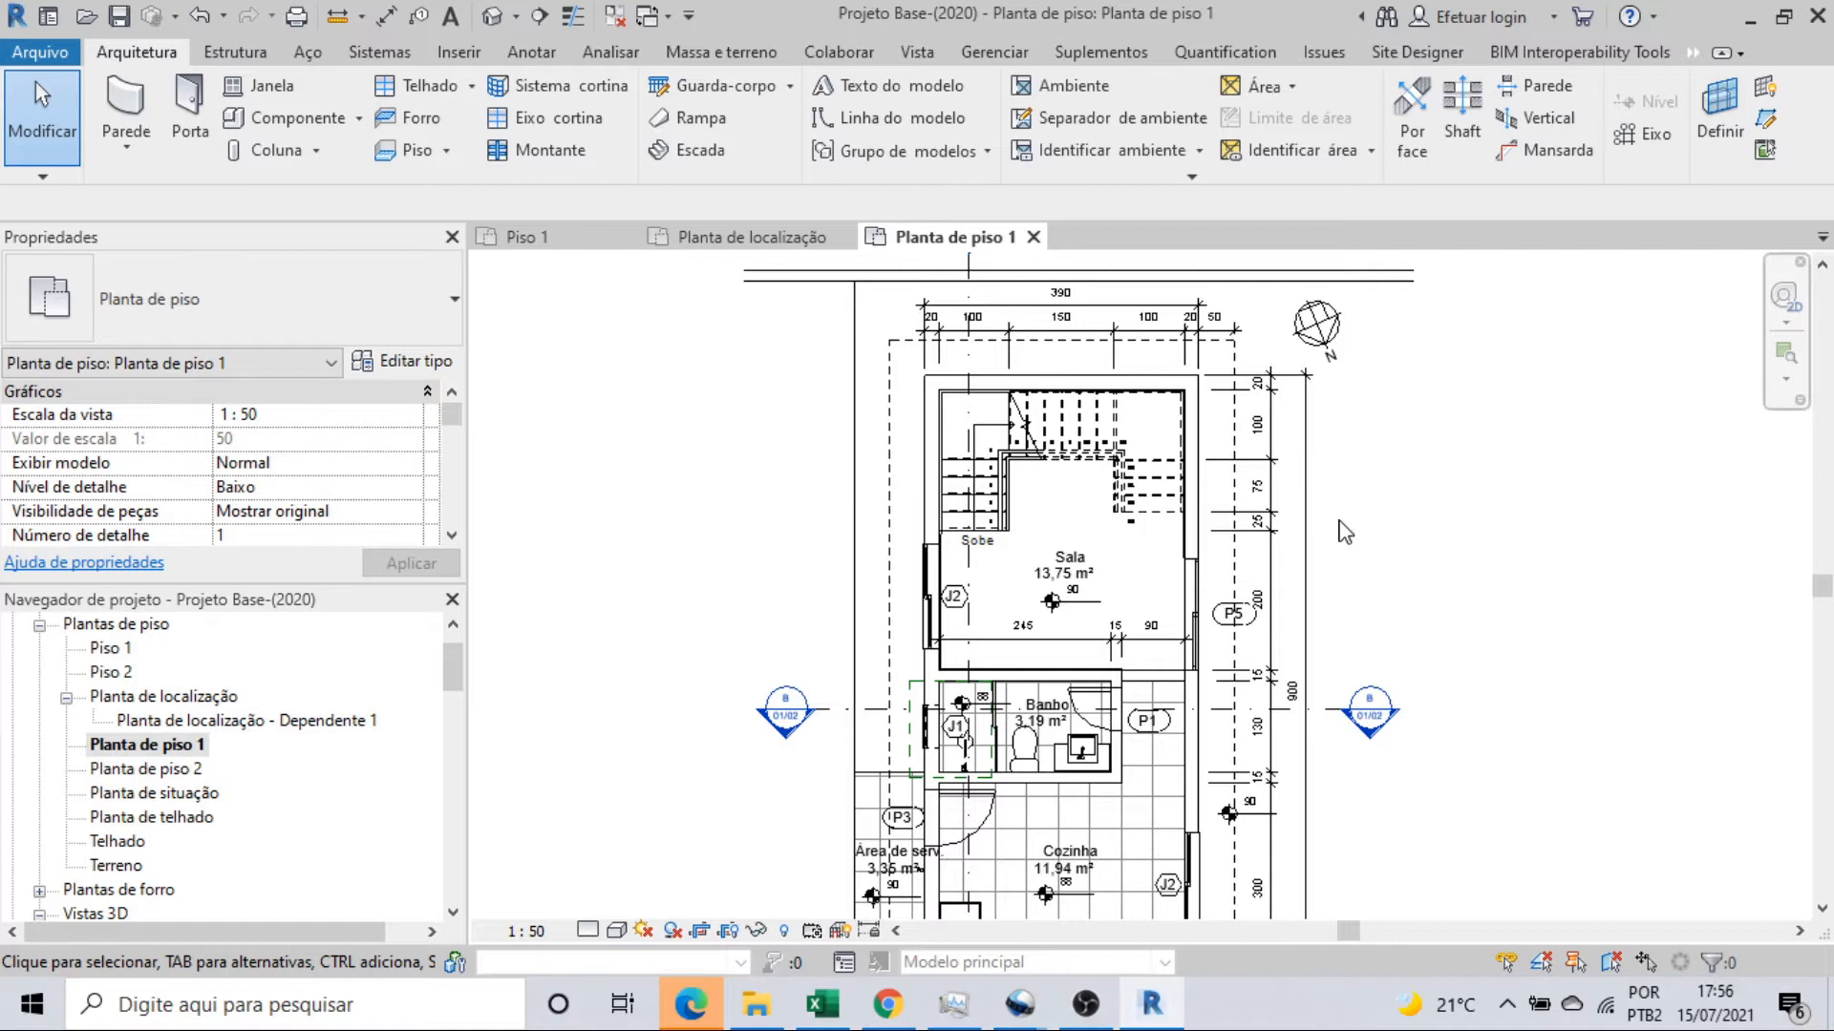
scroll(1363, 590, down, 2)
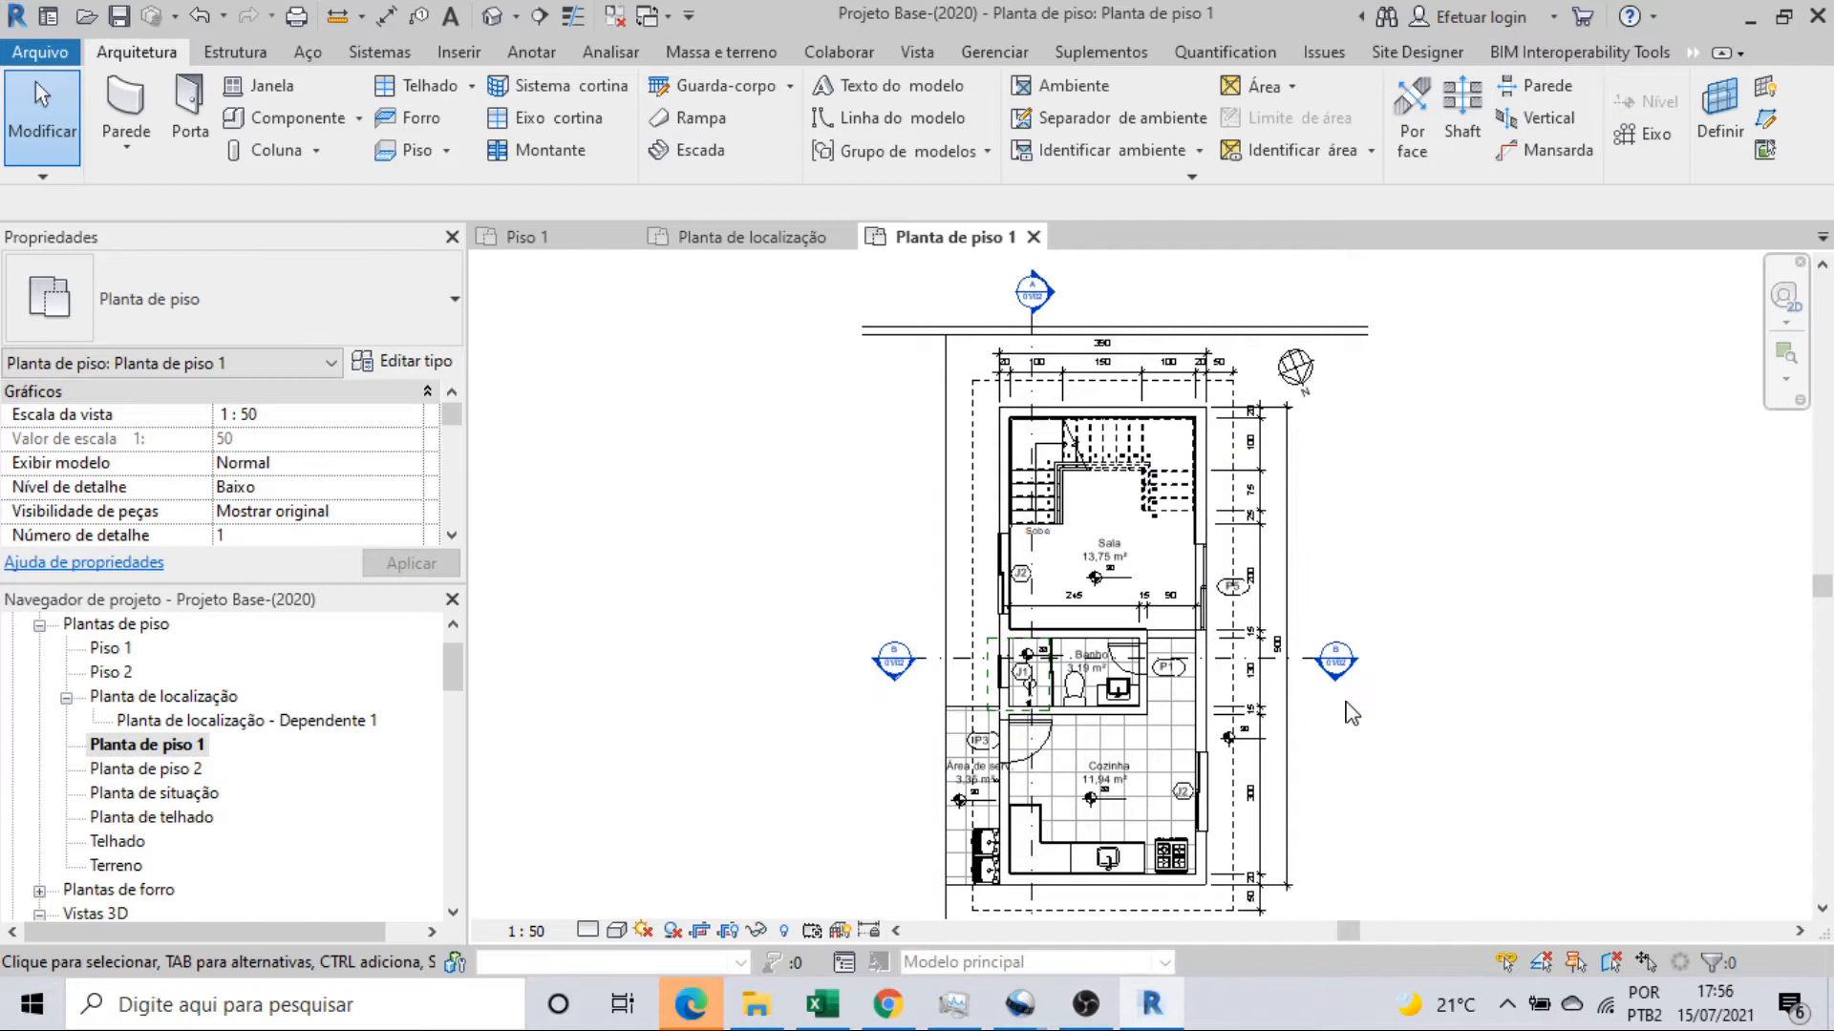
Examine the room tags, levels and dimensions of the Sala, Banho and Cozinha on Planta de piso 1.
scroll(1108, 458, up, 5)
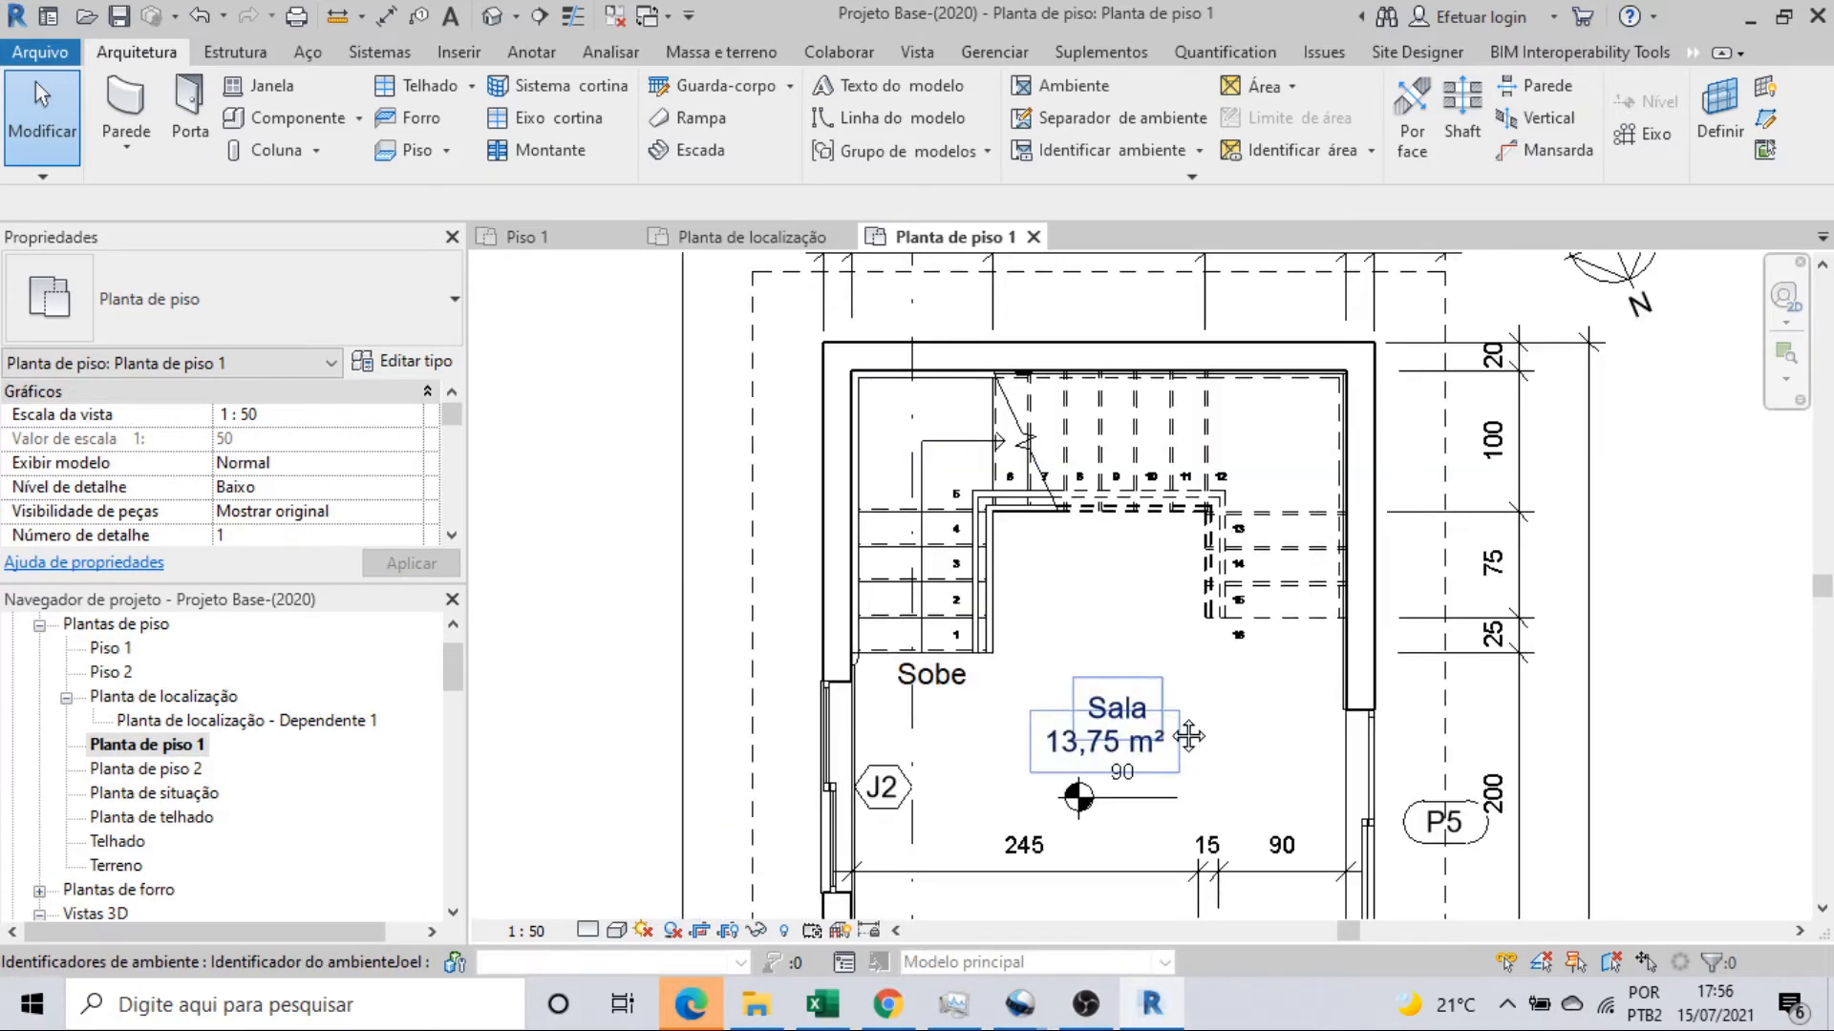
middle_drag(1189, 736, 1151, 578)
scroll(1053, 587, down, 1)
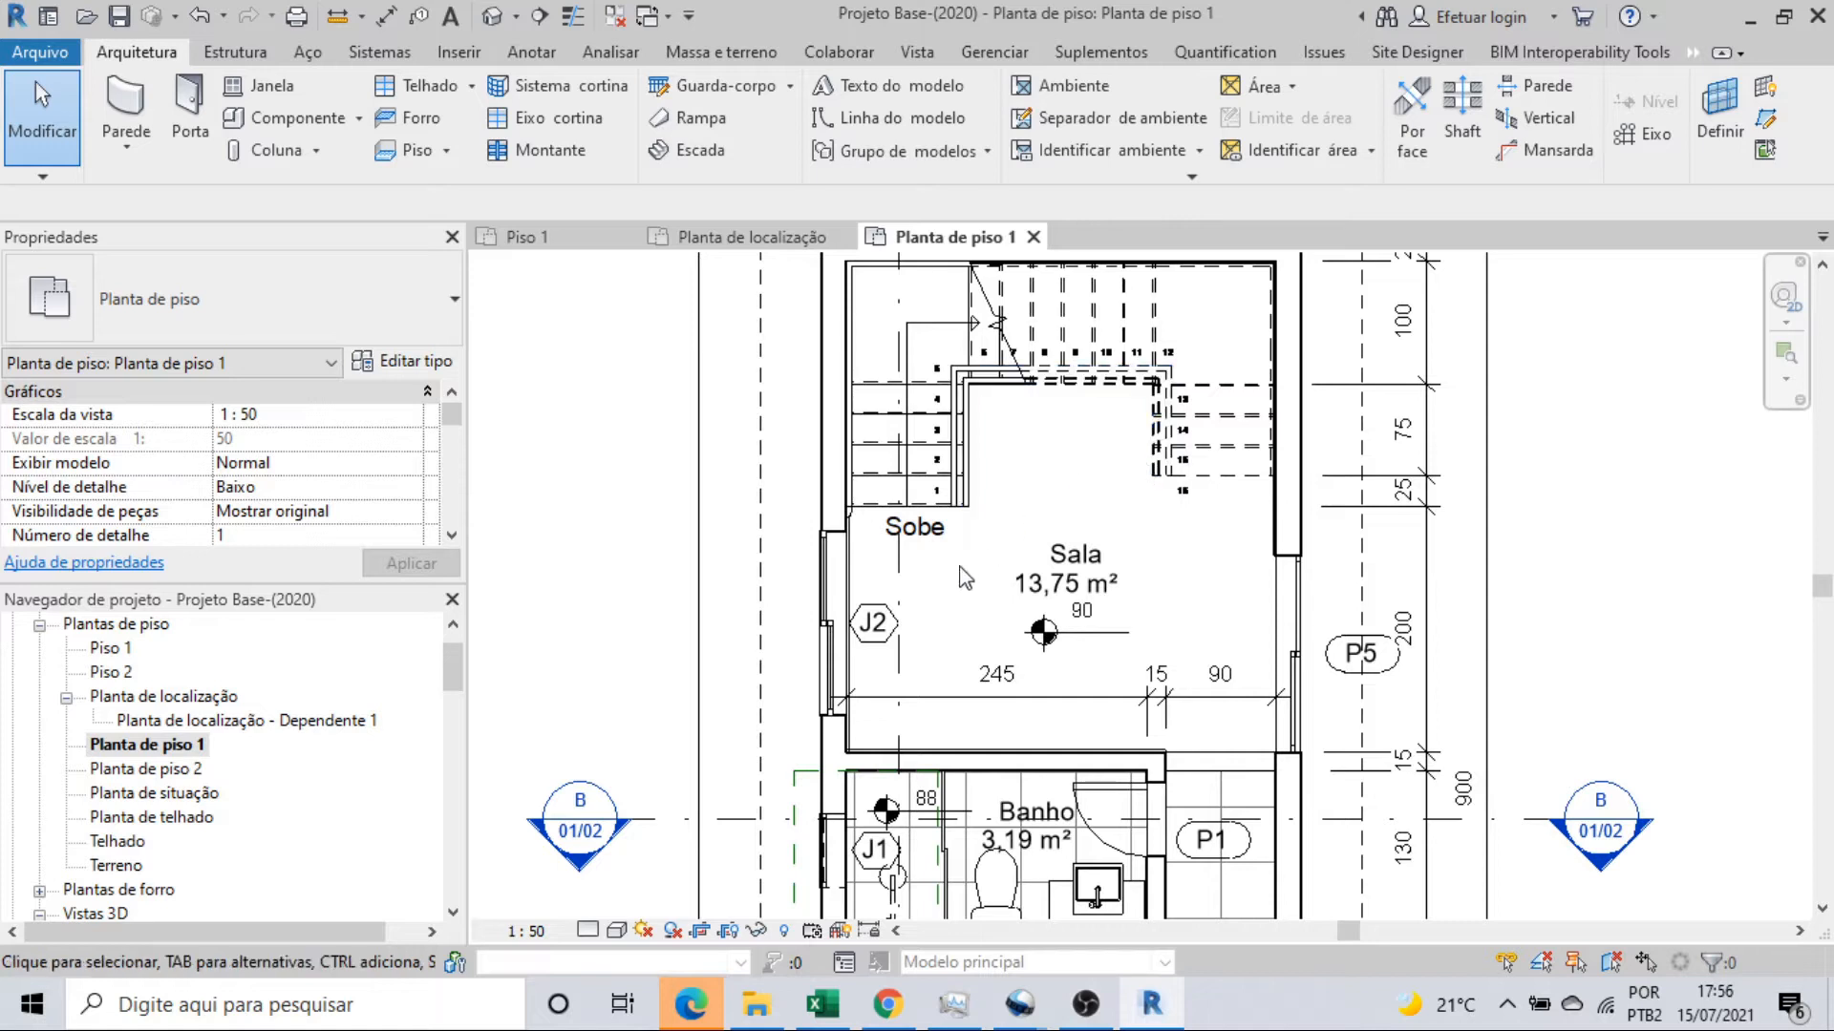
scroll(1156, 458, down, 1)
middle_drag(1146, 500, 1197, 400)
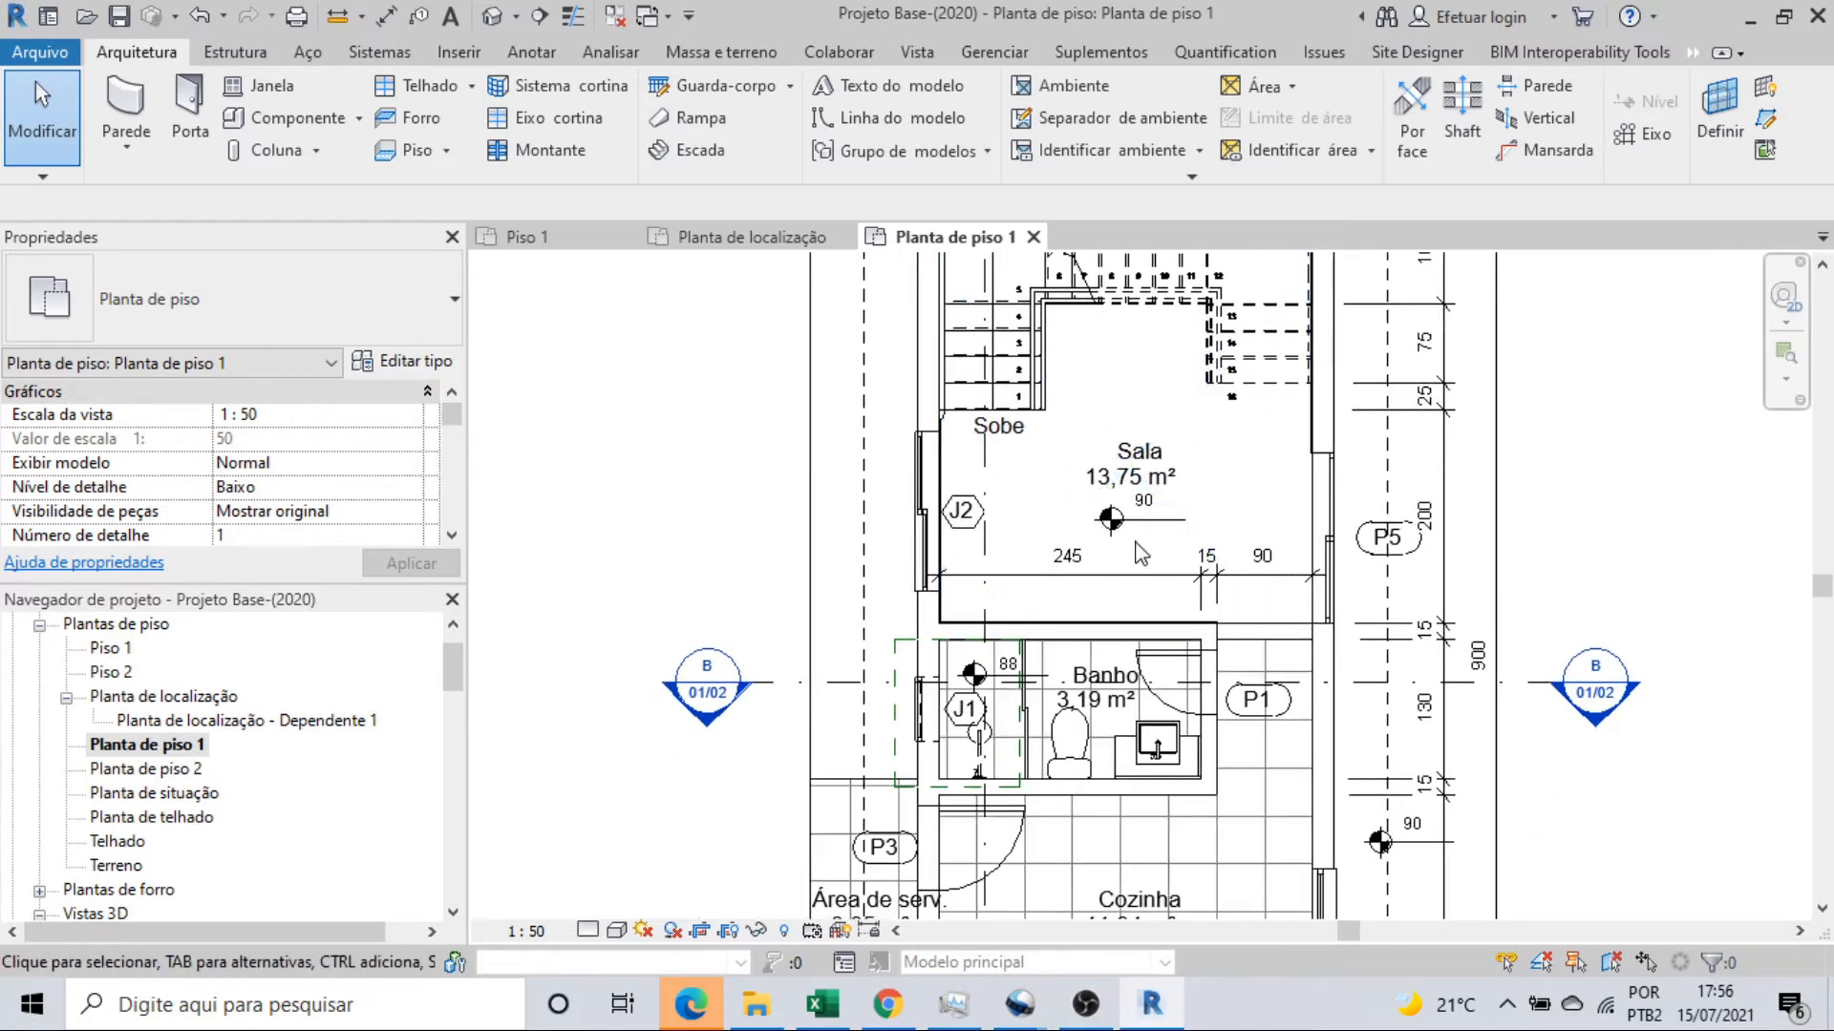
scroll(1137, 541, down, 1)
scroll(1115, 746, up, 1)
middle_drag(1119, 757, 1107, 490)
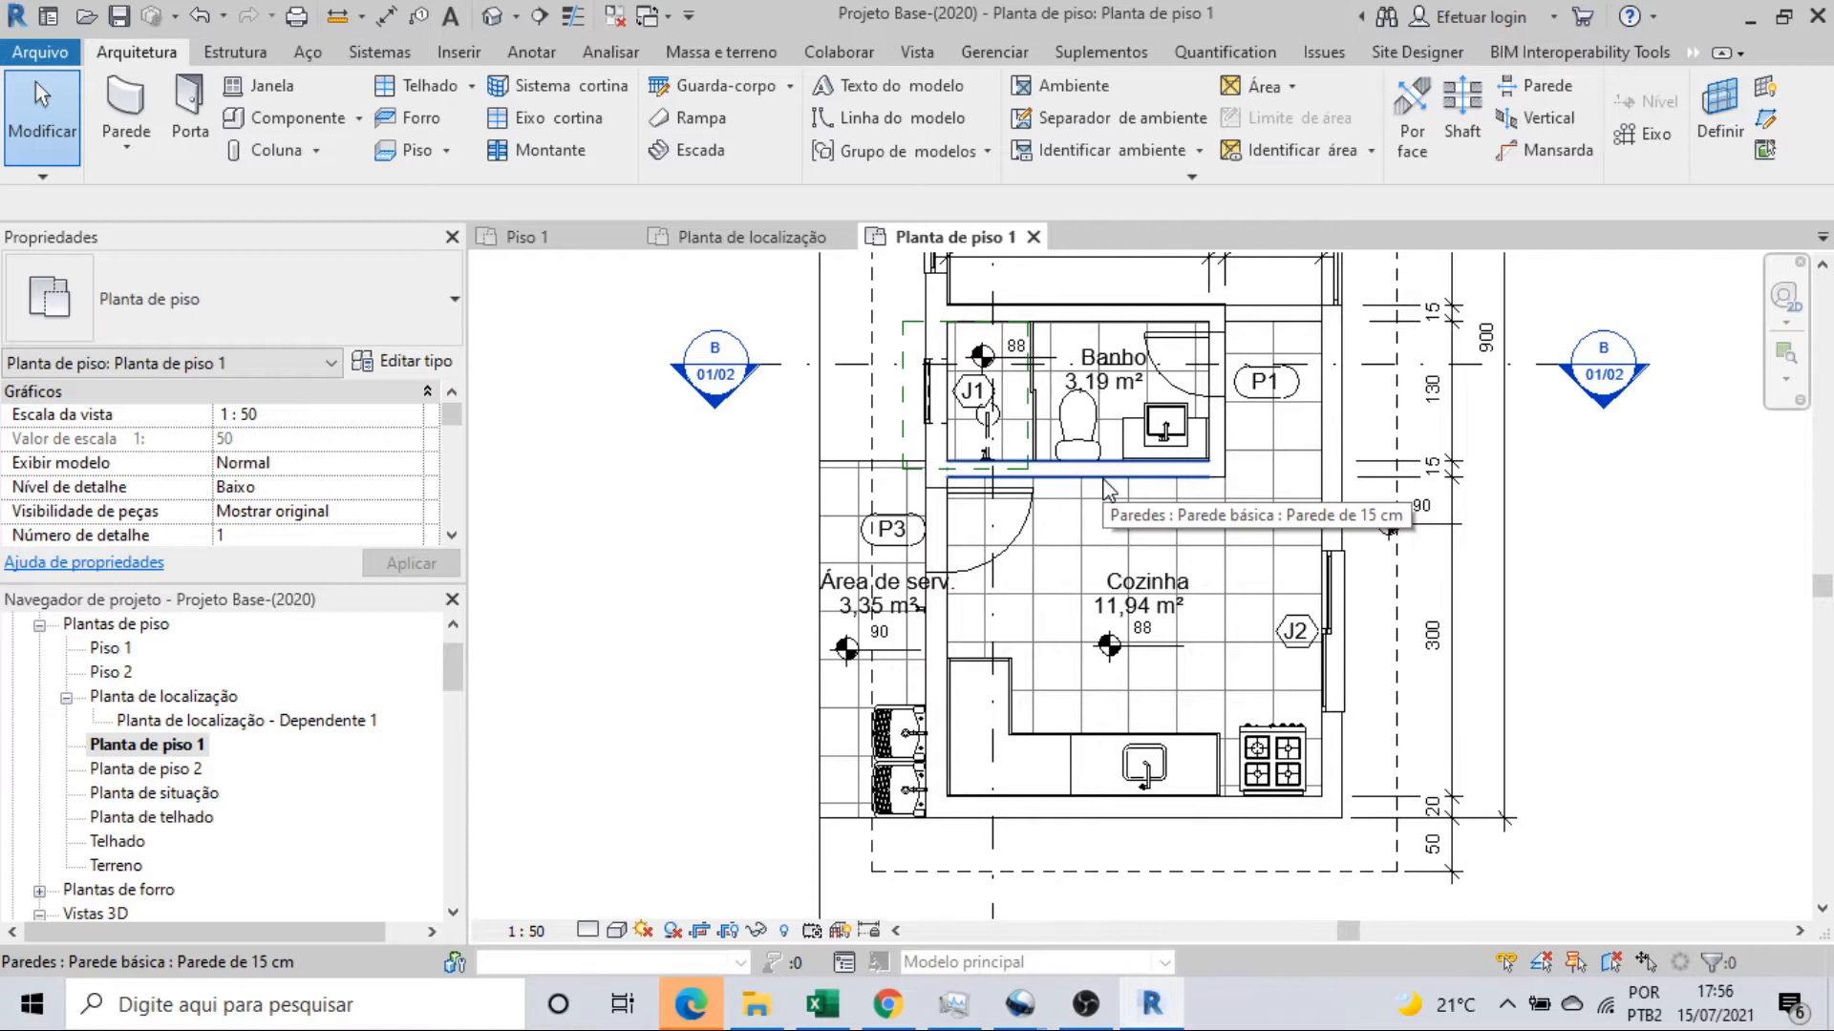
scroll(1106, 490, down, 1)
Open the Planta de piso 2 floor plan and examine its rooms from the staircase down to the Quarto and Varanda.
double_click(153, 768)
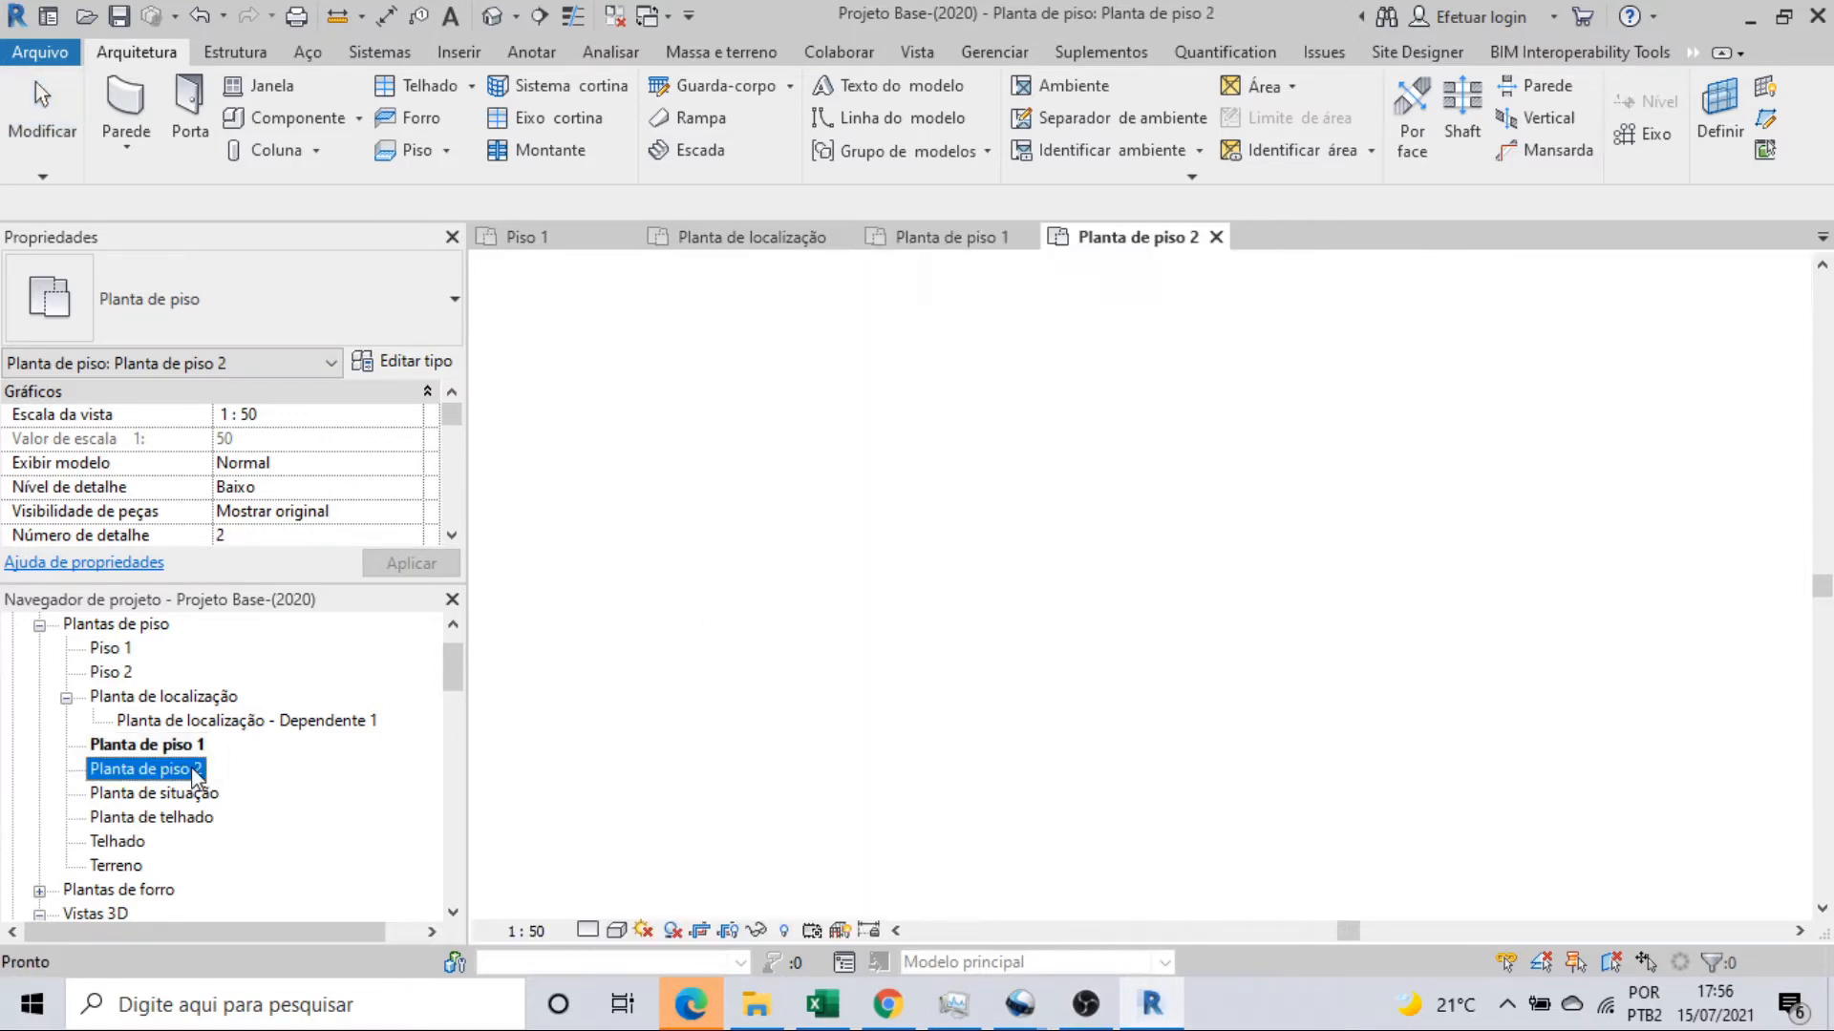
scroll(853, 633, down, 3)
middle_drag(862, 616, 864, 802)
scroll(1008, 552, up, 2)
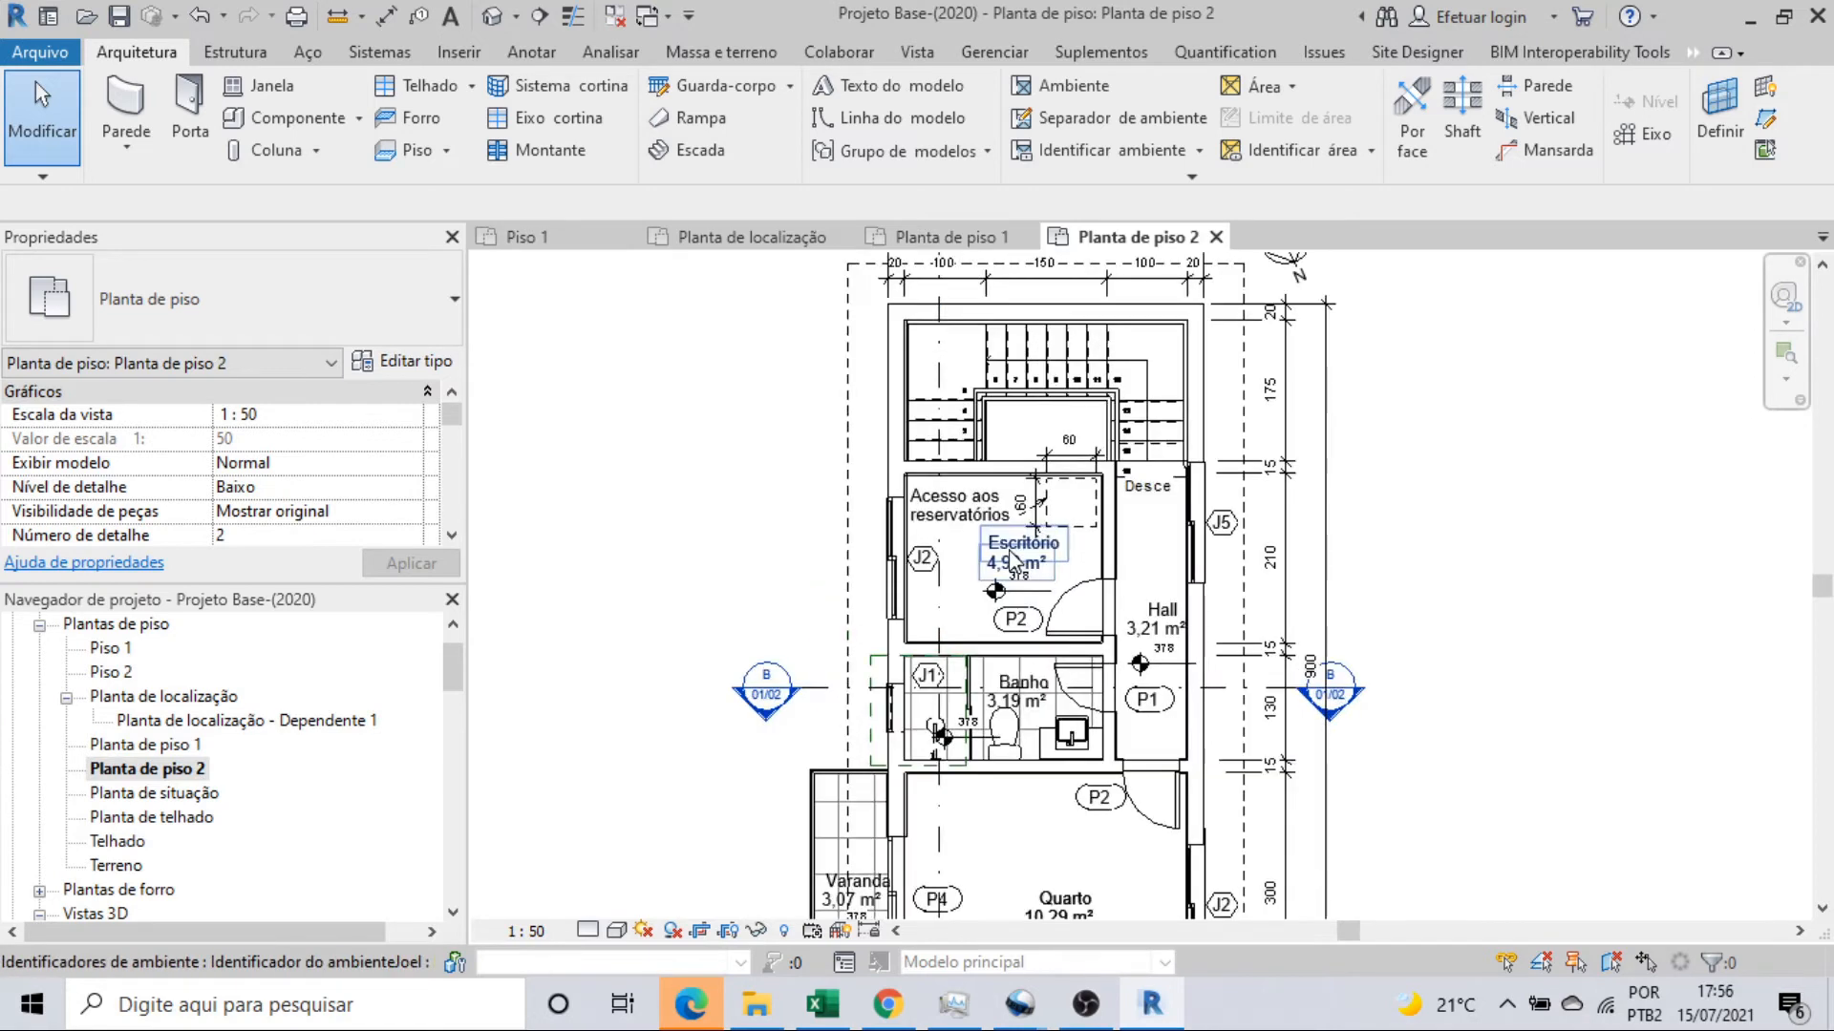
scroll(1008, 552, down, 1)
middle_drag(1035, 647, 1087, 468)
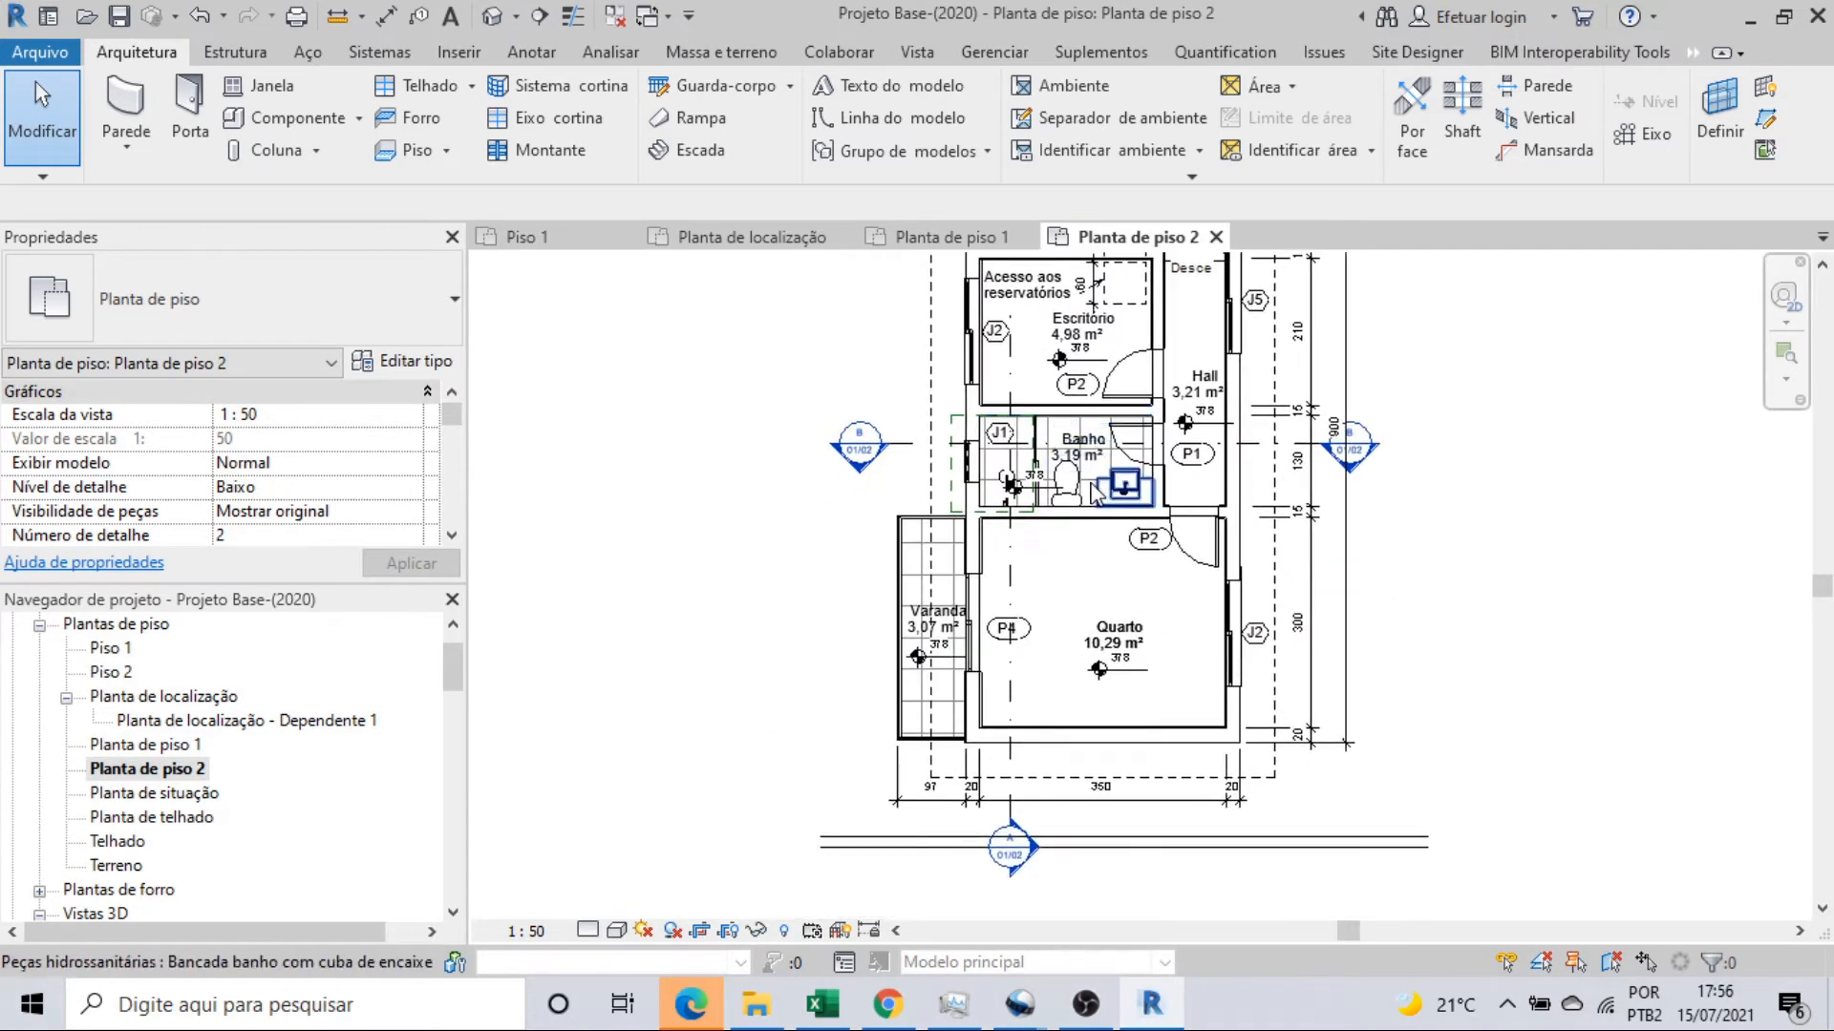
scroll(1094, 489, up, 2)
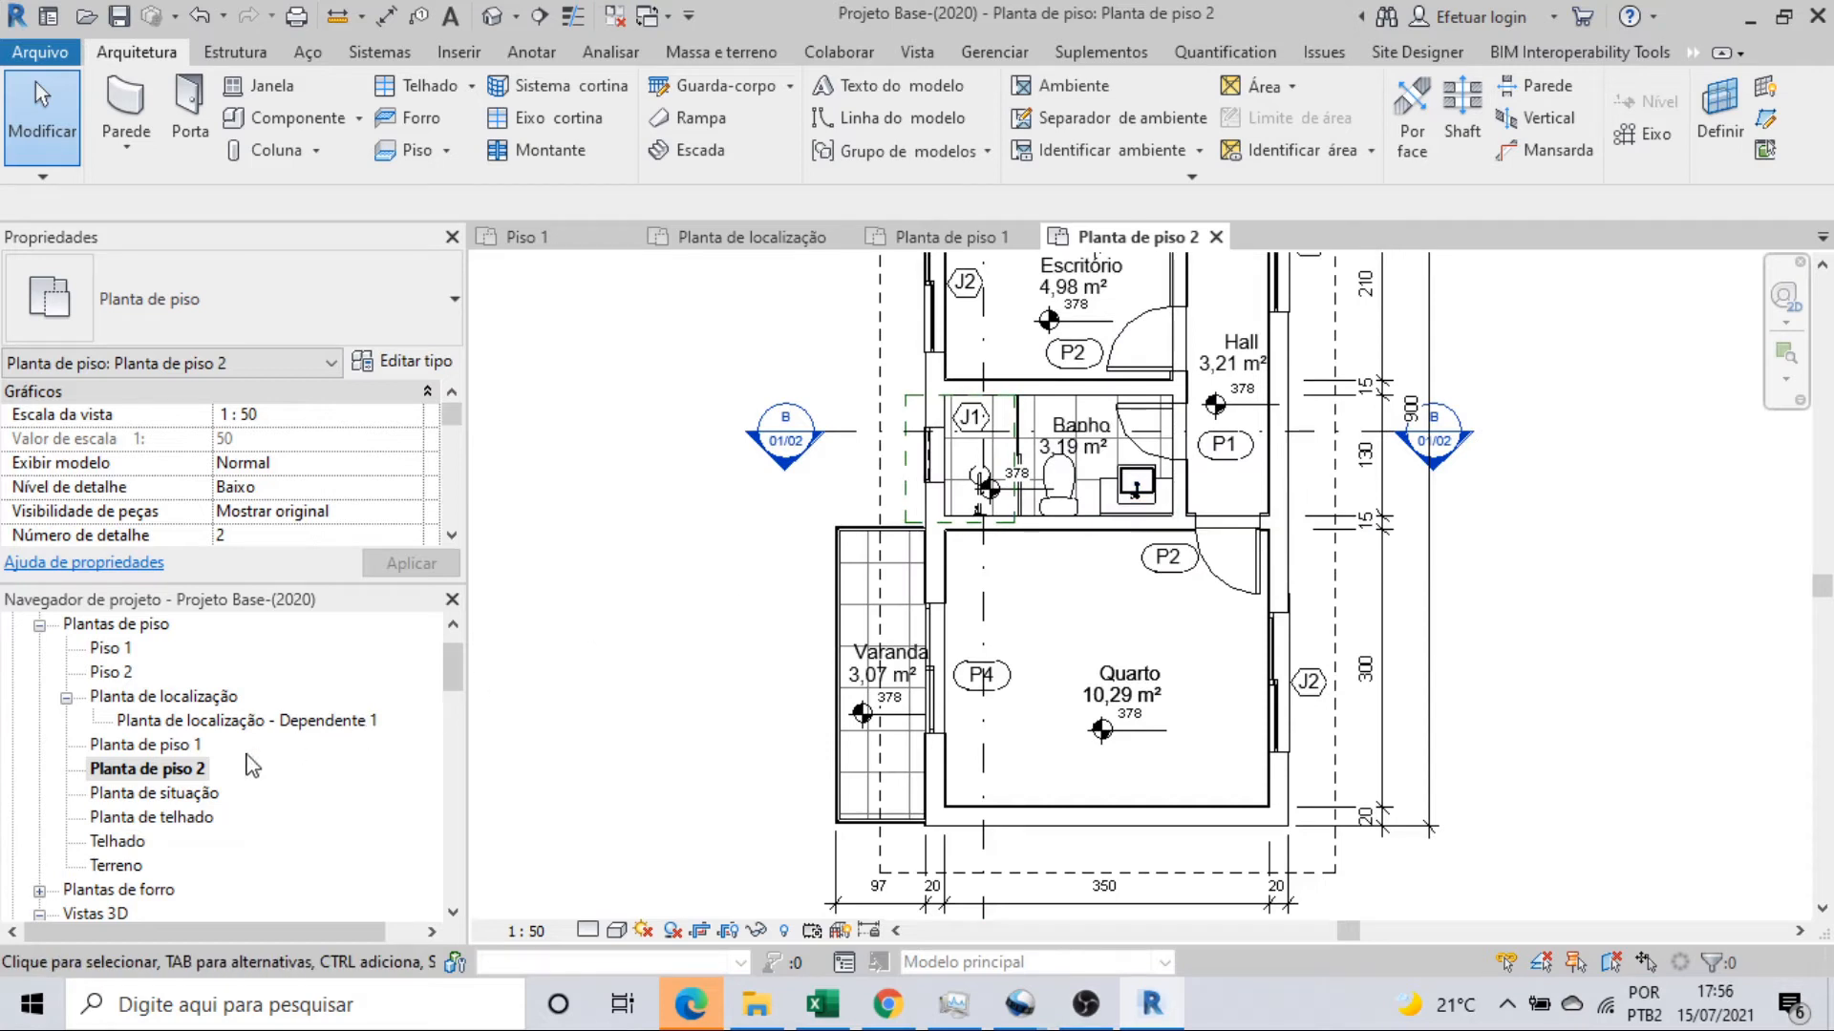
Open the Planta de situação view and examine the lot's building projection, lawns, access ramps and garage ramp.
click(148, 794)
double_click(145, 795)
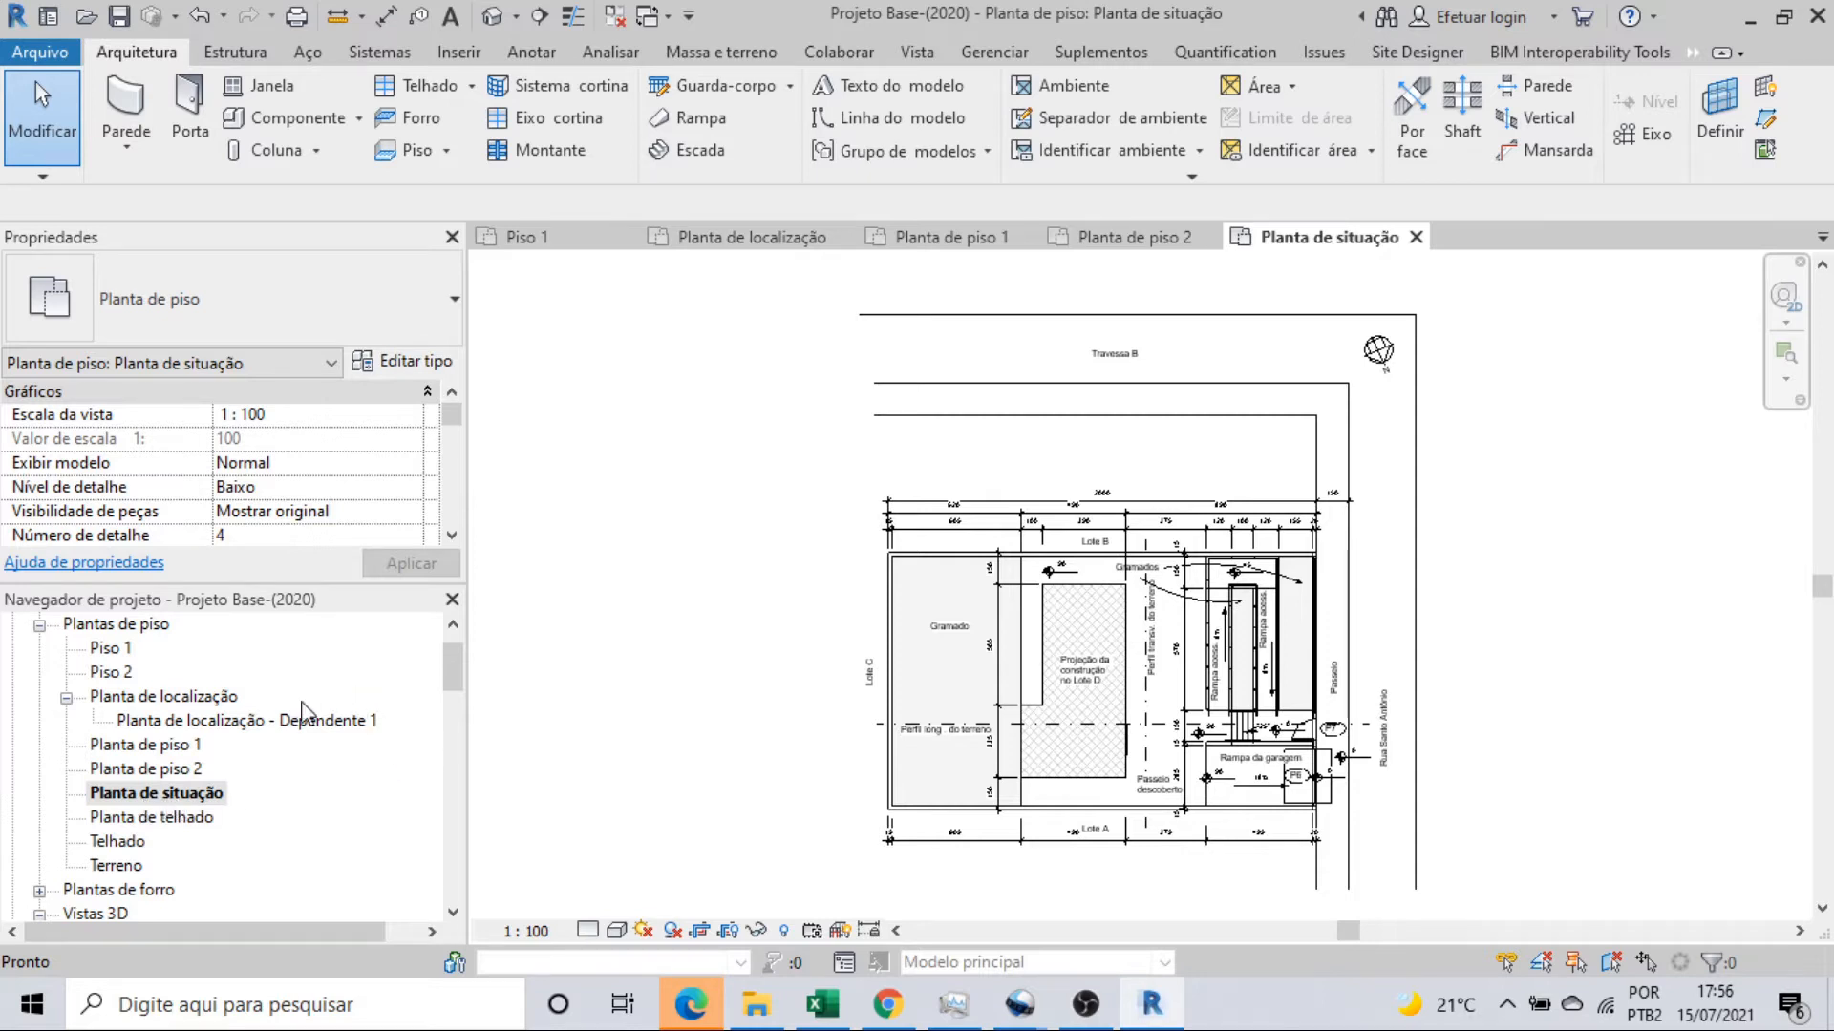
scroll(1227, 608, up, 4)
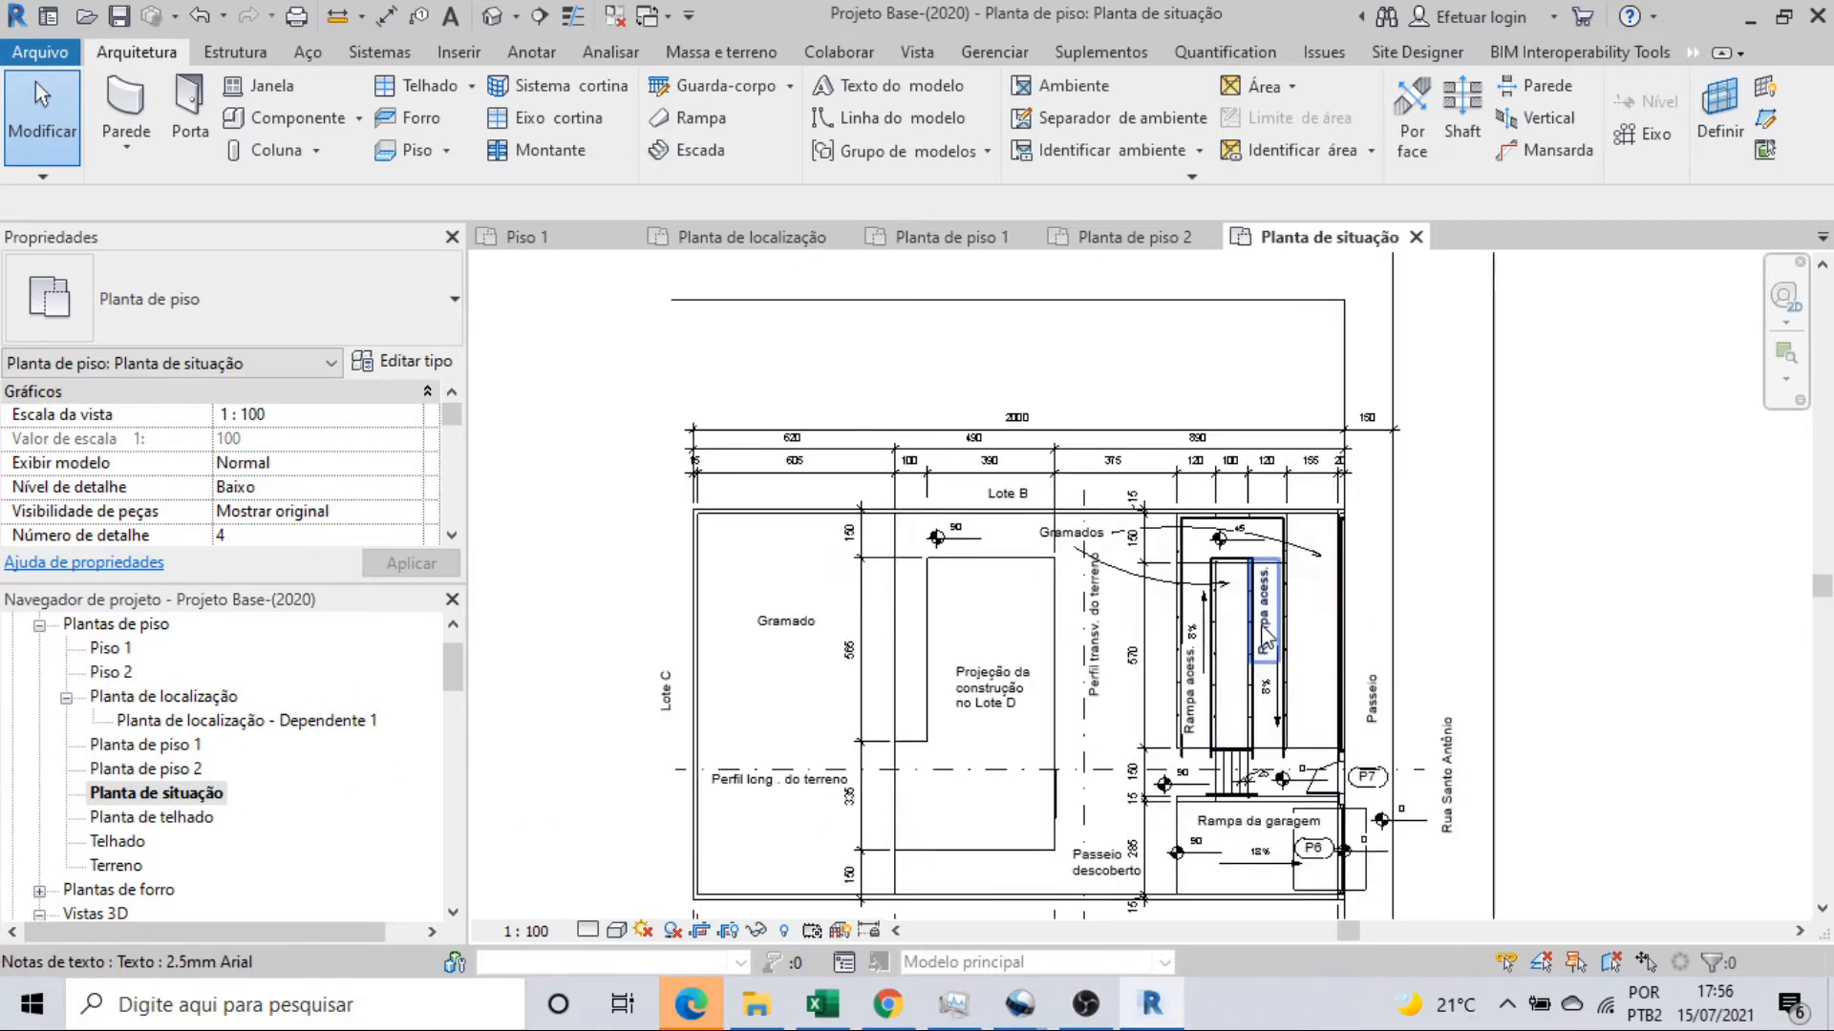
scroll(1226, 607, down, 5)
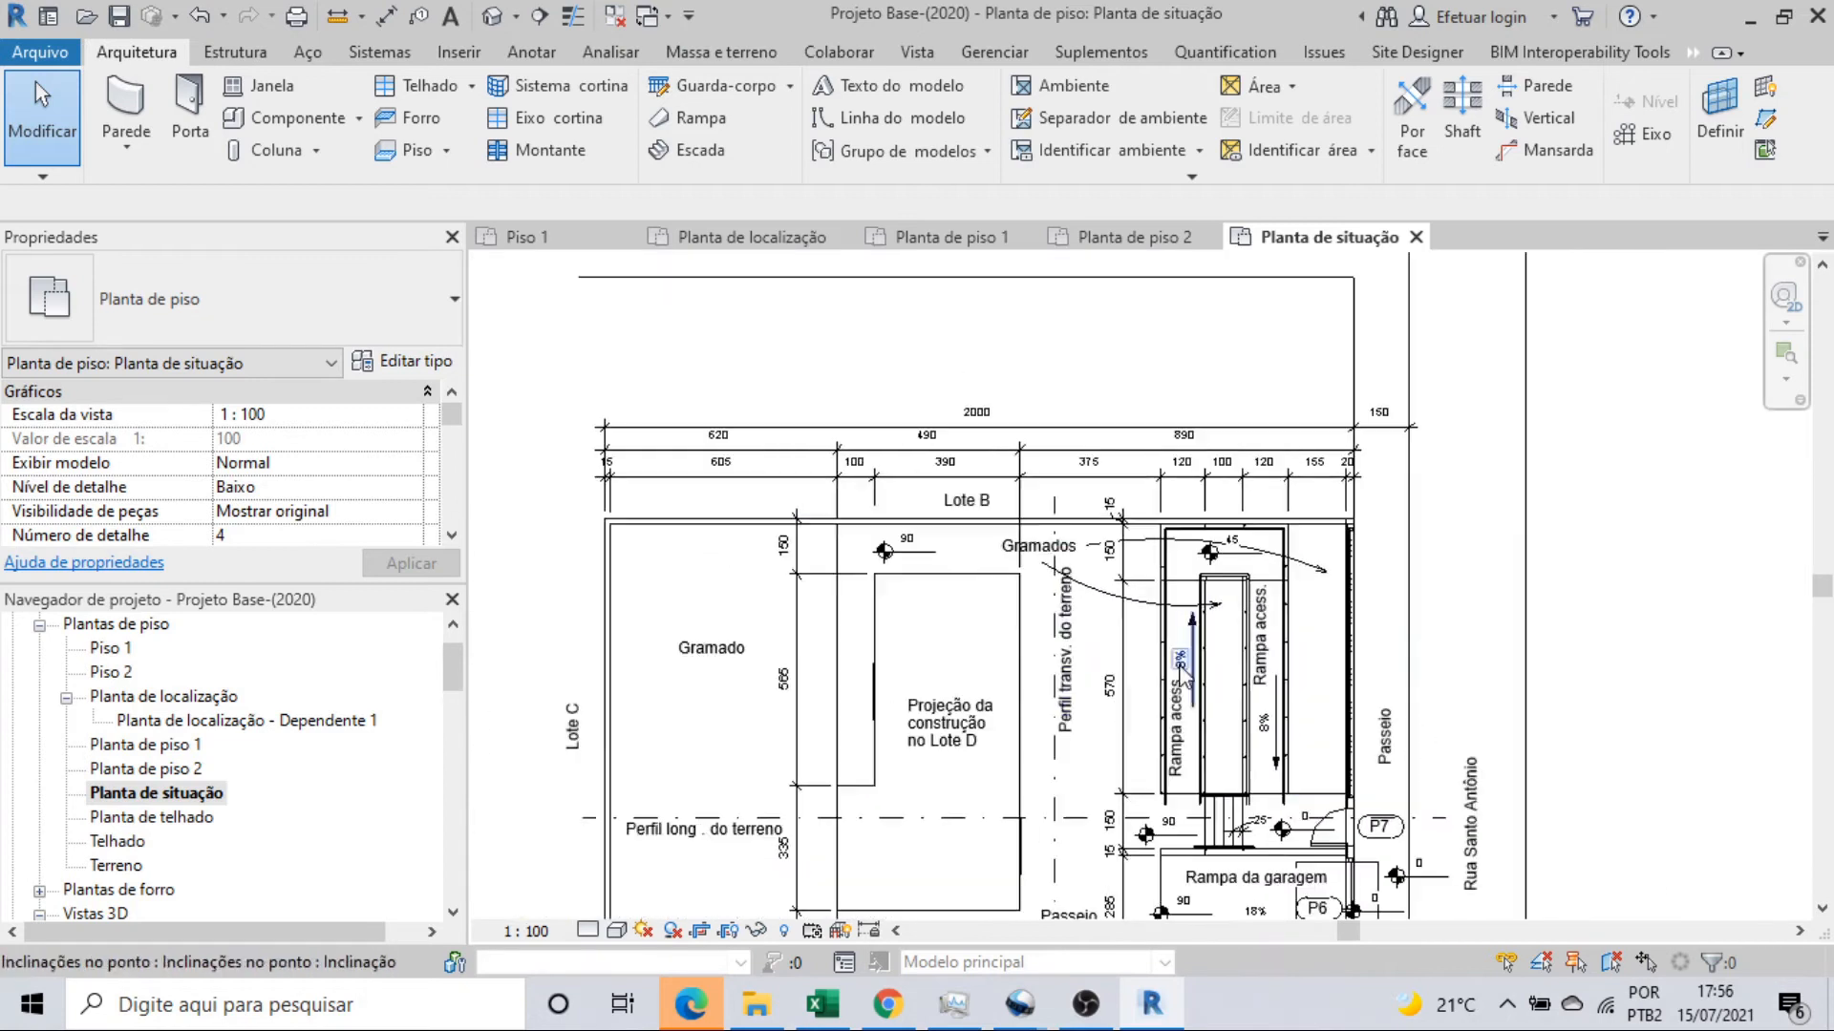
scroll(1167, 578, up, 2)
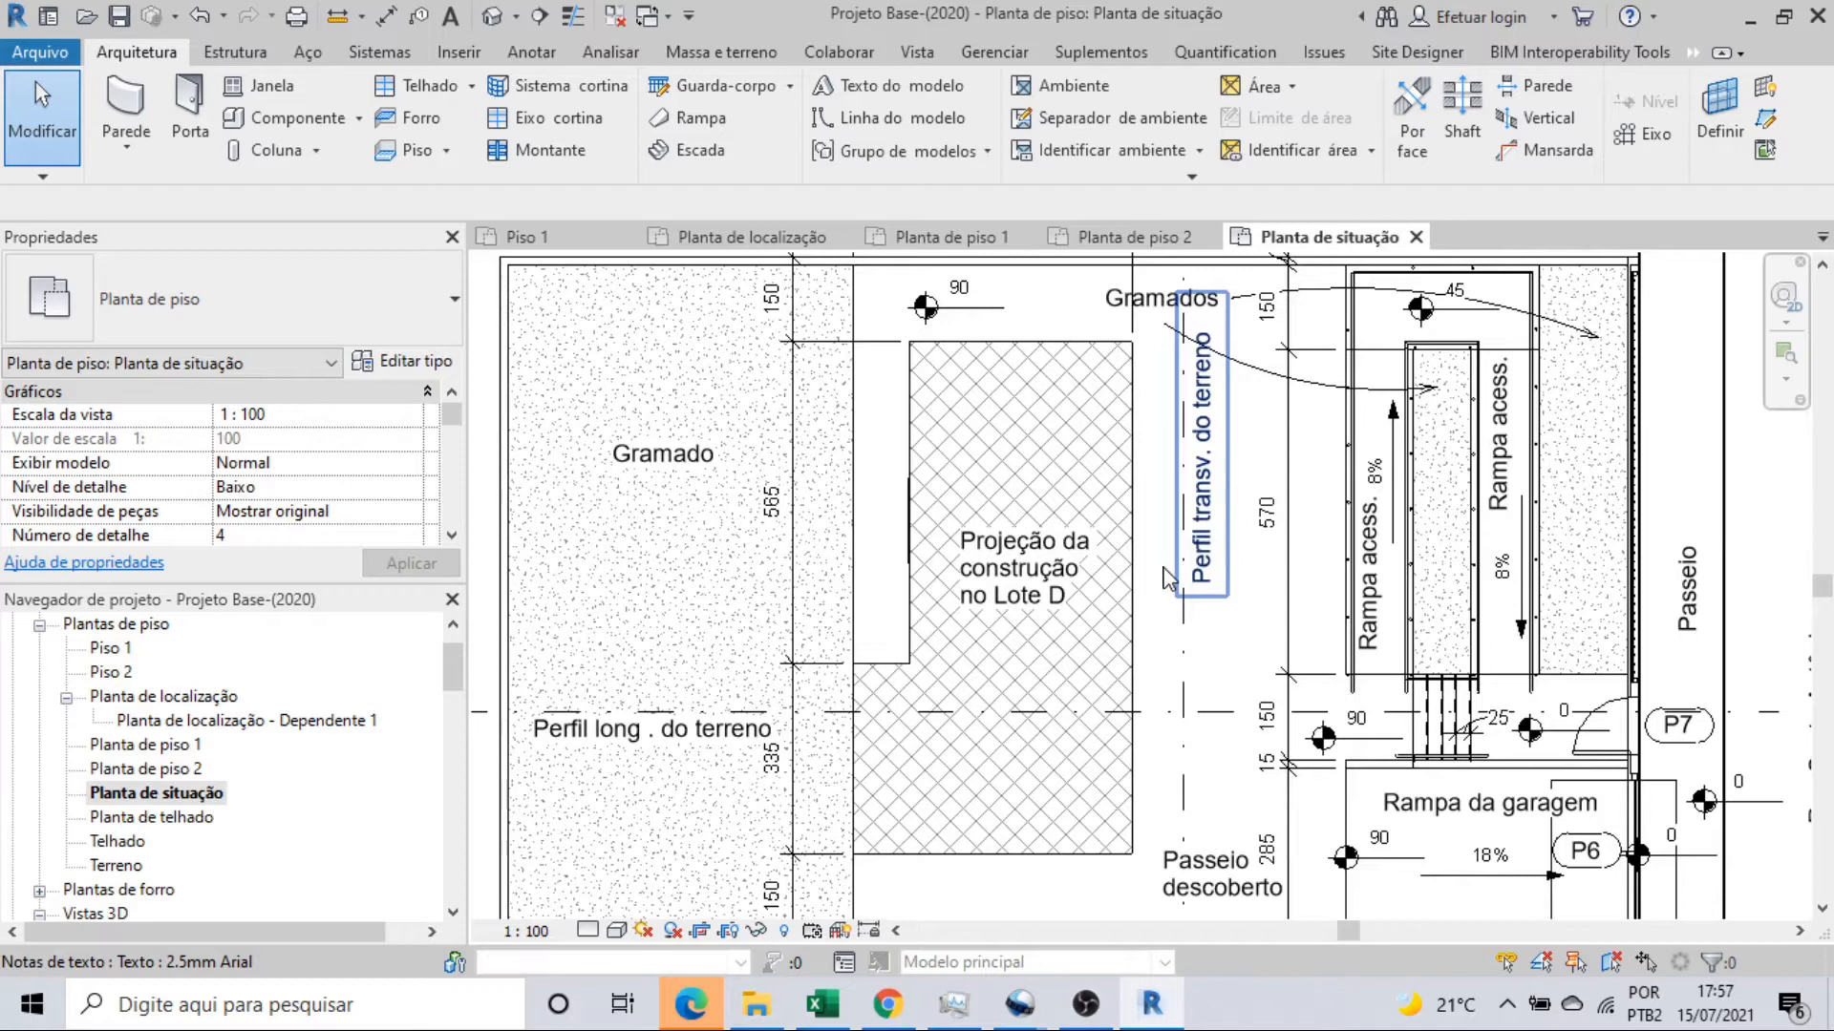
scroll(1167, 578, down, 2)
scroll(1184, 612, up, 1)
middle_drag(1214, 653, 1115, 673)
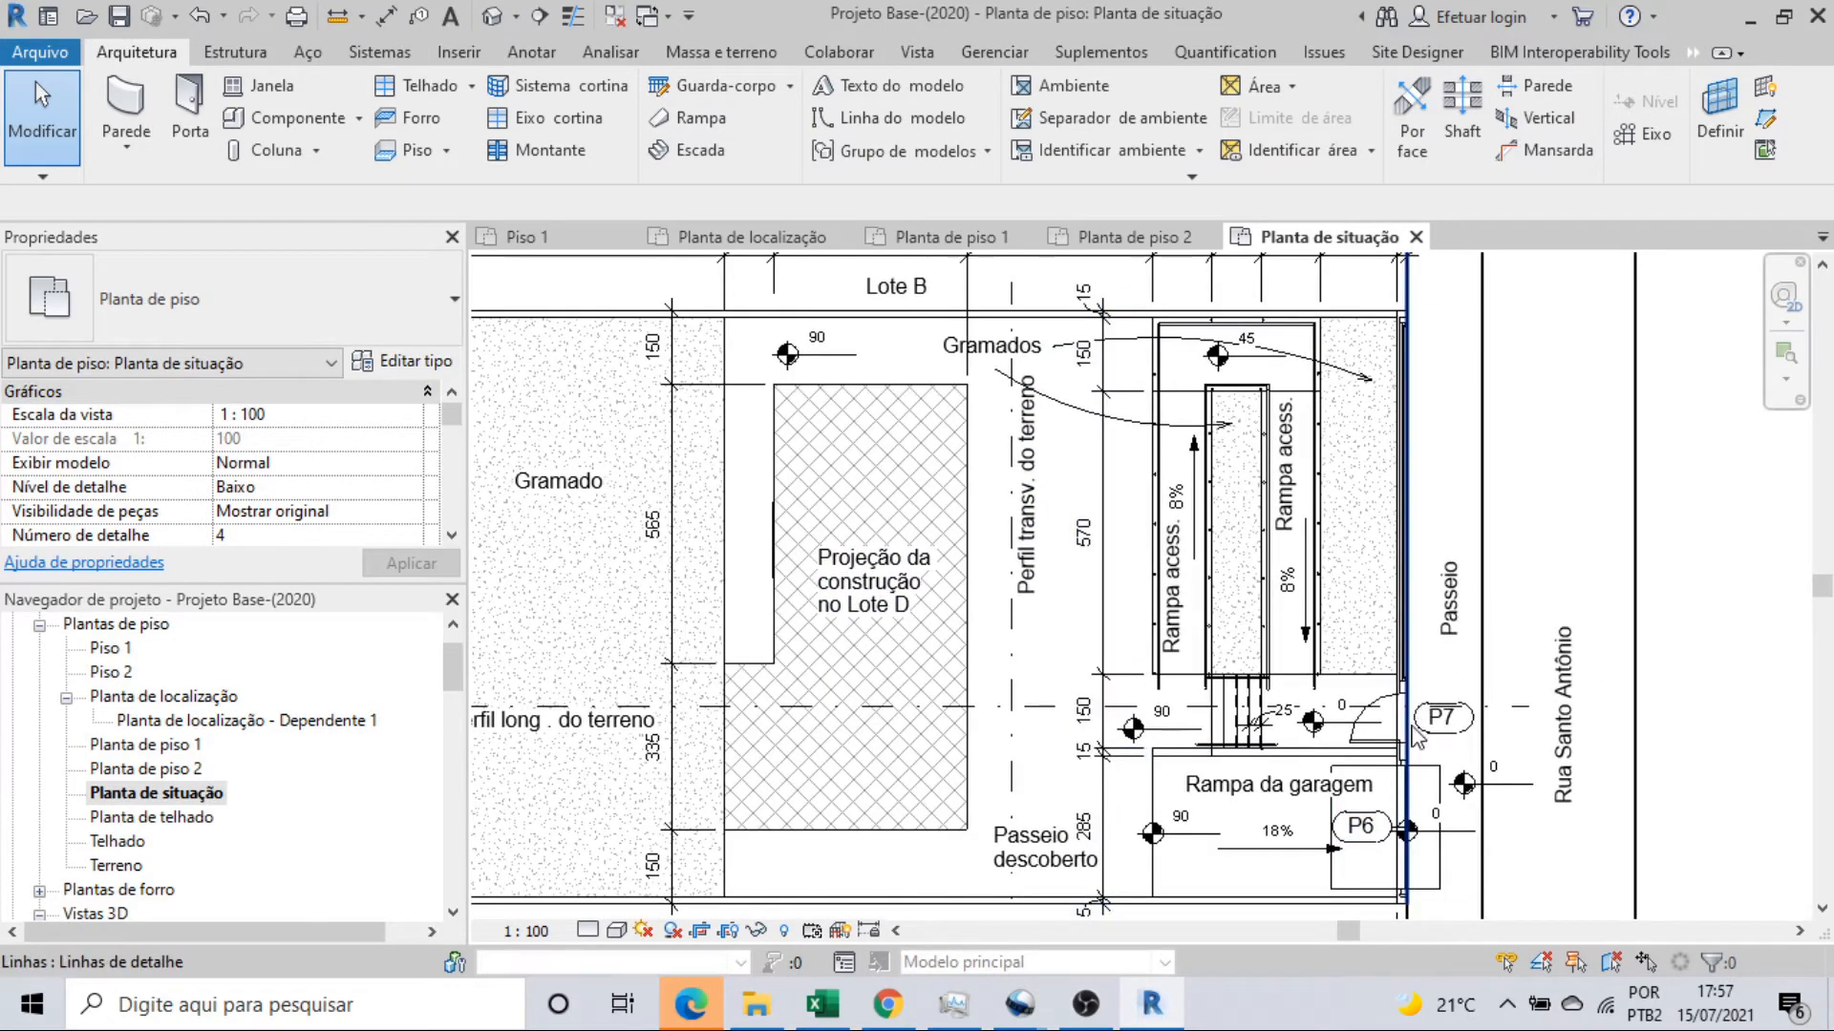
scroll(1360, 823, down, 3)
scroll(1442, 649, up, 2)
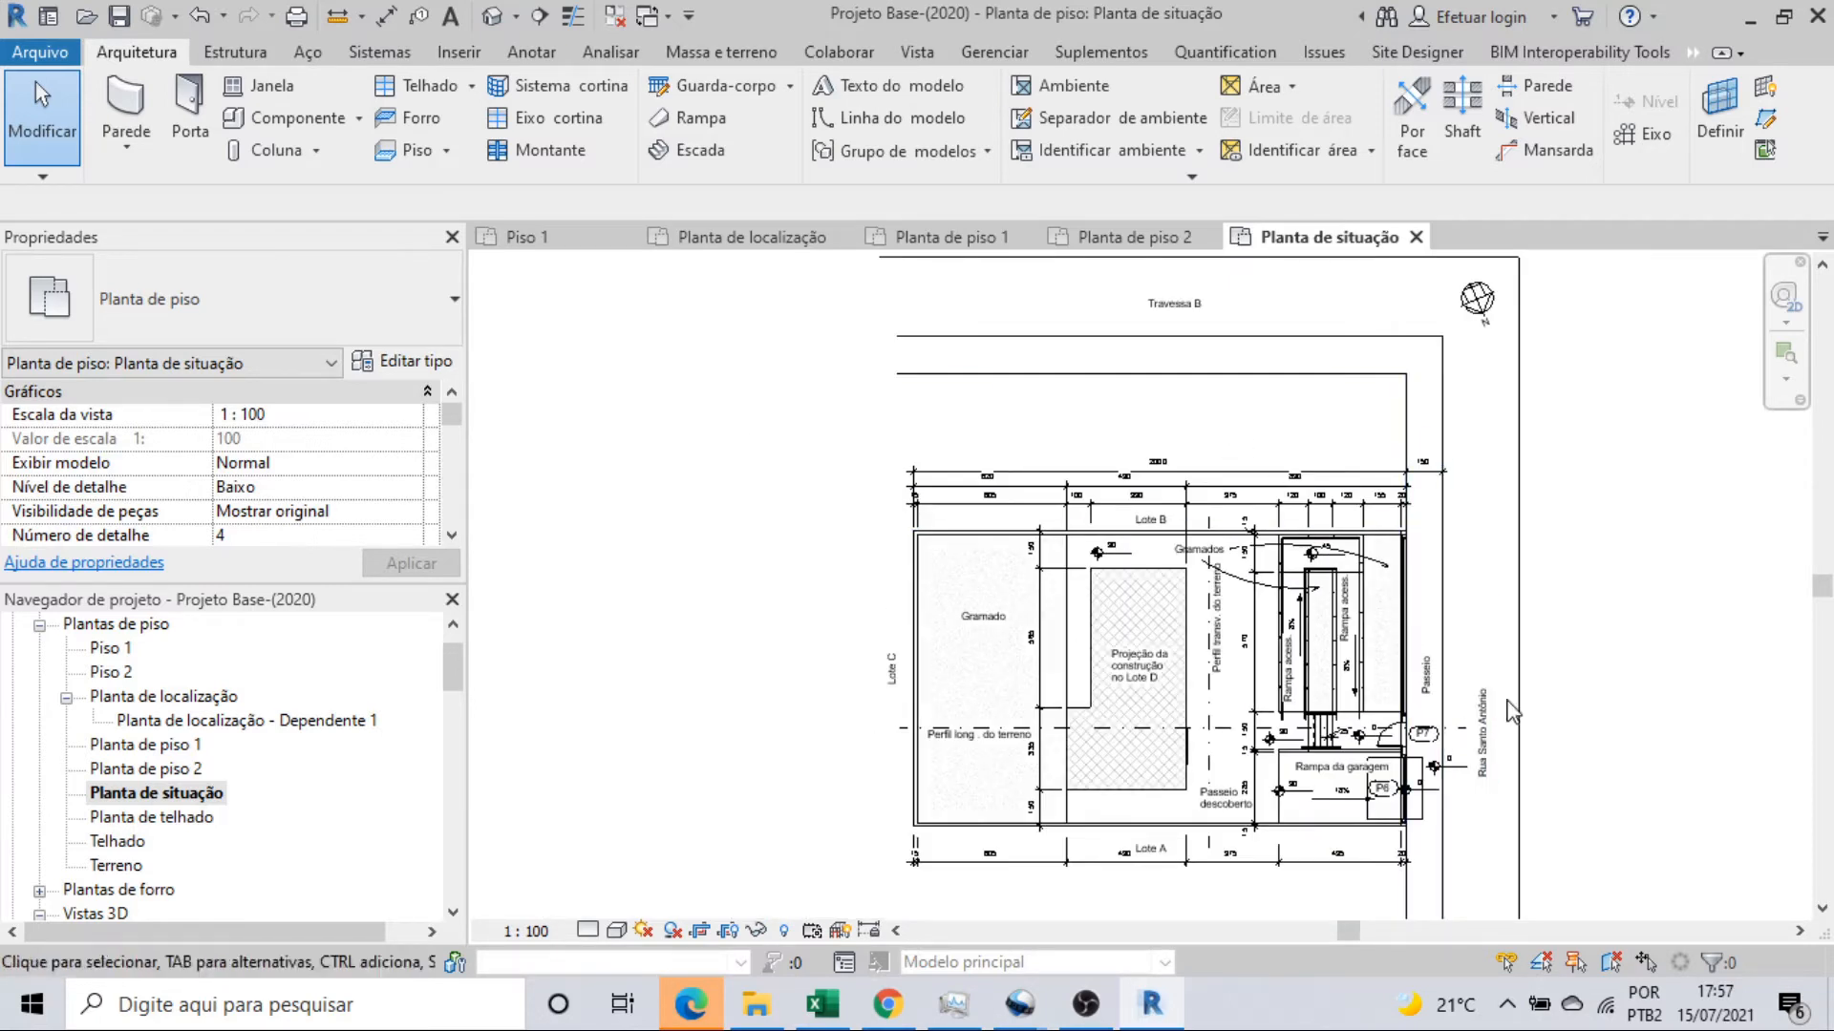
Open the Planta de telhado view and examine the roof's slopes, gutters and dimensions.
double_click(191, 818)
scroll(1113, 735, up, 4)
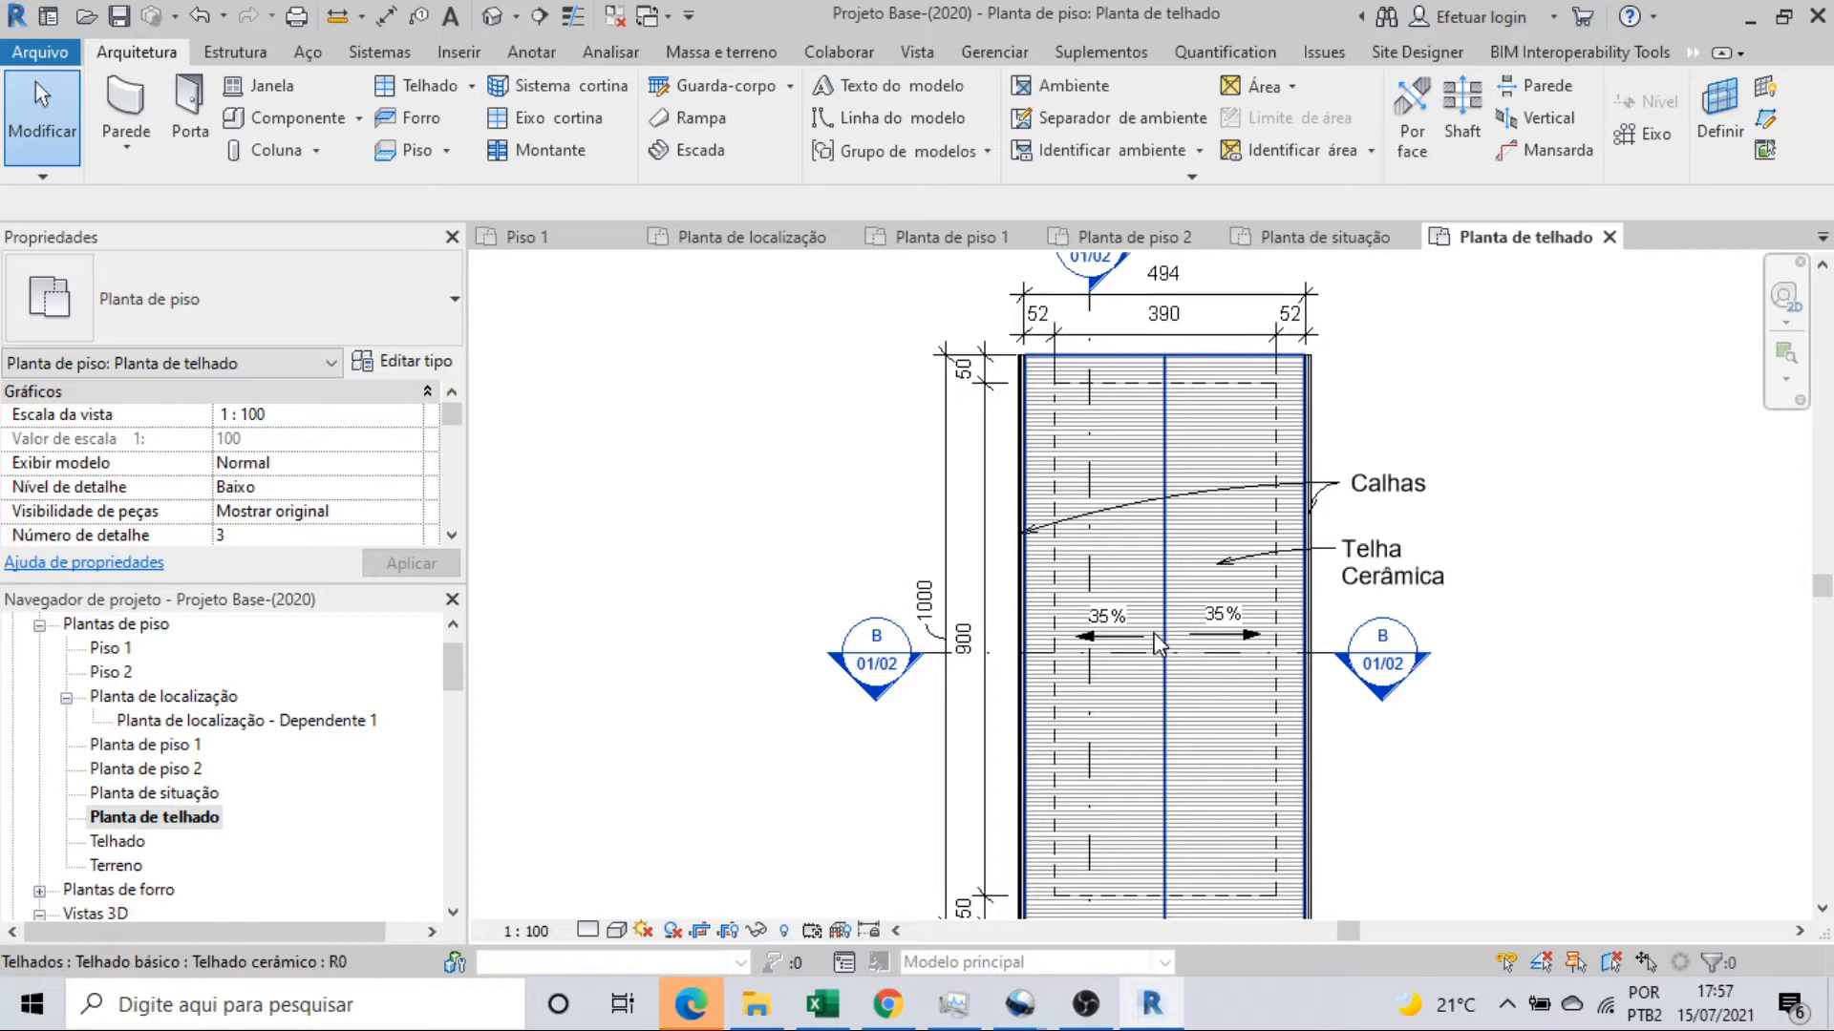
scroll(974, 724, down, 1)
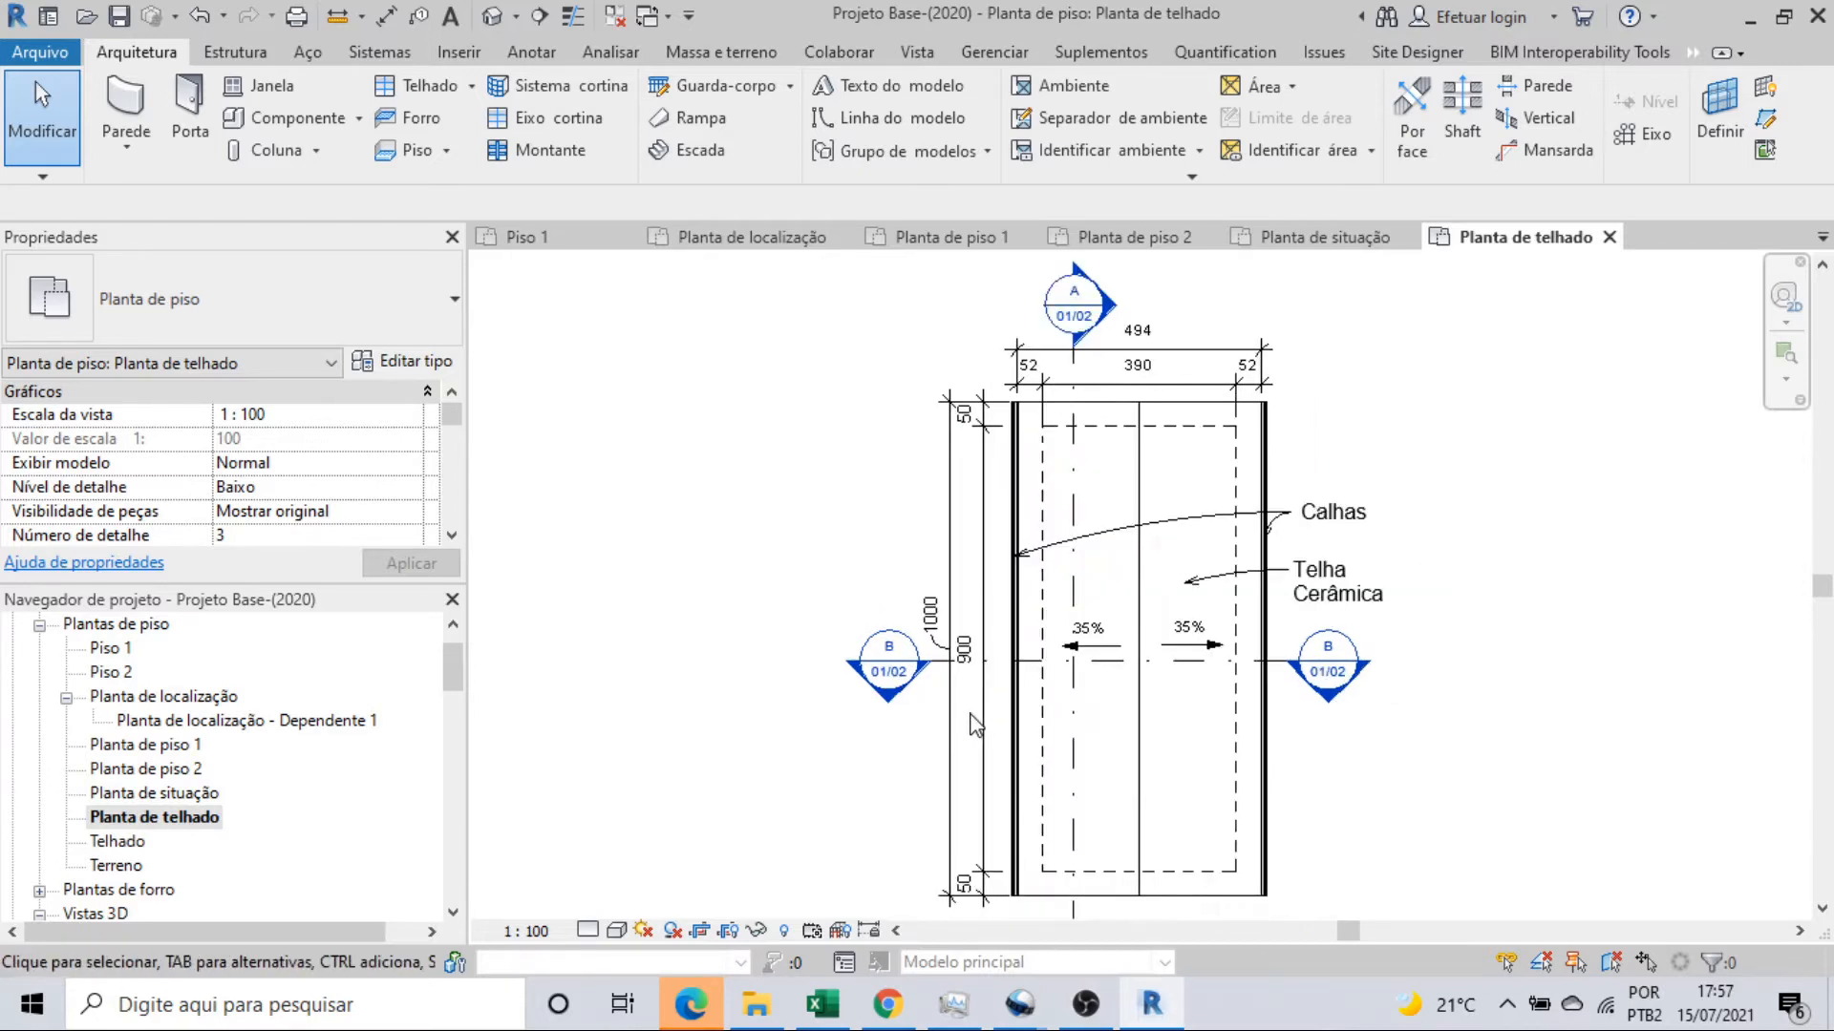
Find the building elevations in the project's view list and open the Fachada frontal elevation.
scroll(130, 866, down, 1)
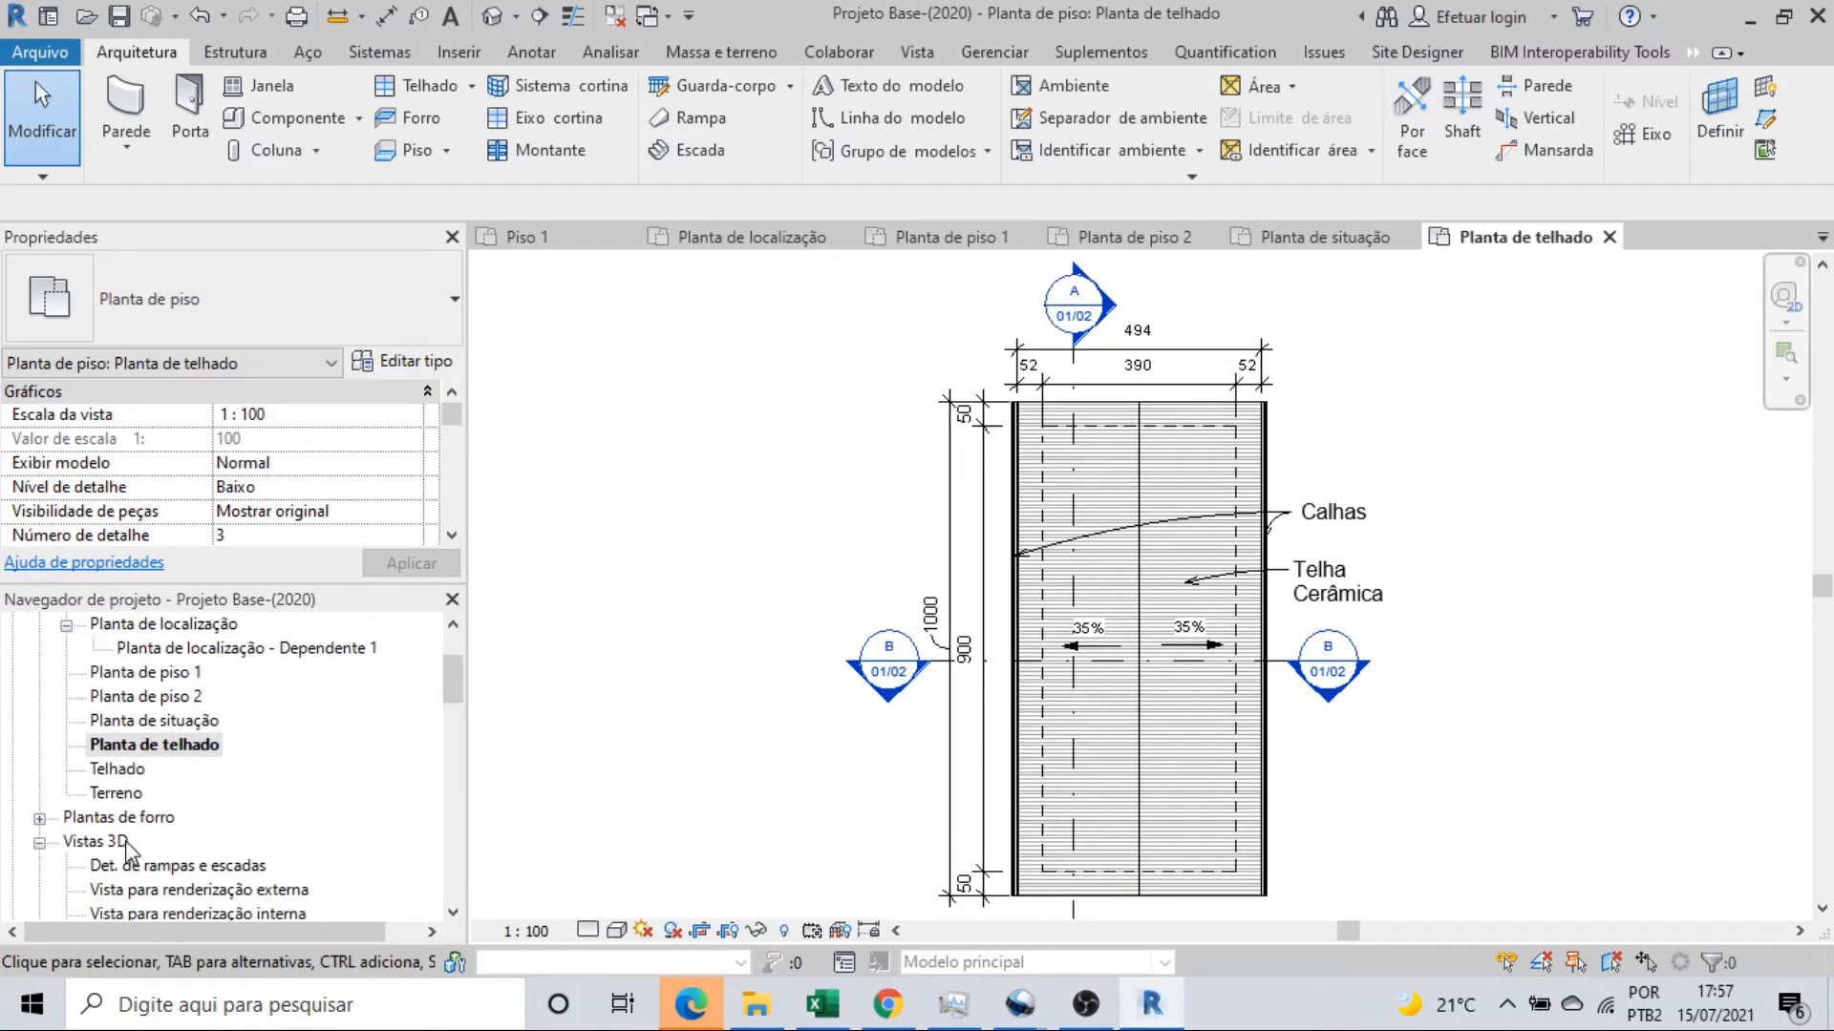
scroll(102, 830, down, 2)
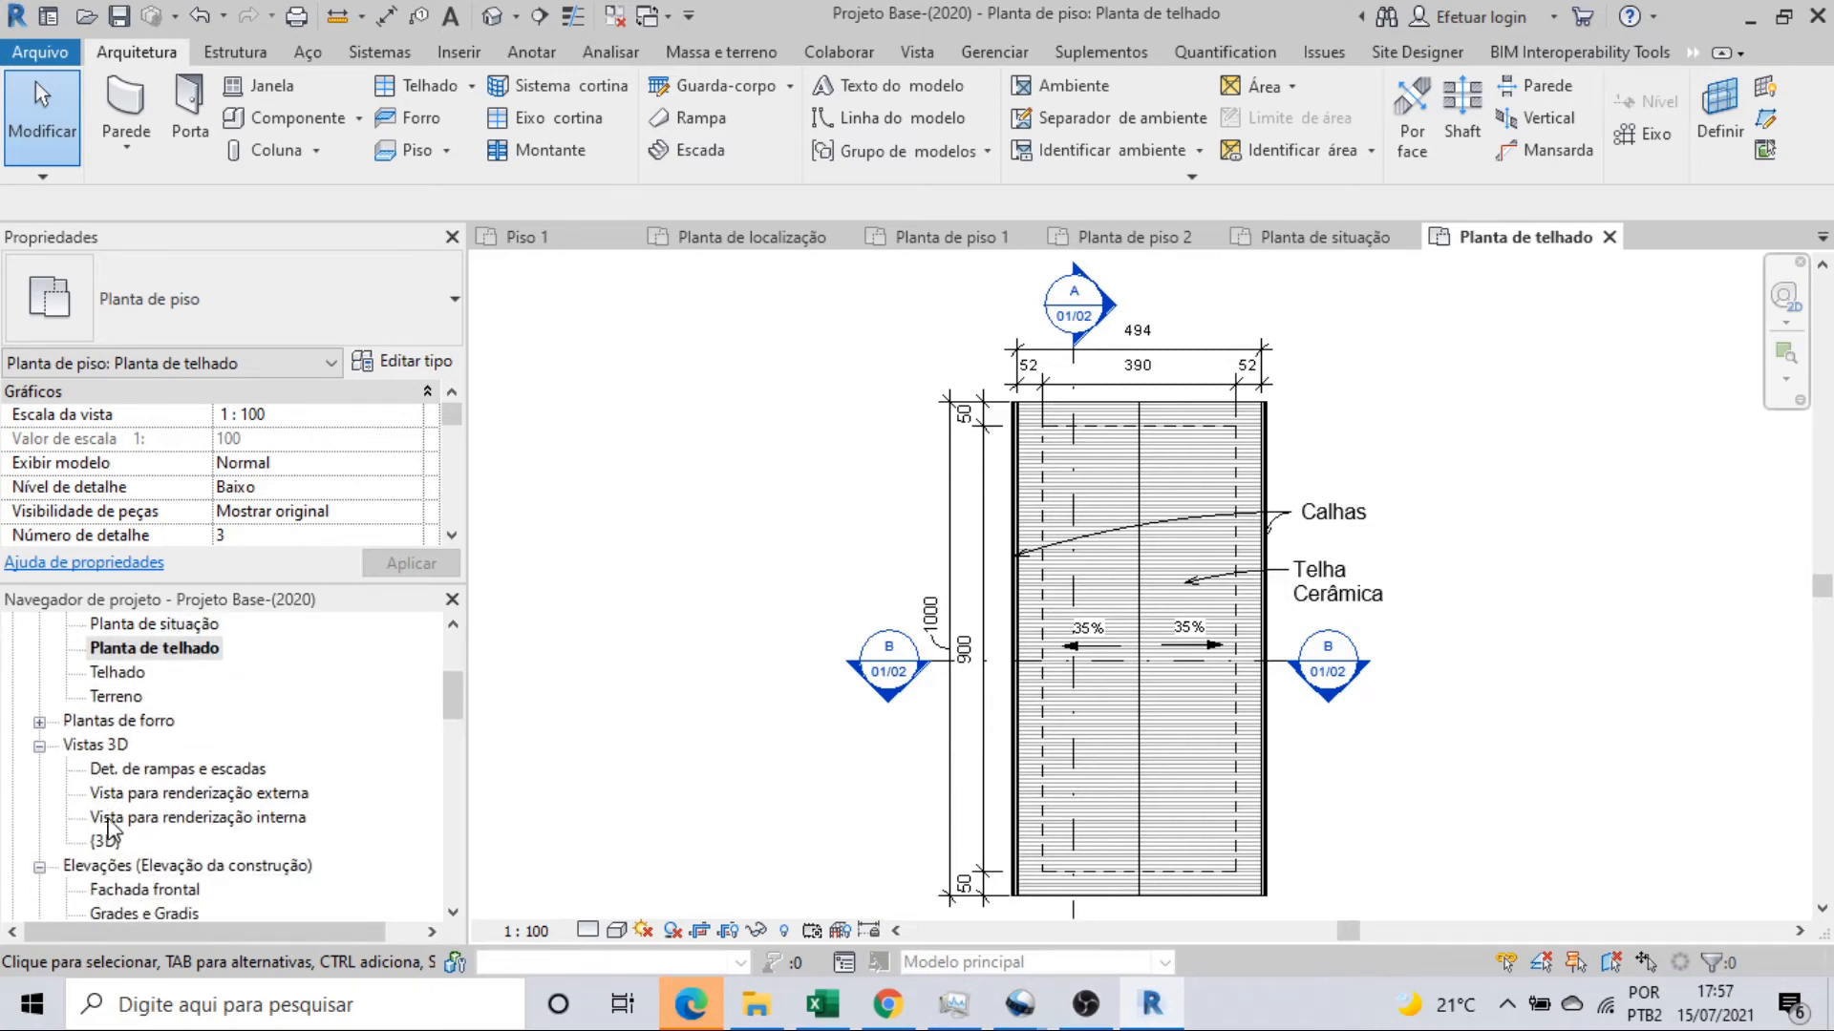
scroll(172, 808, down, 1)
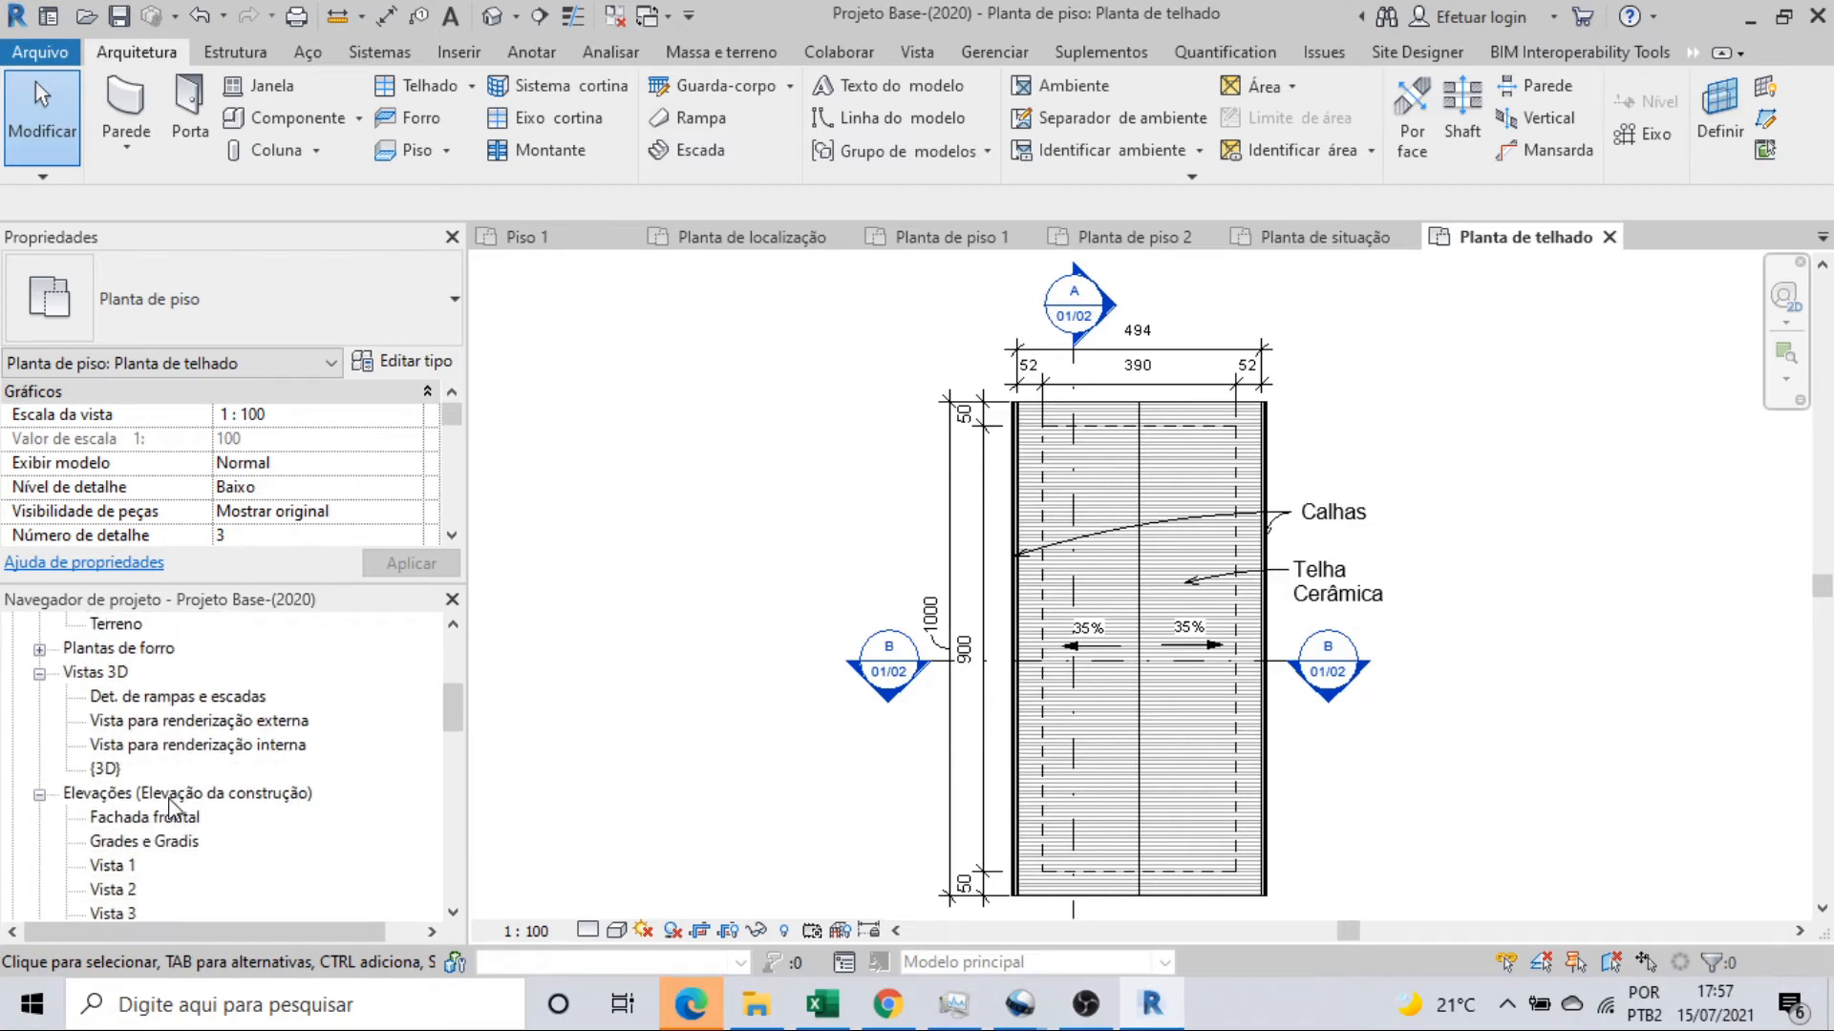
double_click(99, 818)
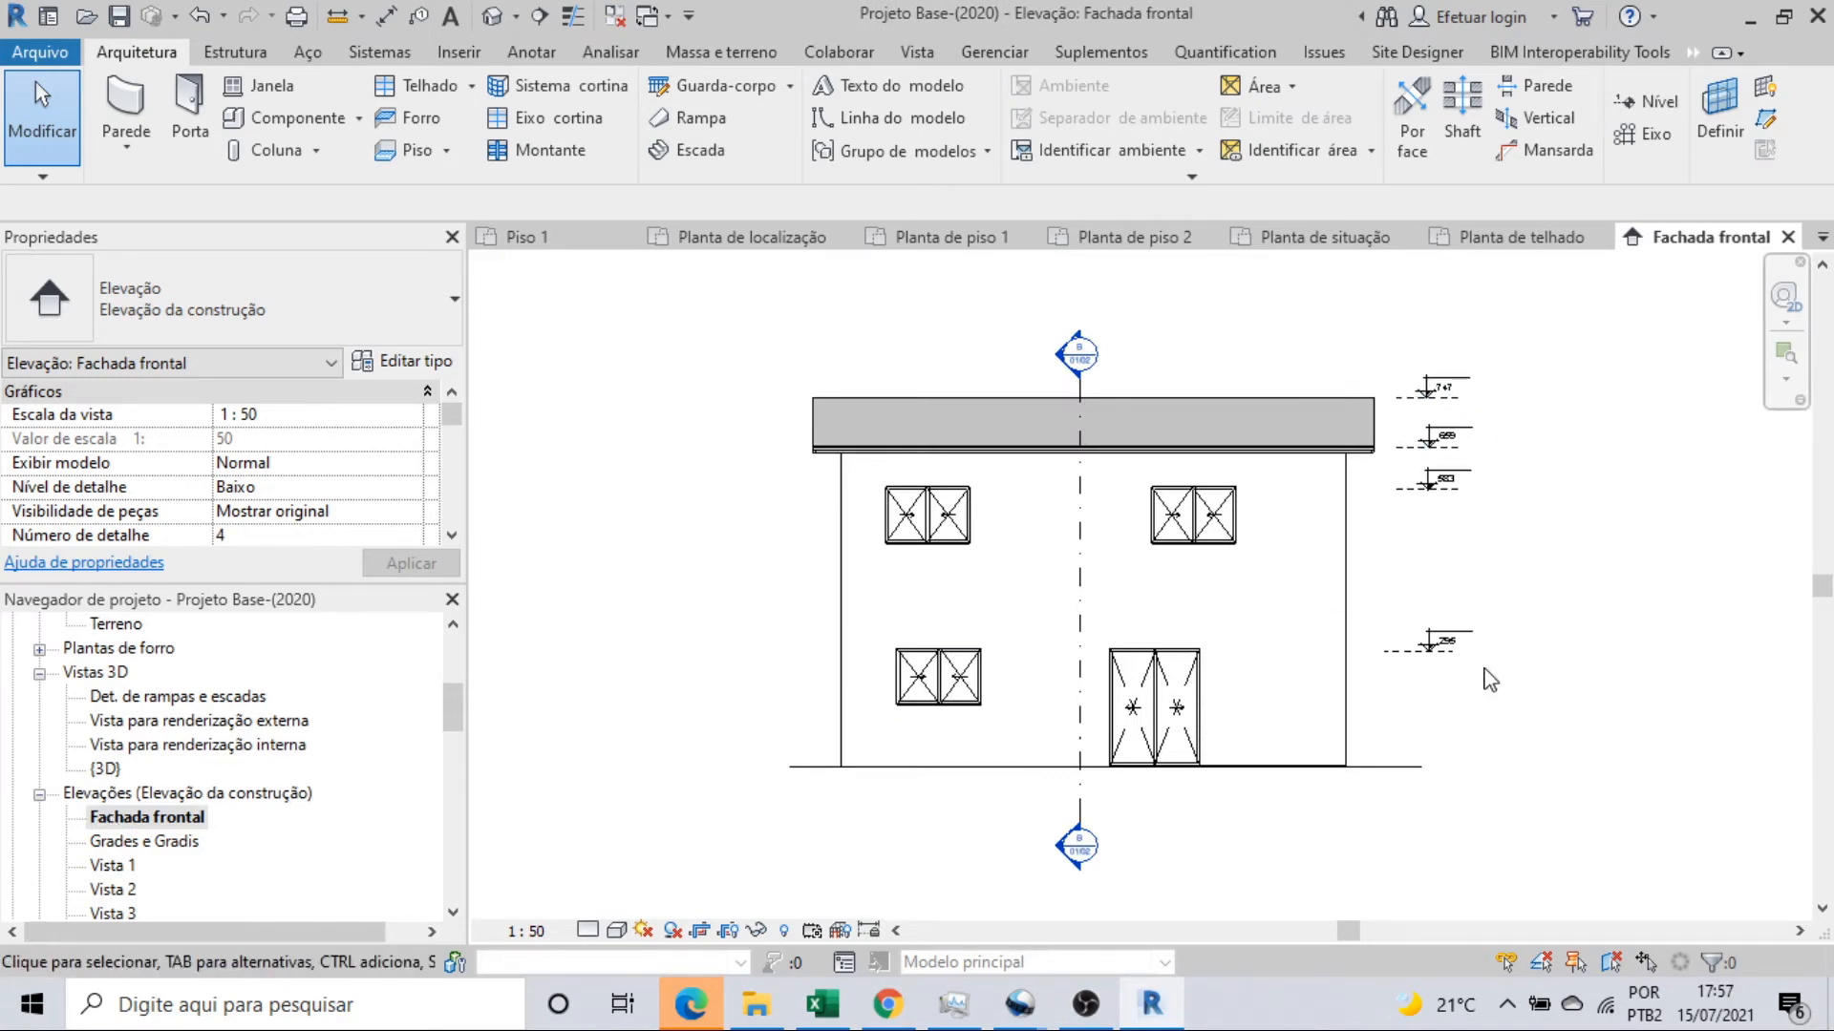
Open the Grades e Gradis elevation, close the Fachada frontal view, and examine the gates, railing and dimensions.
double_click(177, 844)
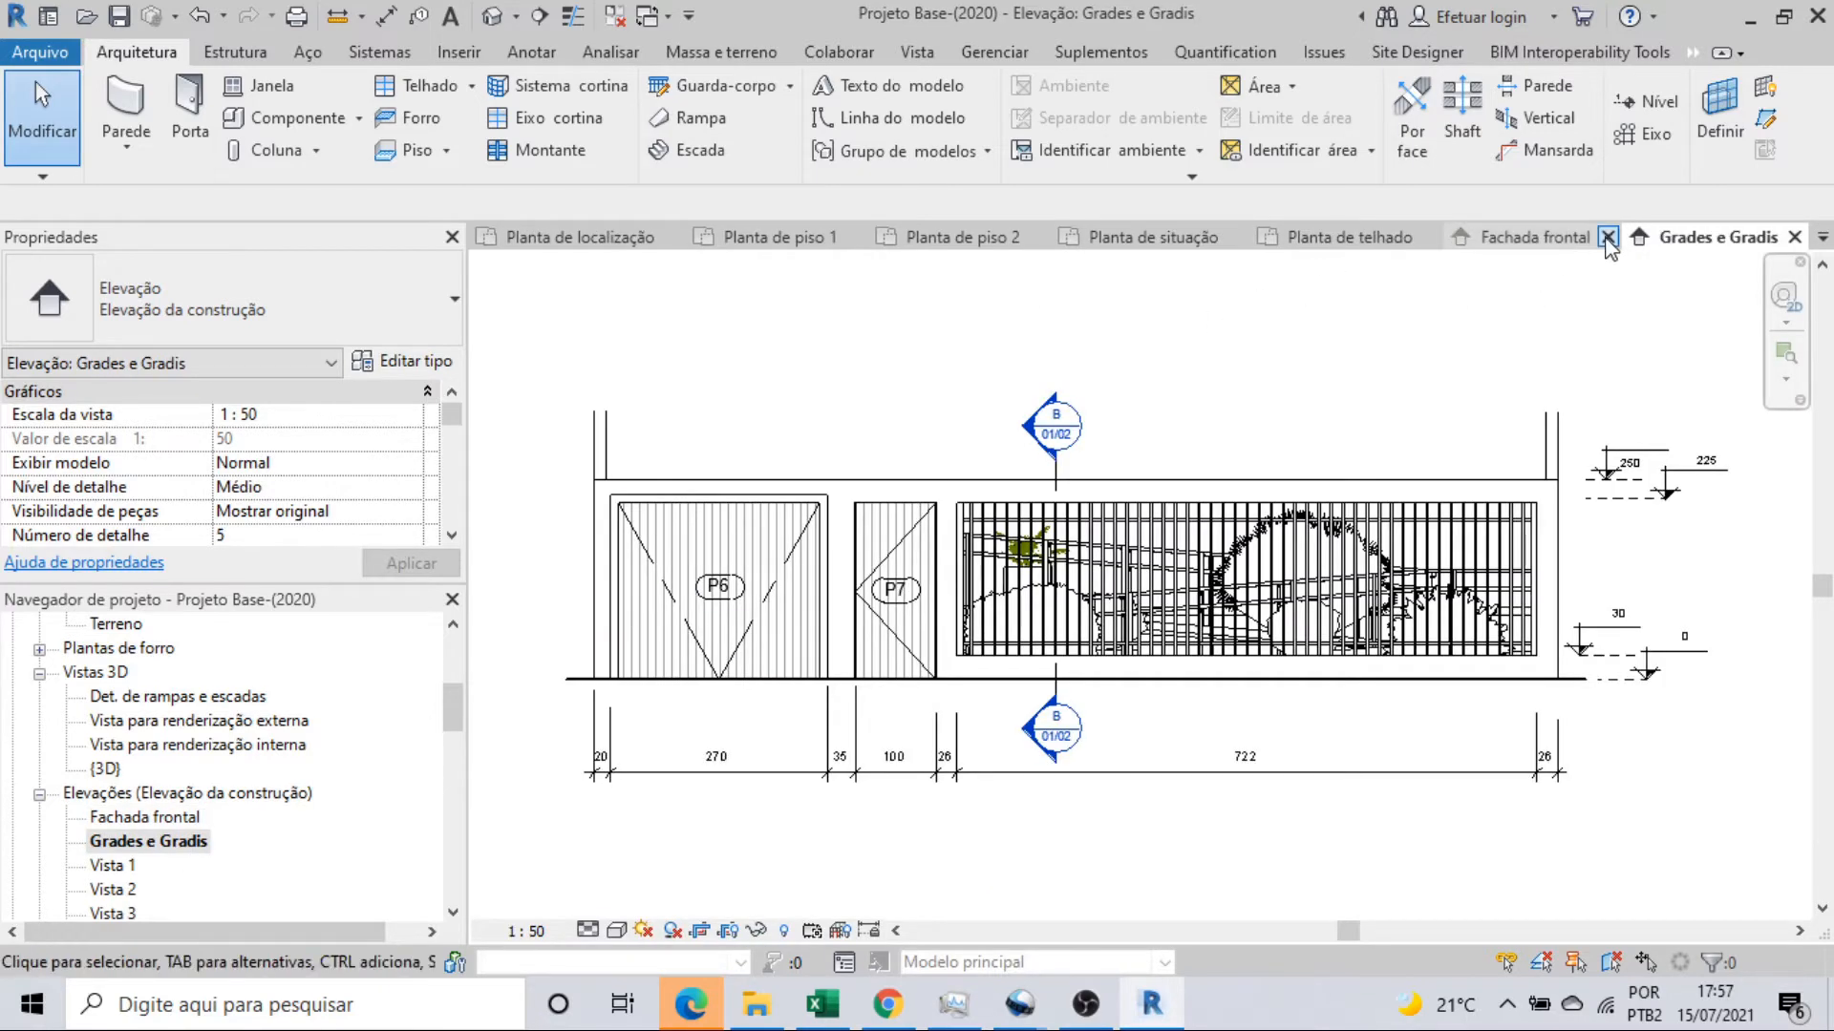
click(1608, 237)
scroll(707, 700, up, 1)
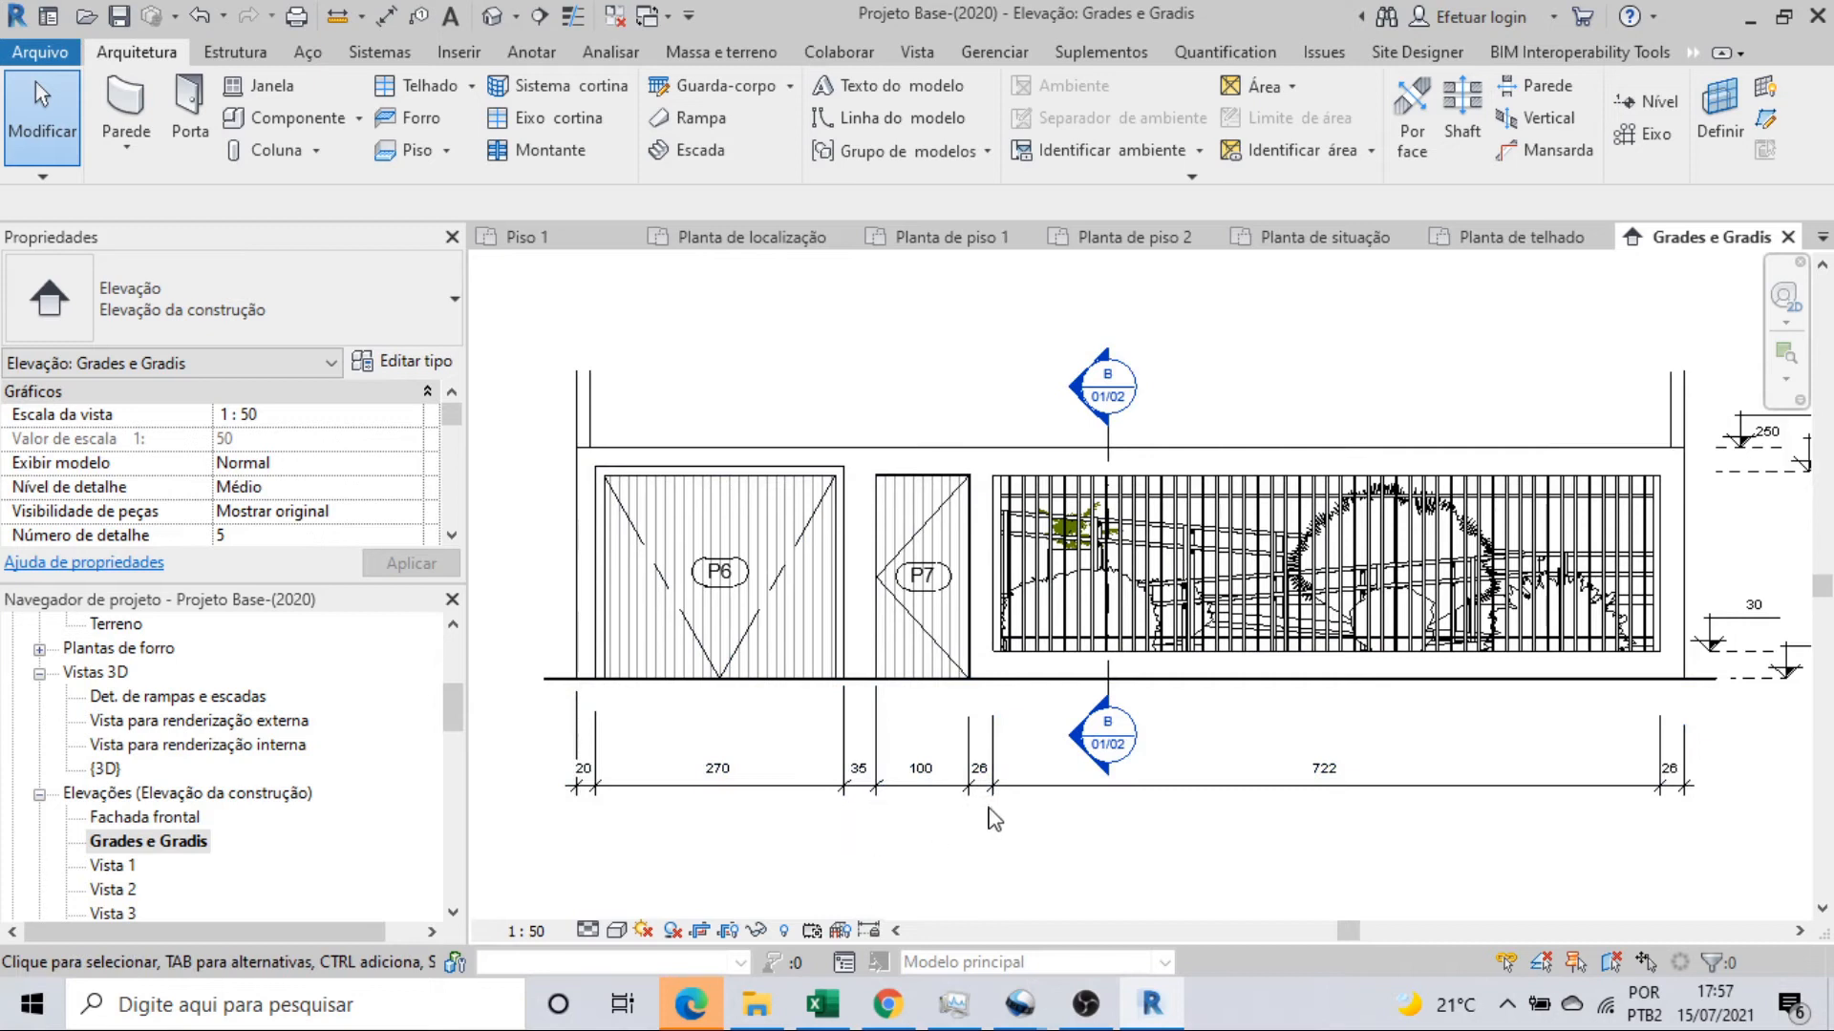
middle_drag(1535, 721, 1340, 745)
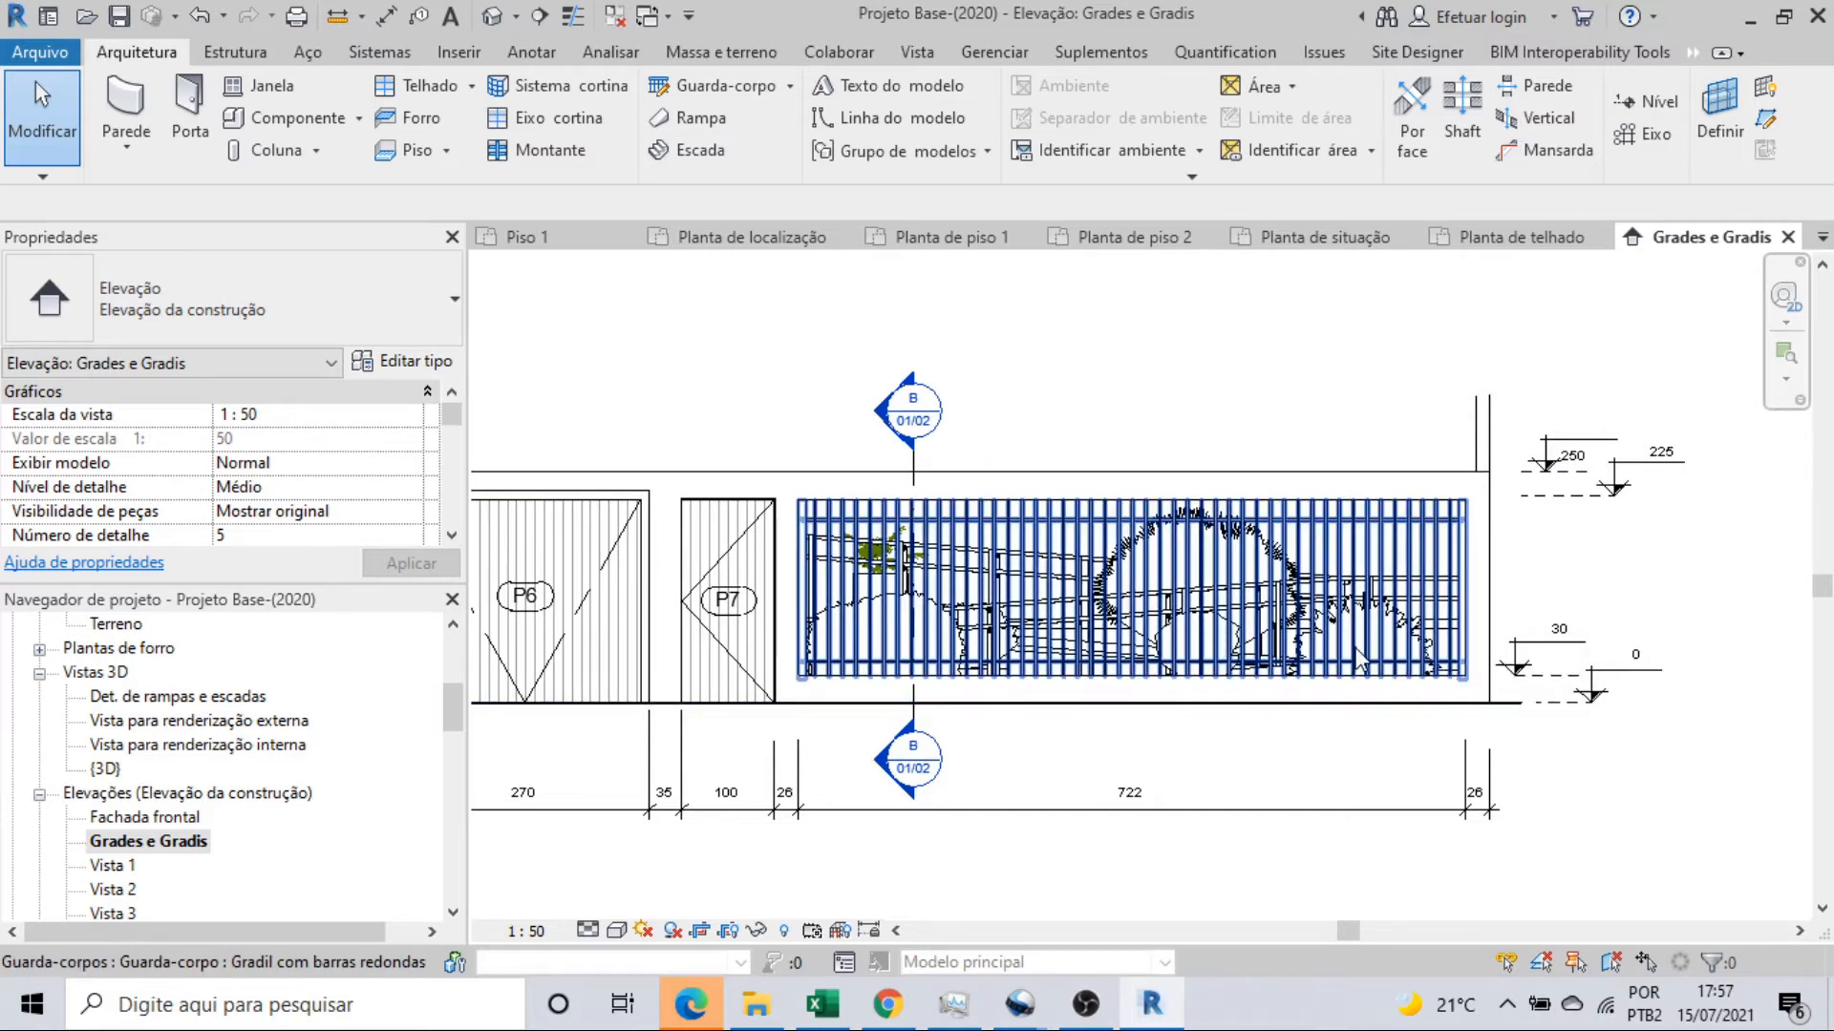
scroll(1356, 654, down, 2)
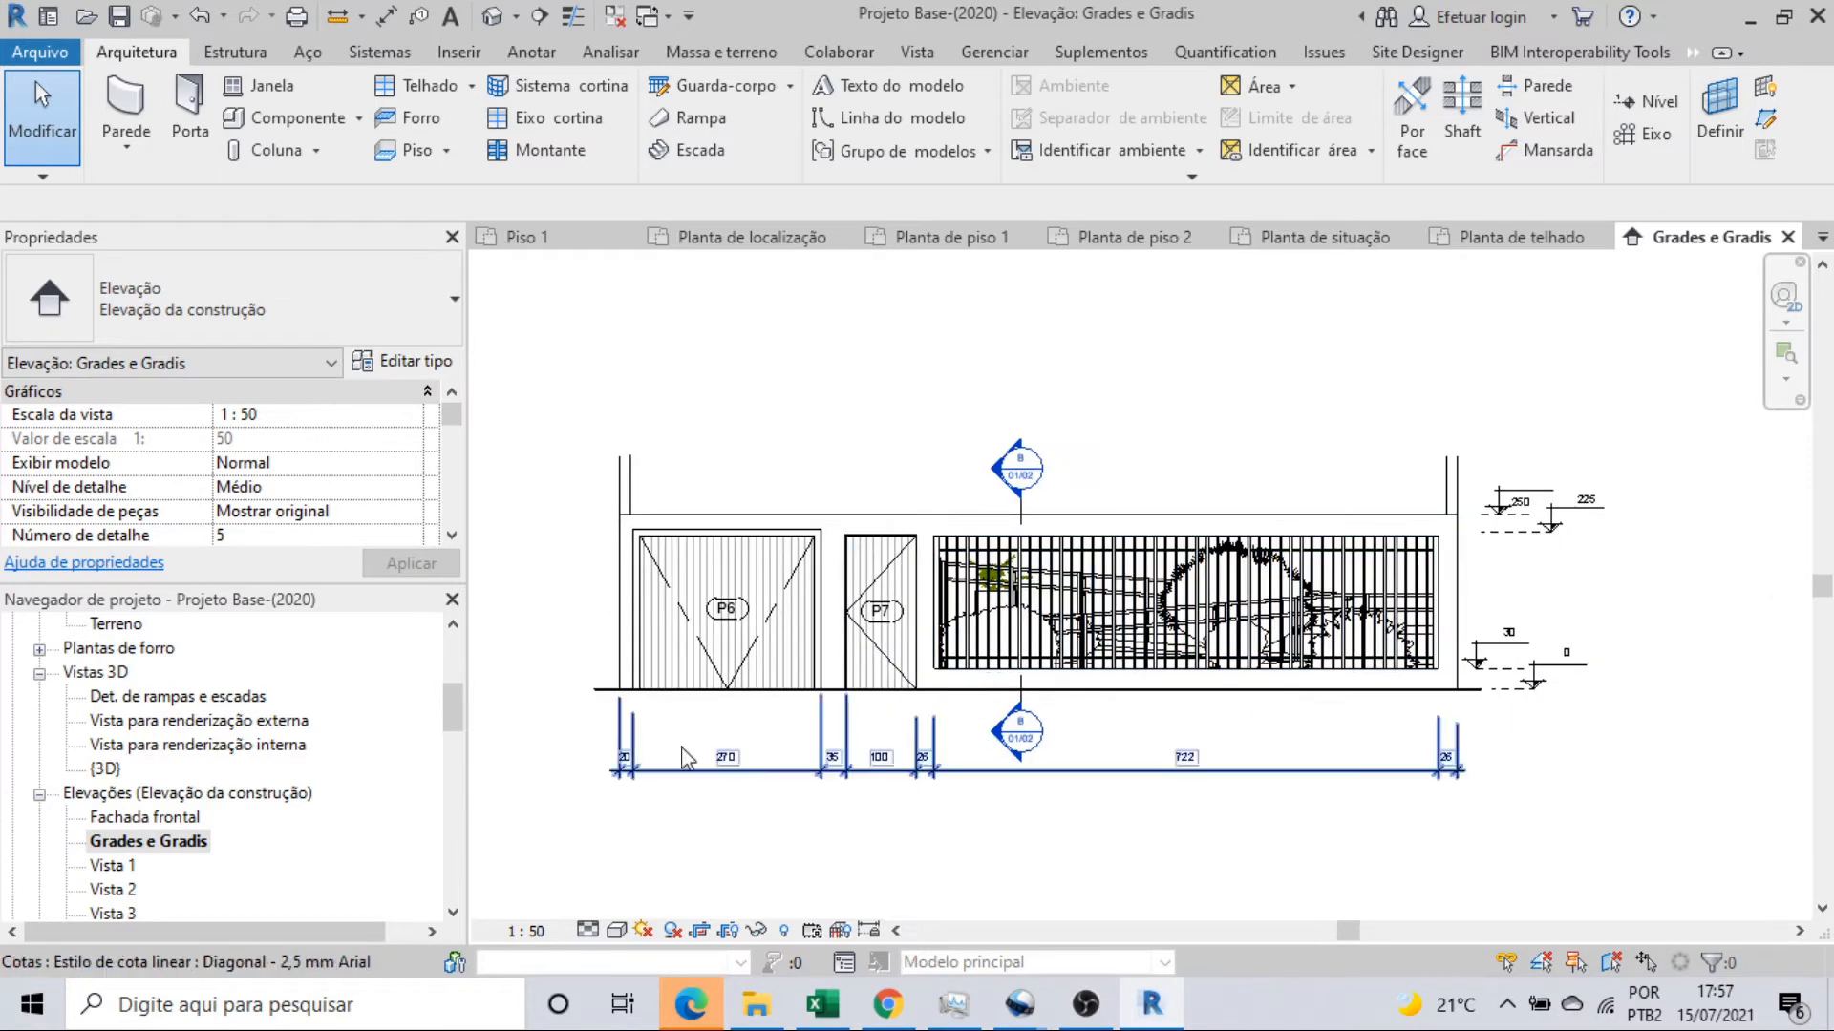
Close the Grades e Gradis and Planta de telhado views and open the Corte AA section.
click(1788, 238)
click(1610, 237)
scroll(161, 818, down, 1)
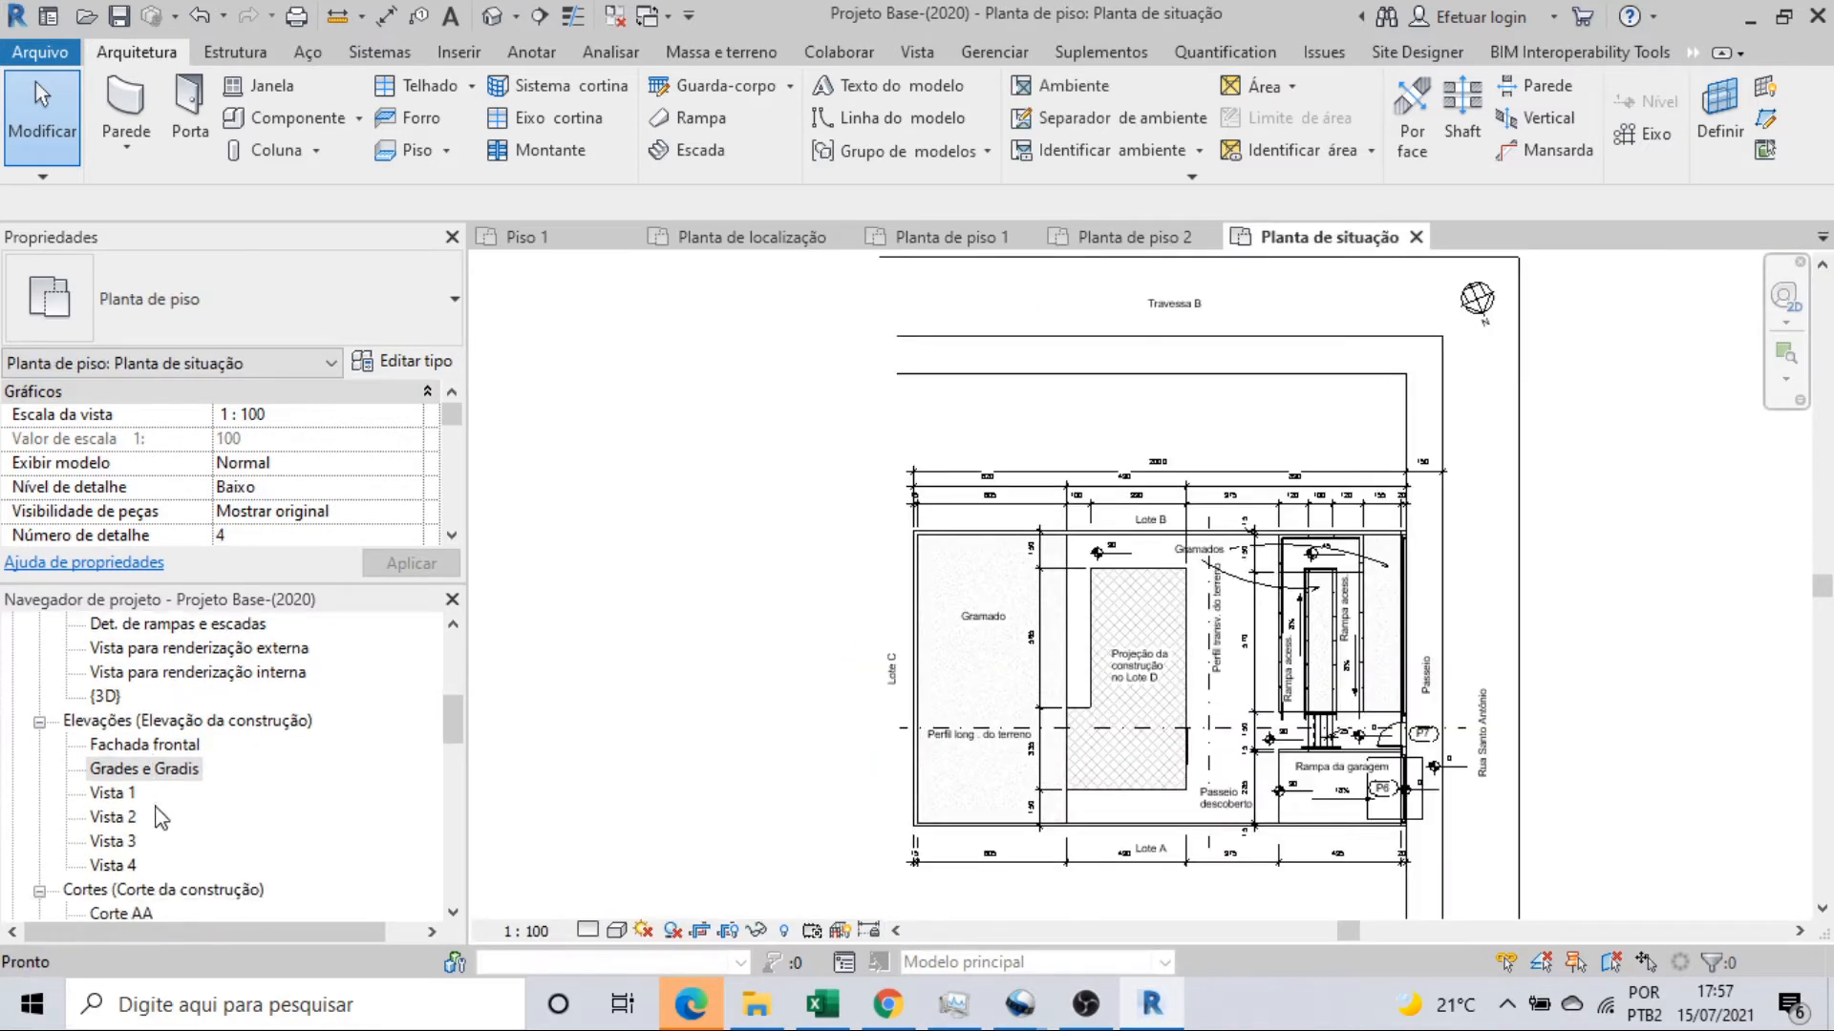
scroll(161, 818, down, 2)
double_click(134, 745)
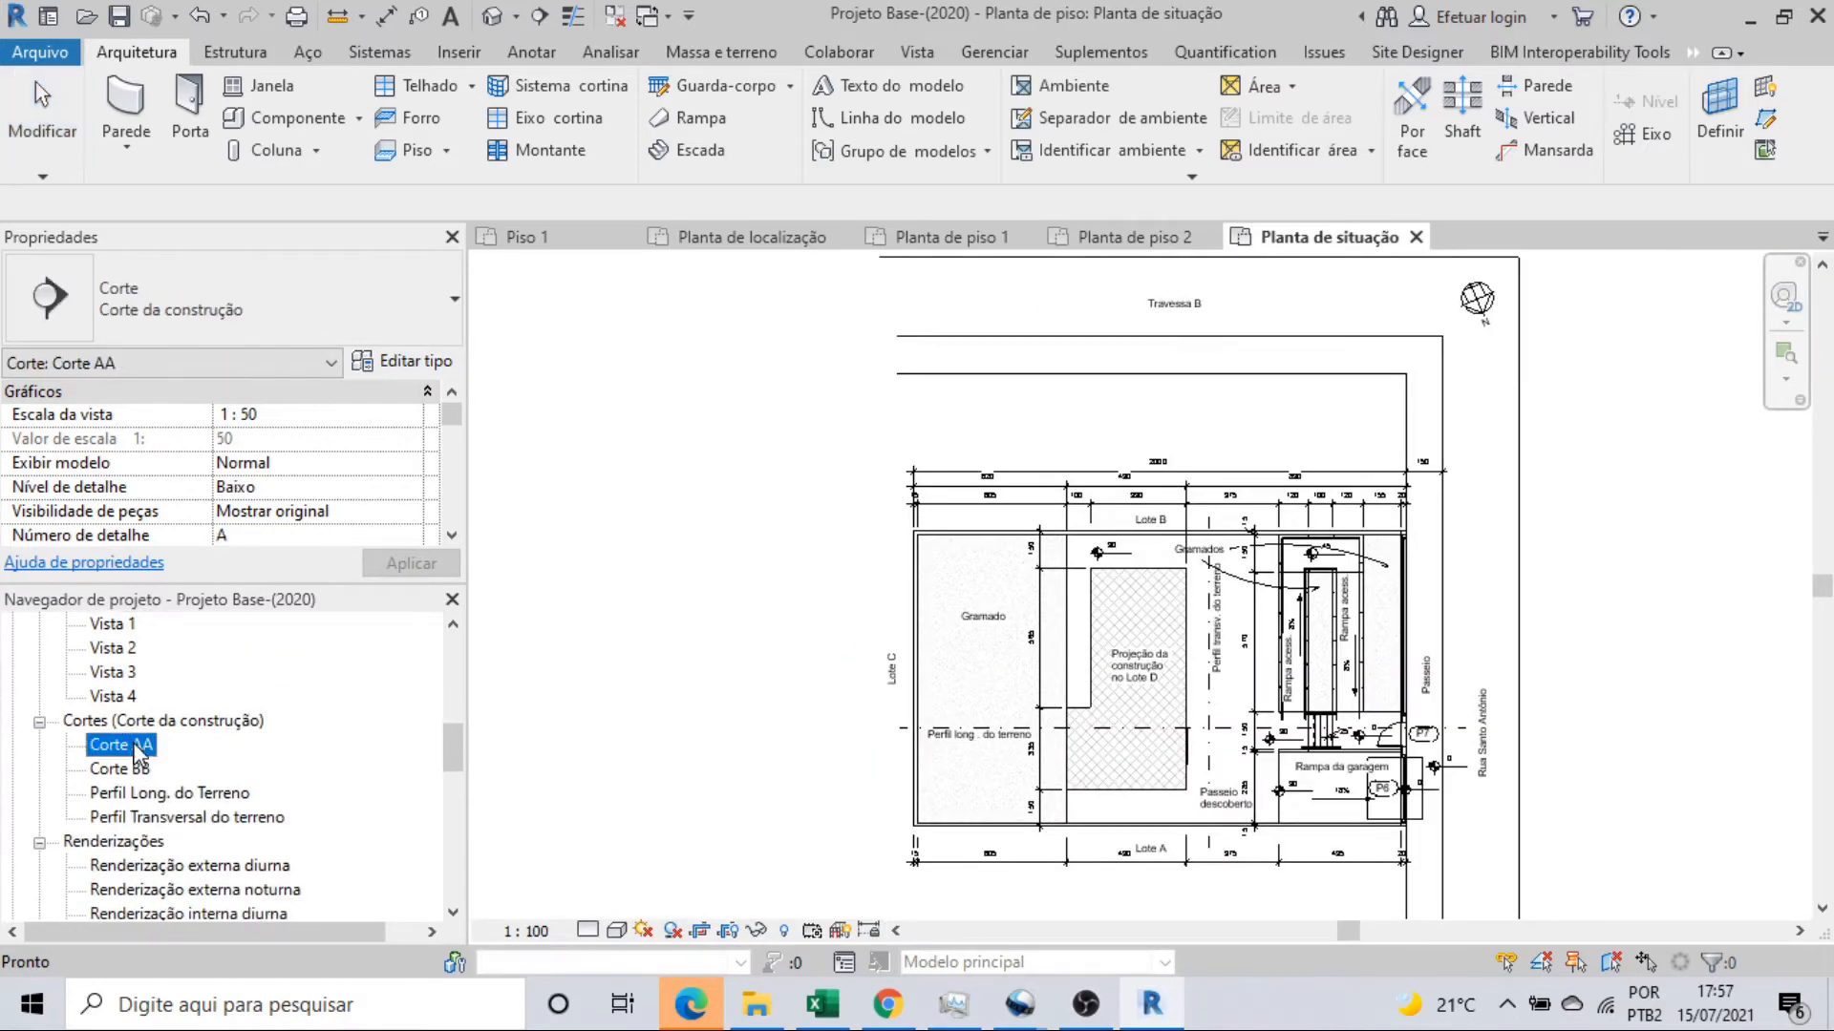
Examine the staircase, handrail notes and floor levels on the Lote A side of the Corte AA section.
scroll(1055, 788, up, 3)
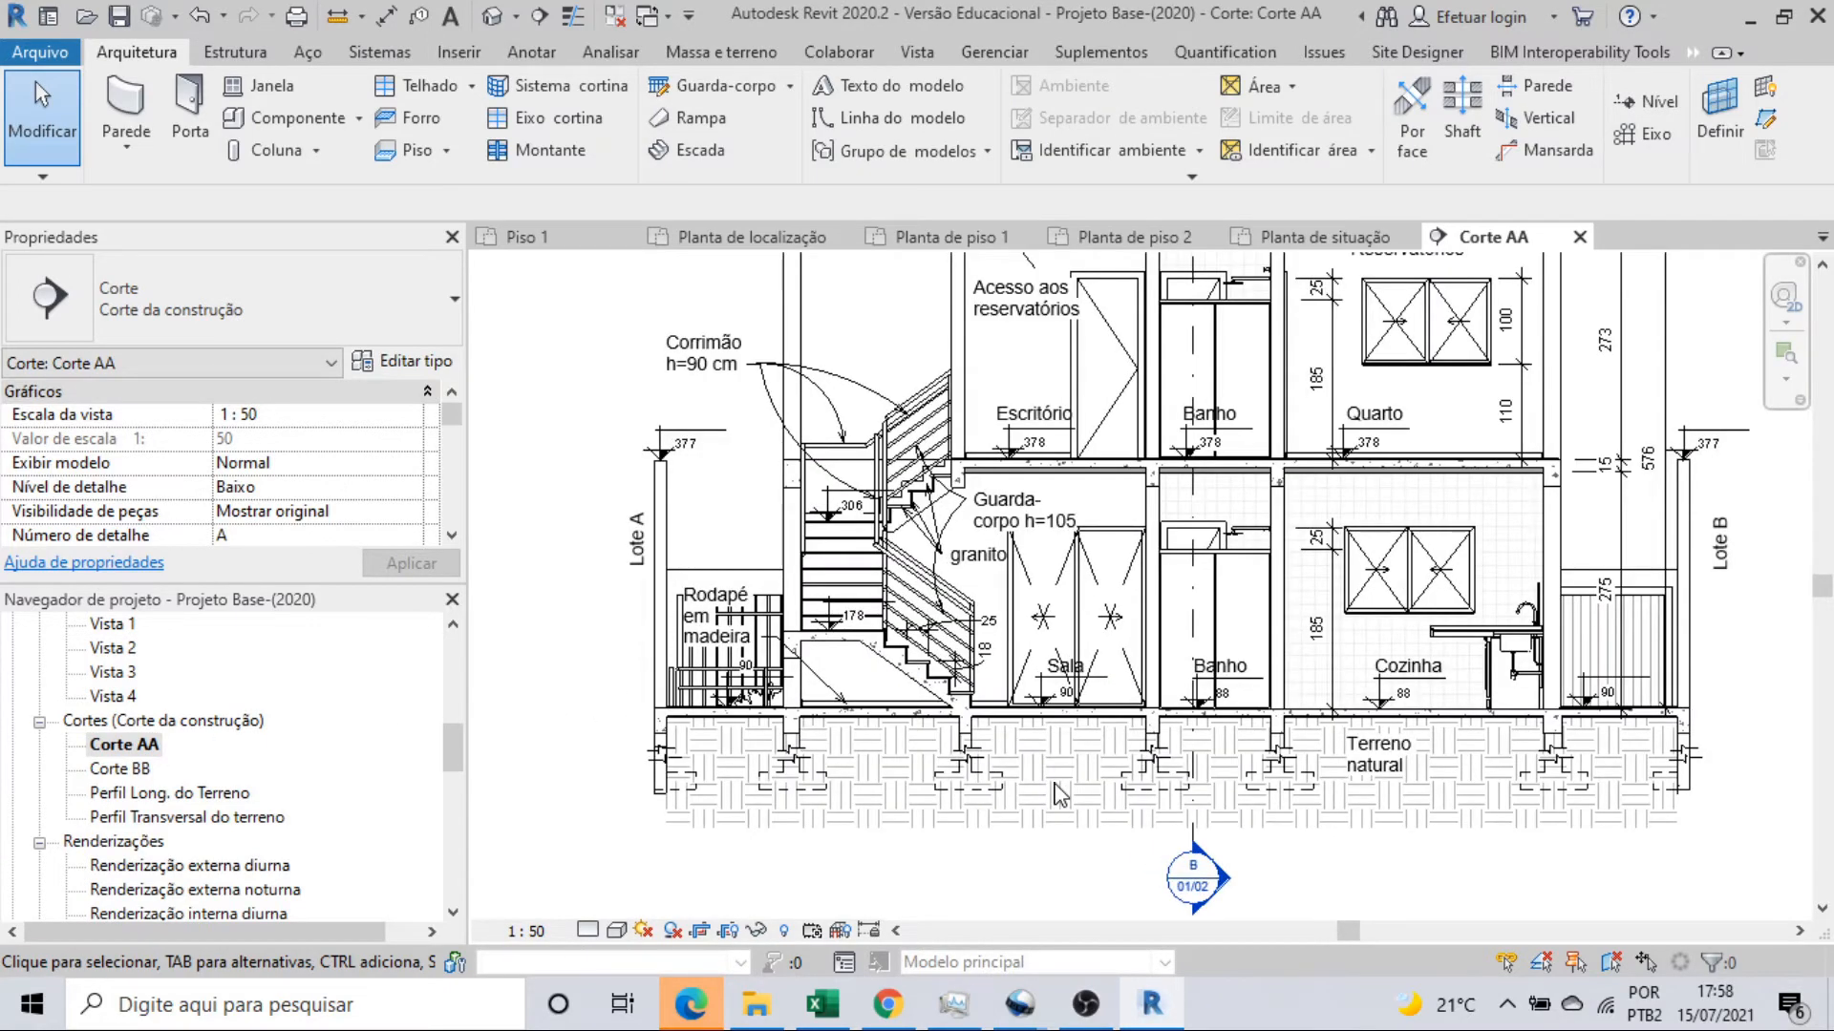
scroll(542, 551, up, 2)
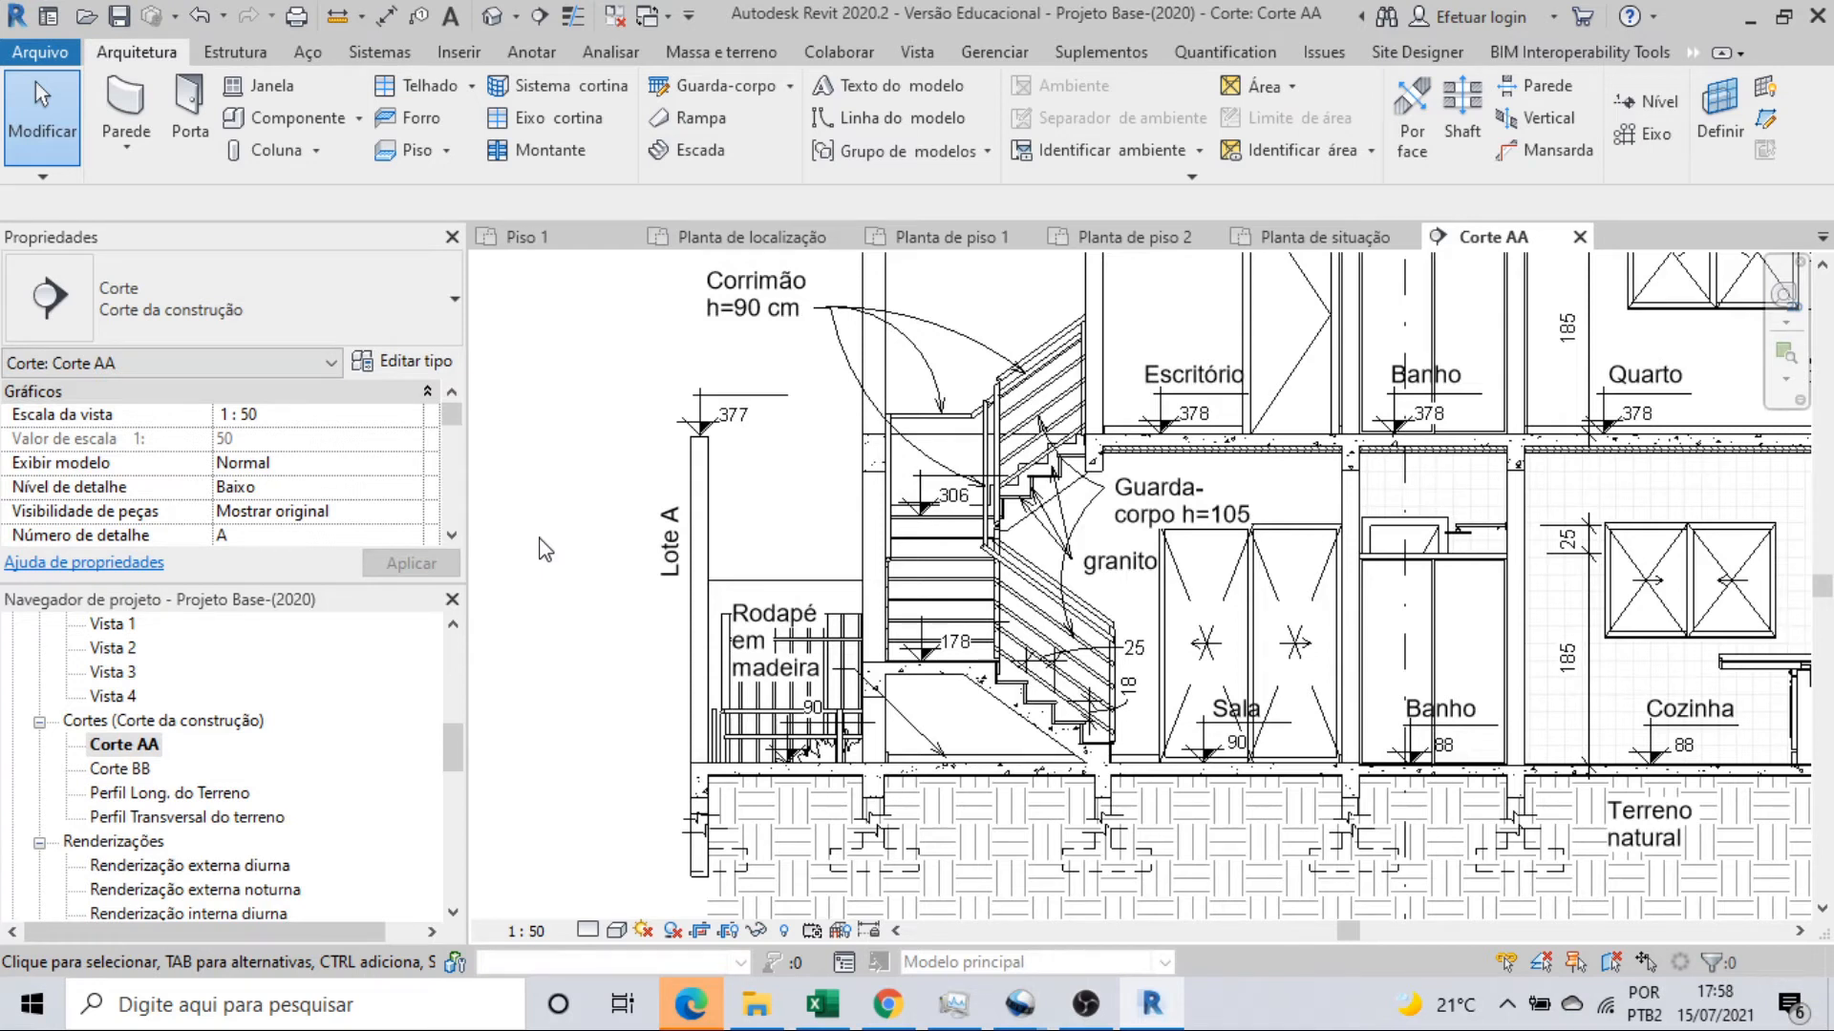
scroll(544, 551, down, 1)
middle_drag(544, 551, 544, 598)
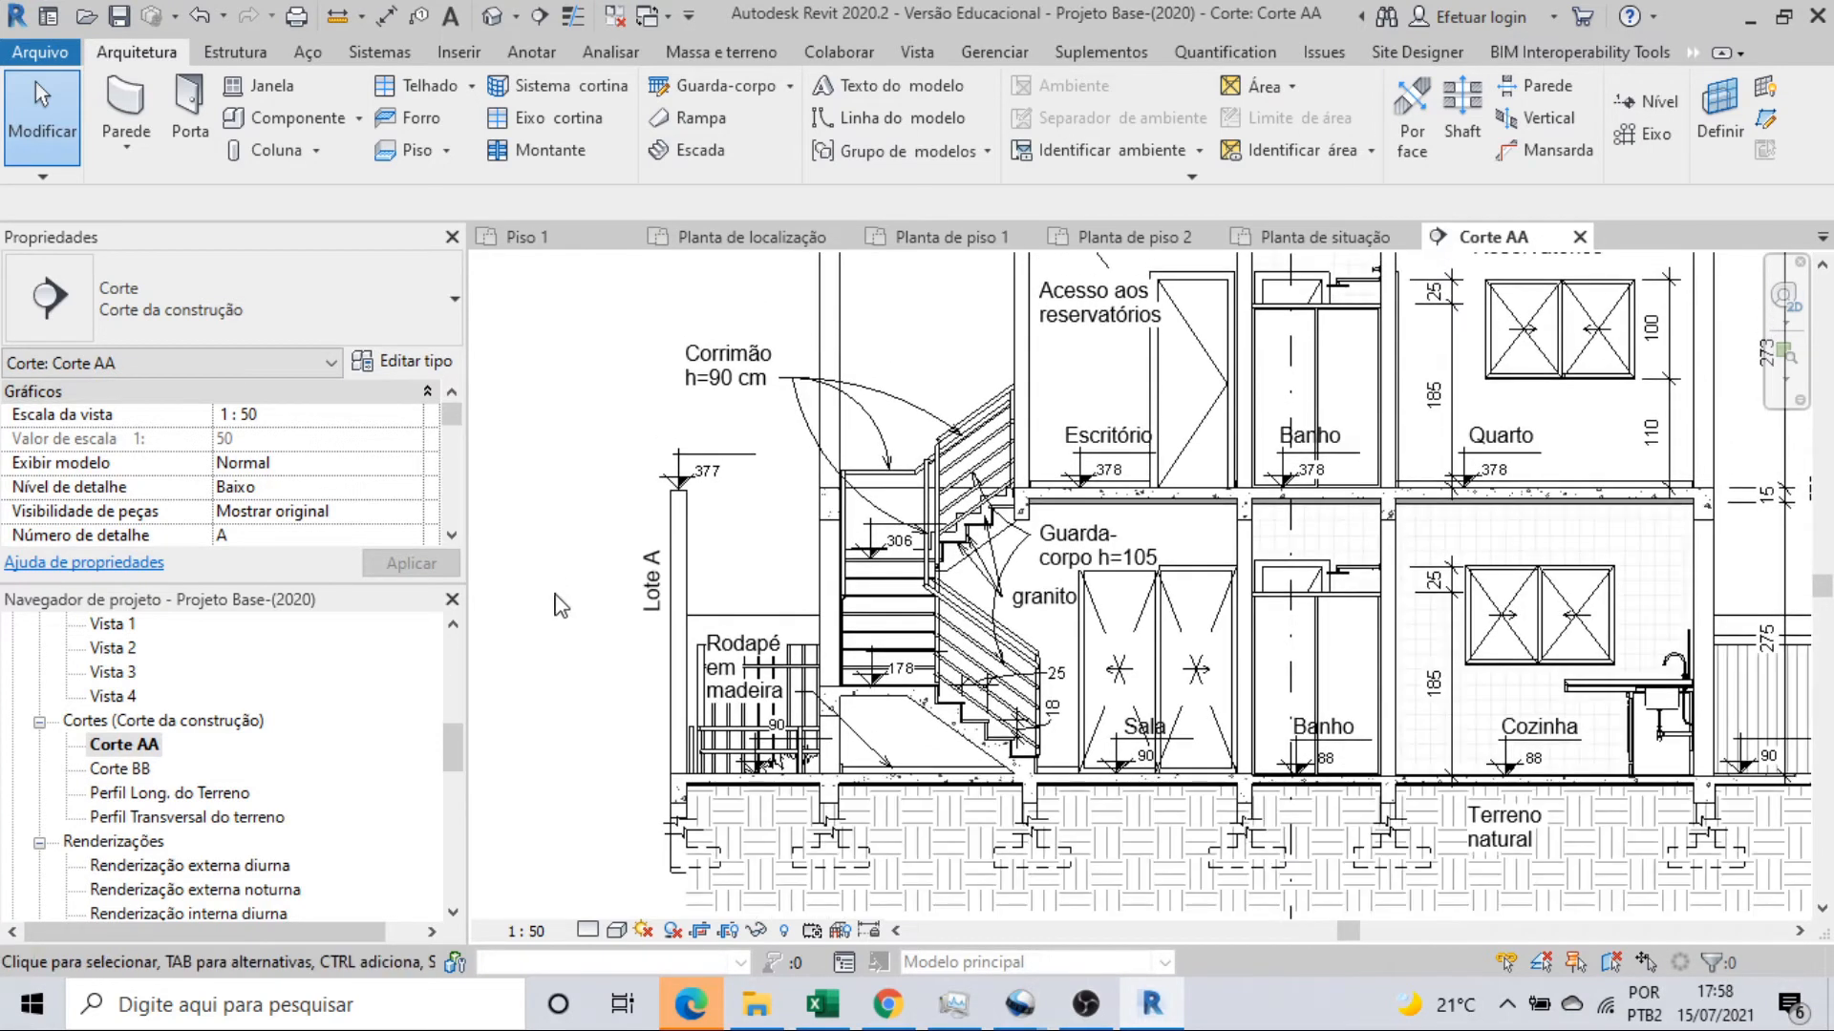
scroll(561, 605, down, 1)
Examine the roof, reservoir access, upper-floor rooms and height dimensions in the Corte AA section.
middle_drag(1131, 537, 1022, 634)
scroll(950, 368, up, 1)
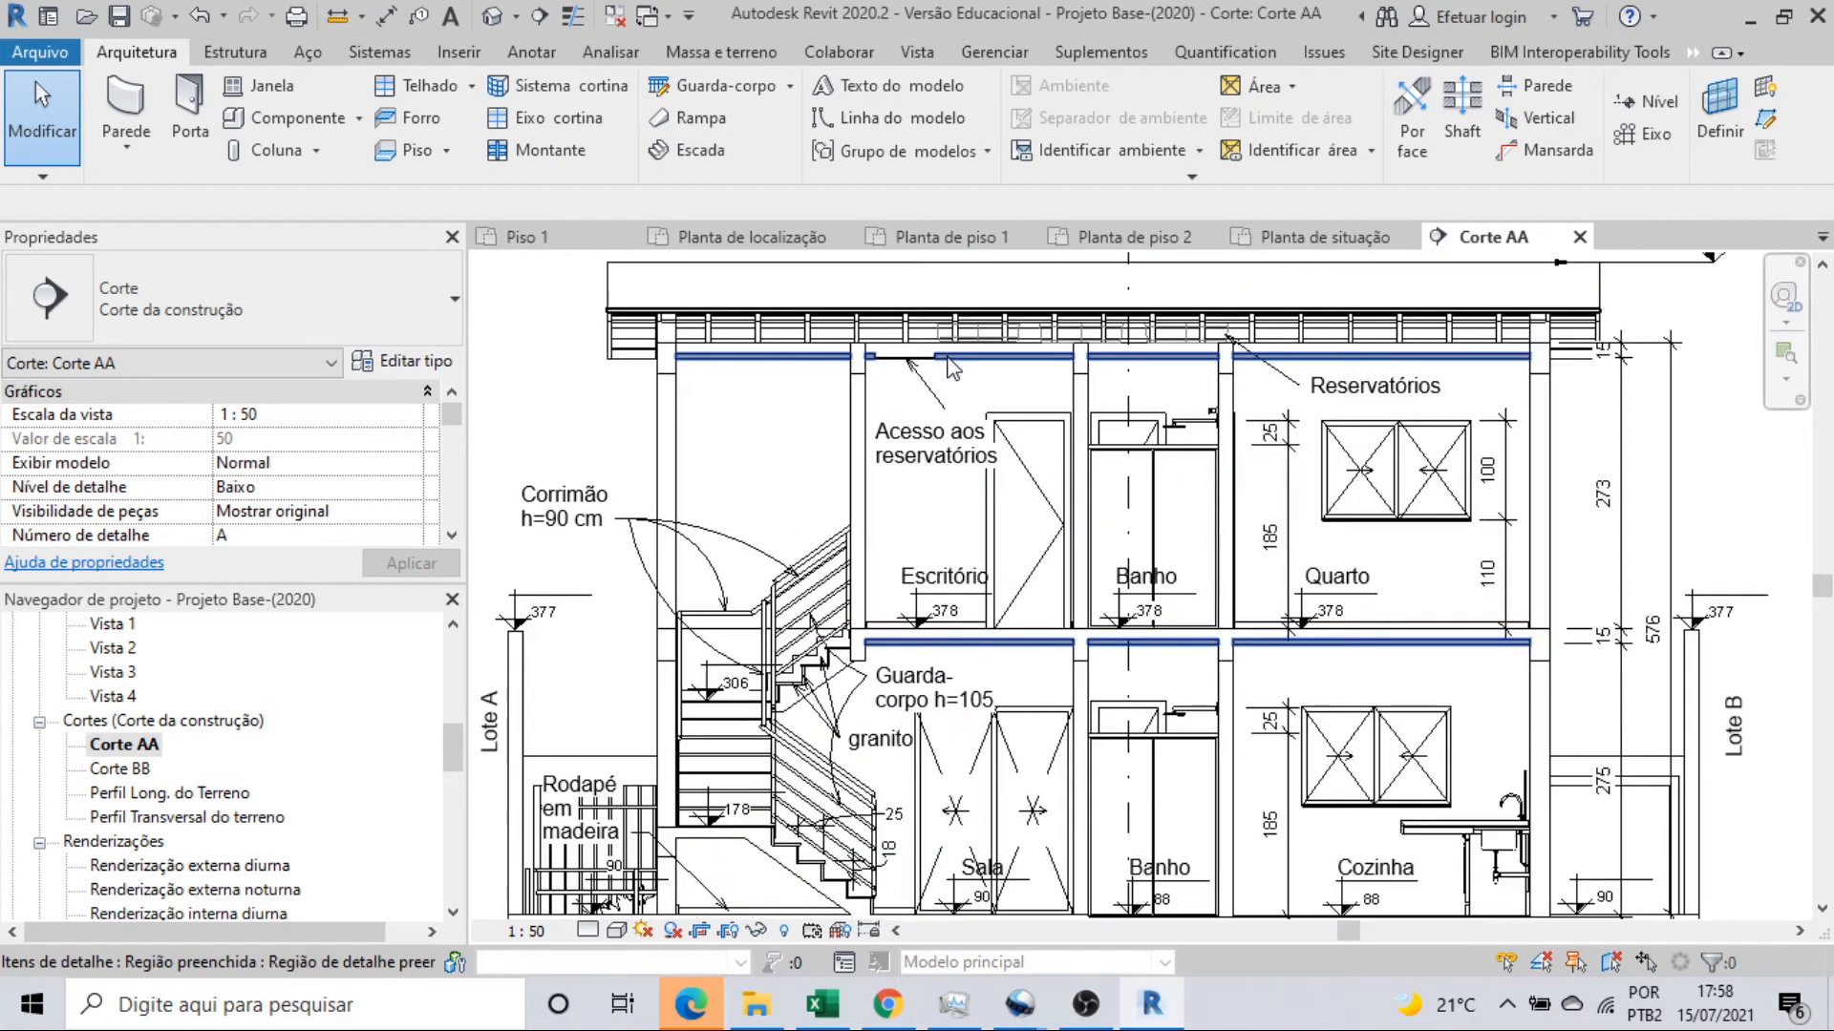
click(1281, 388)
key(Delete)
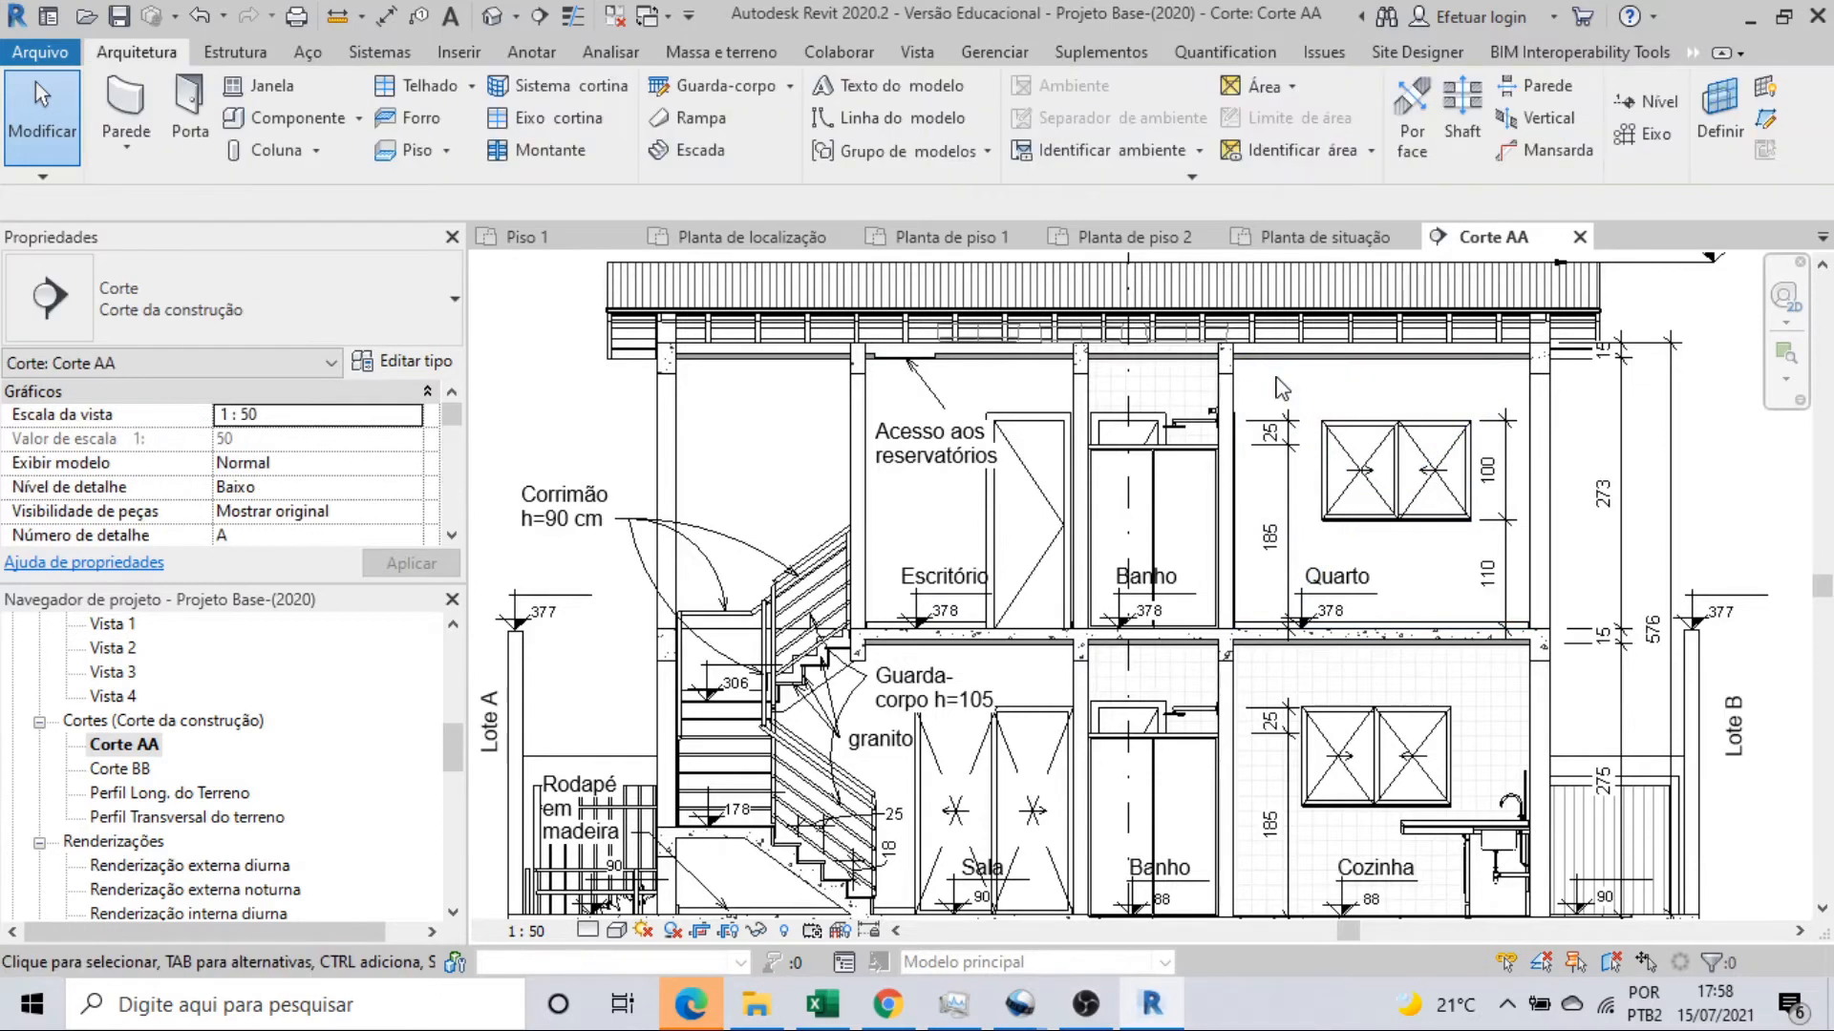
scroll(1032, 592, down, 2)
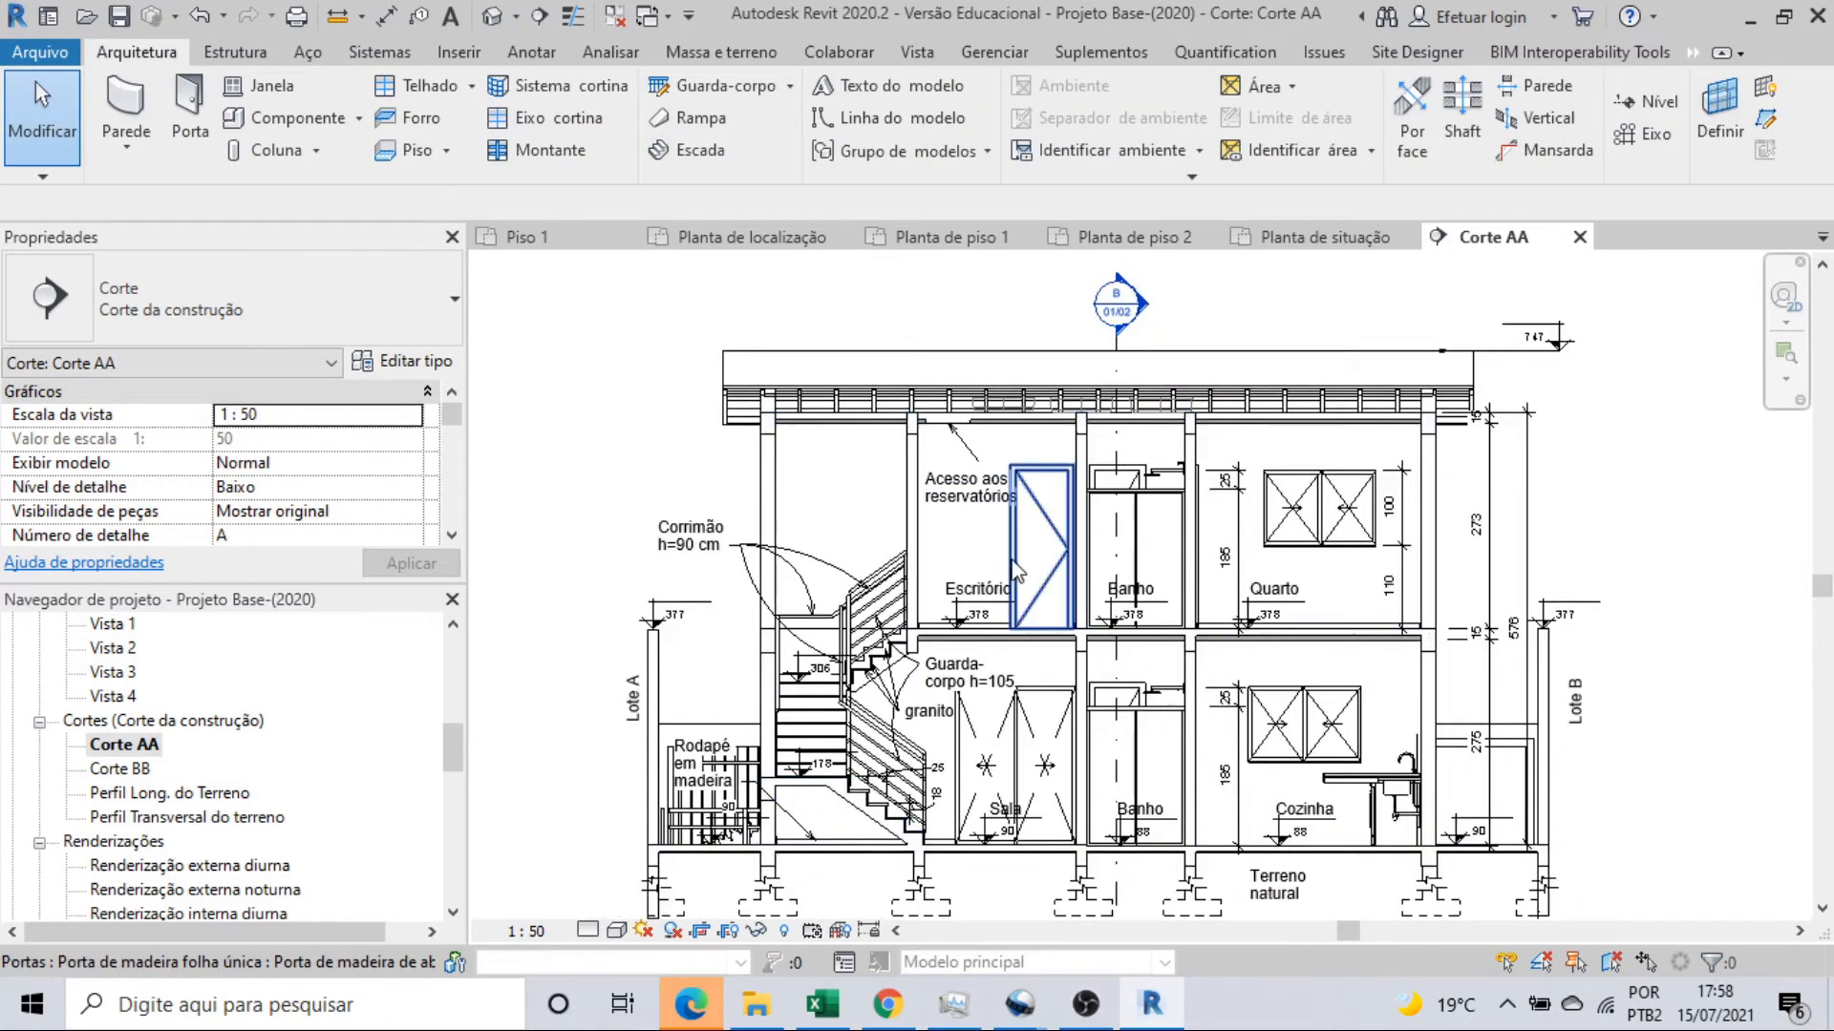
scroll(1467, 666, up, 1)
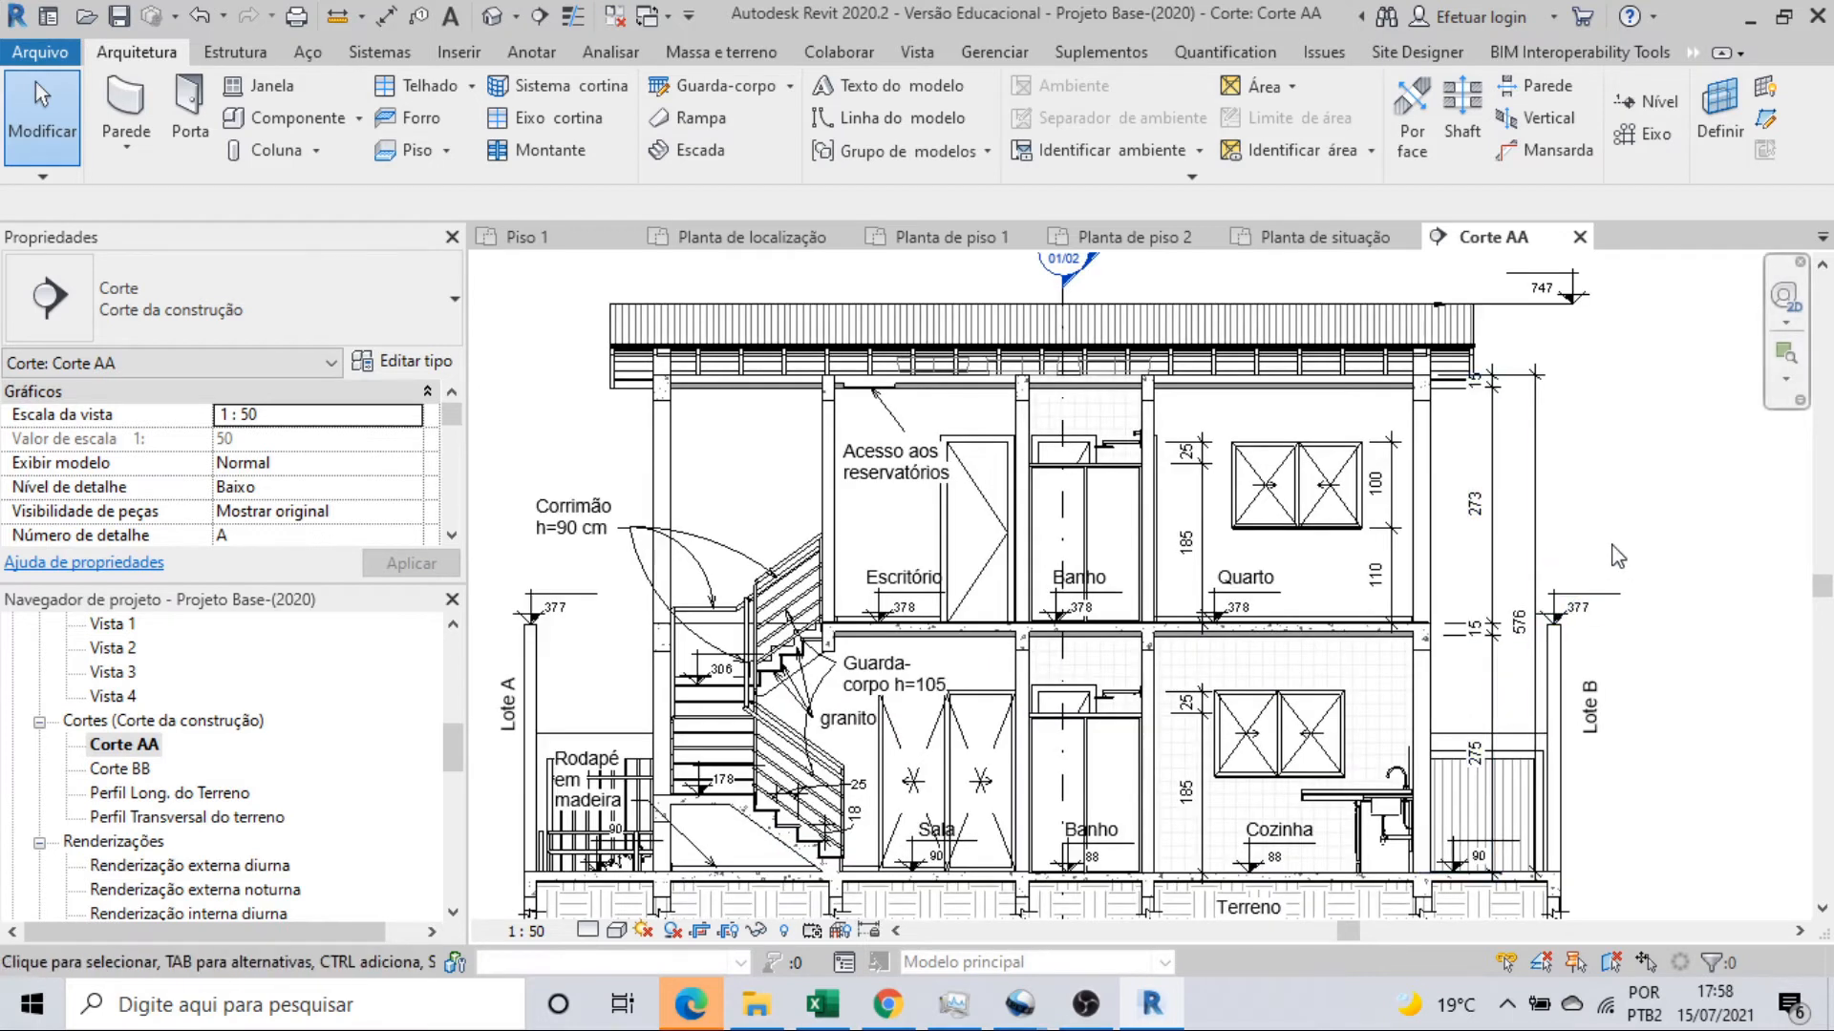
scroll(1635, 533, down, 2)
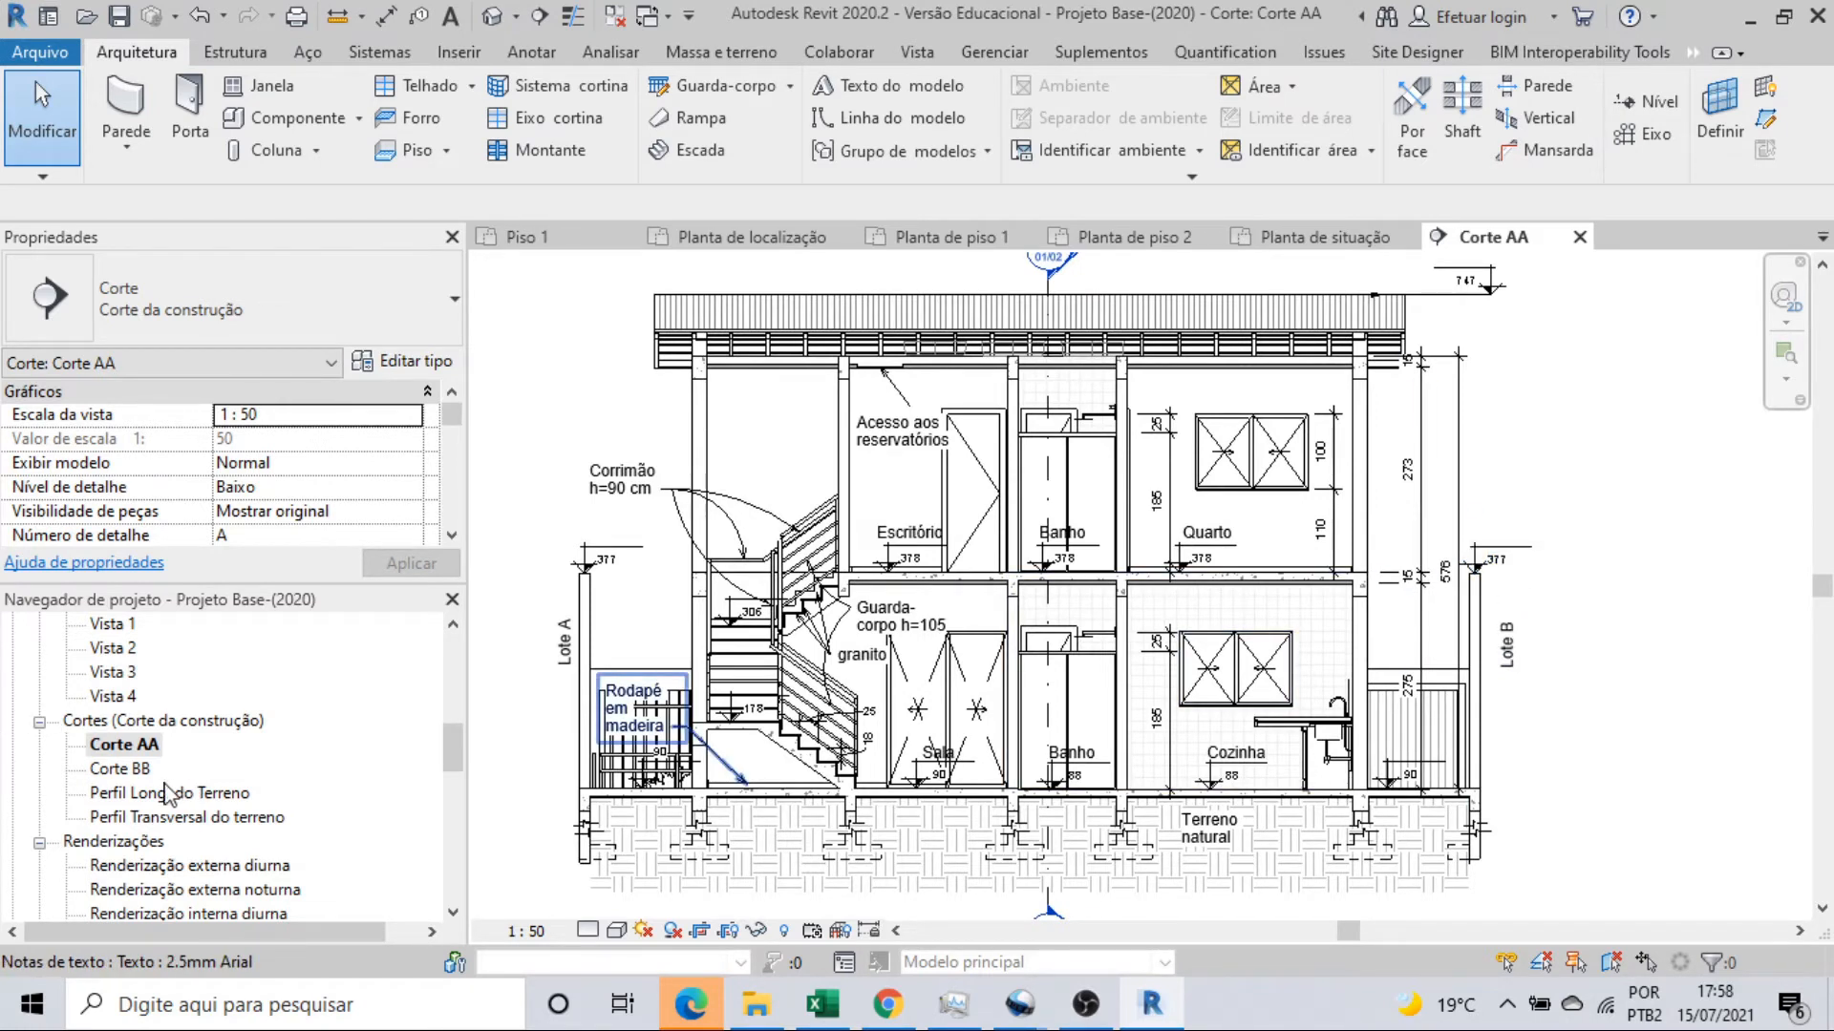
Open the Corte BB section and examine its bathrooms, height dimensions, floor levels and foundations.
double_click(139, 770)
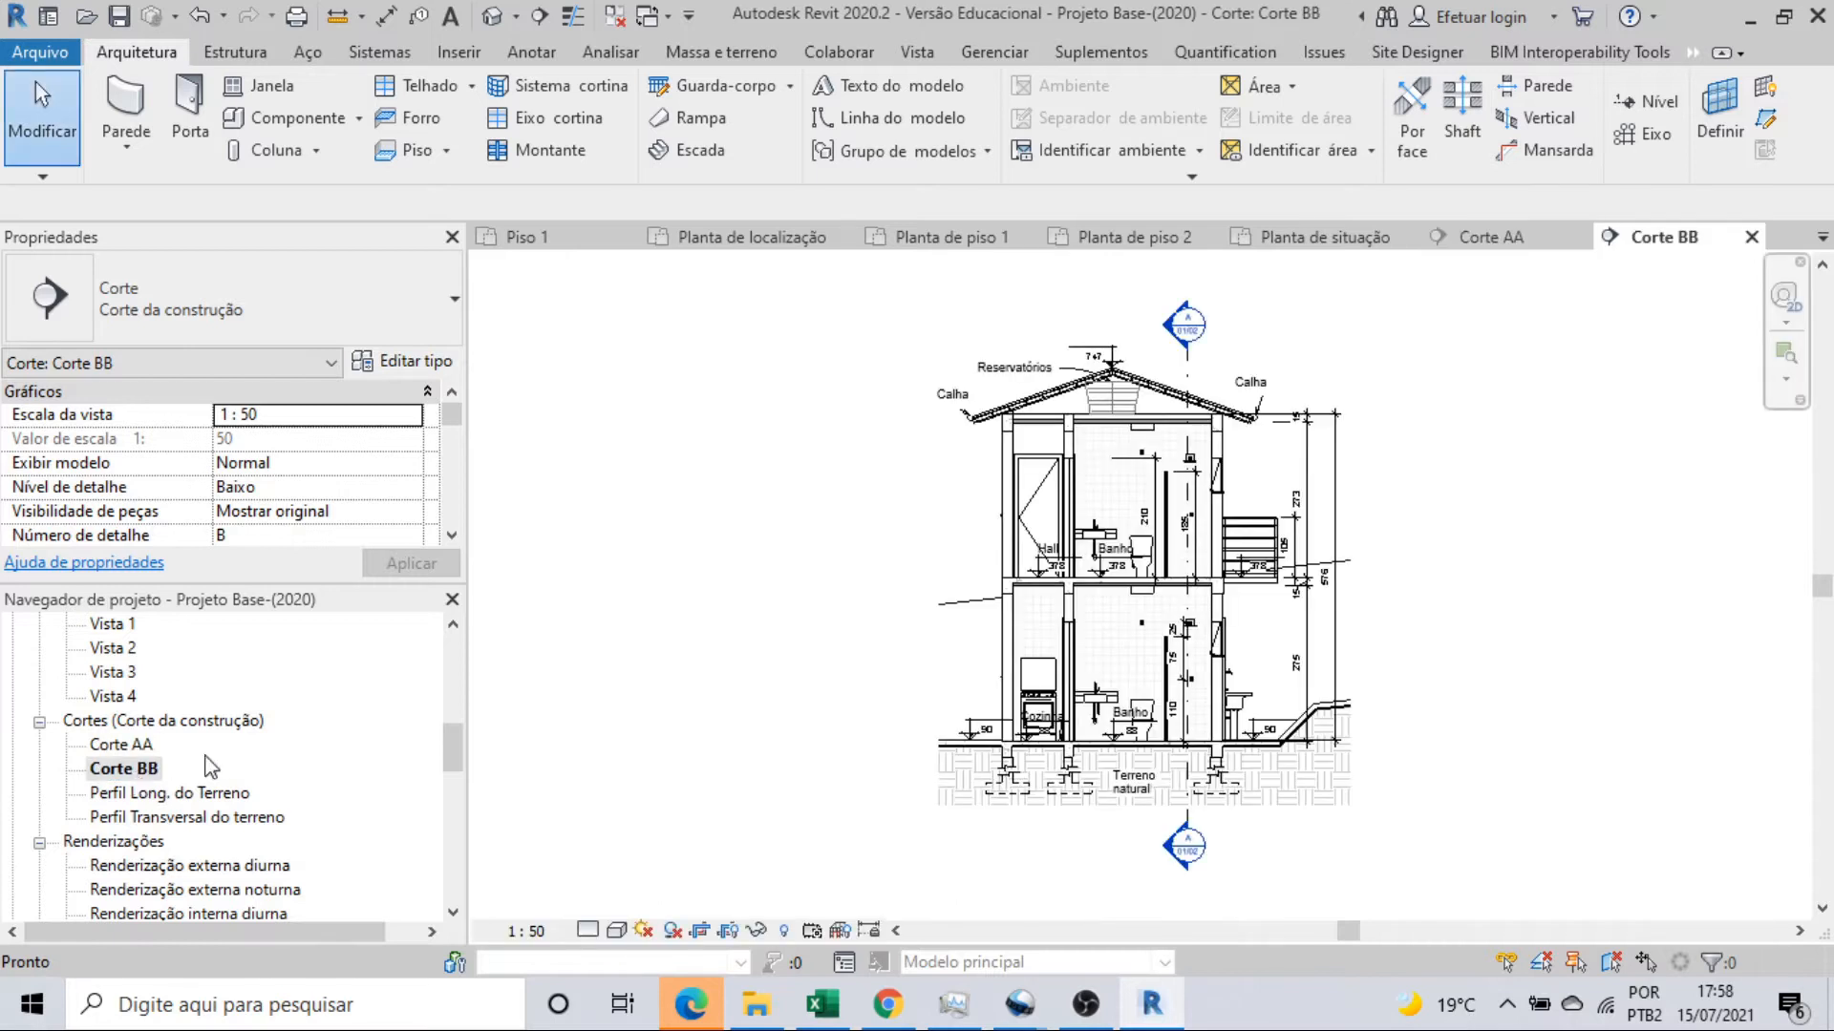
scroll(1232, 454, up, 2)
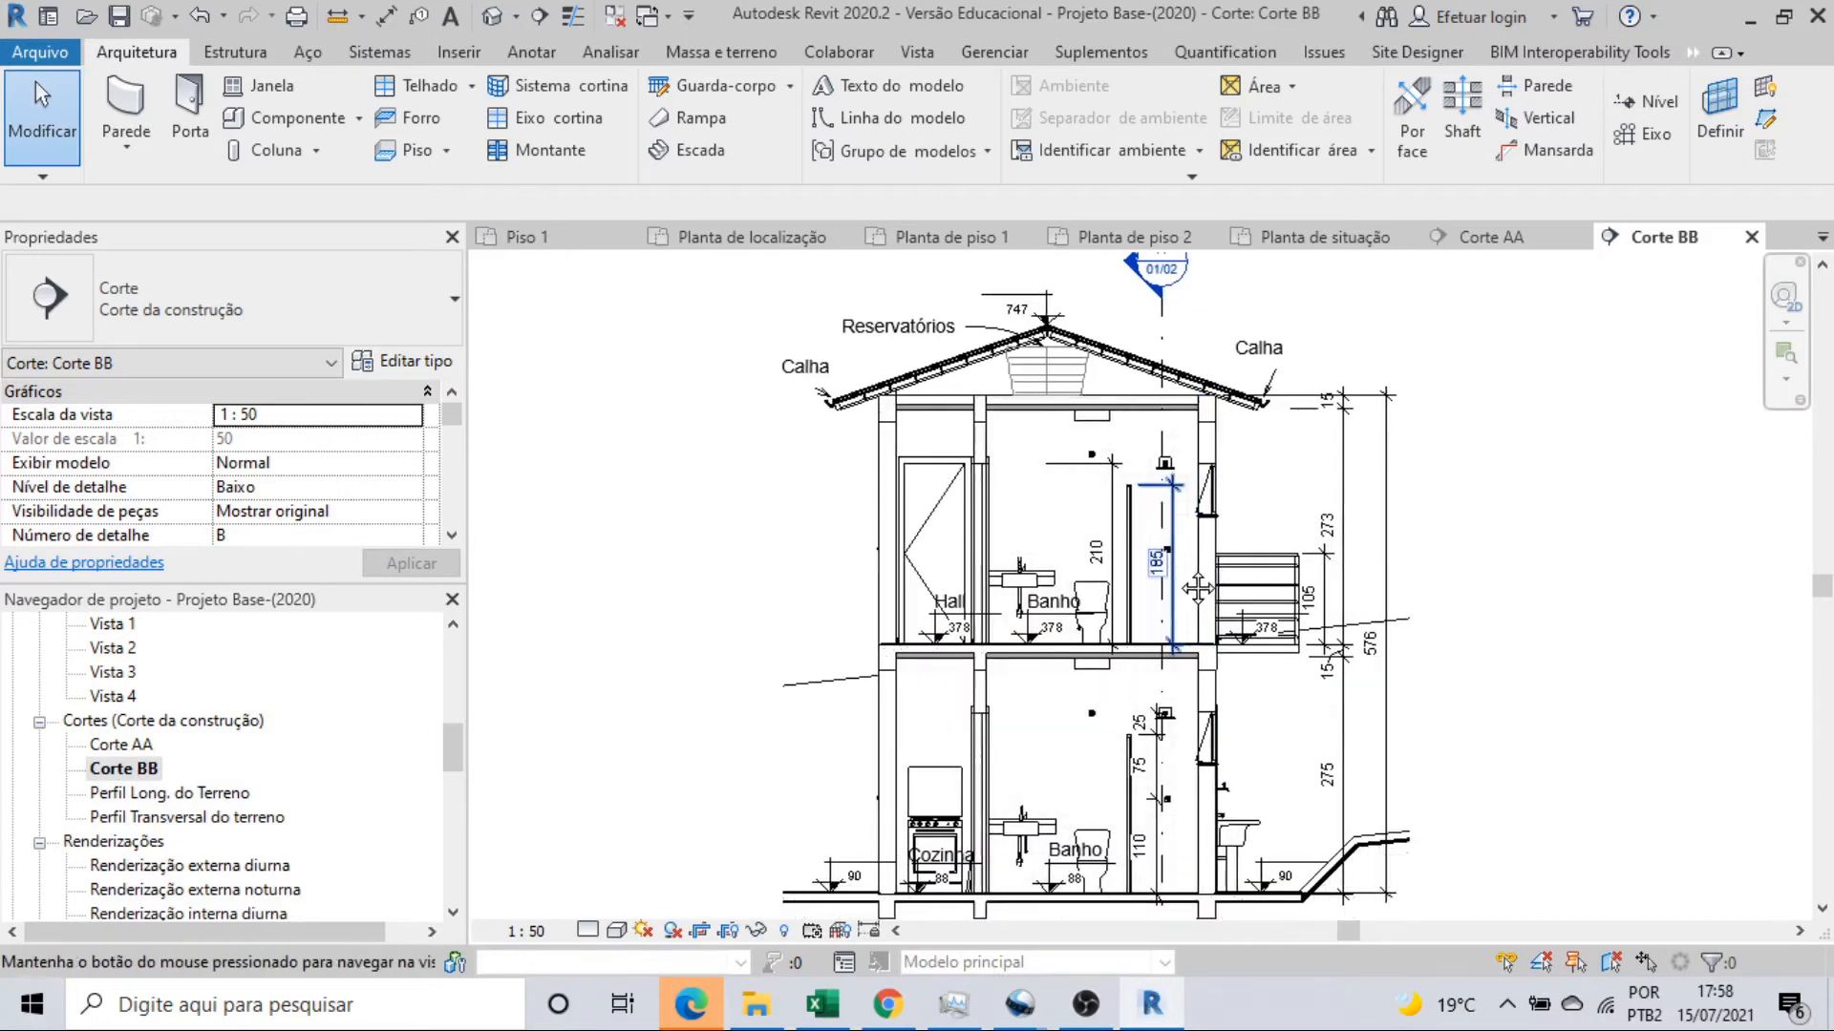
middle_drag(1197, 587, 1189, 530)
scroll(1121, 812, up, 1)
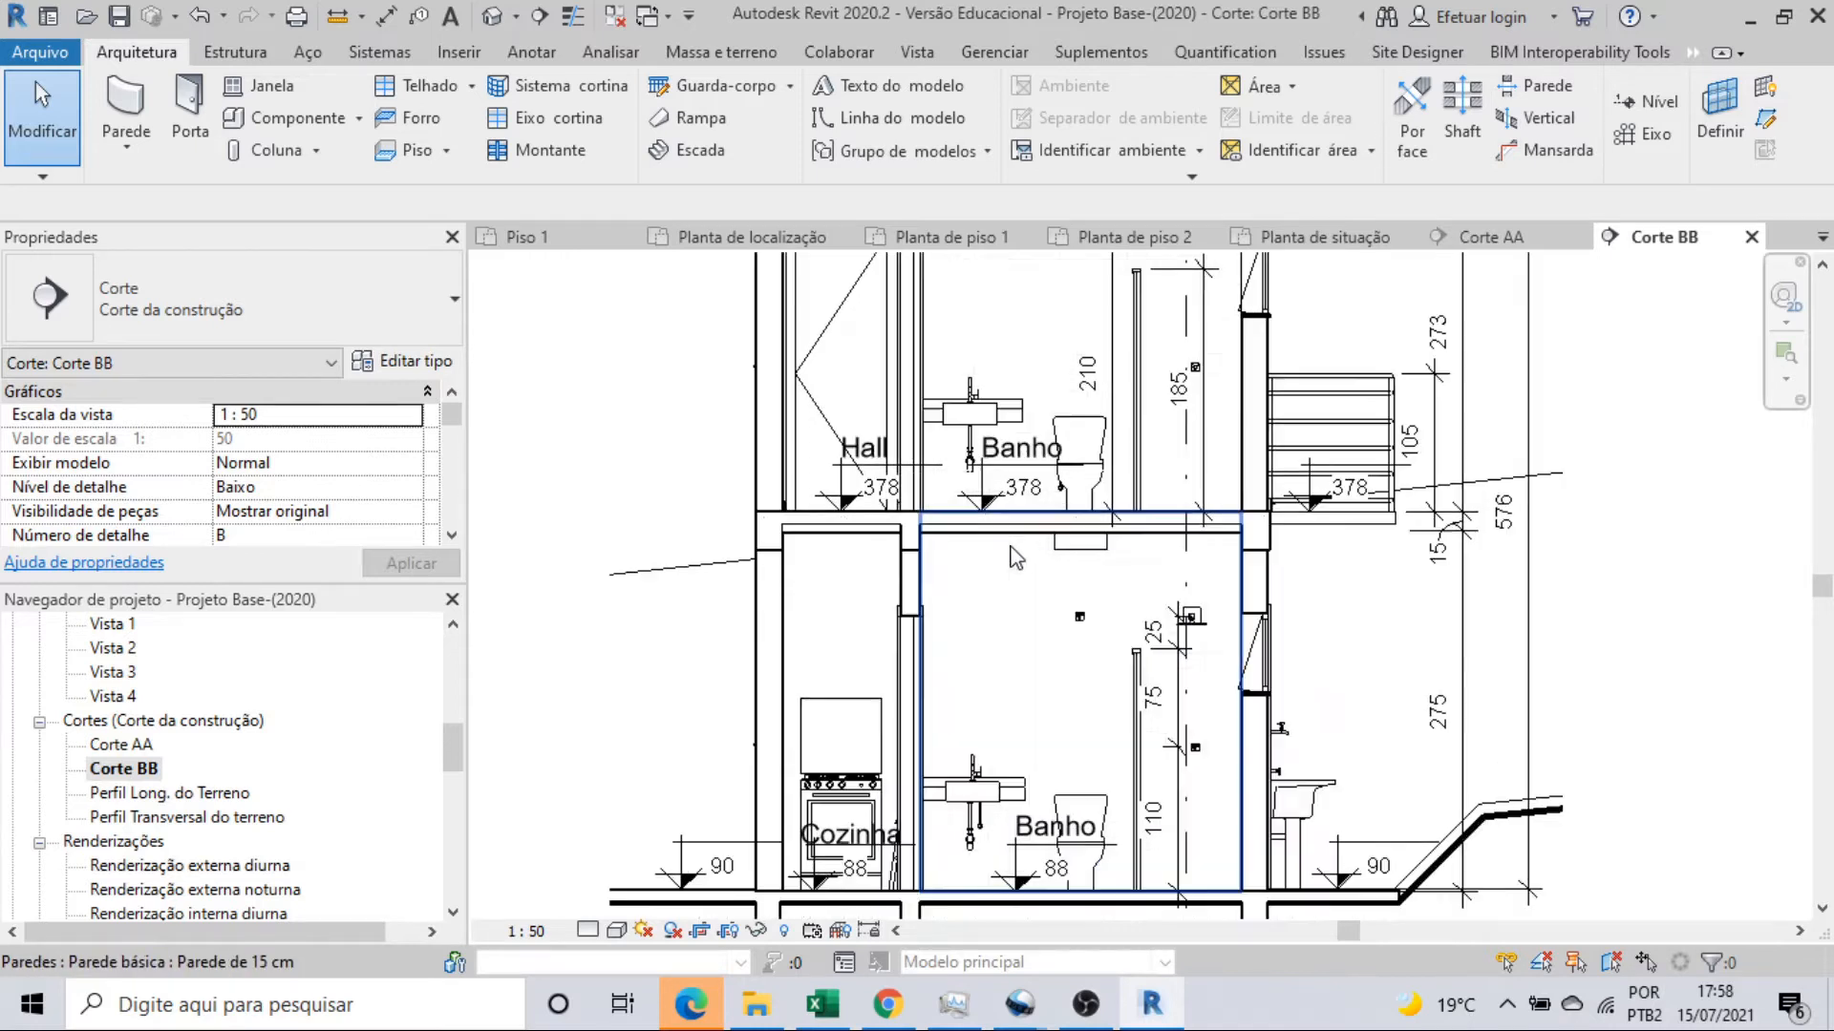
scroll(1014, 559, down, 3)
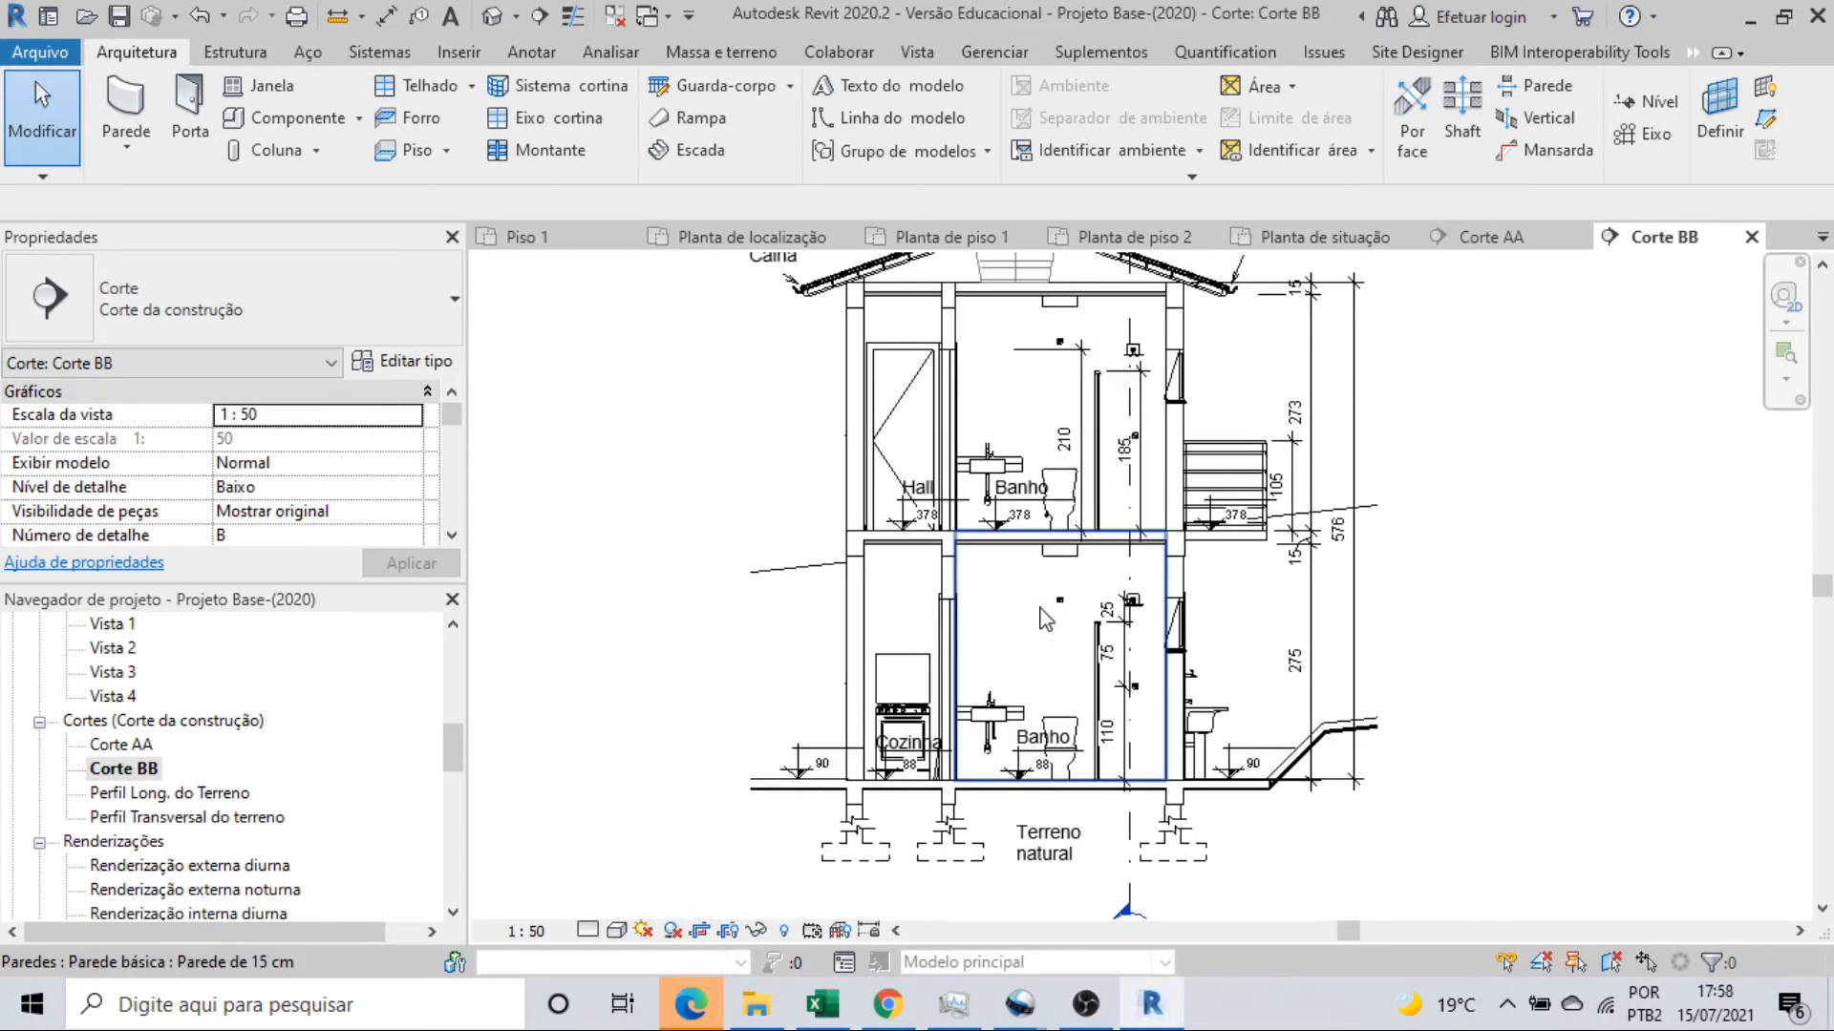
scroll(1020, 812, up, 1)
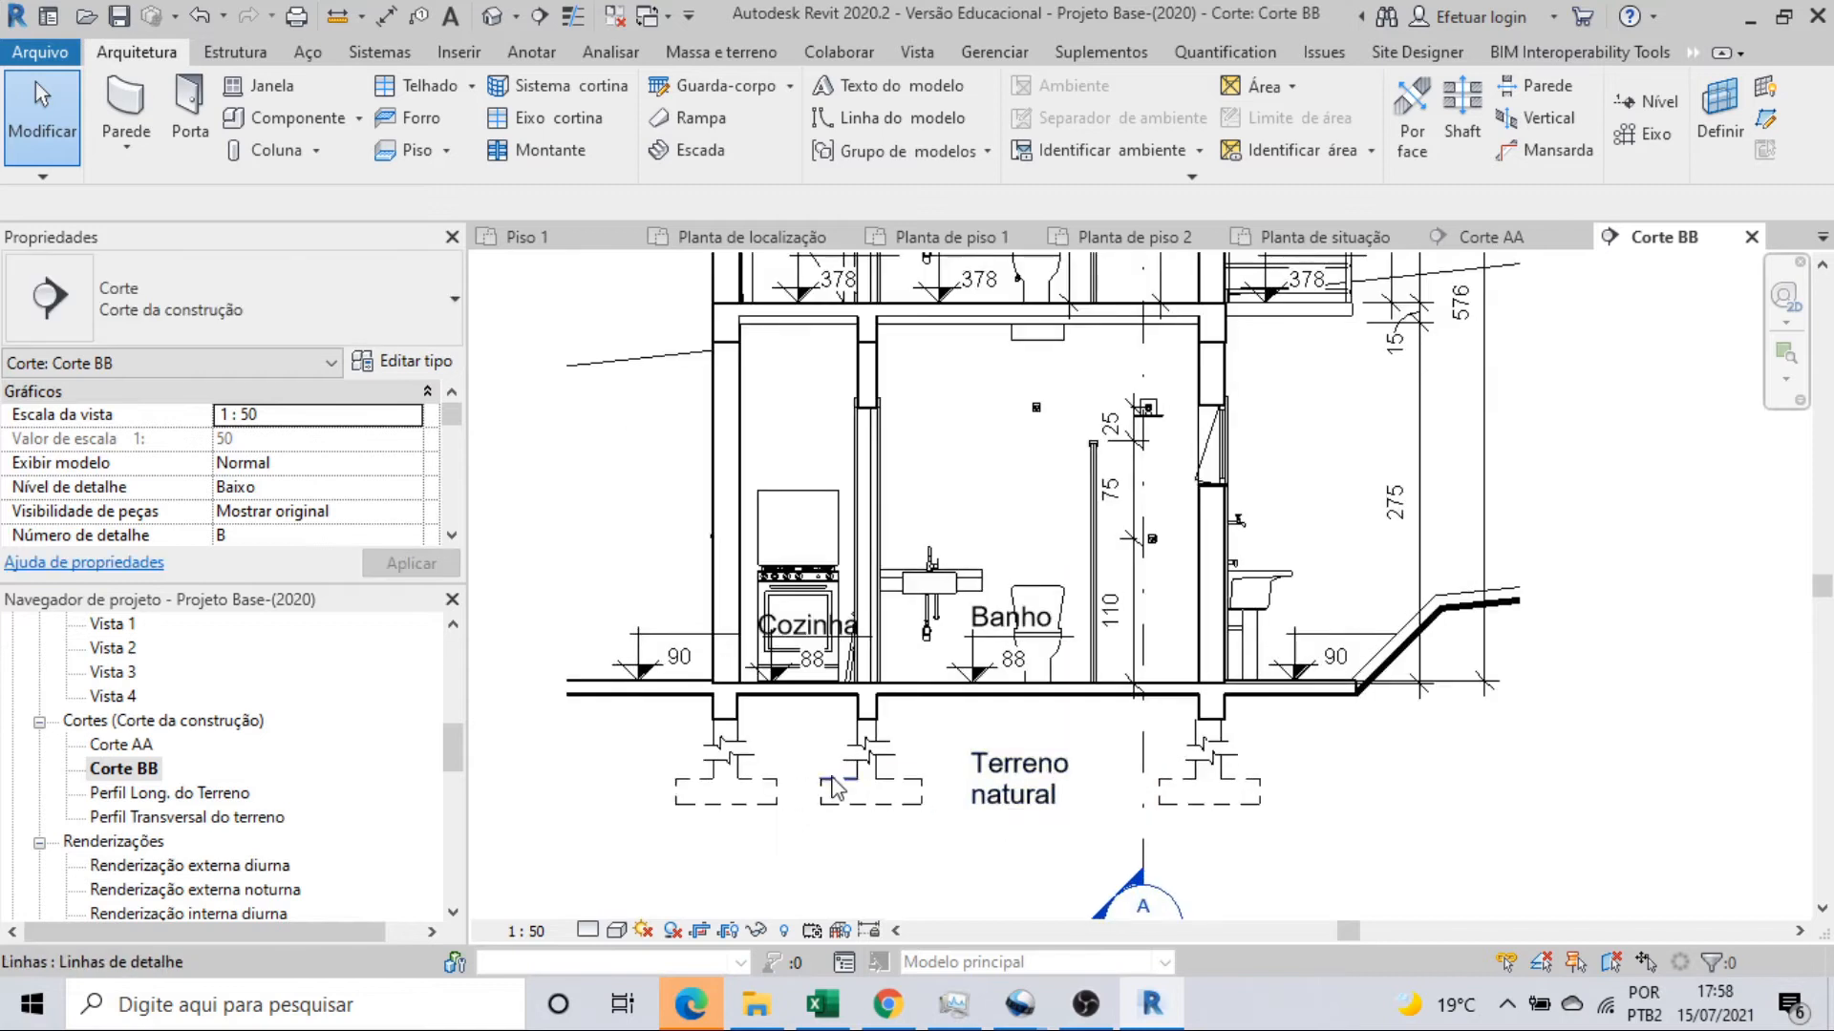
scroll(761, 778, down, 3)
middle_drag(764, 783, 899, 852)
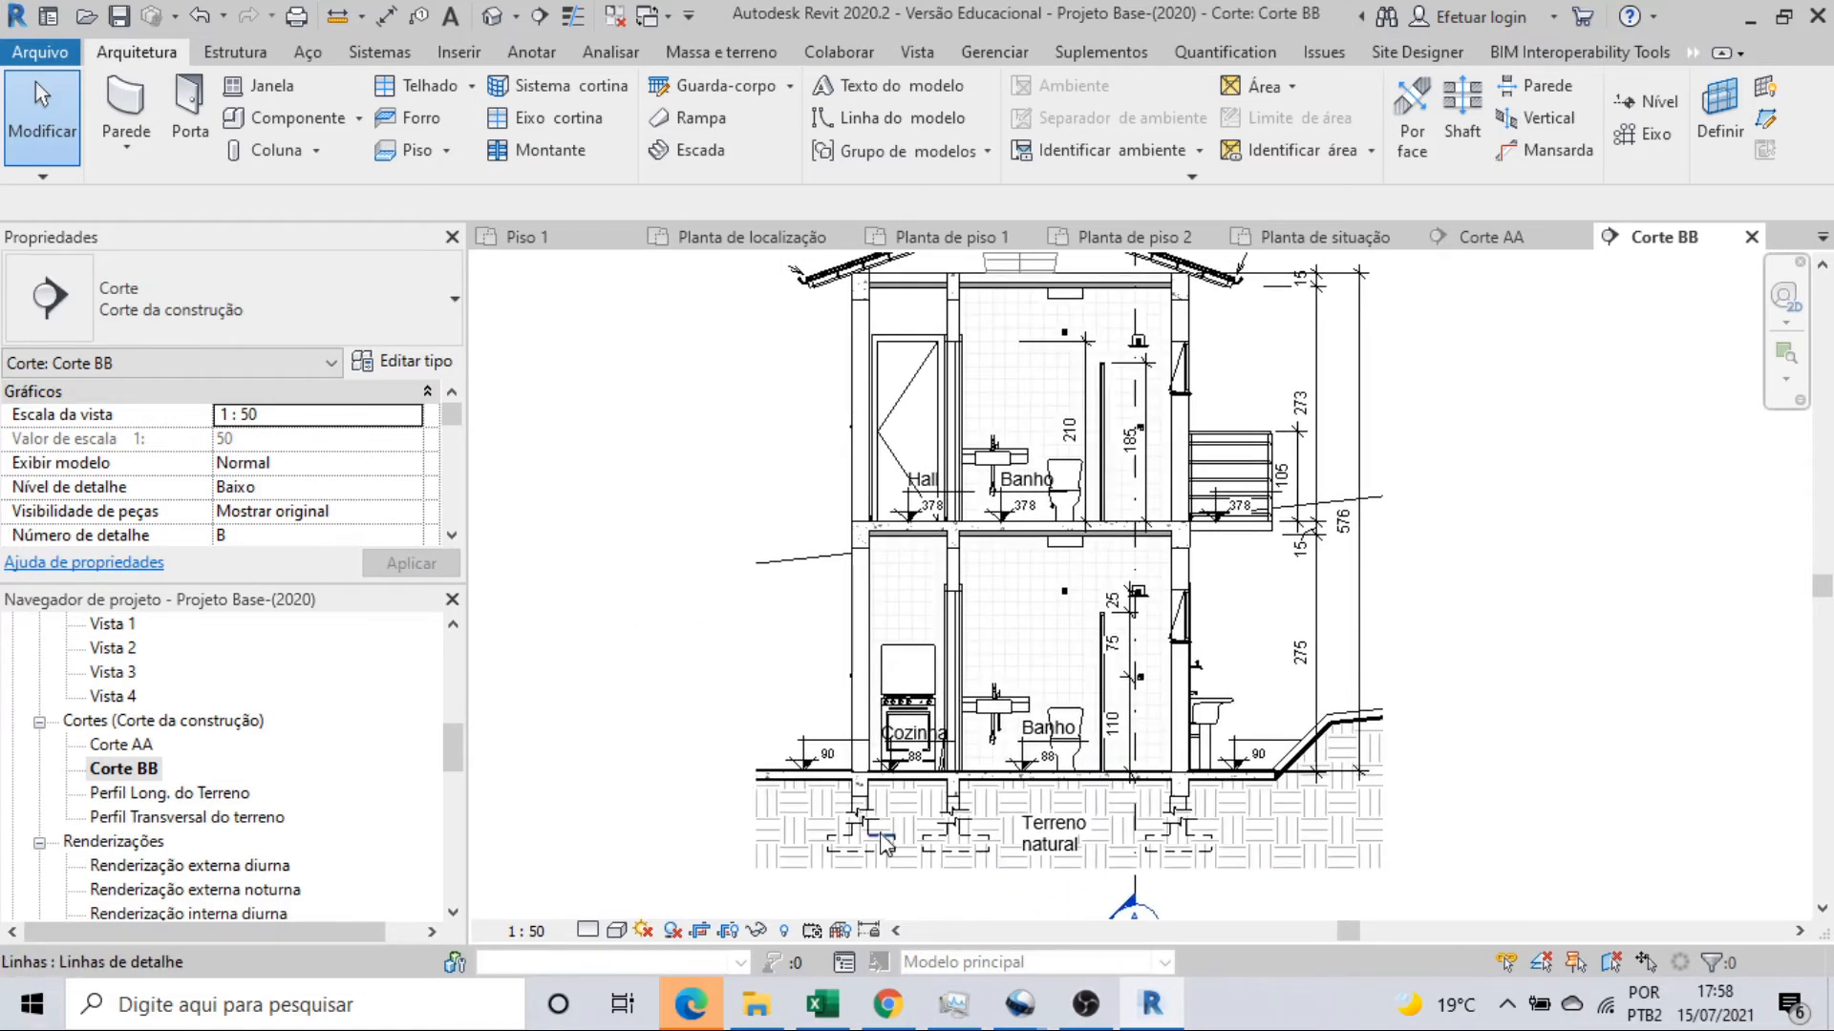
Open the Perfil Long. do Terreno section and select its section line in the Planta de situação view.
double_click(229, 794)
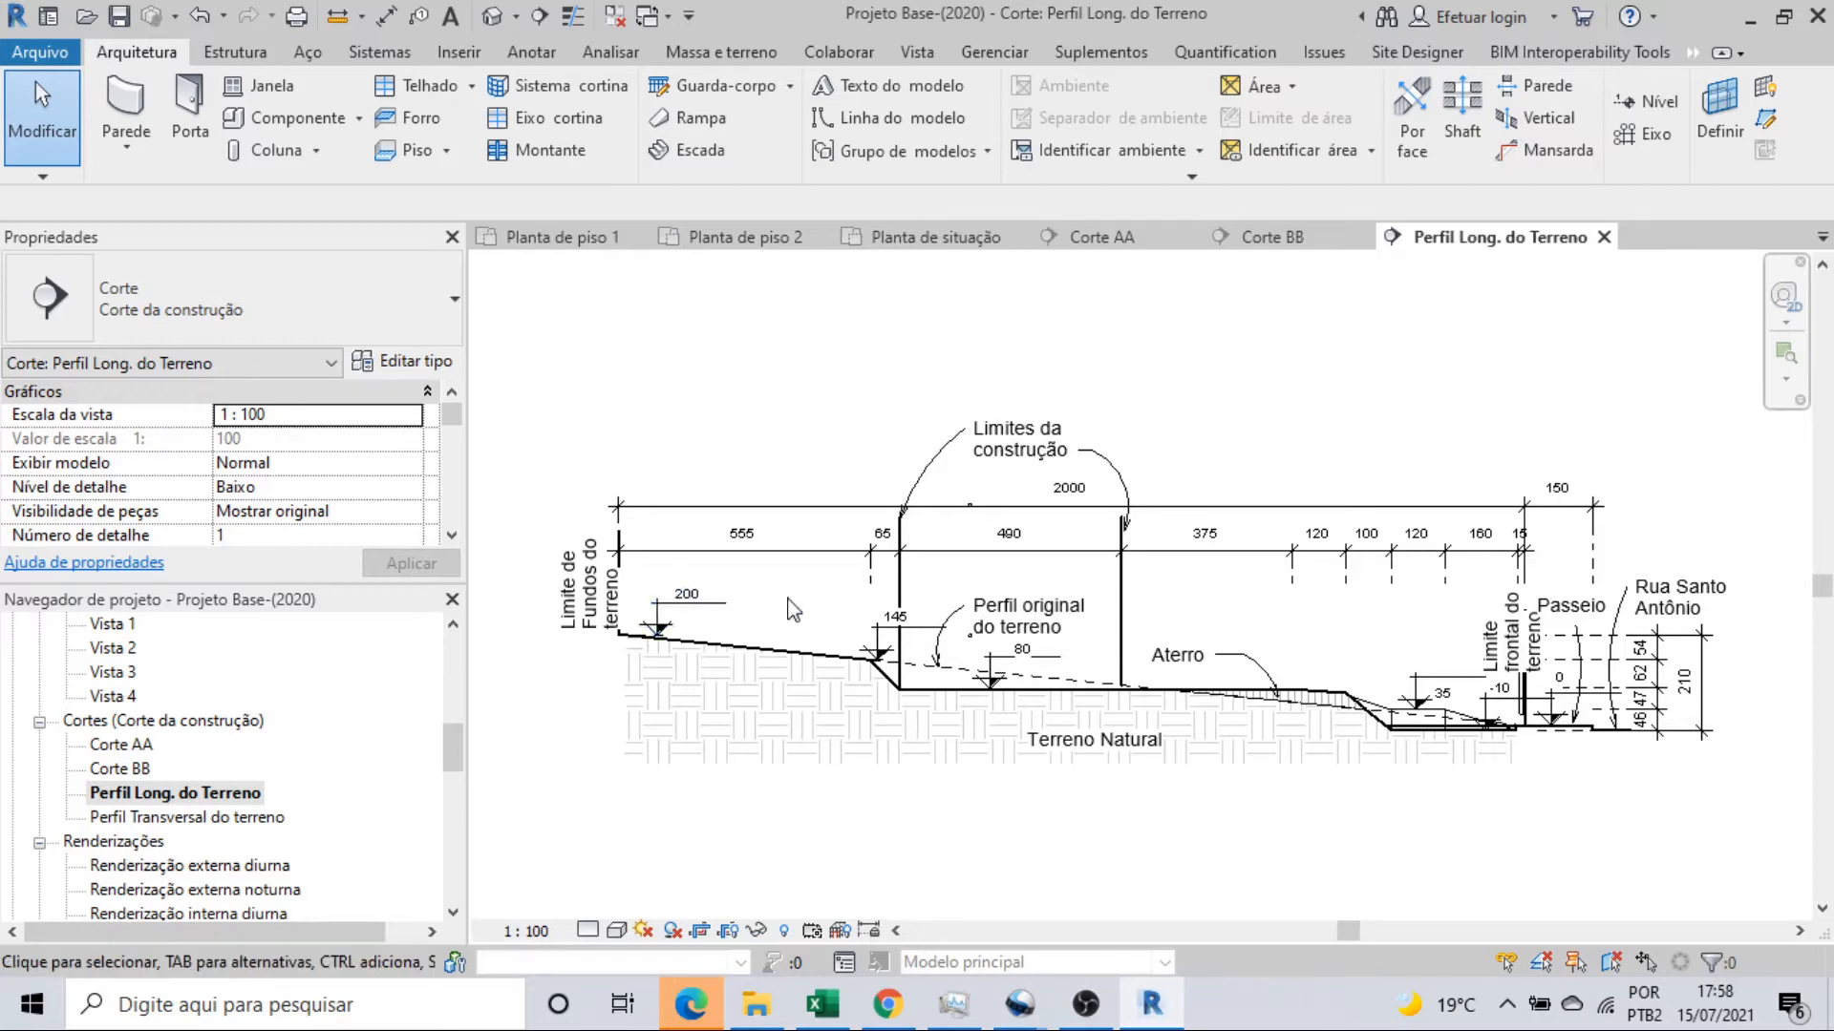
click(965, 238)
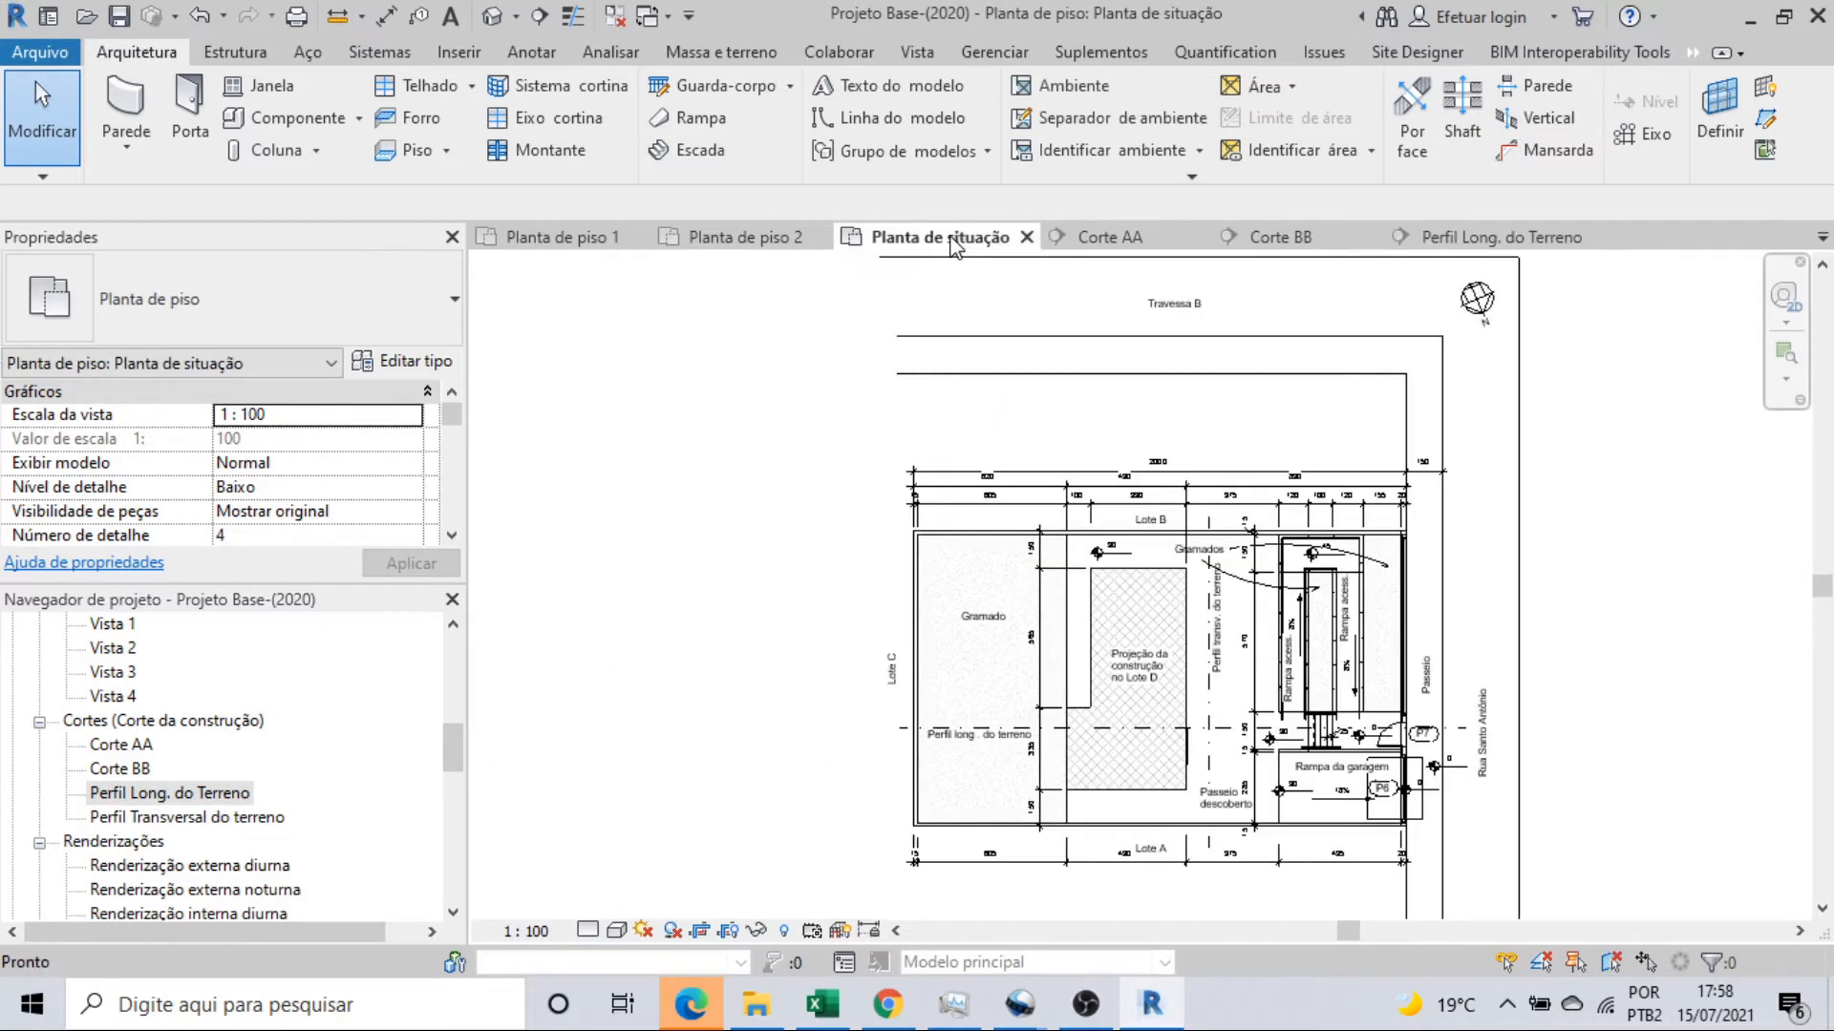
middle_drag(854, 745, 734, 704)
scroll(728, 697, up, 1)
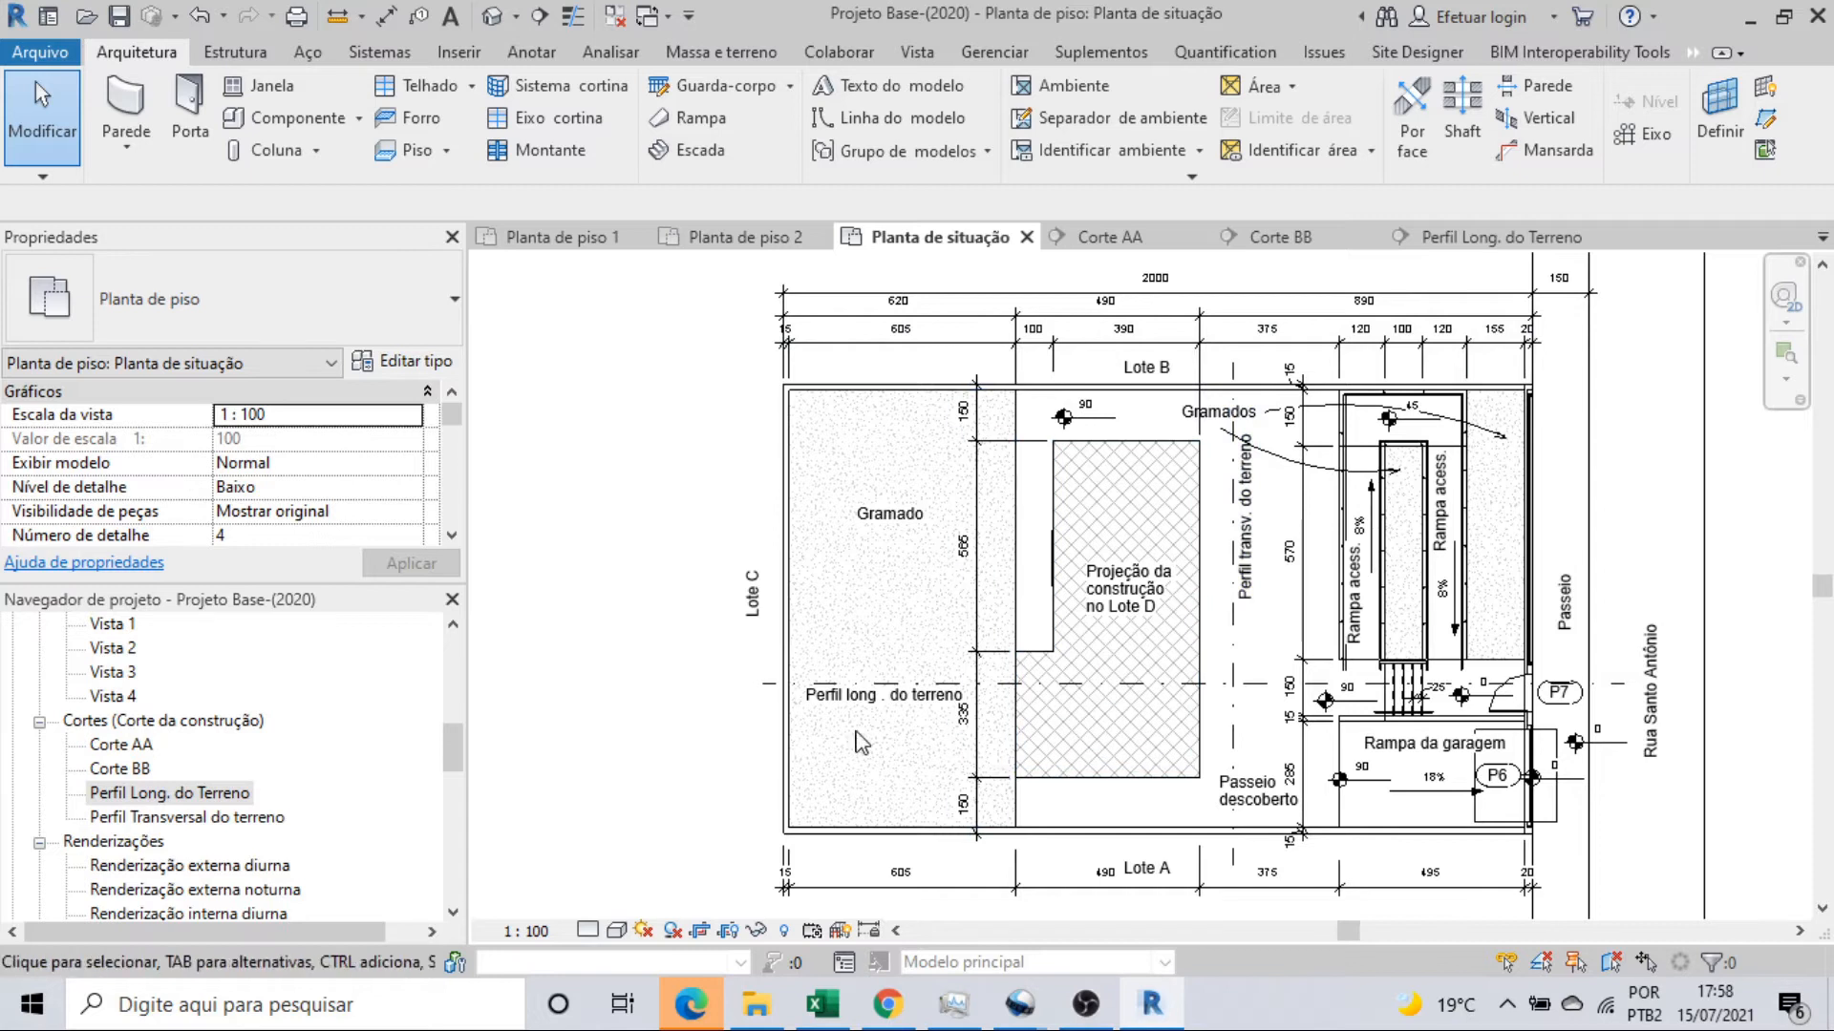
click(770, 686)
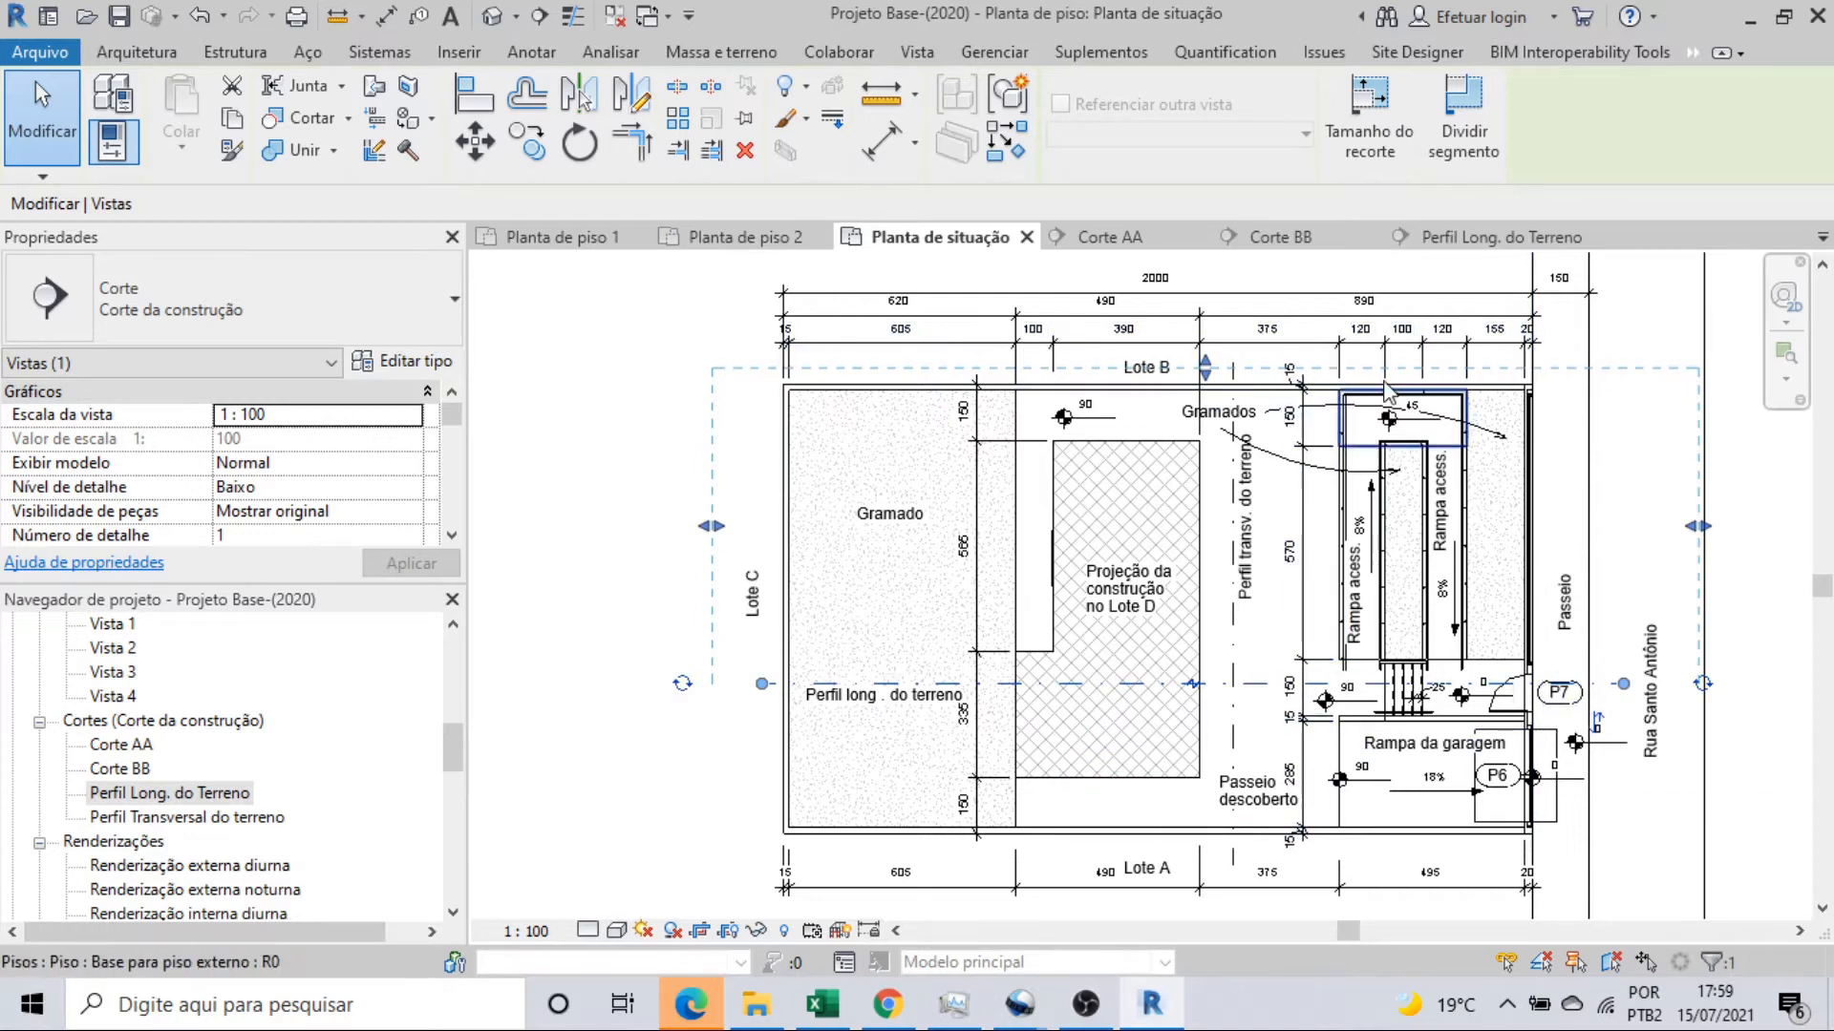
Return to the Perfil Long. do Terreno section and examine its boundary notes, terrain profile, fill and level dimensions.
click(1520, 243)
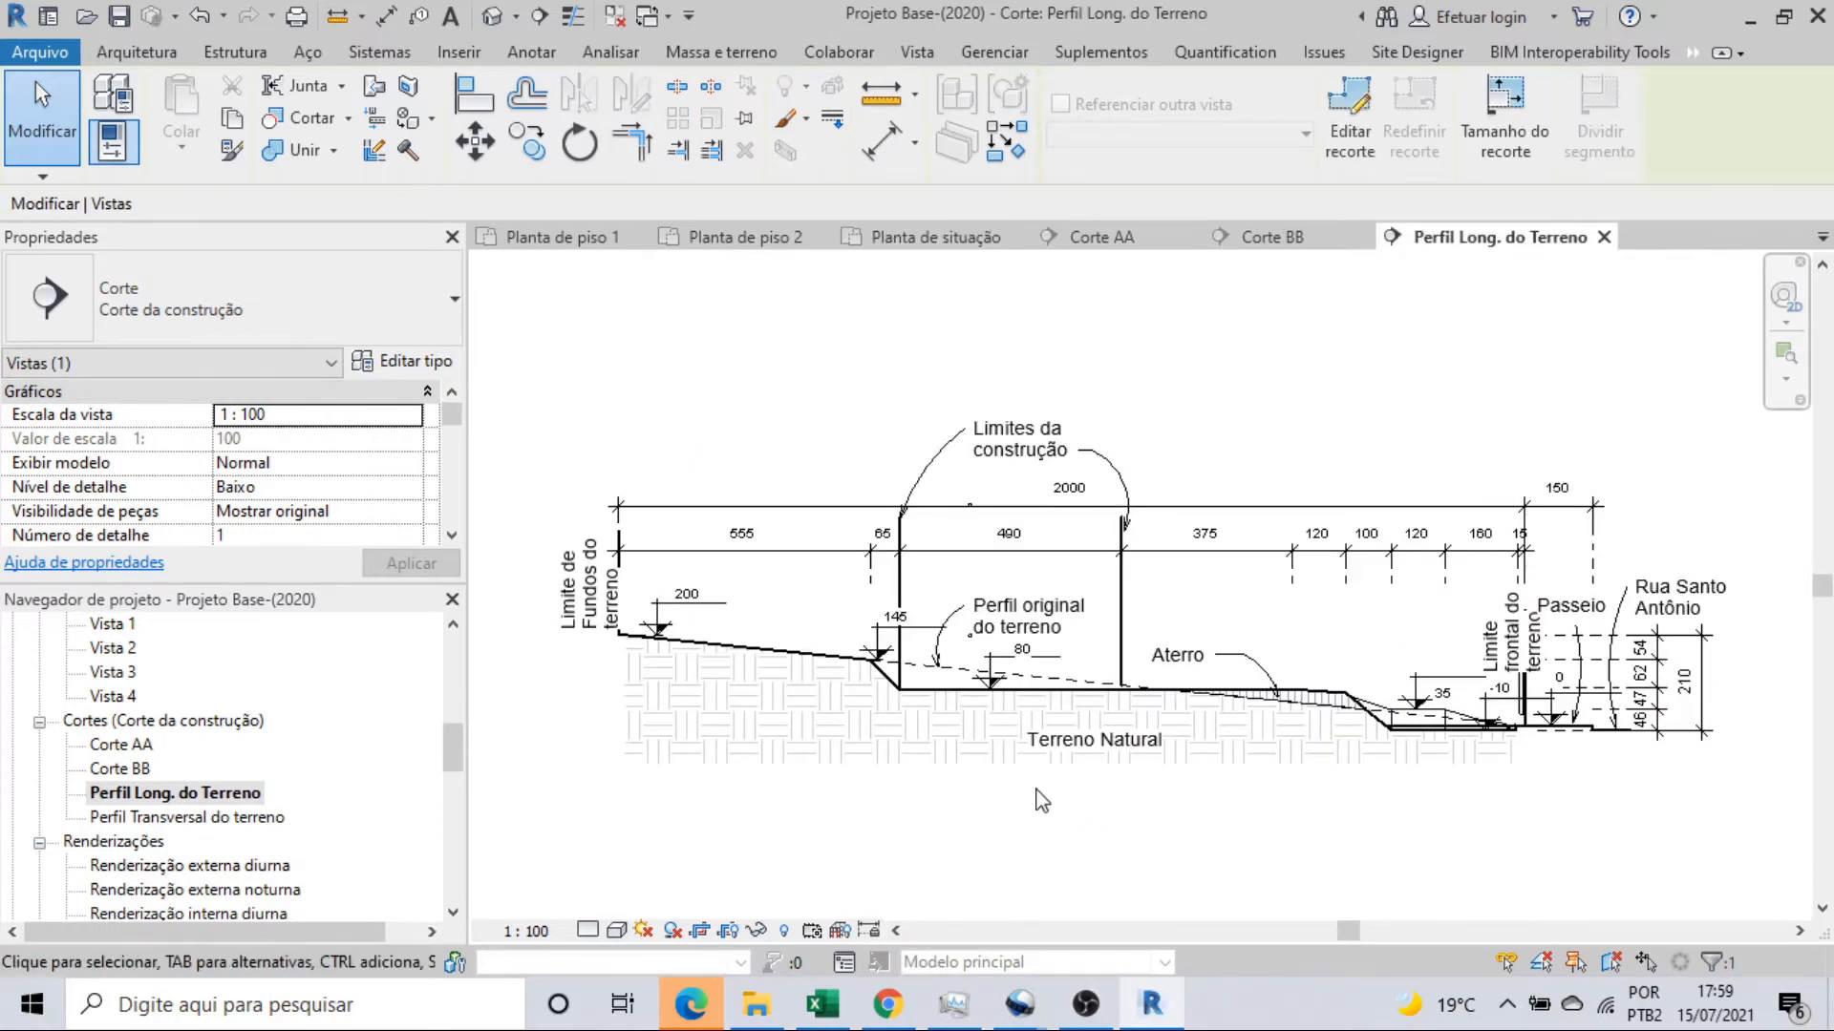
scroll(1039, 799, up, 1)
middle_drag(882, 735, 1044, 723)
click(669, 545)
click(674, 554)
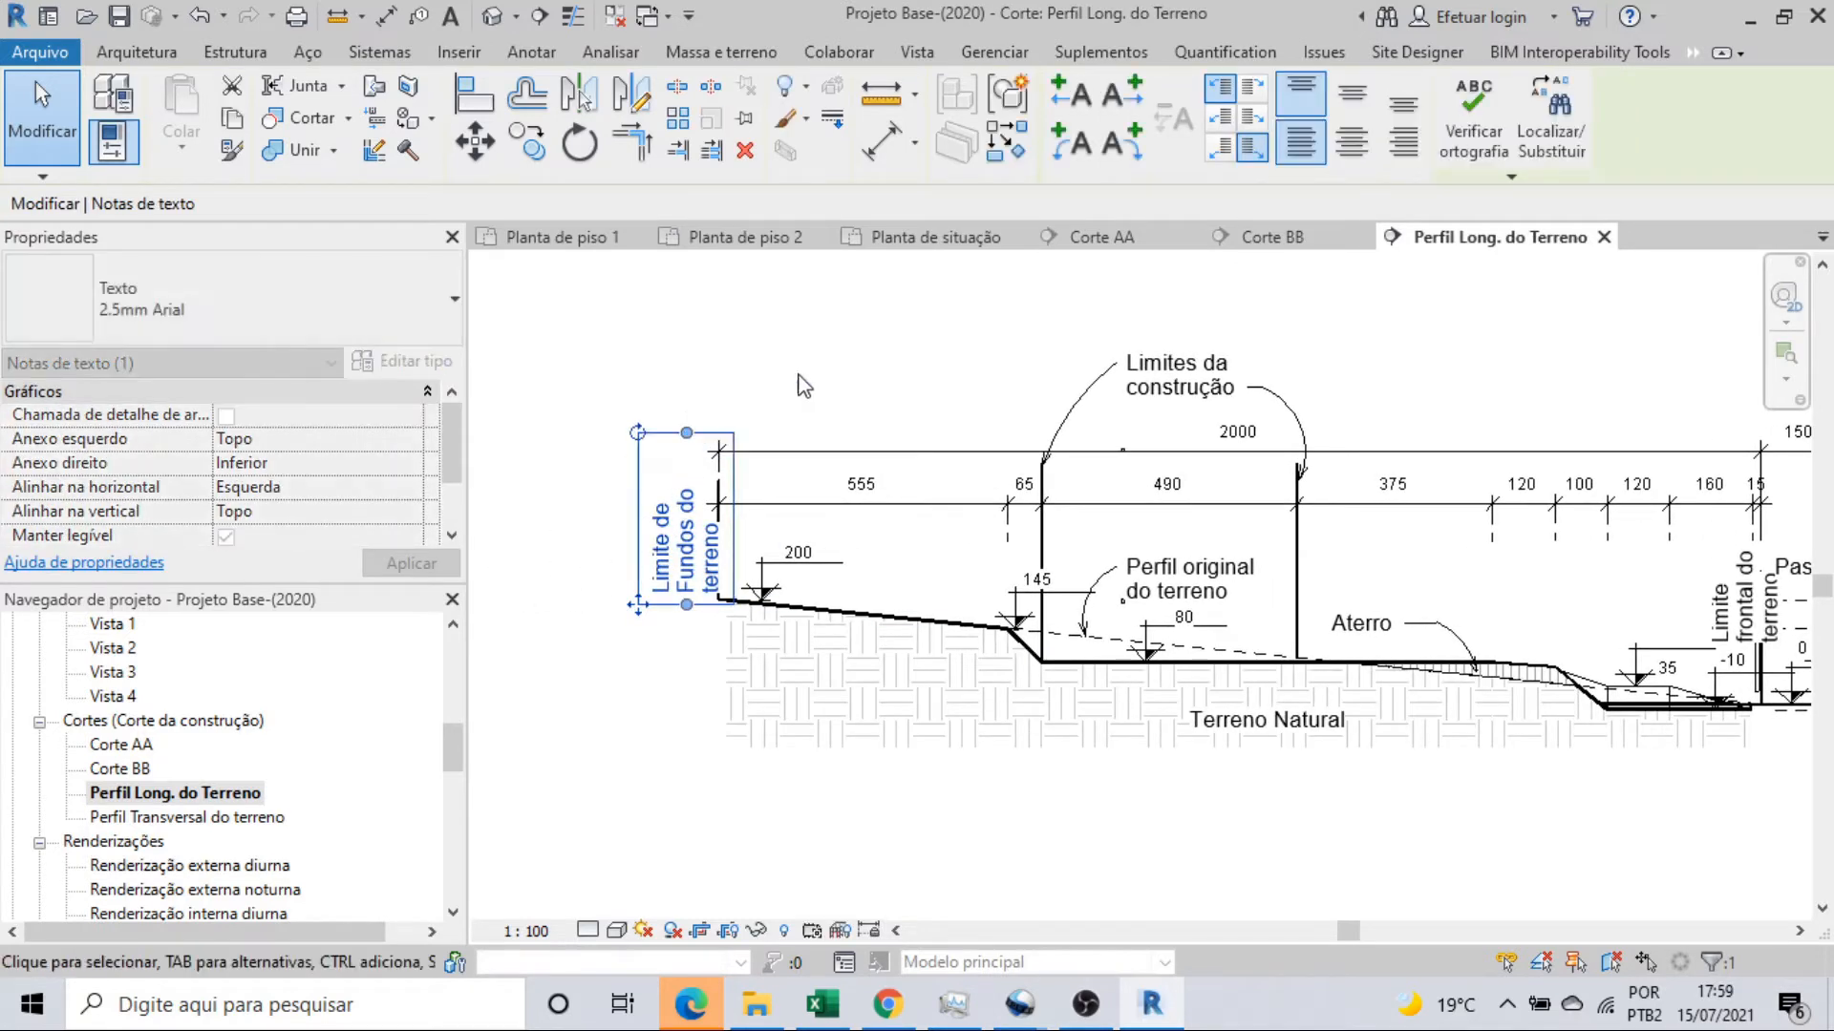
click(879, 371)
scroll(955, 535, down, 2)
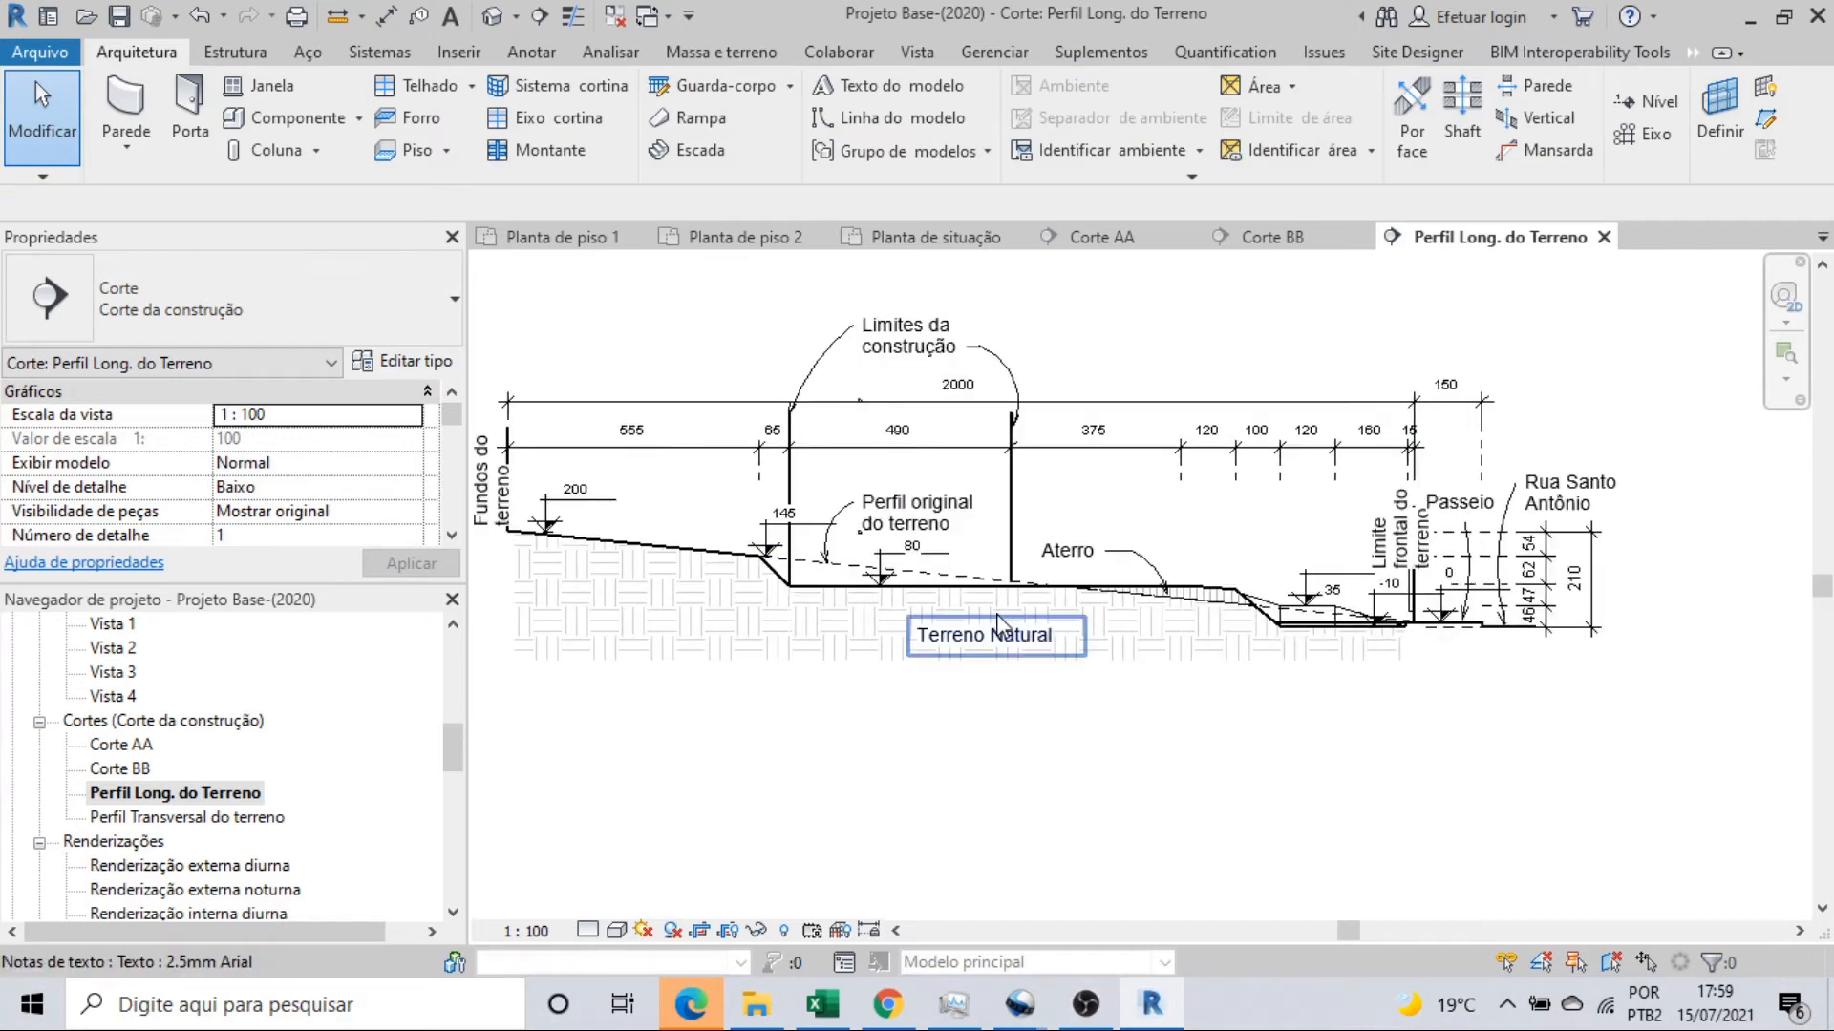
scroll(1432, 716, up, 1)
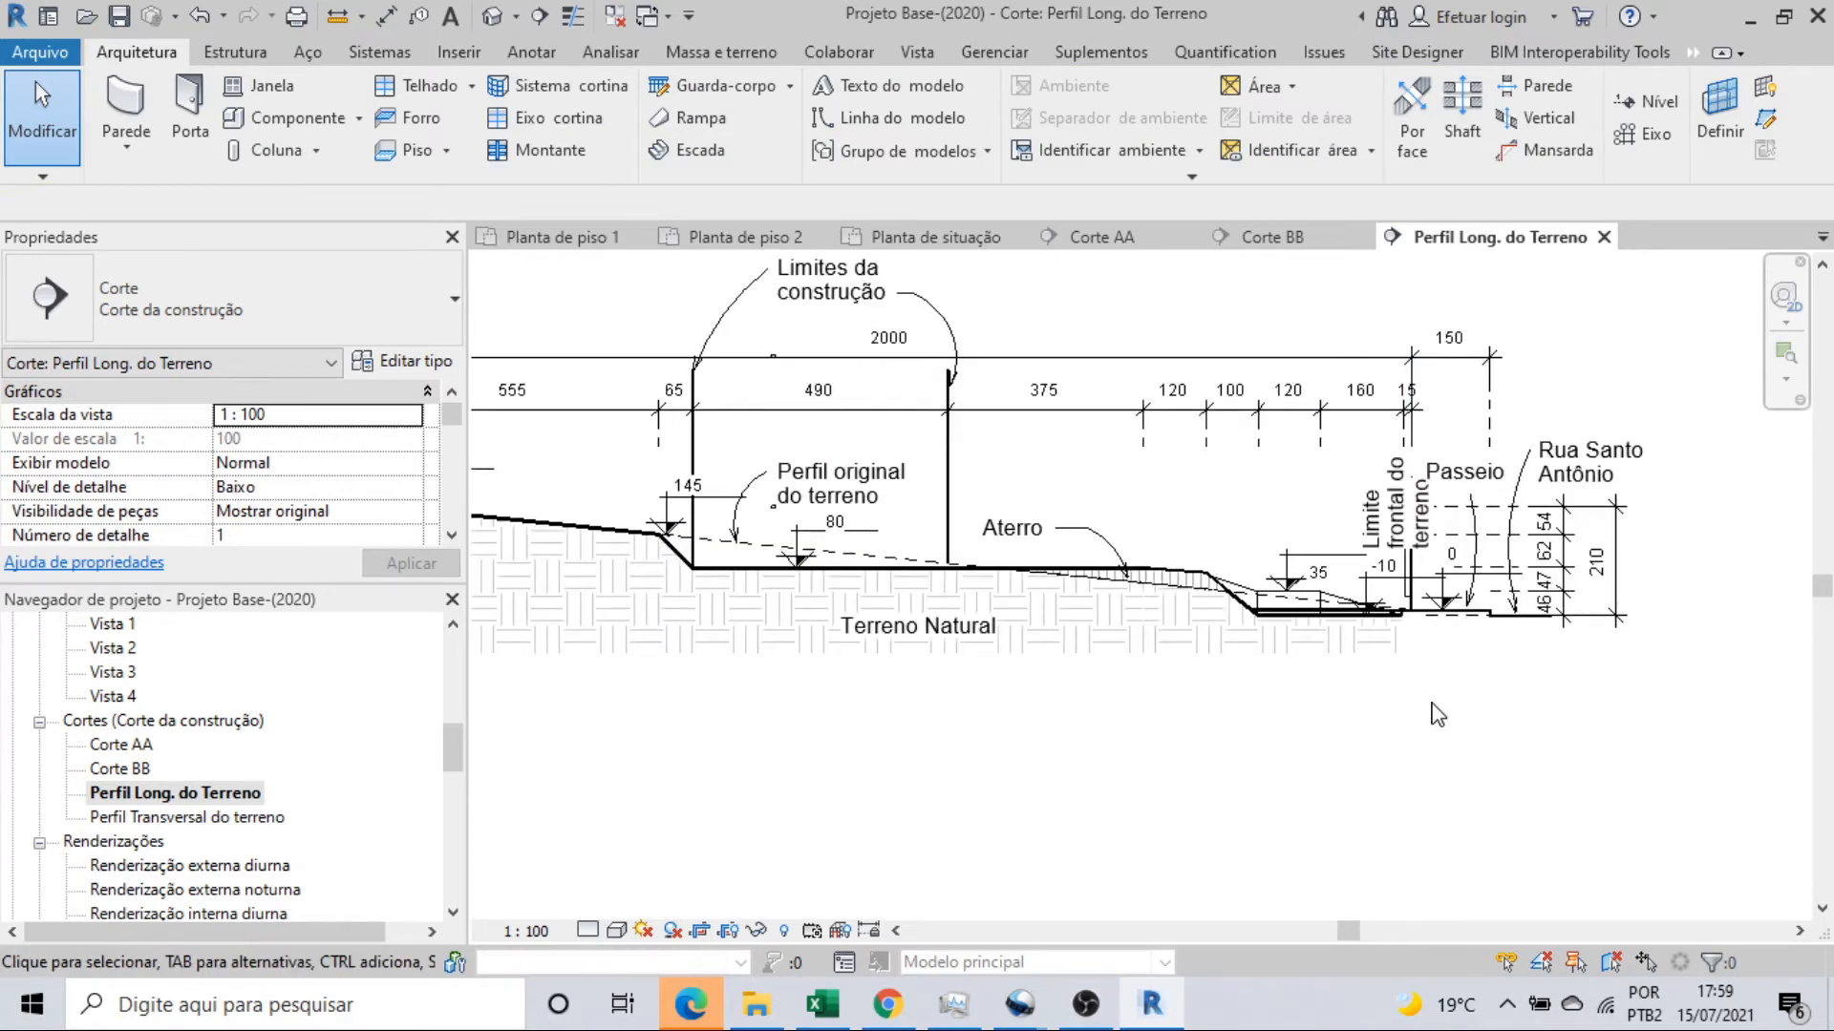
scroll(1437, 714, down, 1)
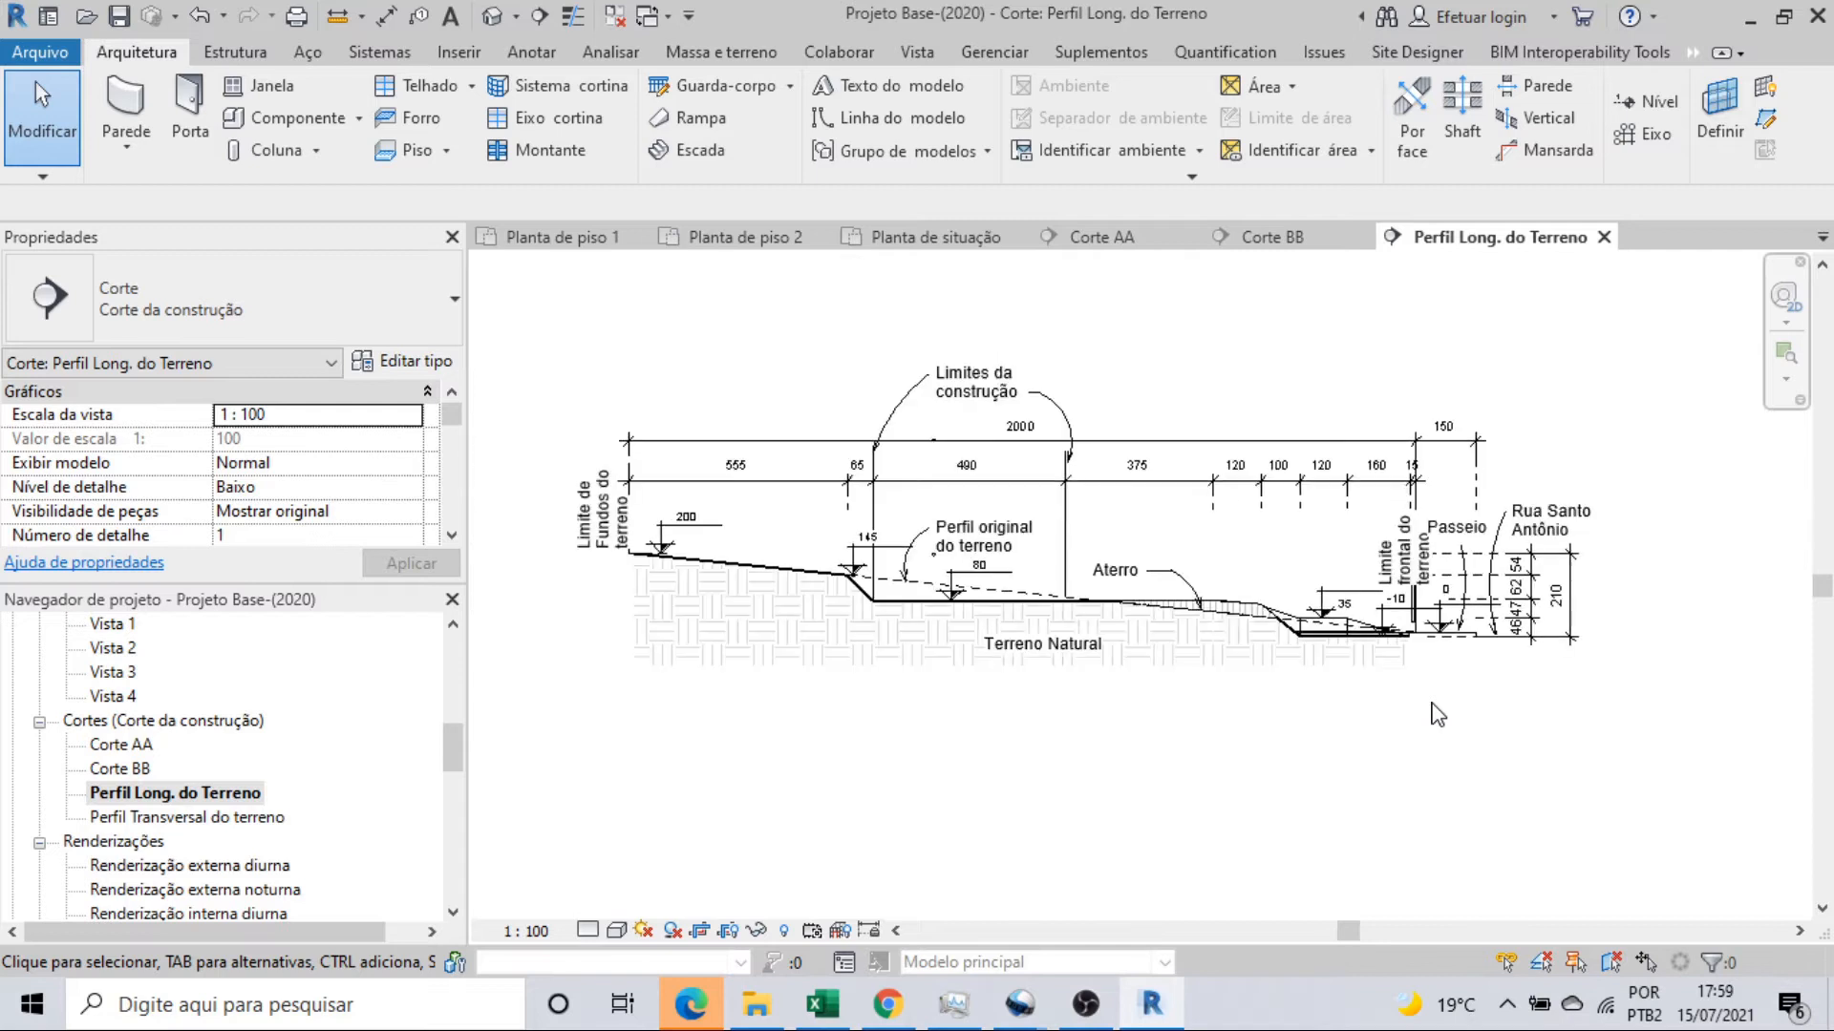
Open the Perfil Transversal do terreno section and examine the lot and construction limits.
click(224, 820)
double_click(225, 822)
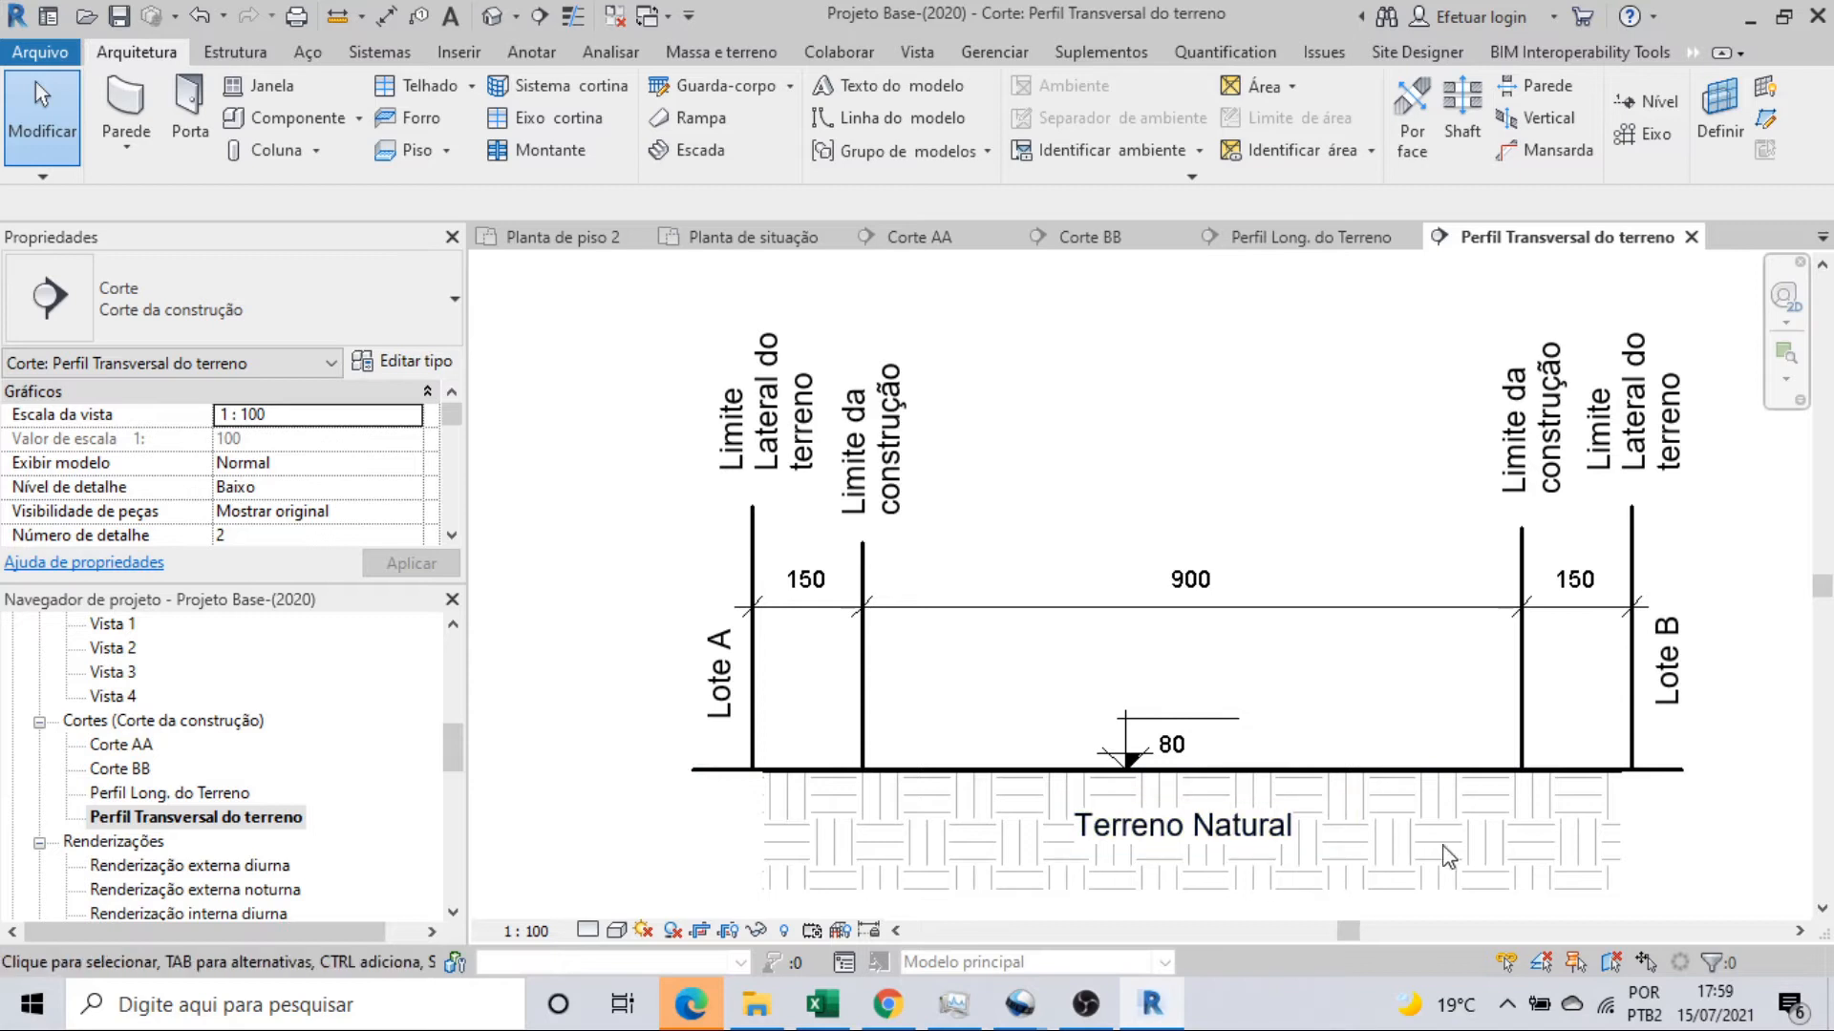
scroll(1394, 821, down, 2)
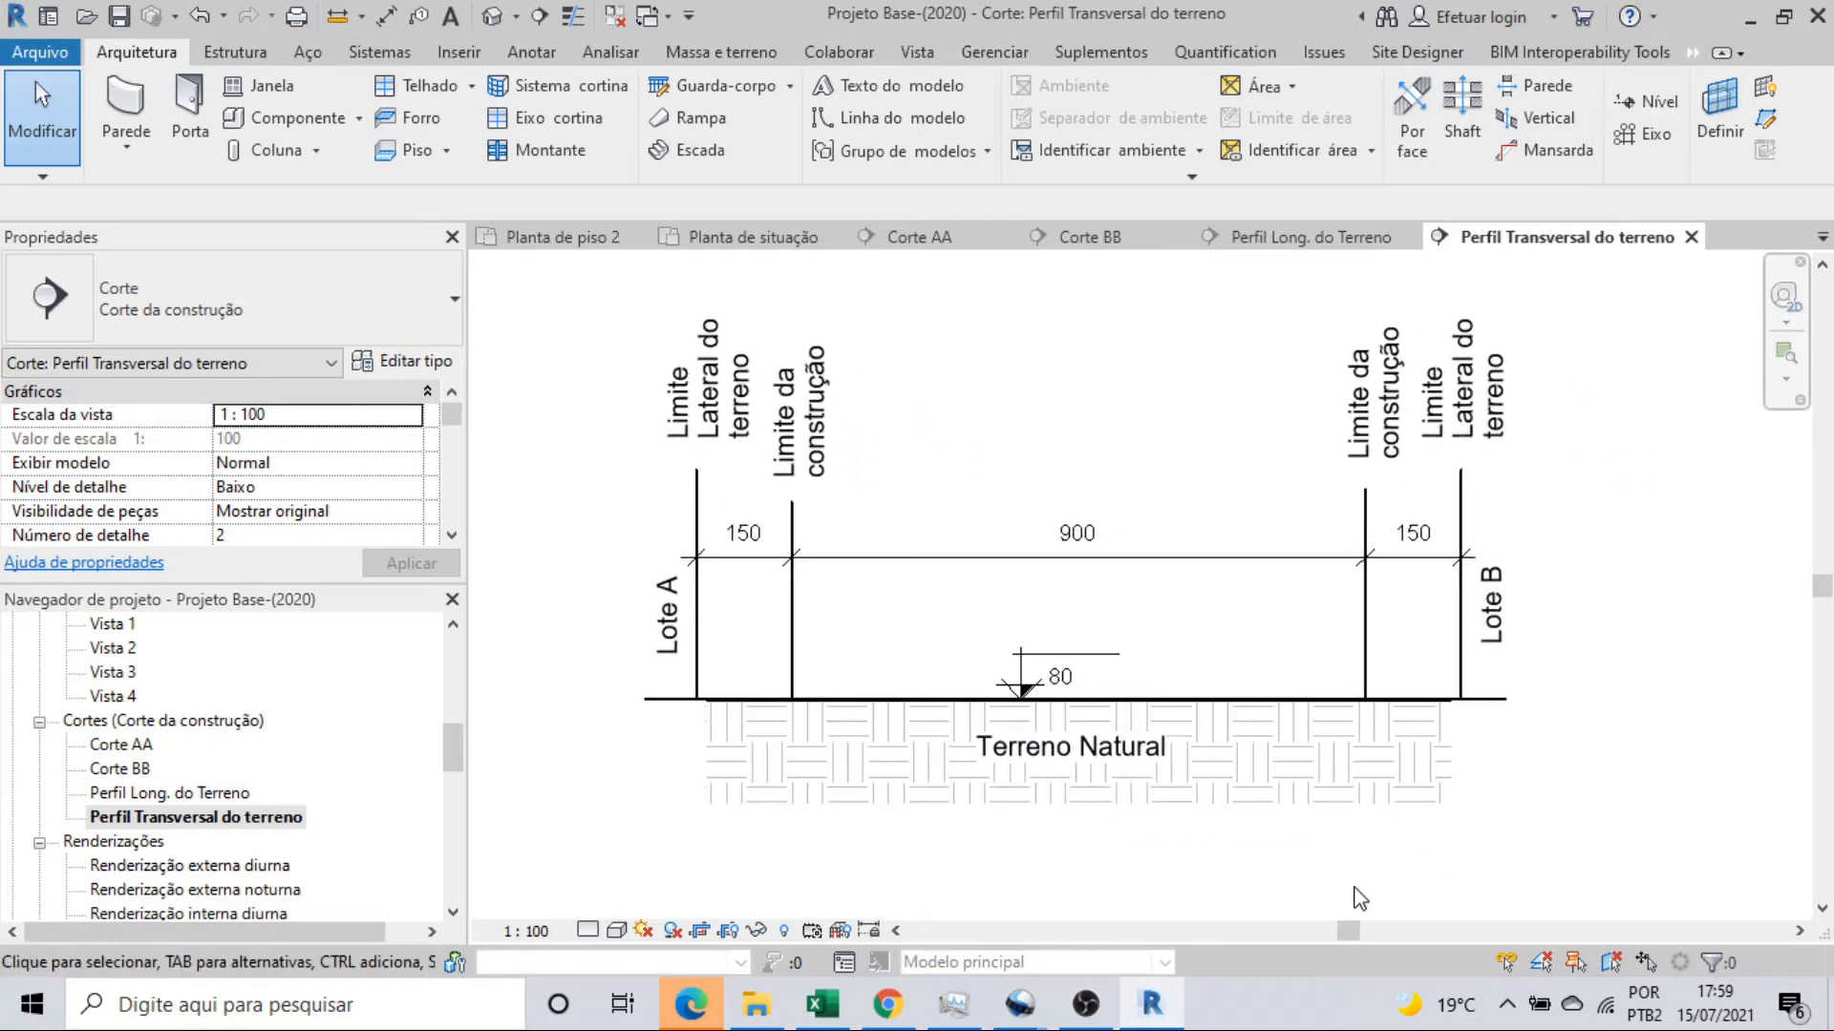
Open the Renderização externa diurna and Renderização externa noturna images, then close both views.
scroll(253, 822, down, 1)
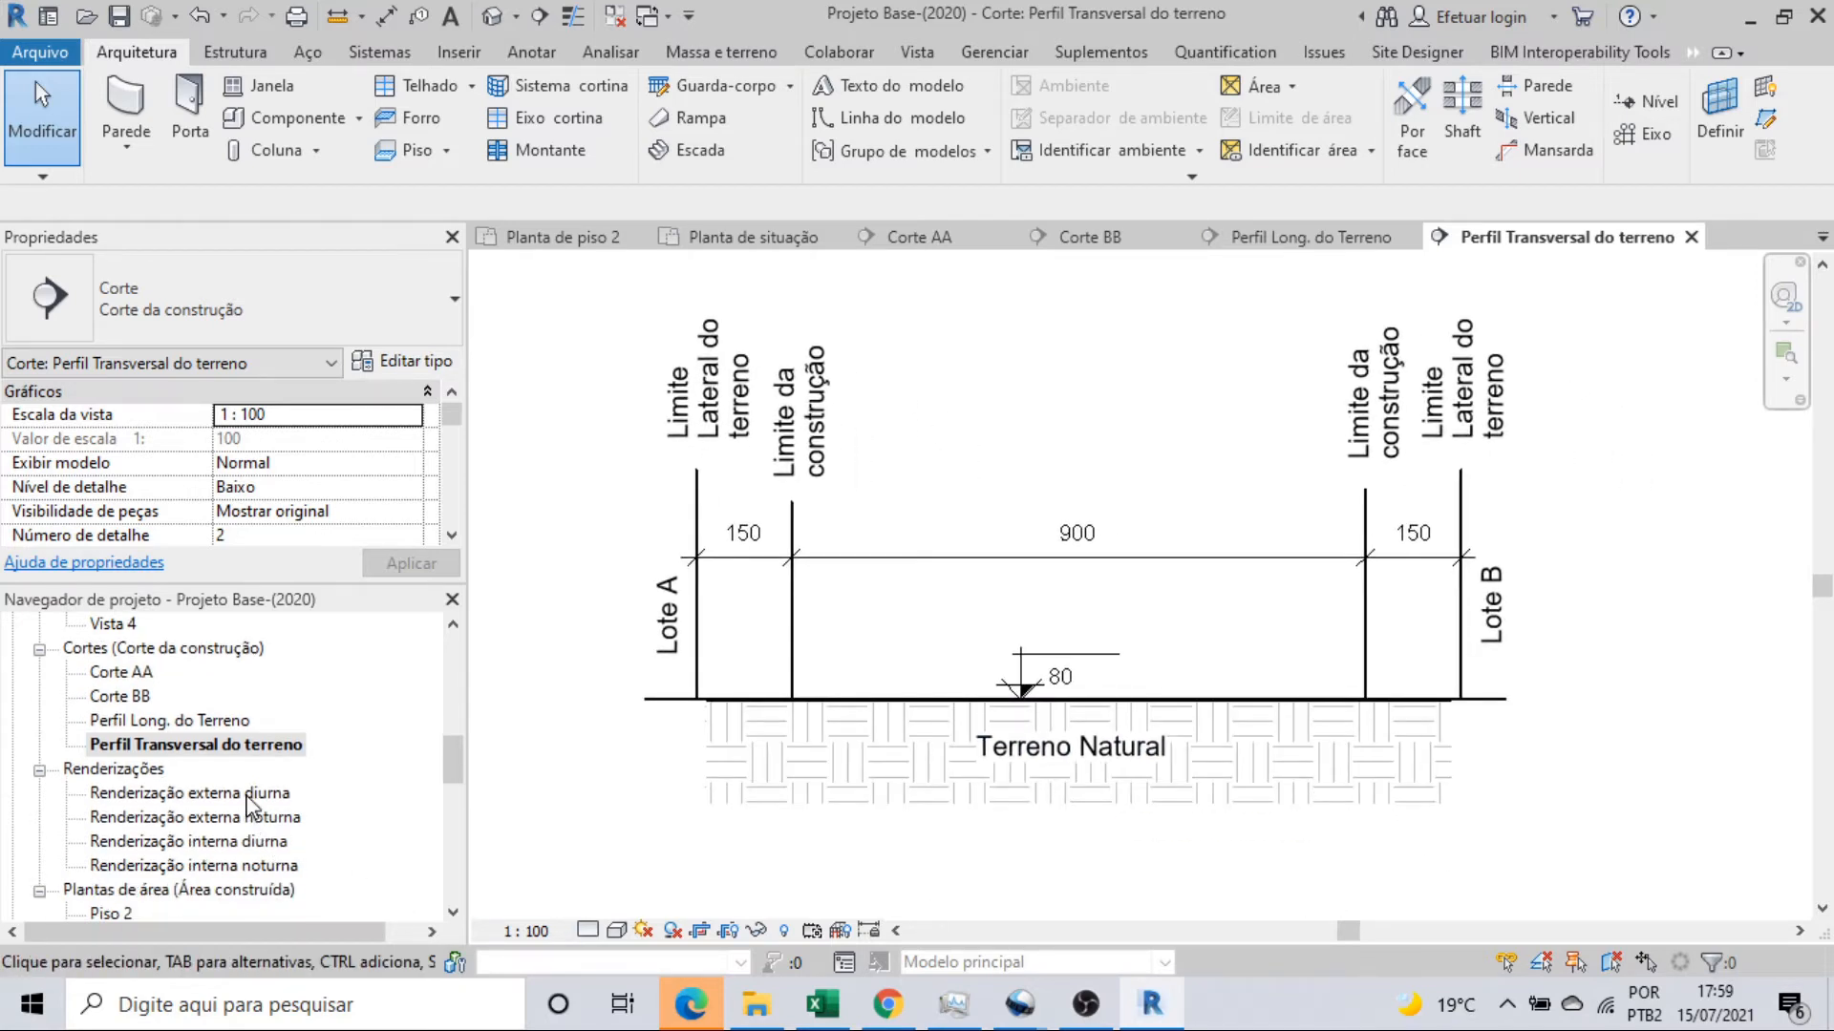
double_click(247, 795)
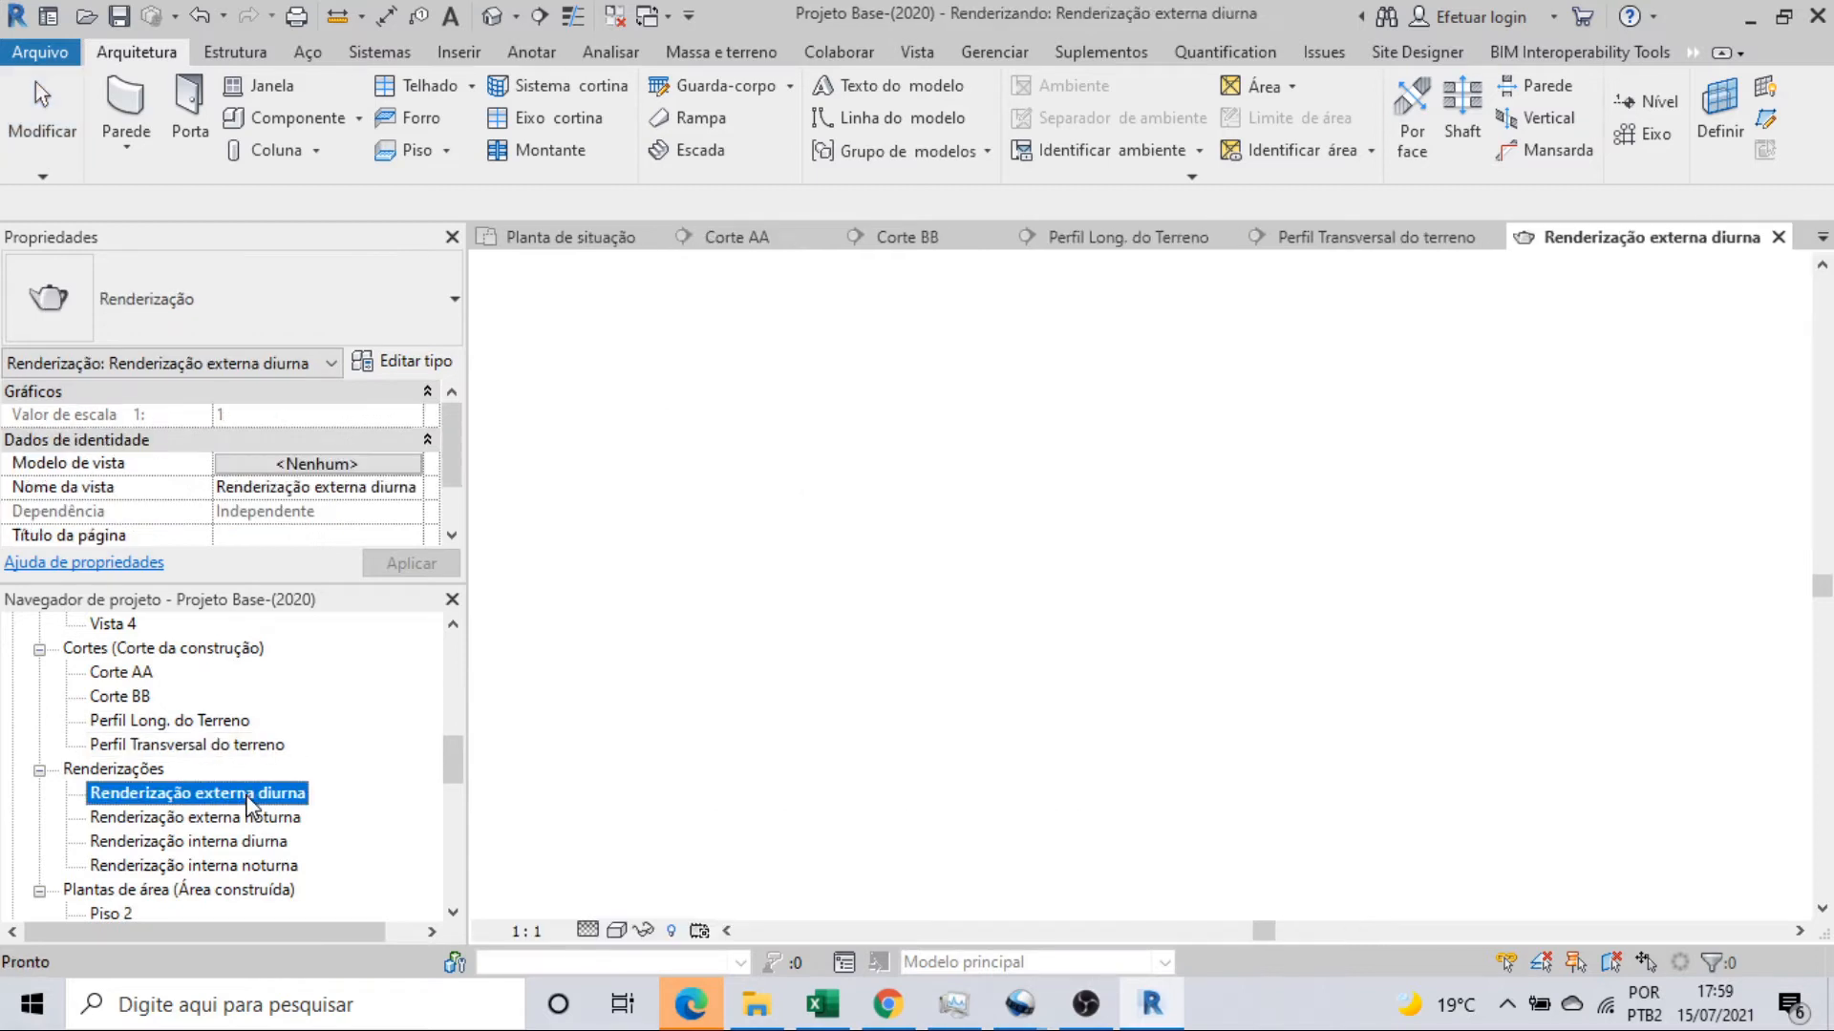
double_click(243, 818)
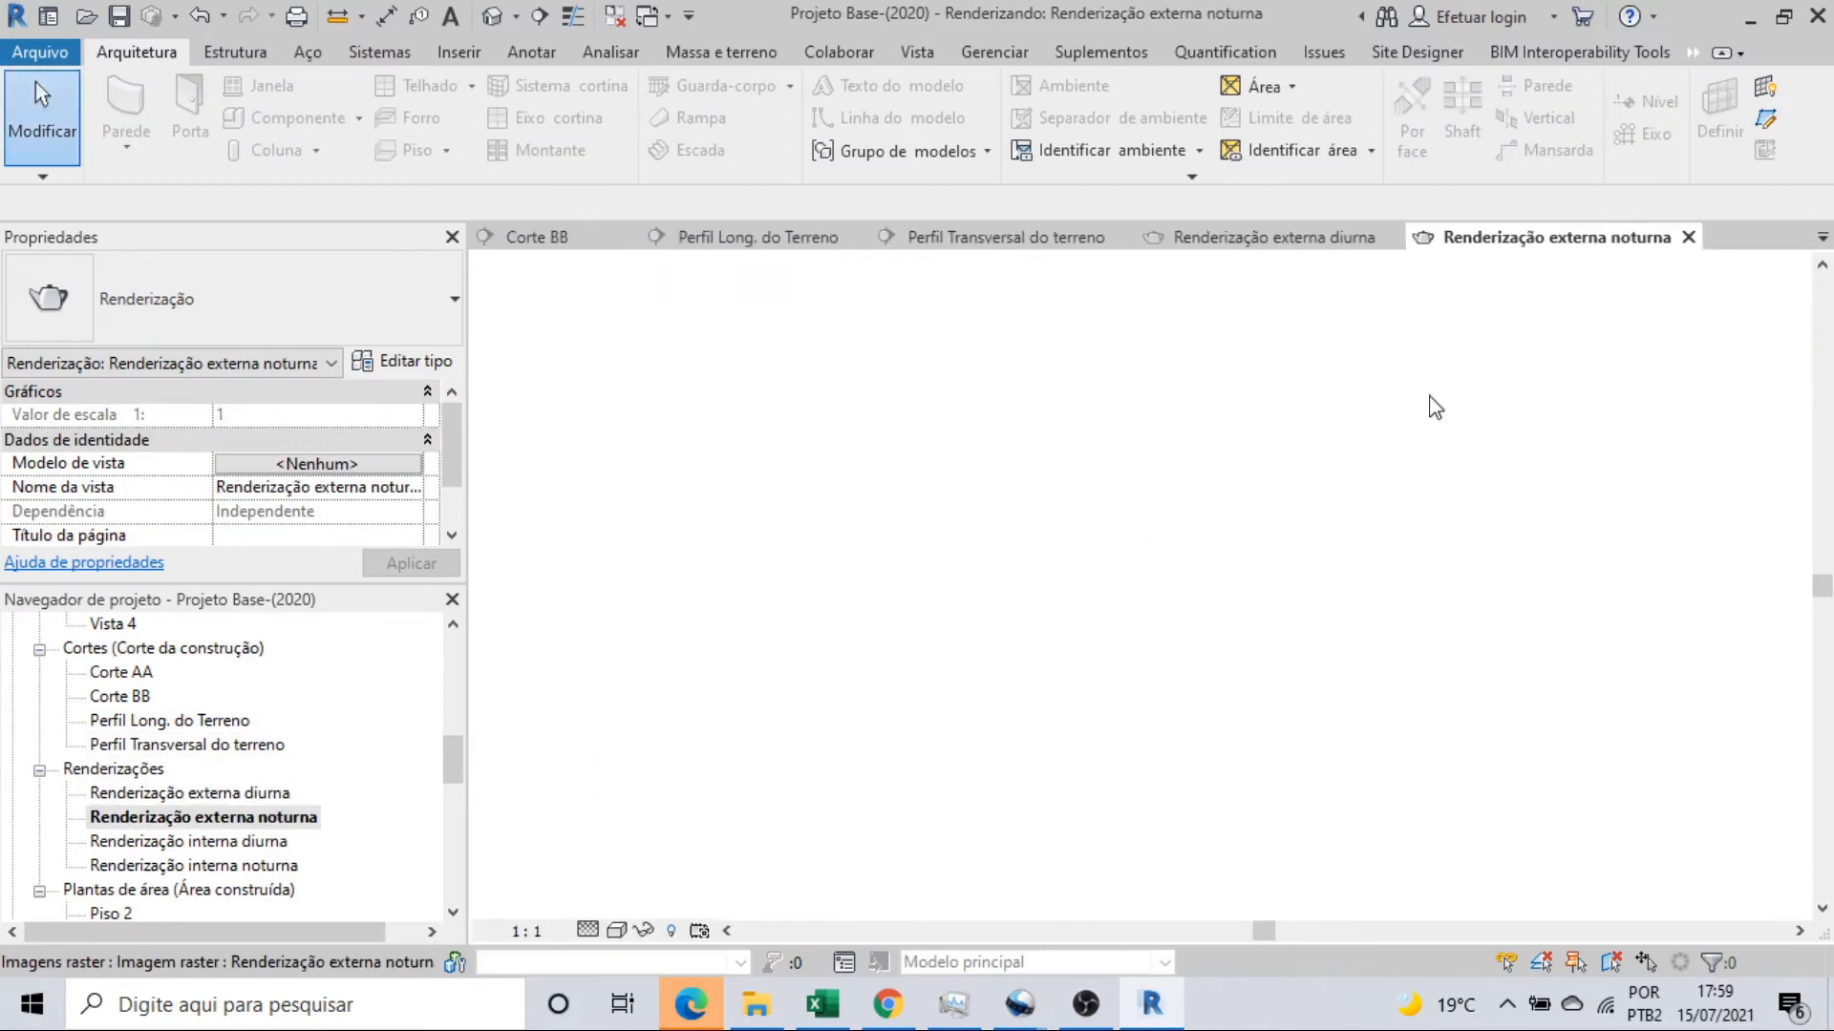
click(1687, 239)
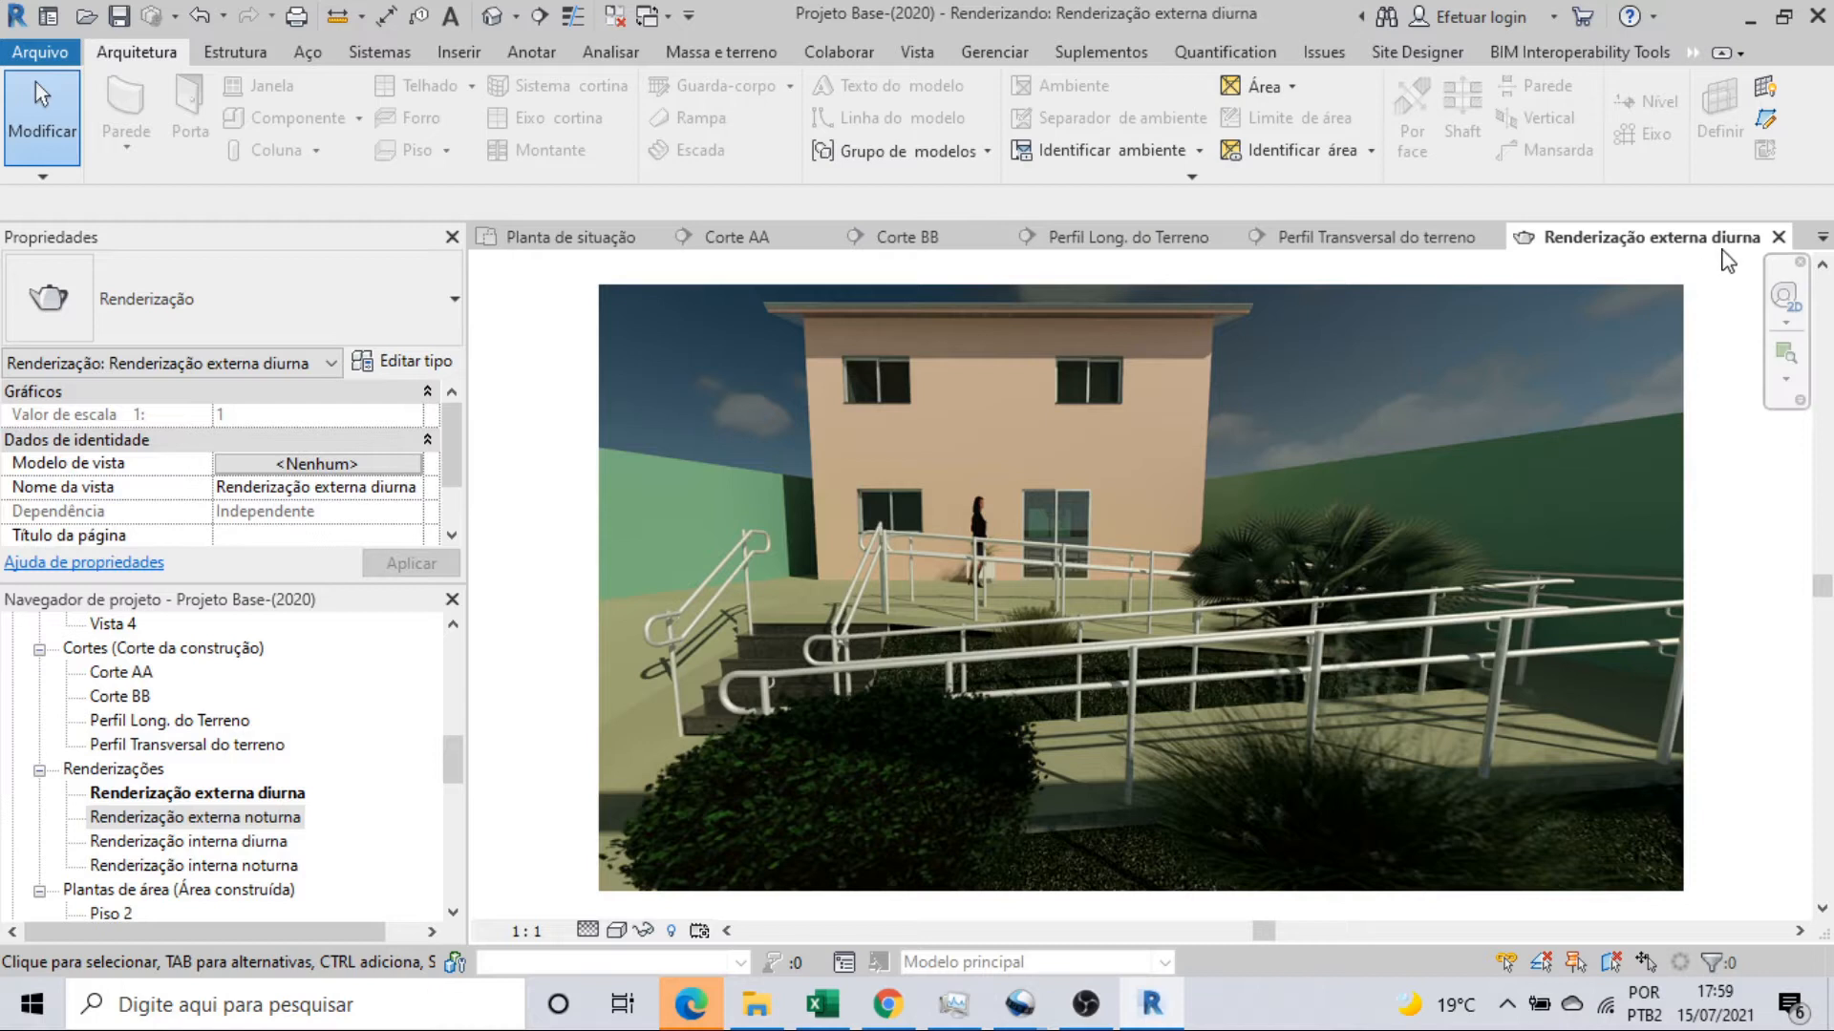
click(1782, 239)
View the Renderização interna diurna and Renderização interna noturna images, and close them together with the Perfil Transversal do terreno view.
double_click(239, 842)
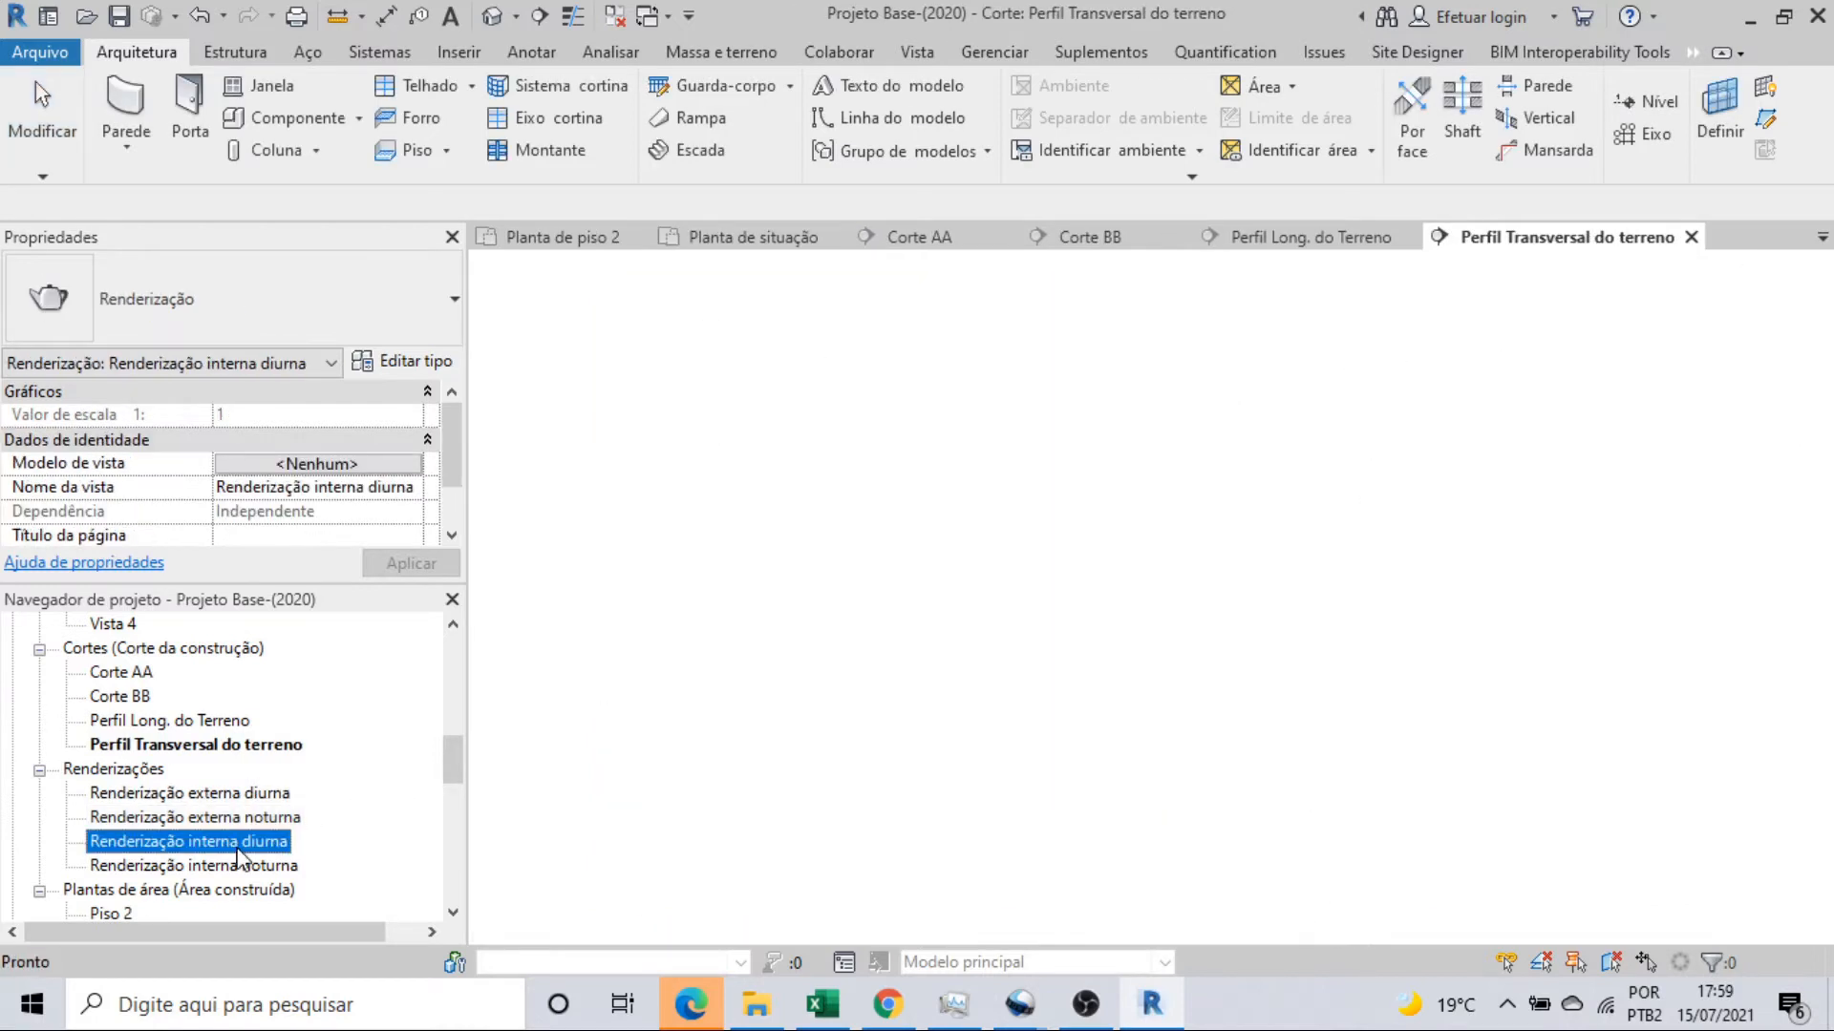
double_click(240, 865)
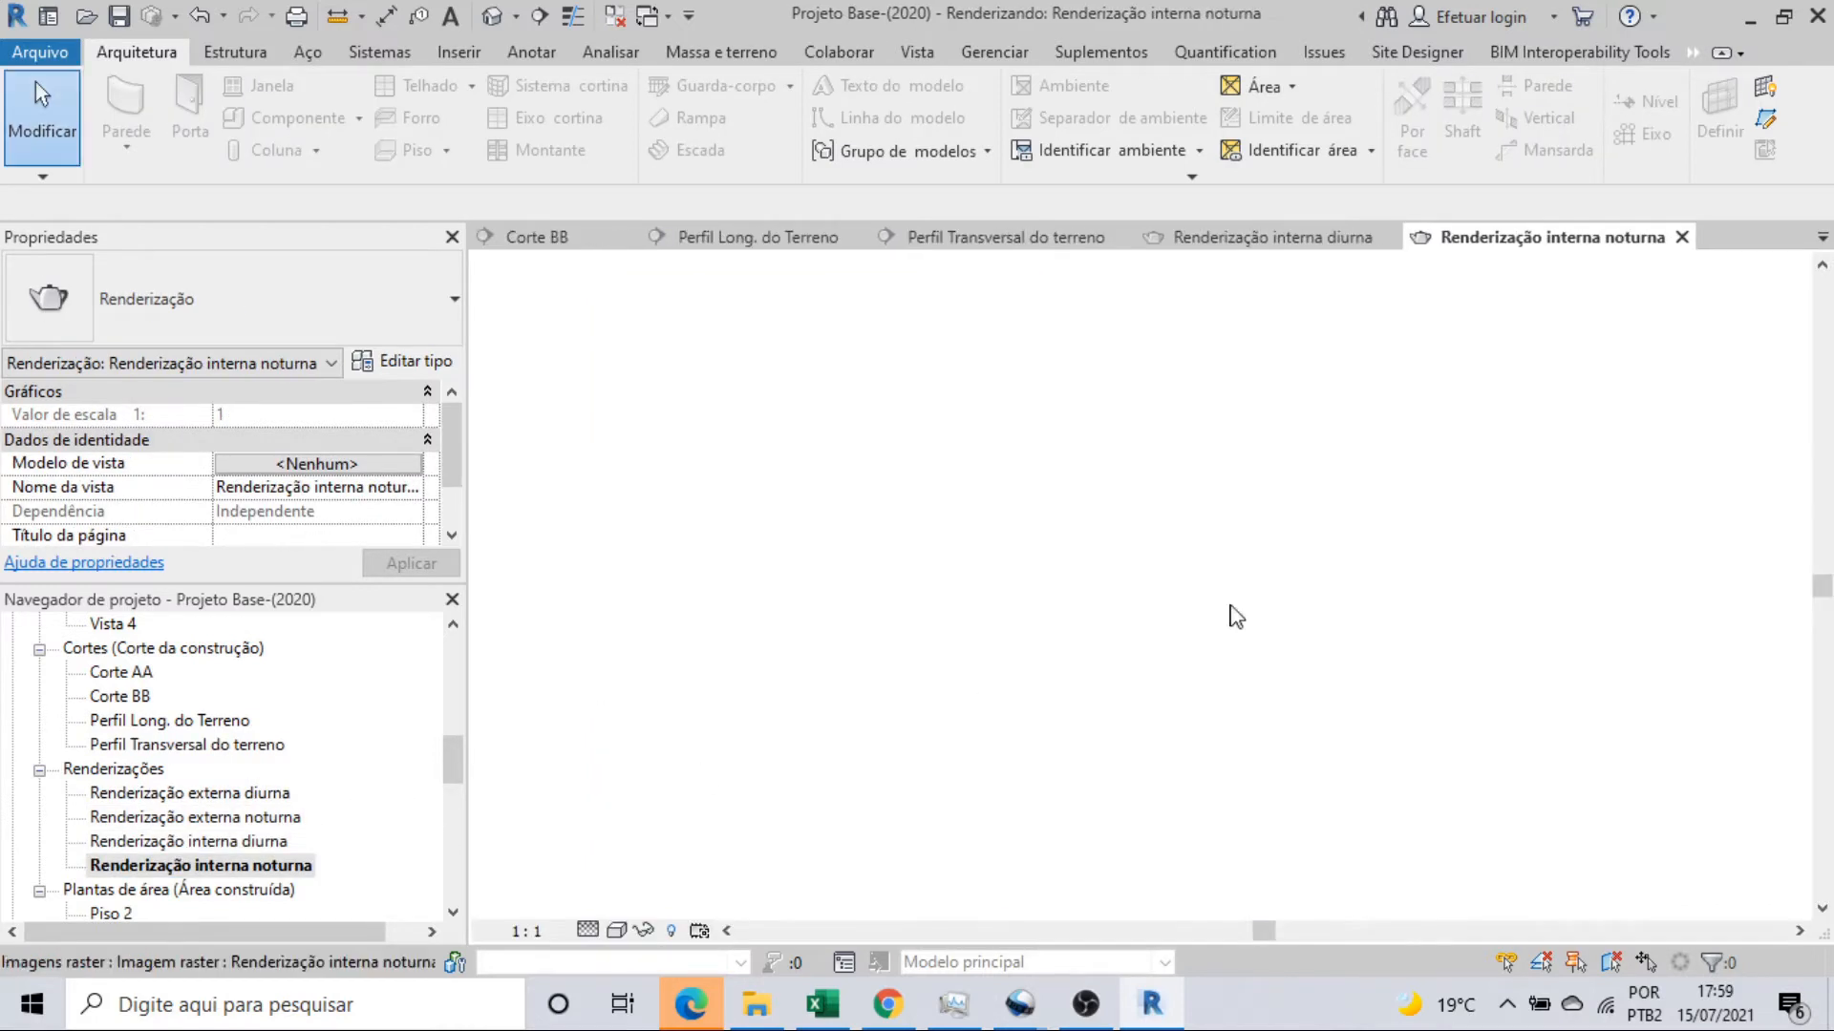
click(1681, 237)
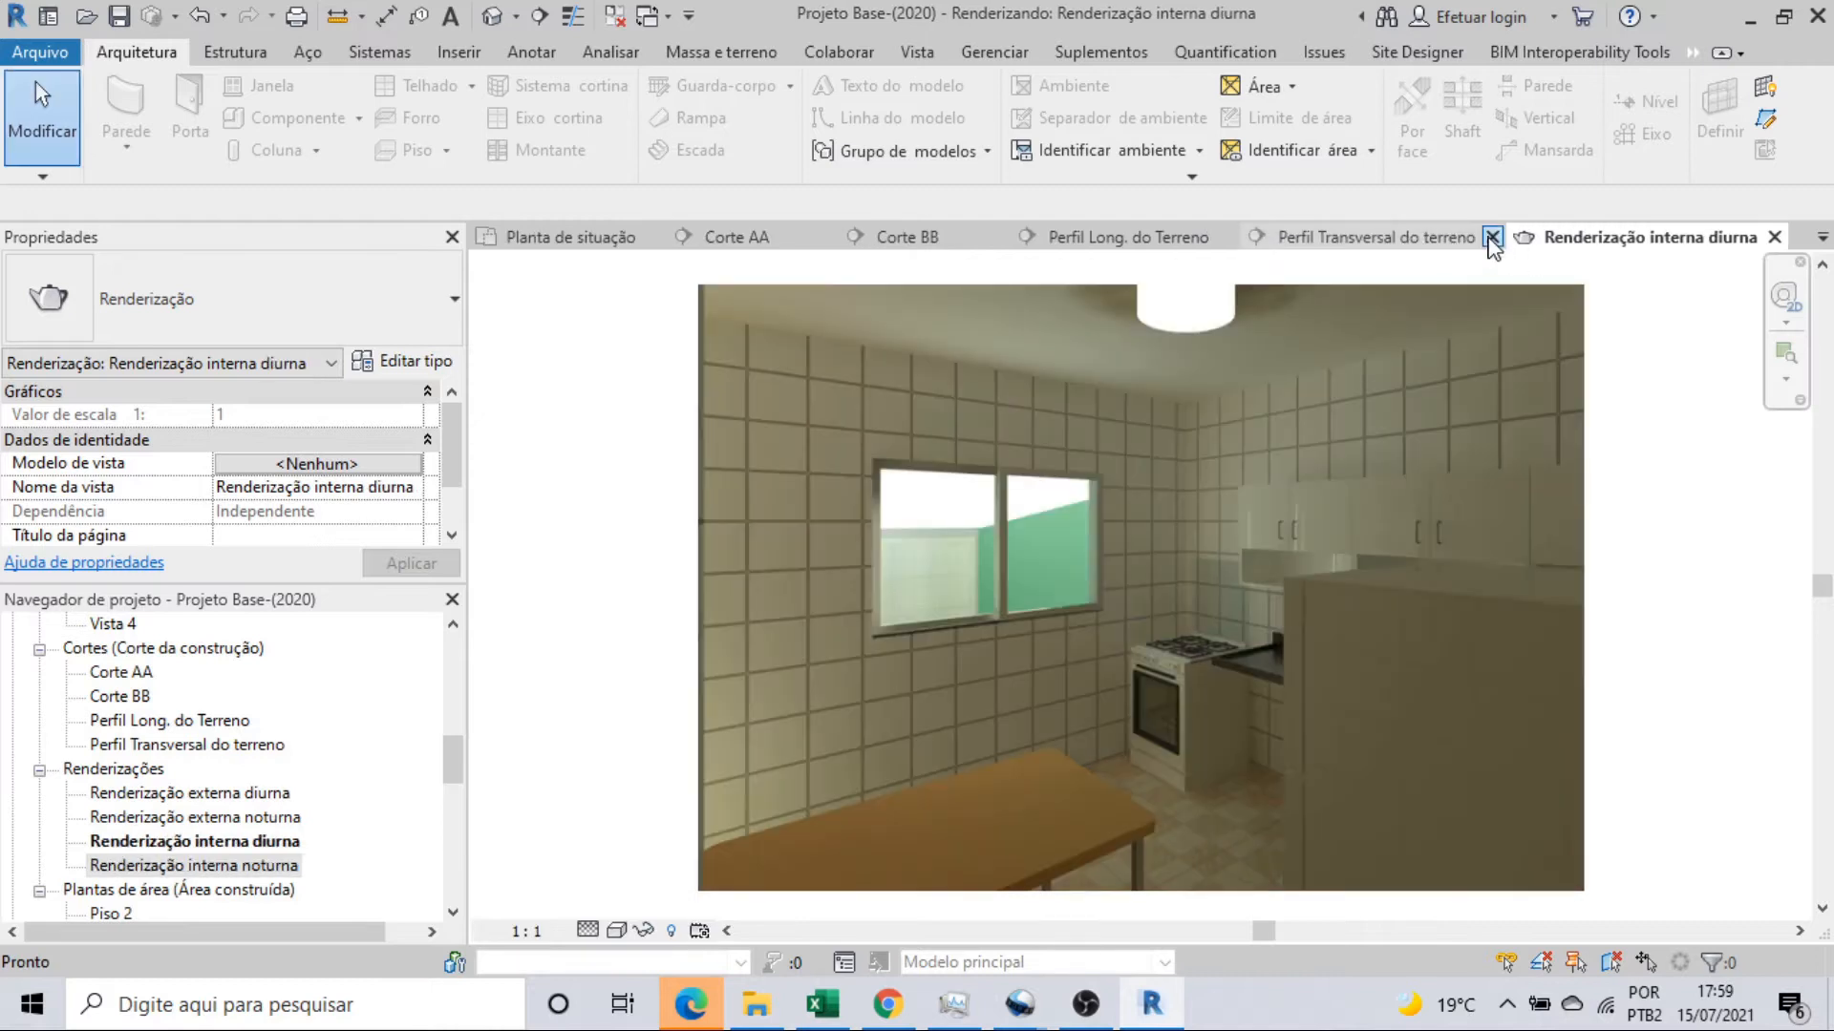
click(1492, 237)
click(1691, 237)
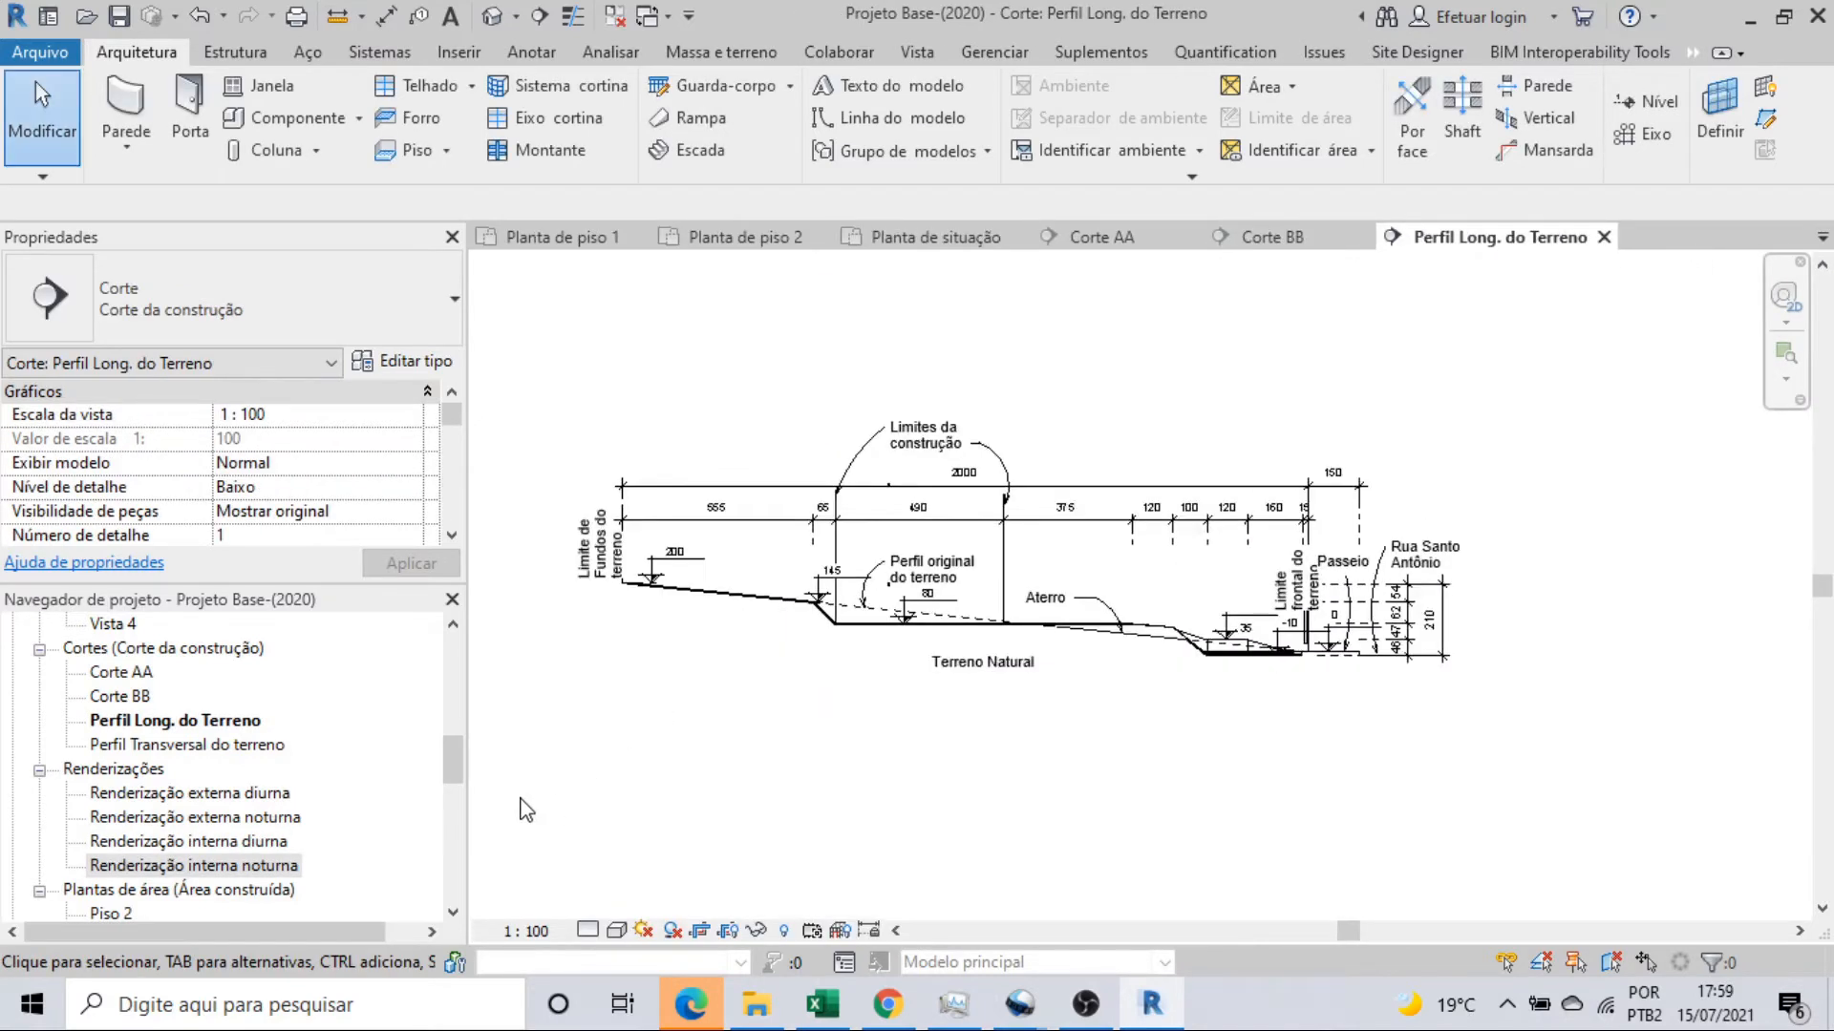
Find the area plans in the project's view list and open Planta de áreas.
scroll(328, 806, down, 2)
scroll(328, 815, down, 3)
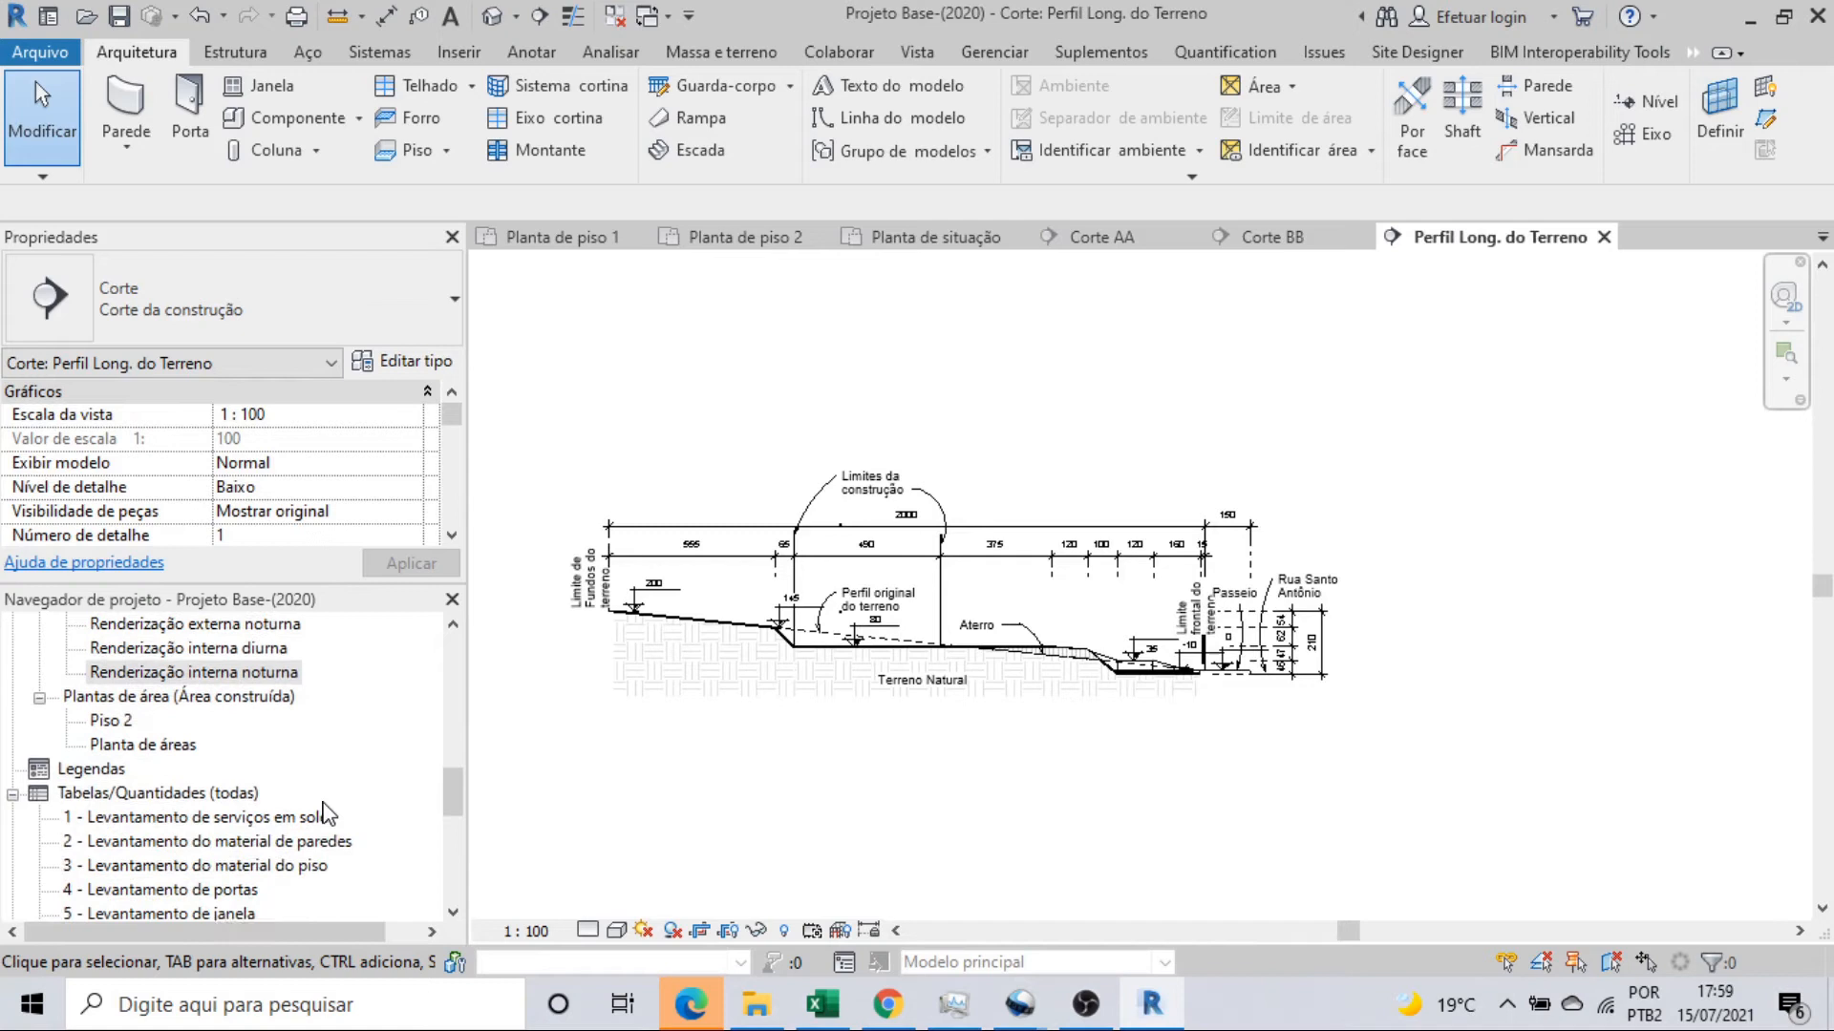
double_click(144, 722)
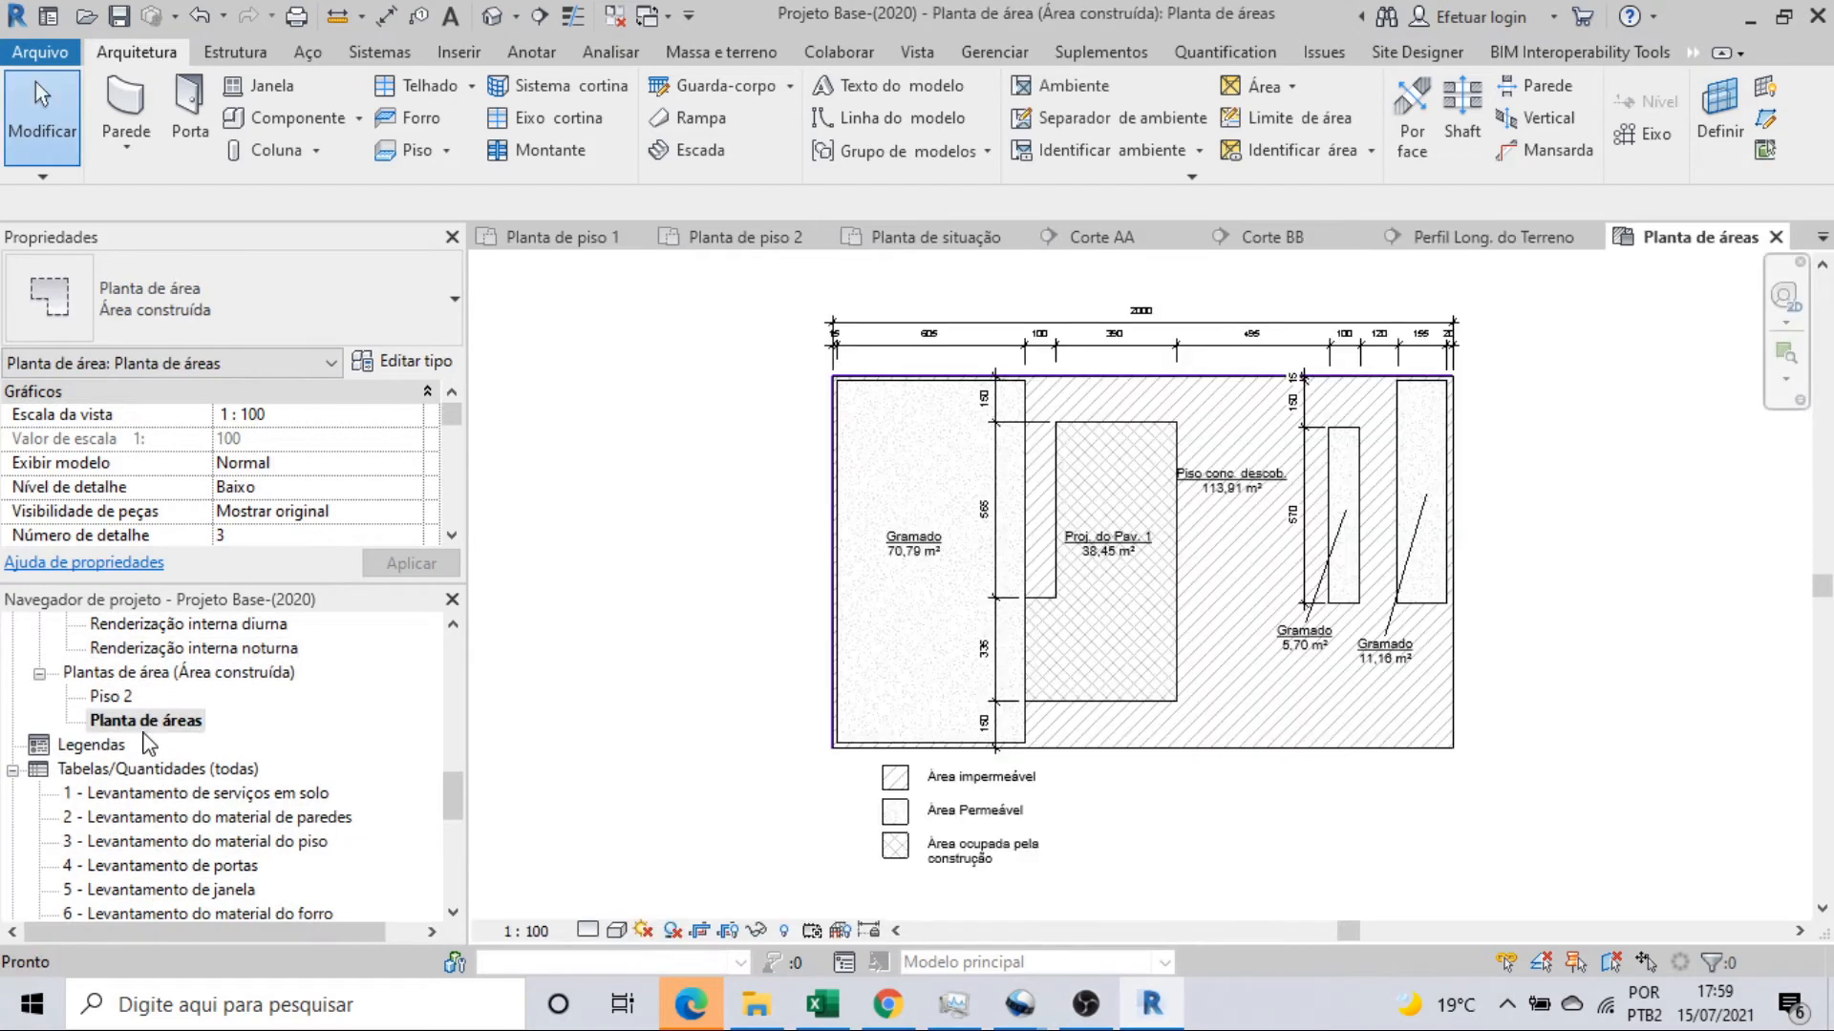
Examine the dimensions, area tags and hatch legend of the Planta de áreas area plan.
scroll(1486, 379, up, 3)
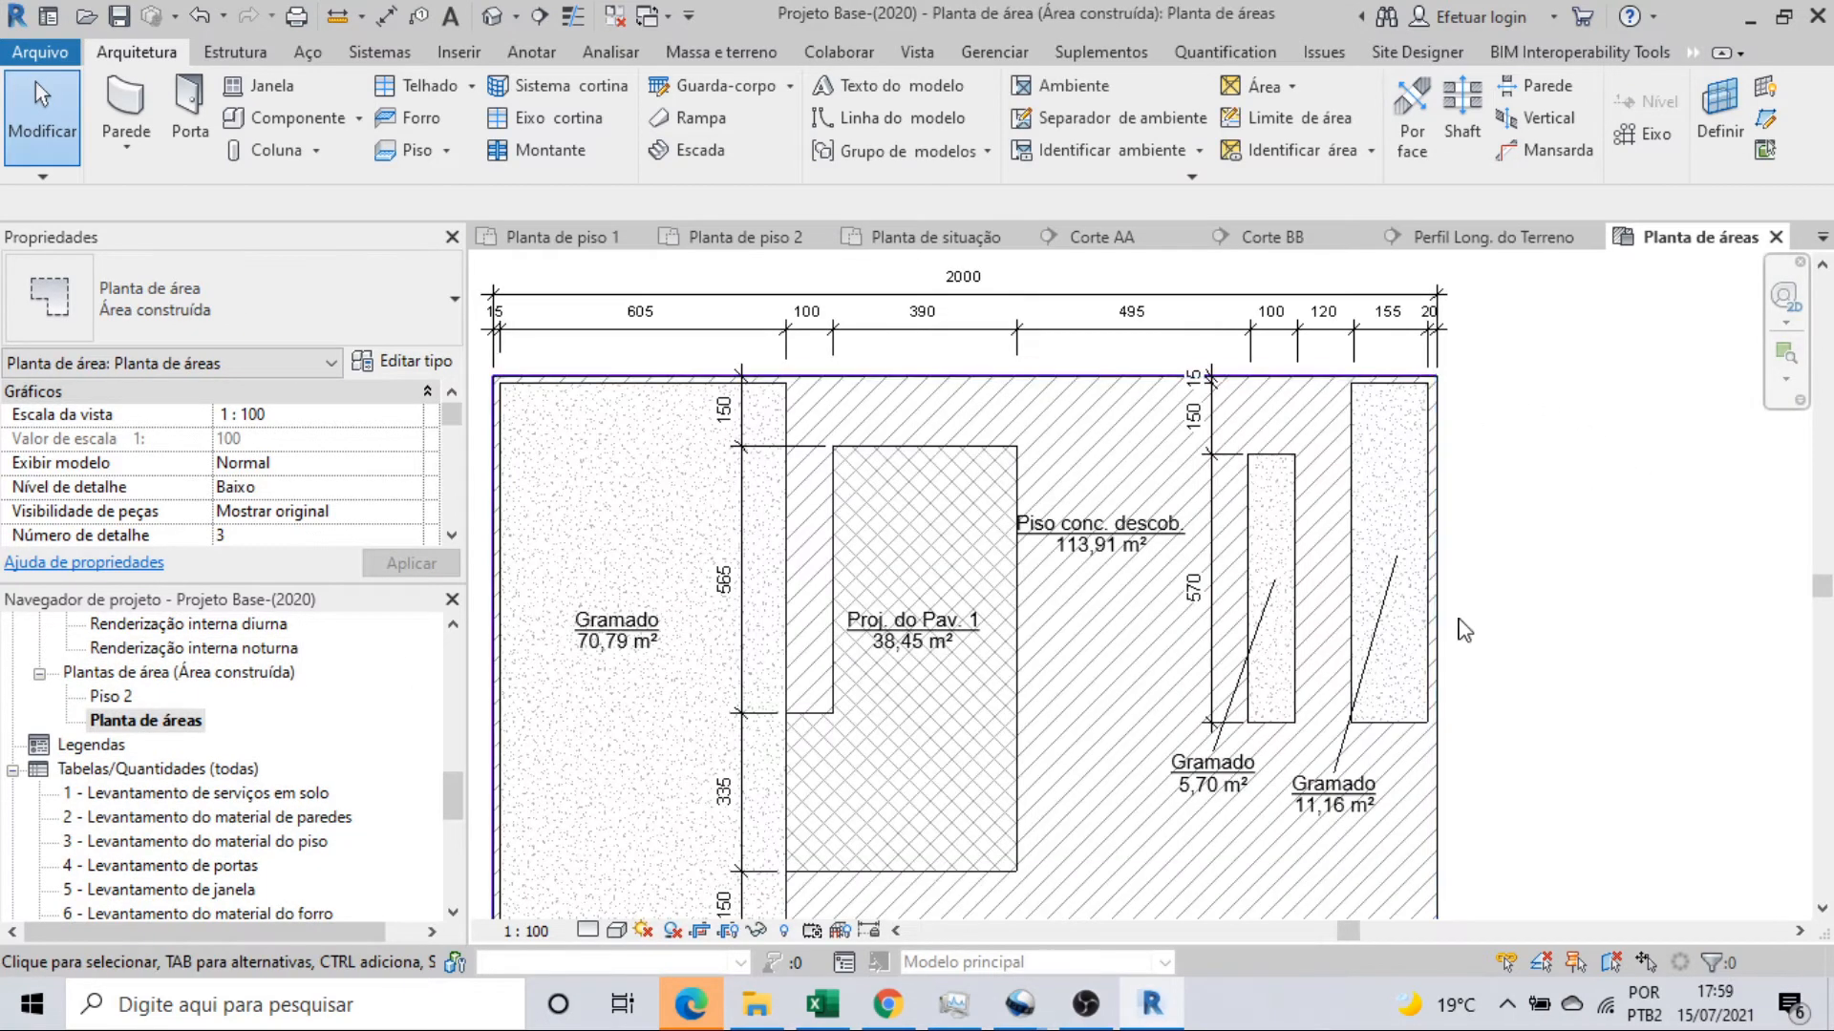
scroll(1459, 618, down, 1)
mouse_move(1479, 632)
middle_down()
mouse_move(1621, 618)
mouse_move(1582, 582)
middle_up()
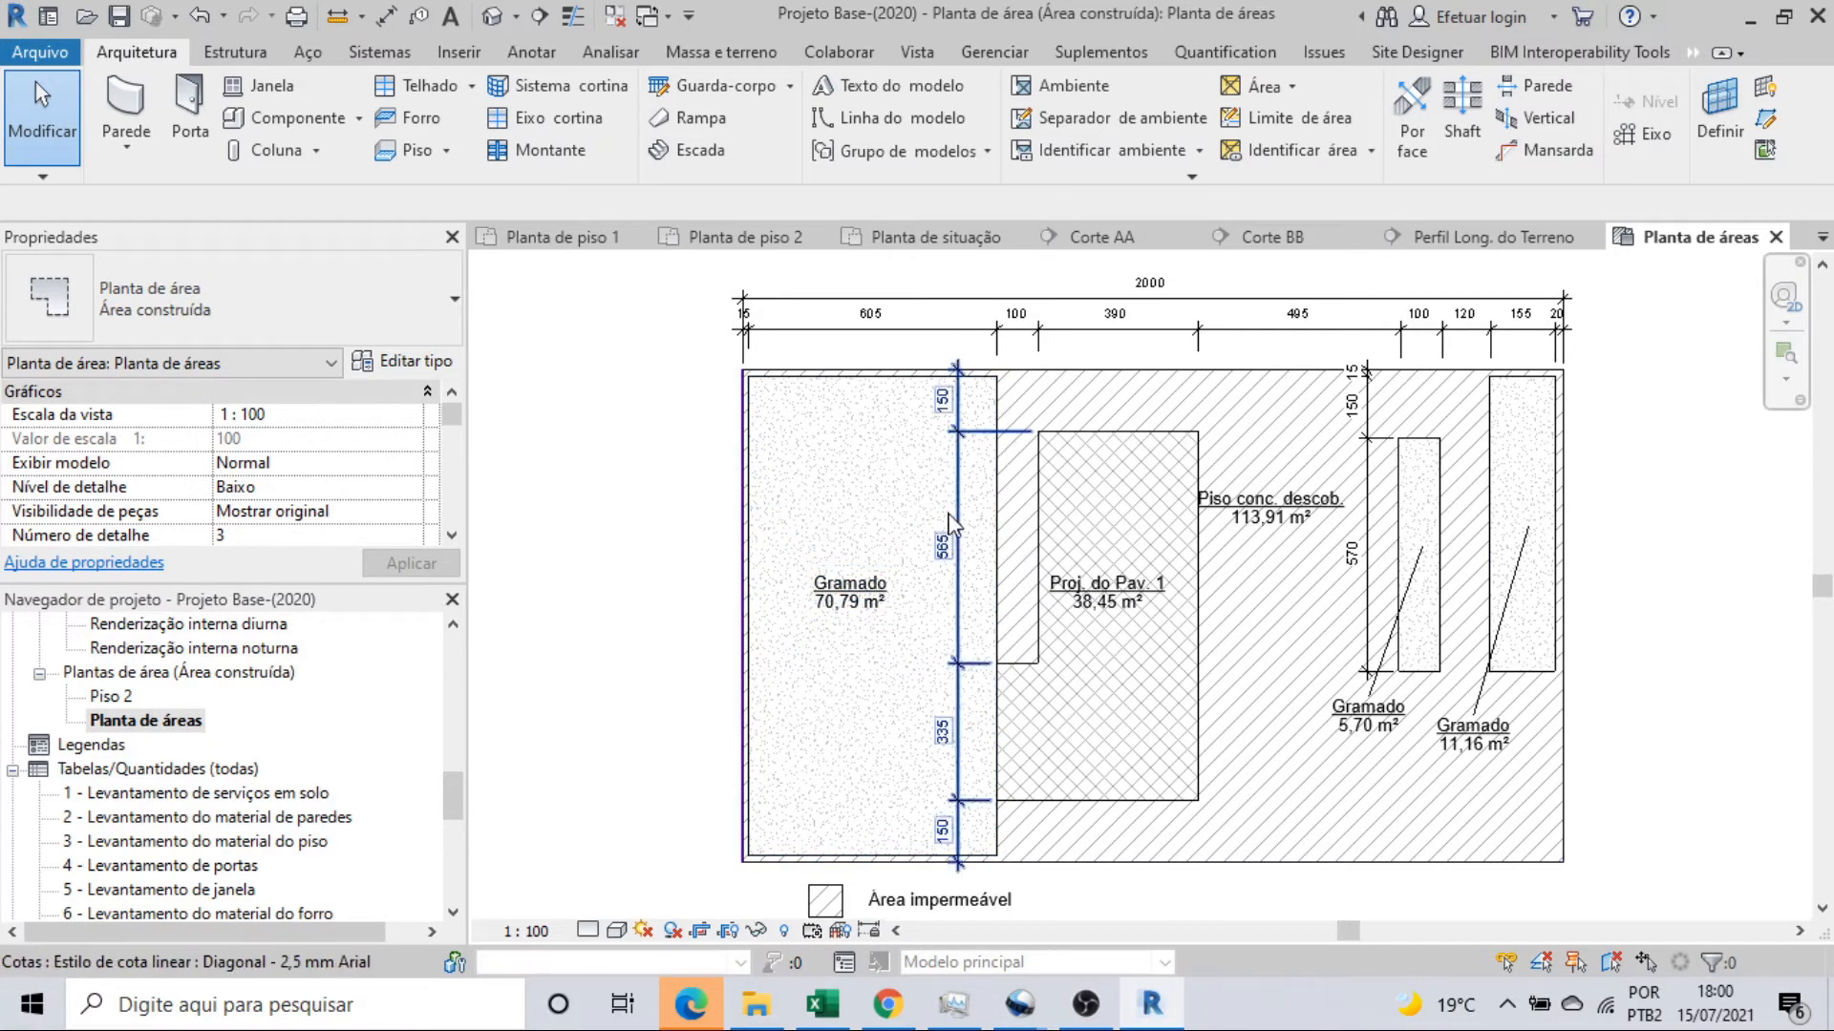
scroll(1282, 646, down, 1)
middle_drag(1303, 672, 1312, 485)
scroll(1008, 756, up, 3)
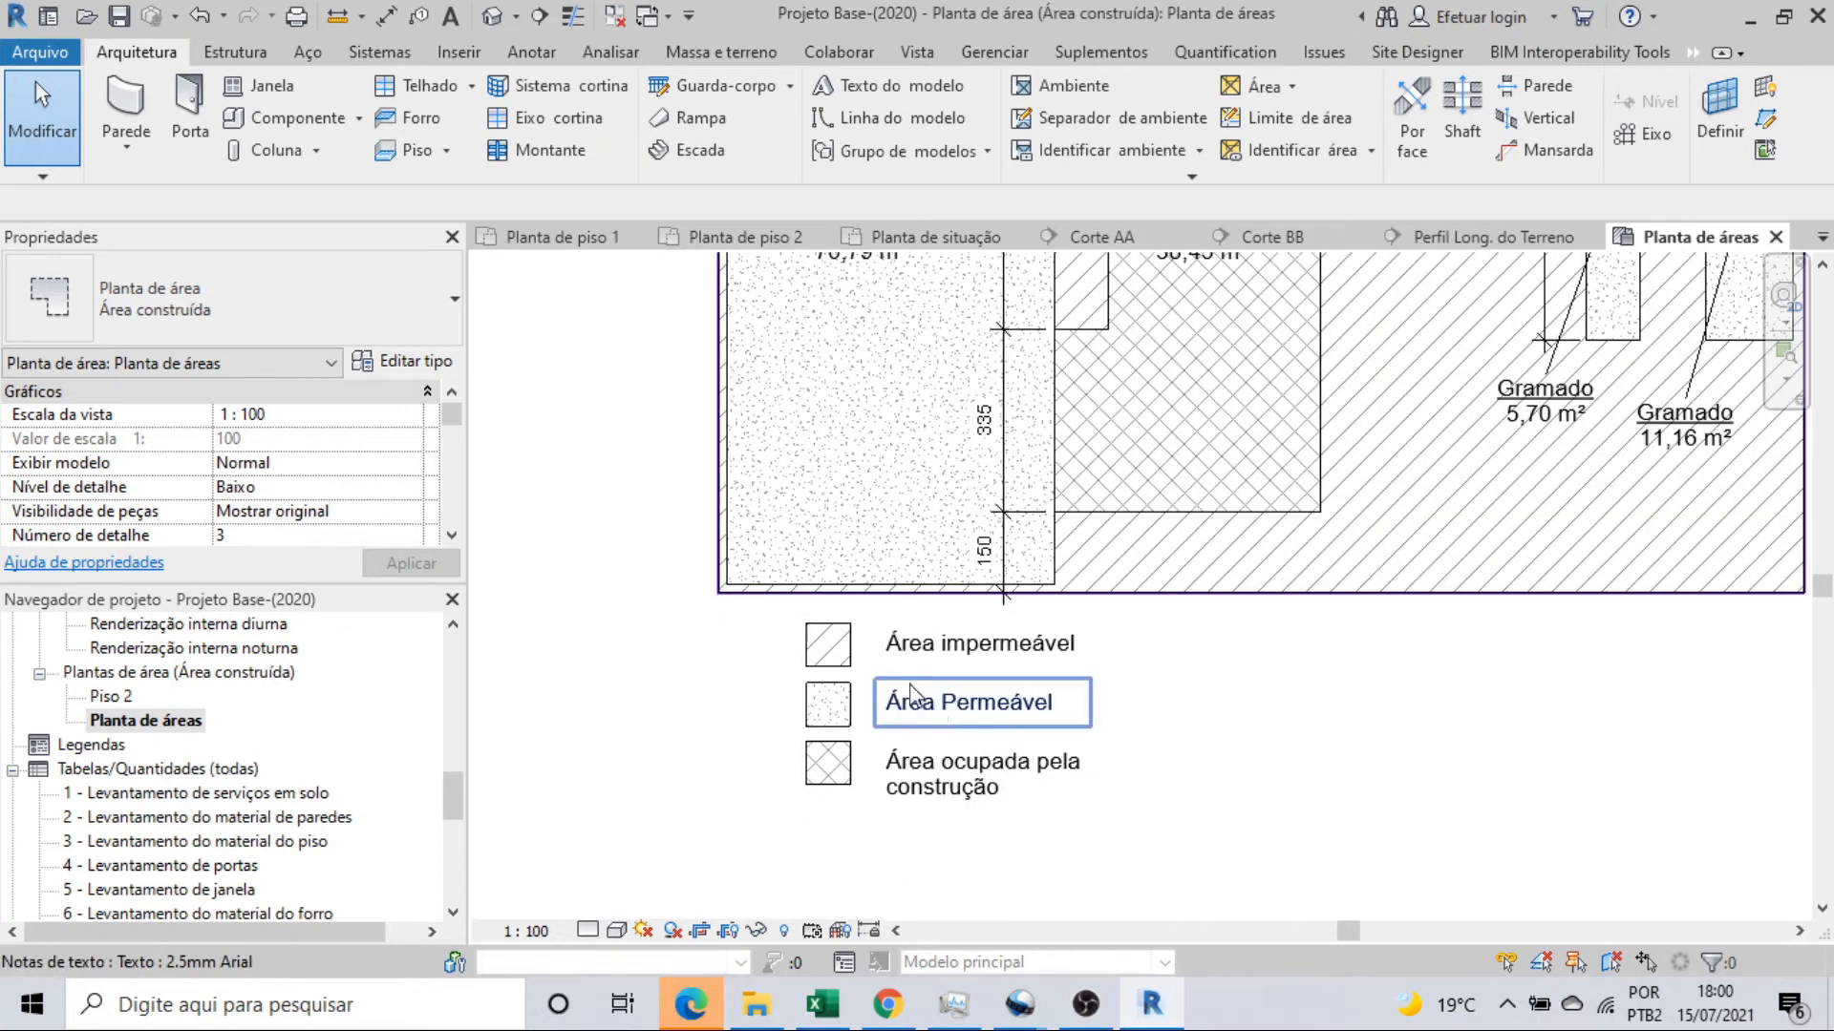
scroll(919, 657, down, 2)
scroll(1175, 748, down, 5)
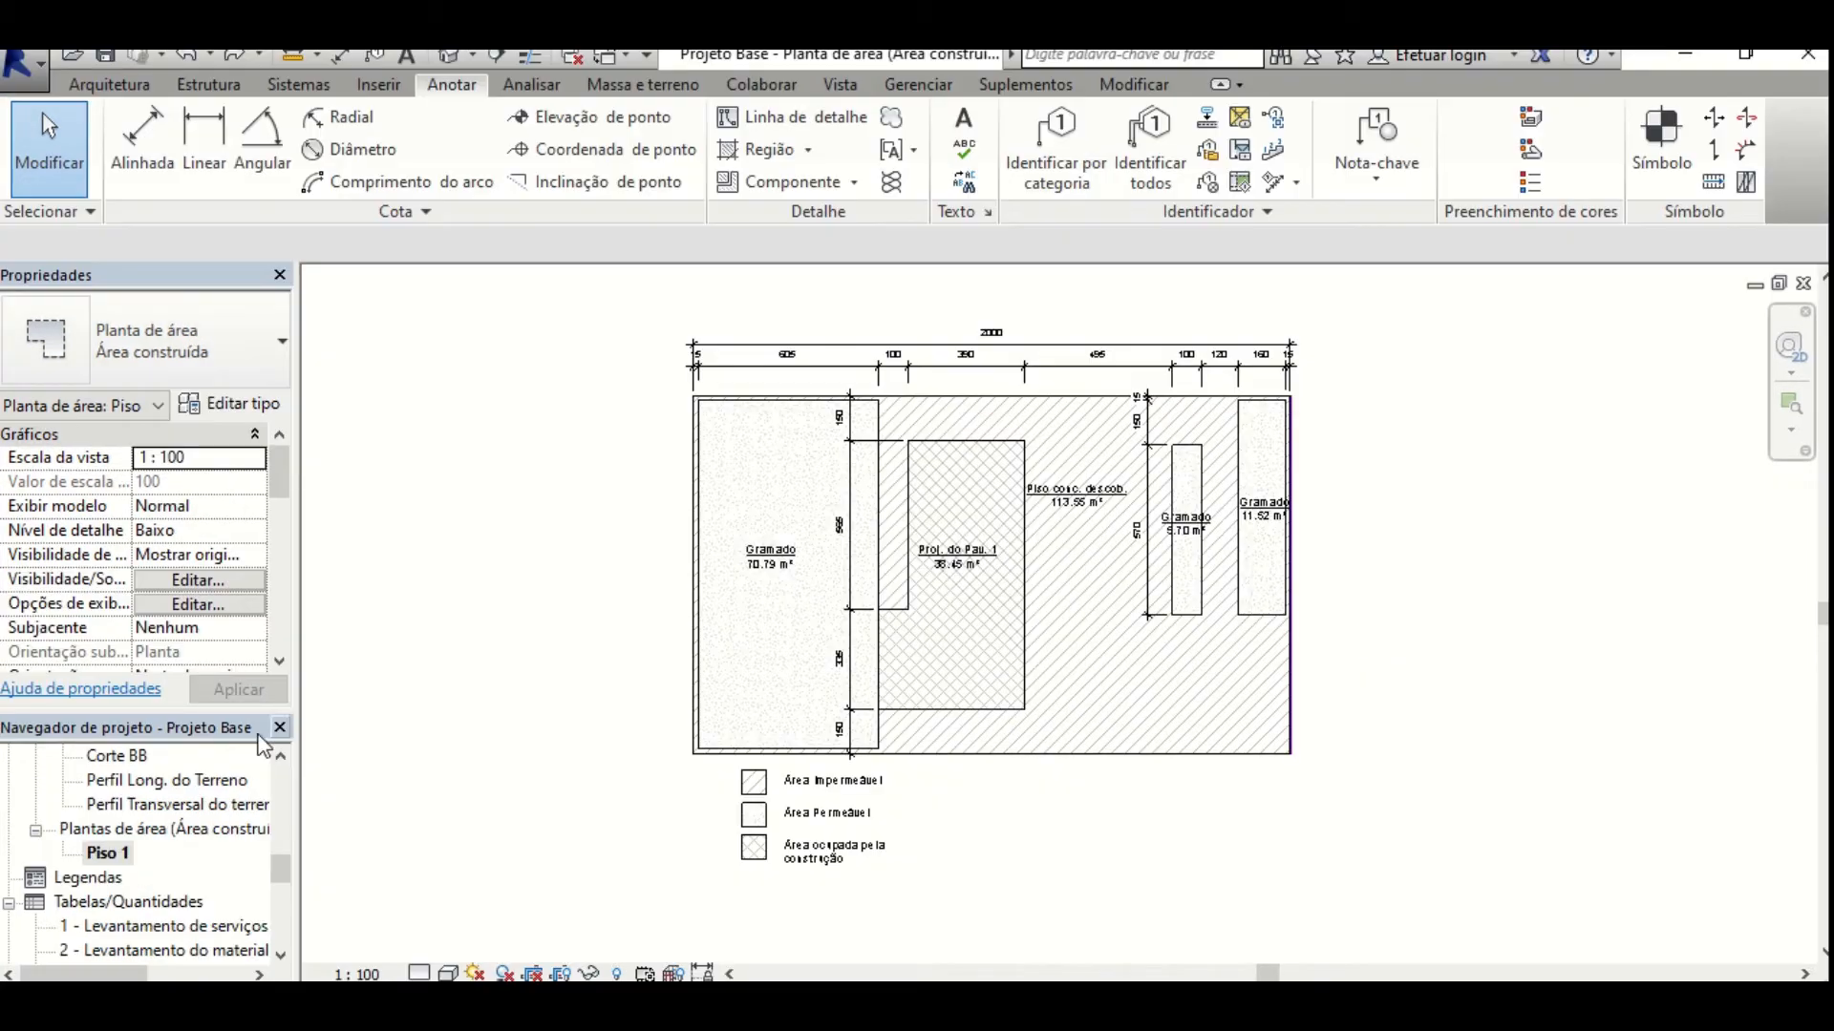
Find and open the INDICES URBANÍSTICOS schedule in the project's view list.
scroll(237, 907, down, 3)
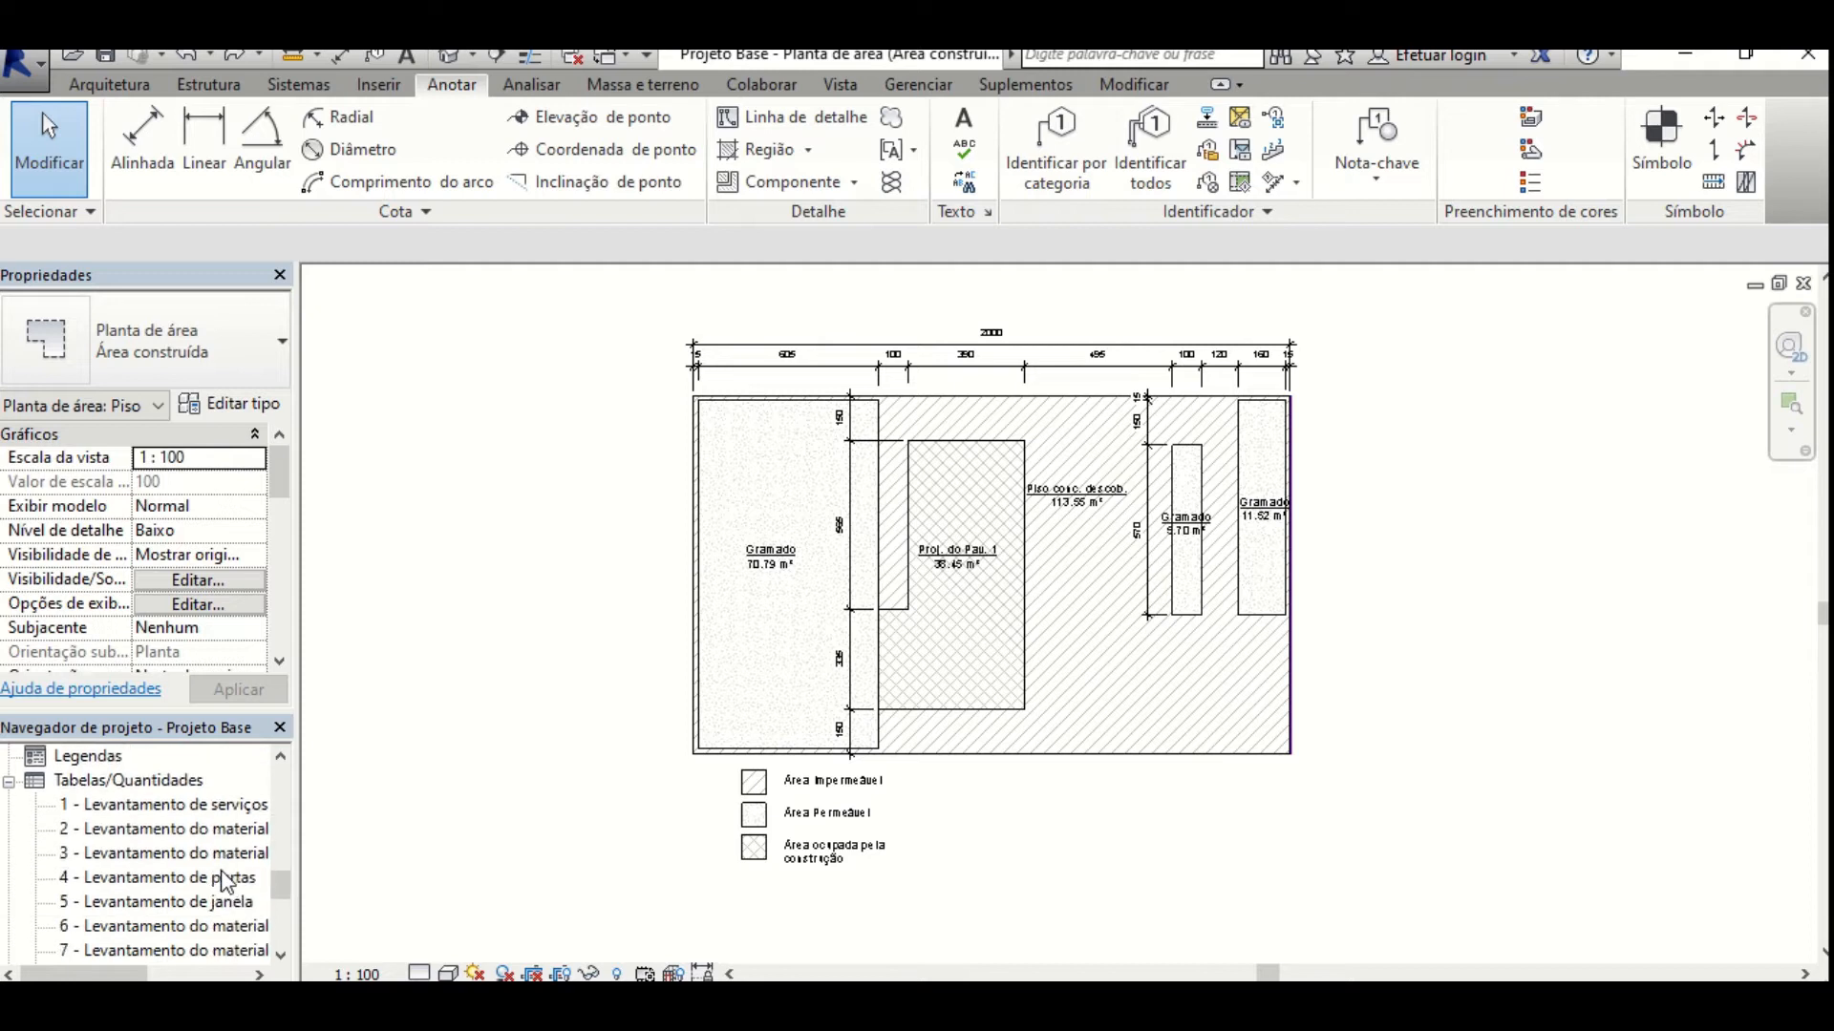
scroll(285, 860, down, 3)
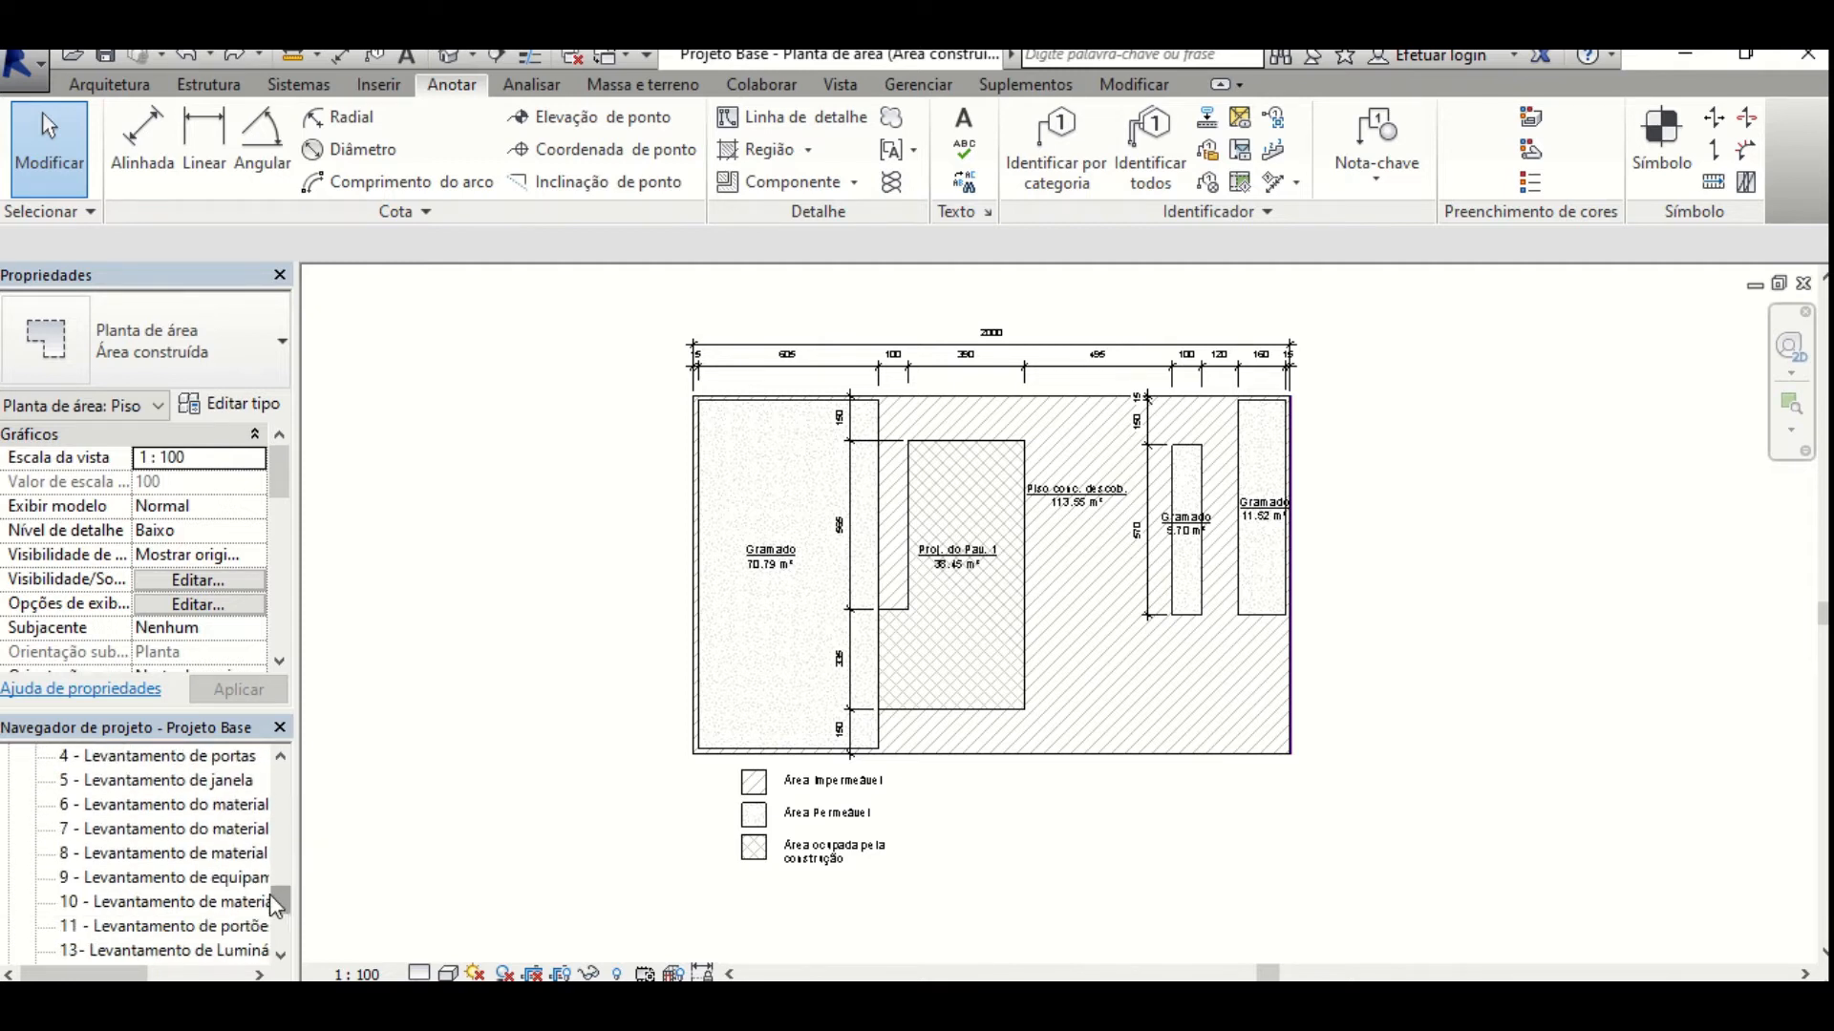
scroll(158, 912, down, 3)
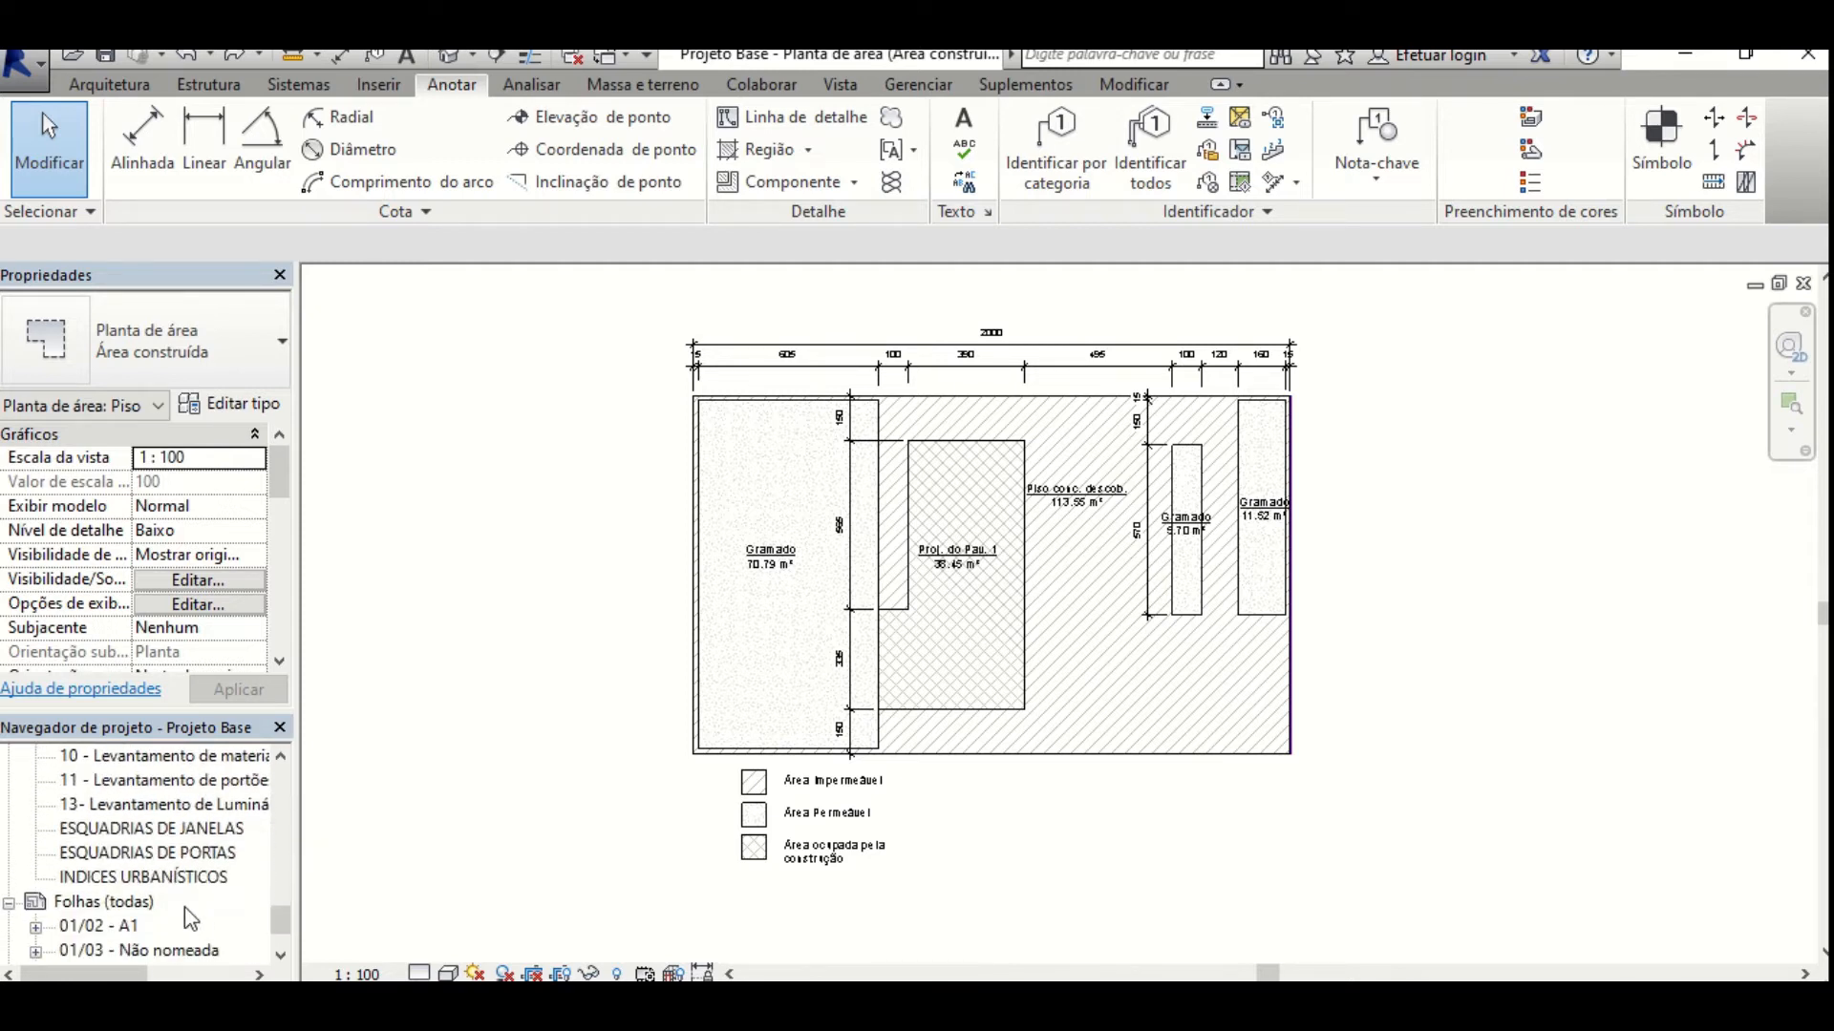
double_click(169, 884)
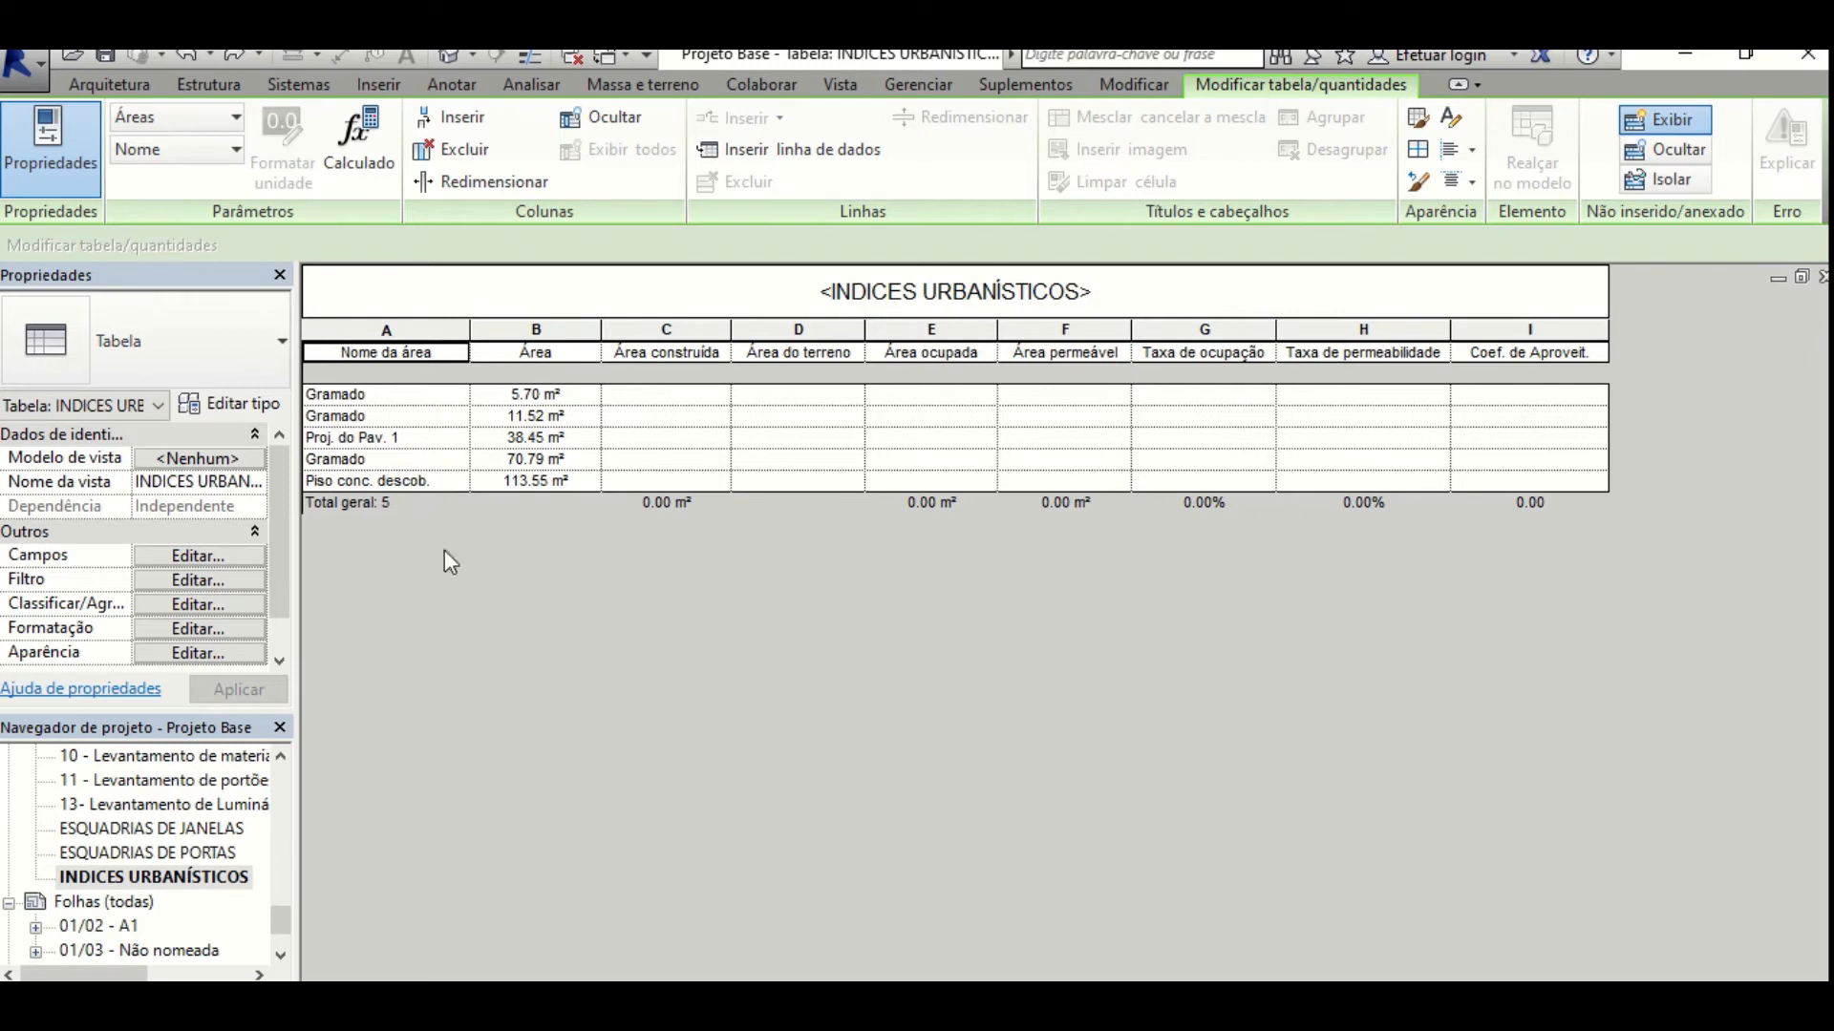
Create an area plan of type Área construída for level Piso 2, declining automatic boundary lines from the exterior walls.
click(140, 90)
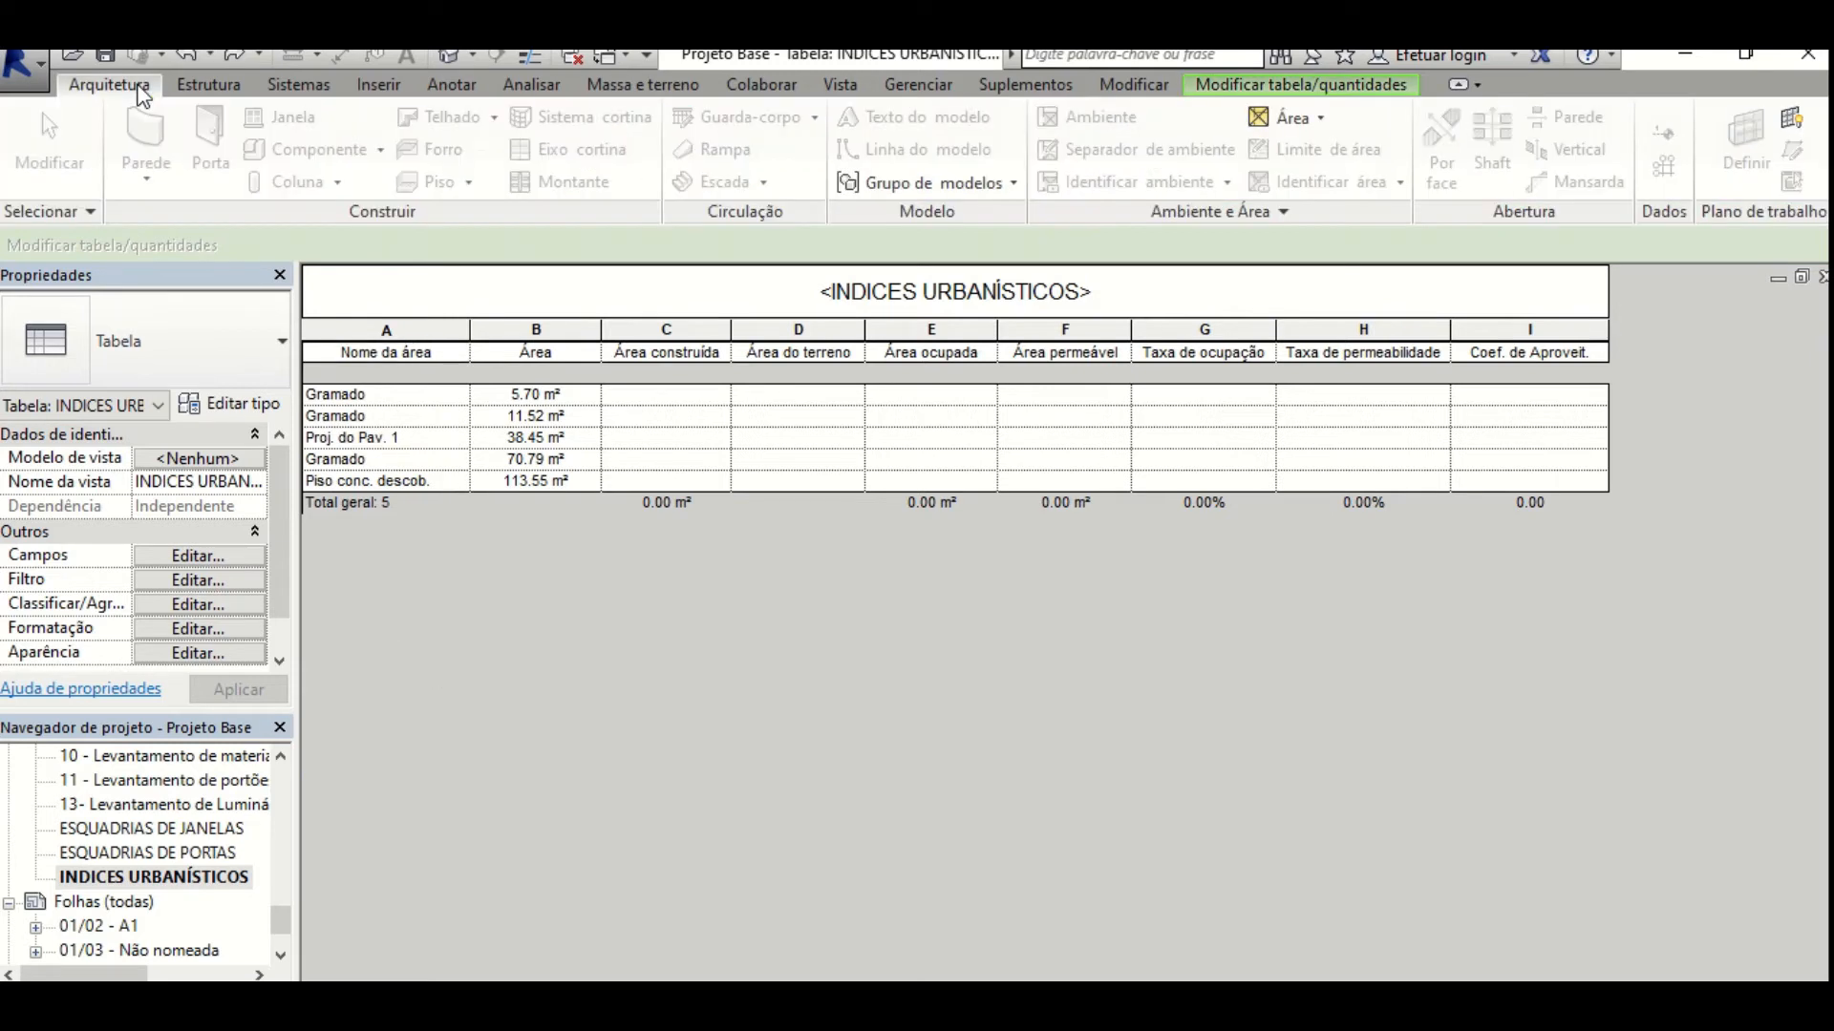
click(1320, 120)
click(1309, 165)
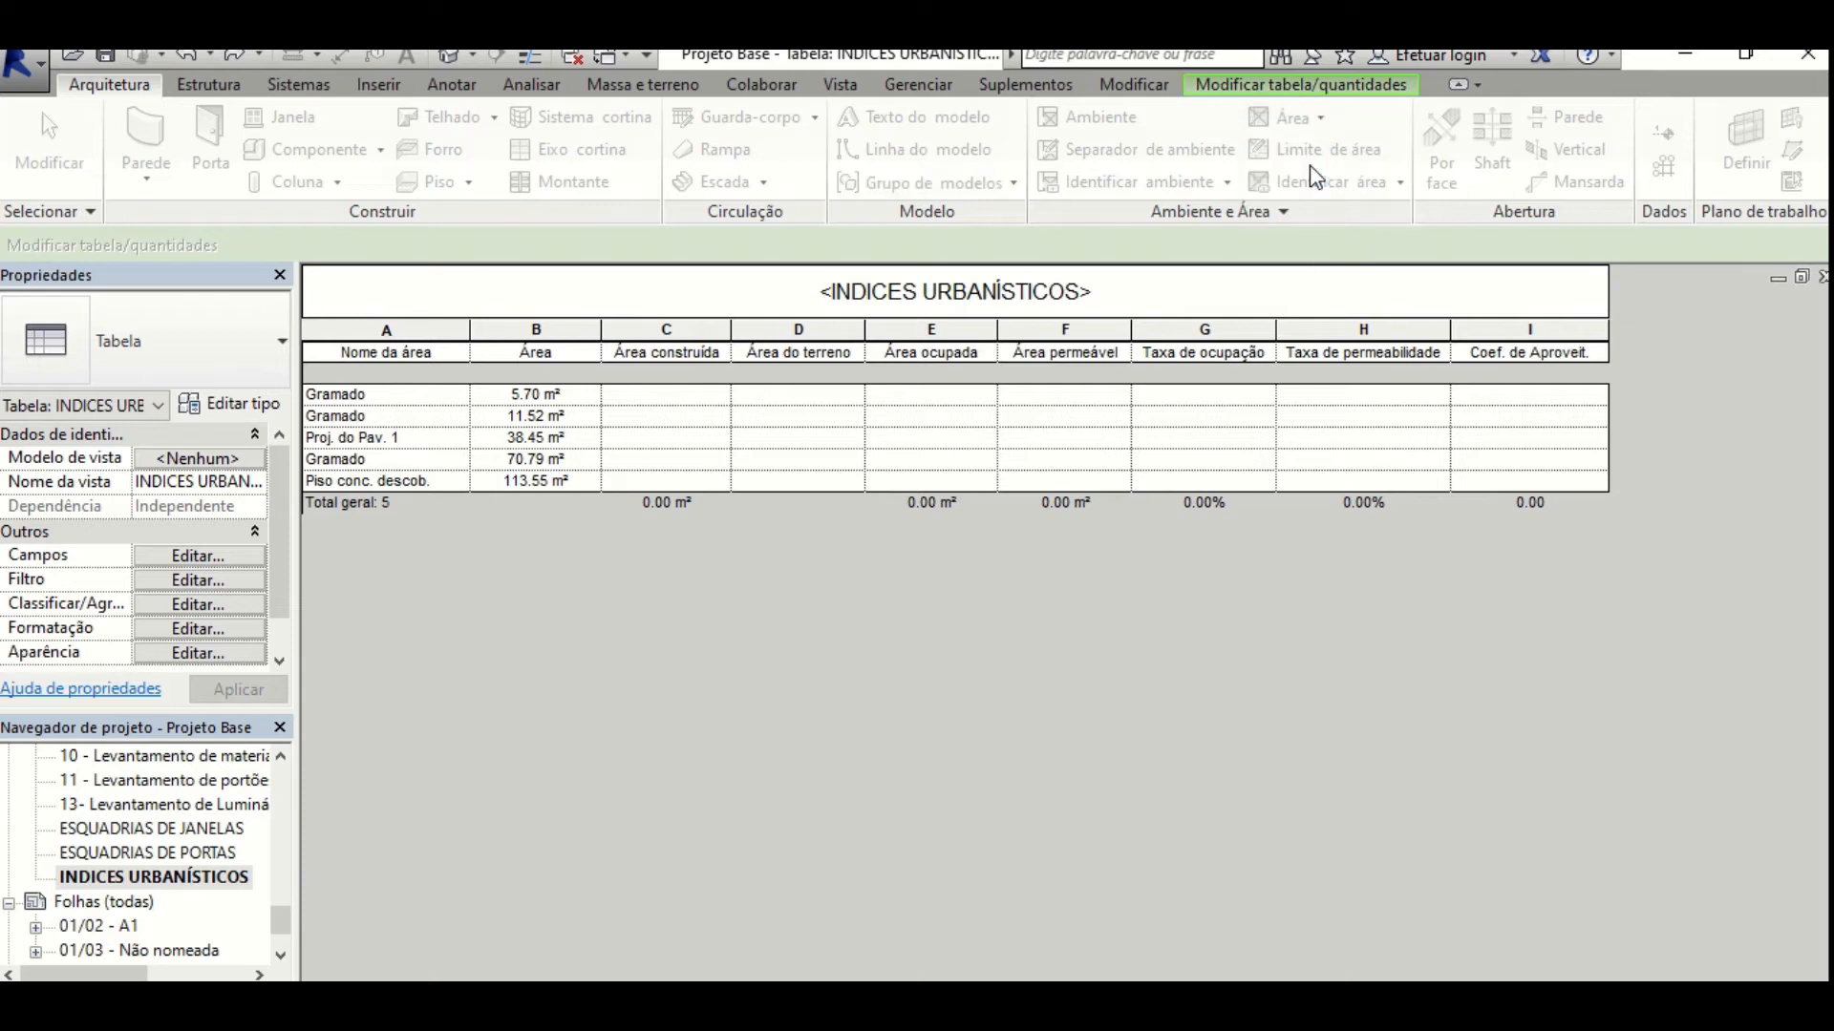
click(792, 446)
click(865, 311)
click(857, 336)
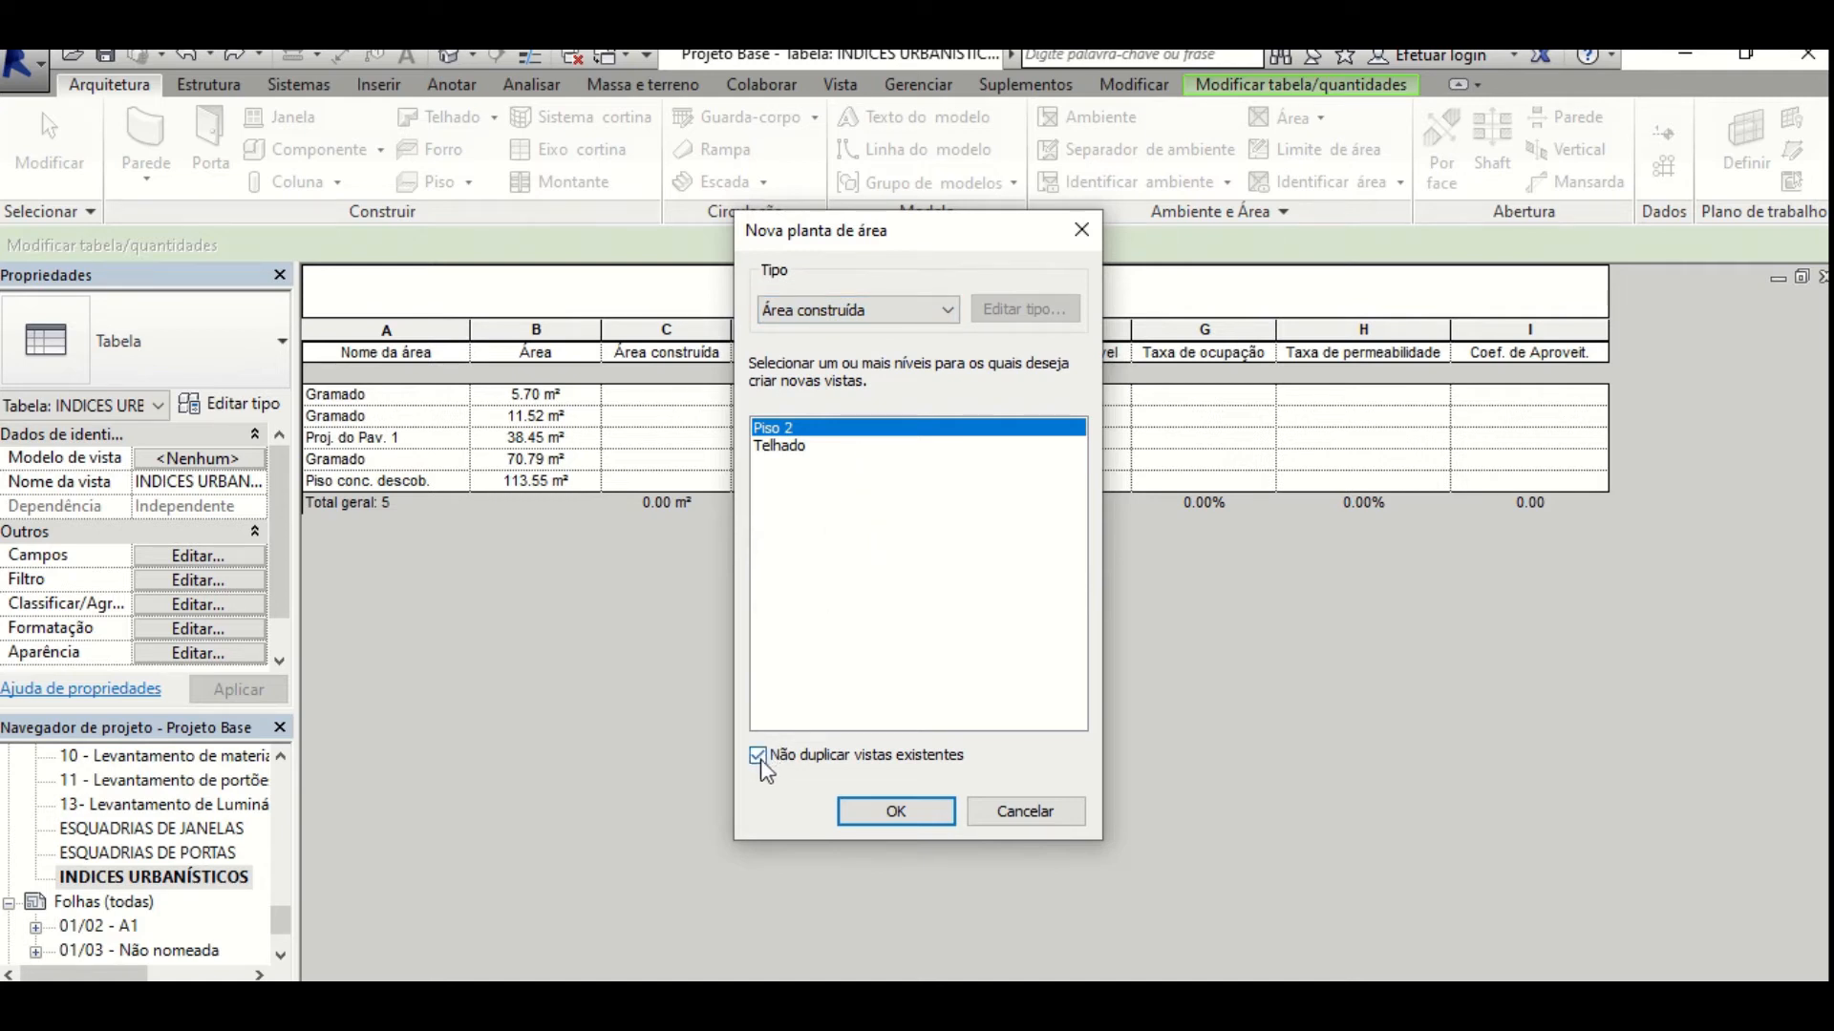
click(896, 809)
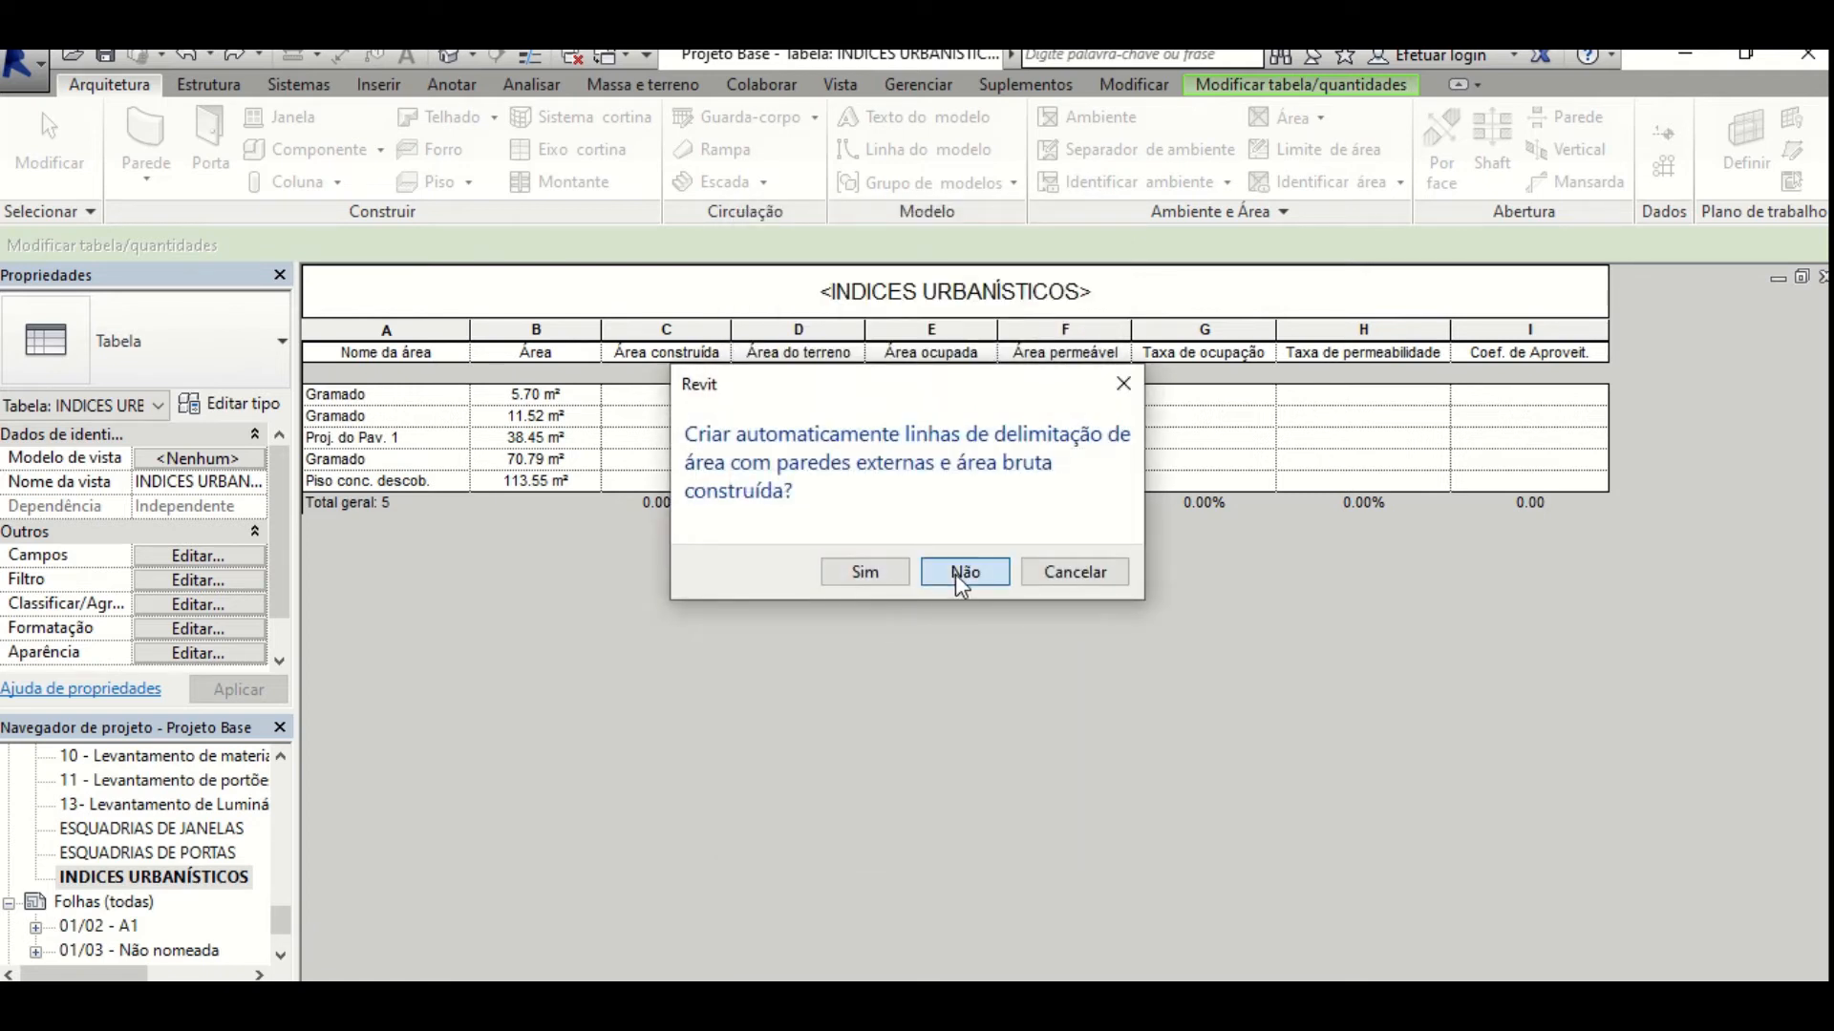
click(962, 575)
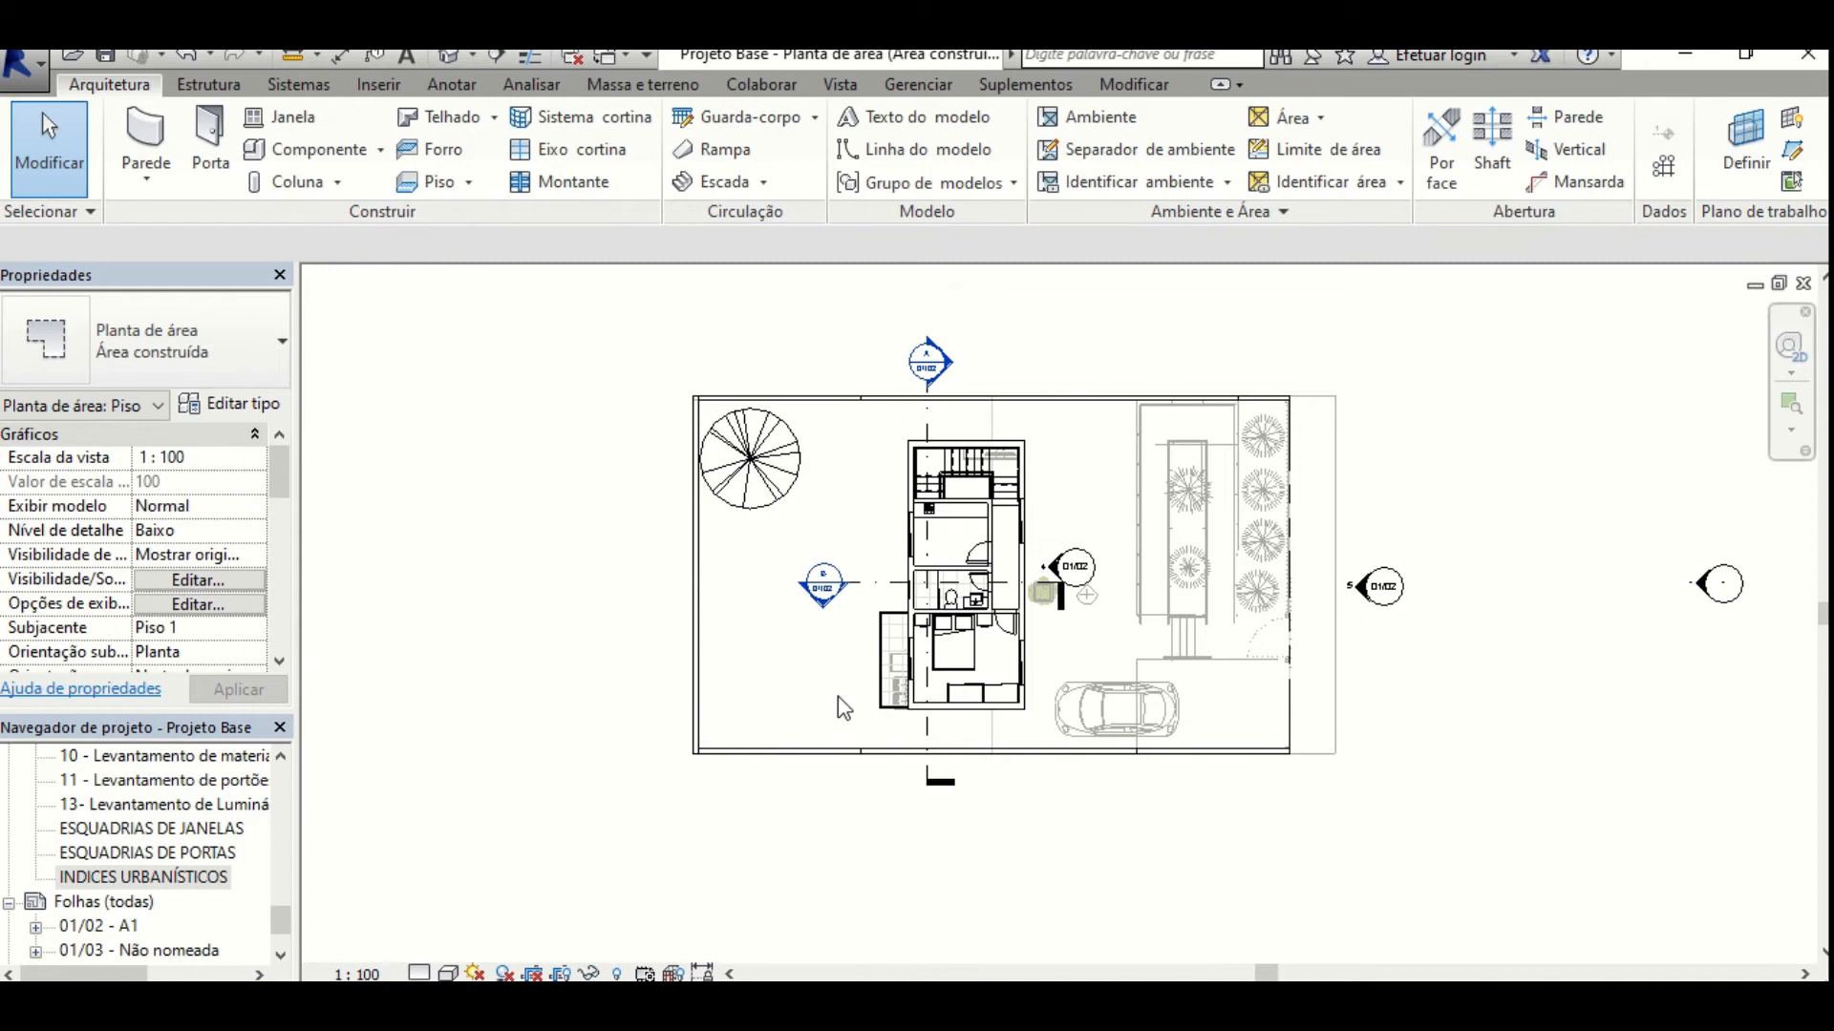
Examine the upper-floor layout in the new area plan and locate Piso 2 under Plantas de área in the project's view list.
scroll(844, 708, up, 2)
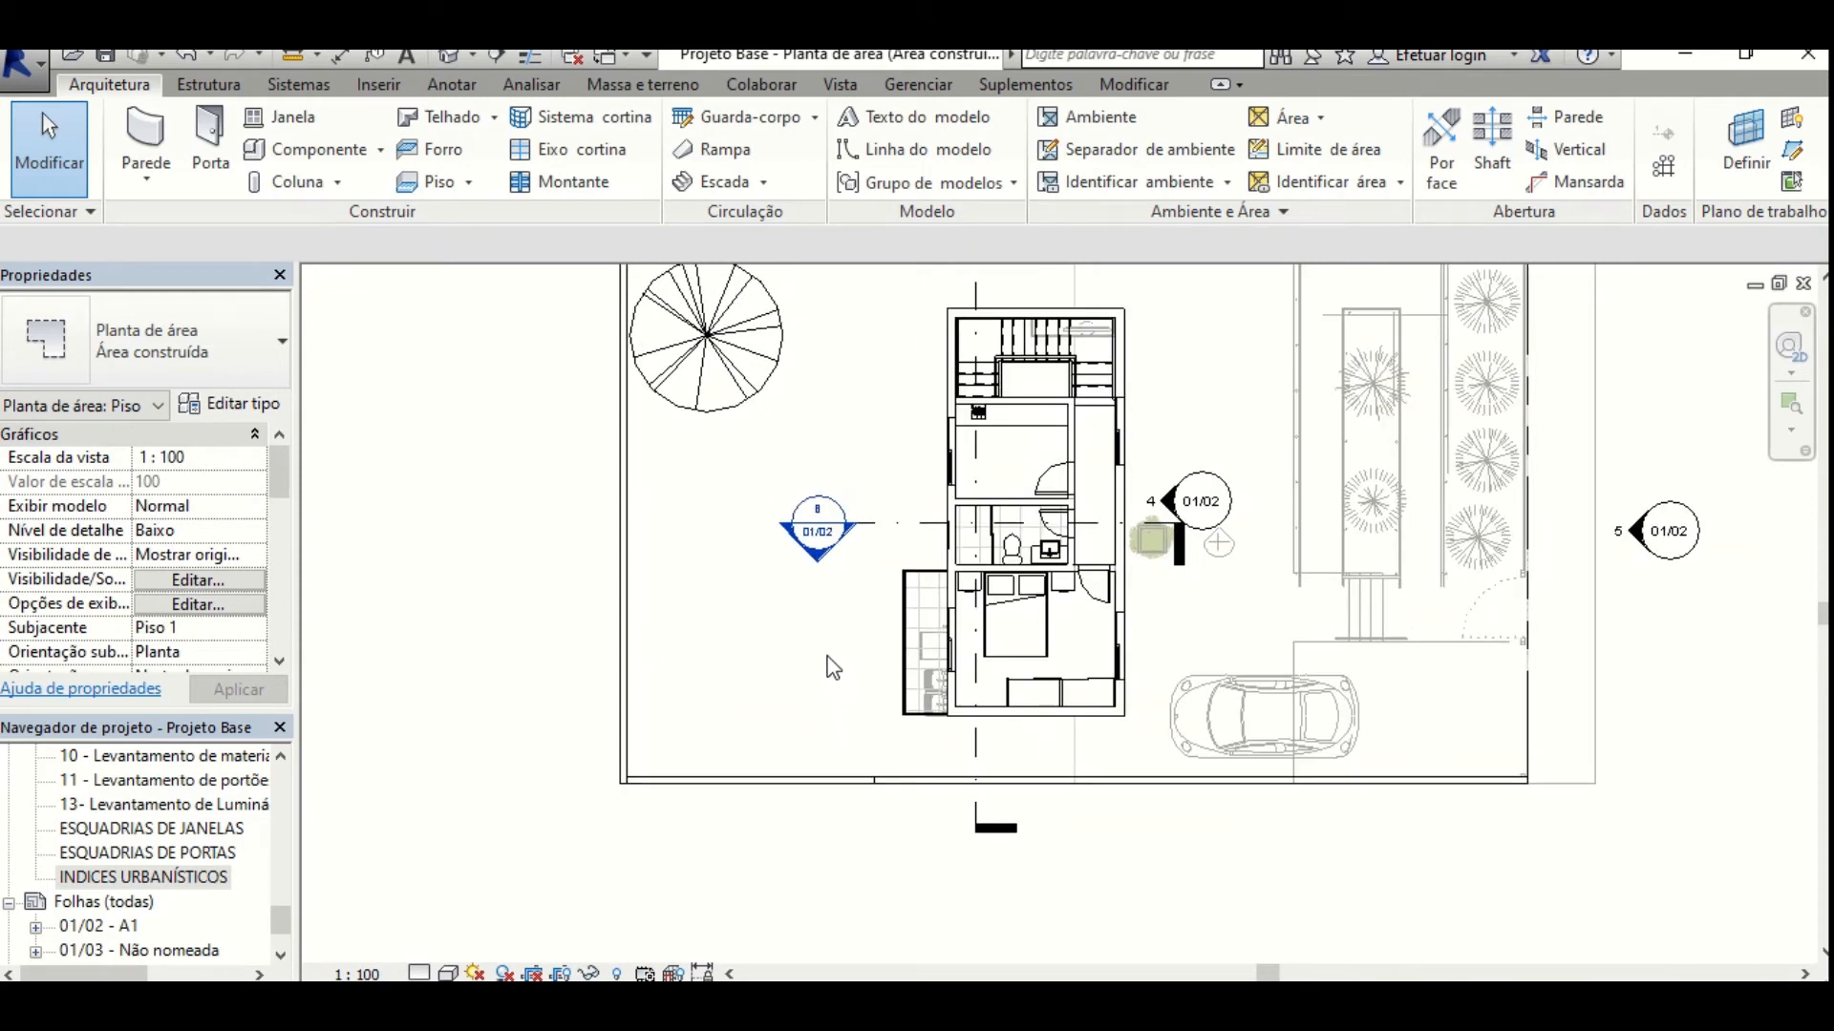
middle_drag(834, 664, 749, 717)
scroll(737, 704, up, 1)
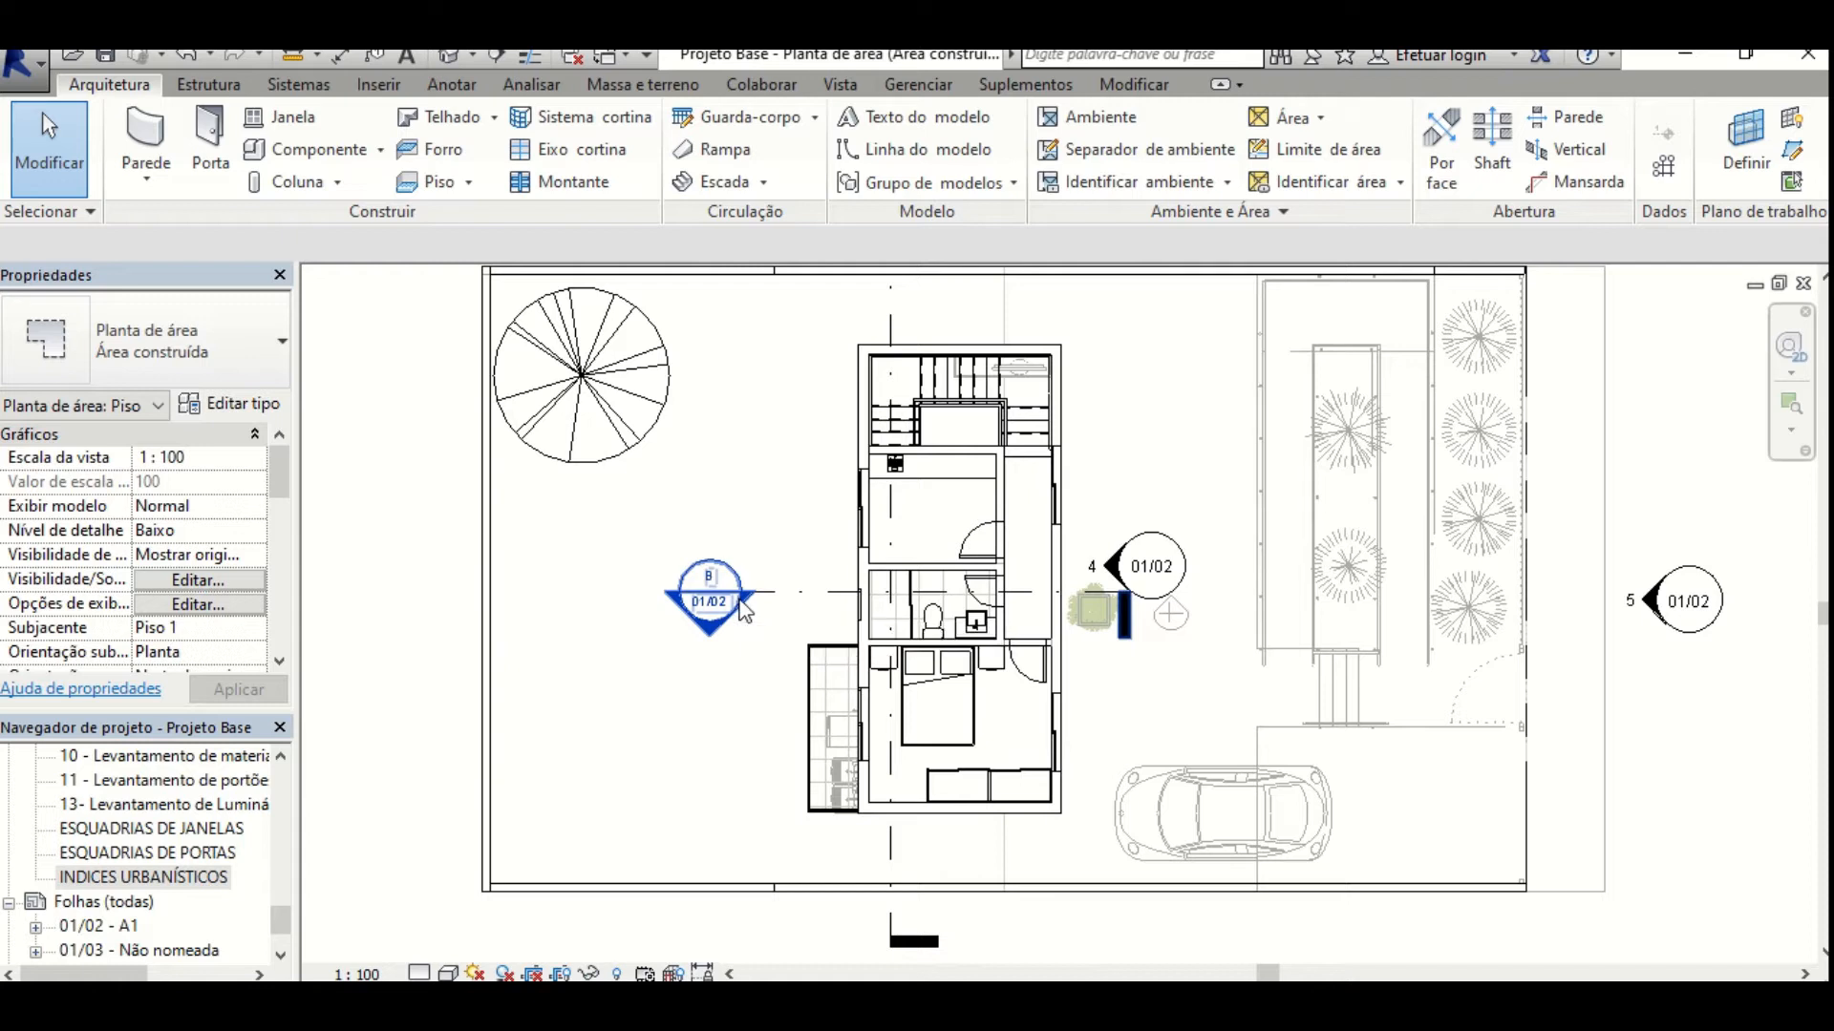
scroll(799, 650, up, 4)
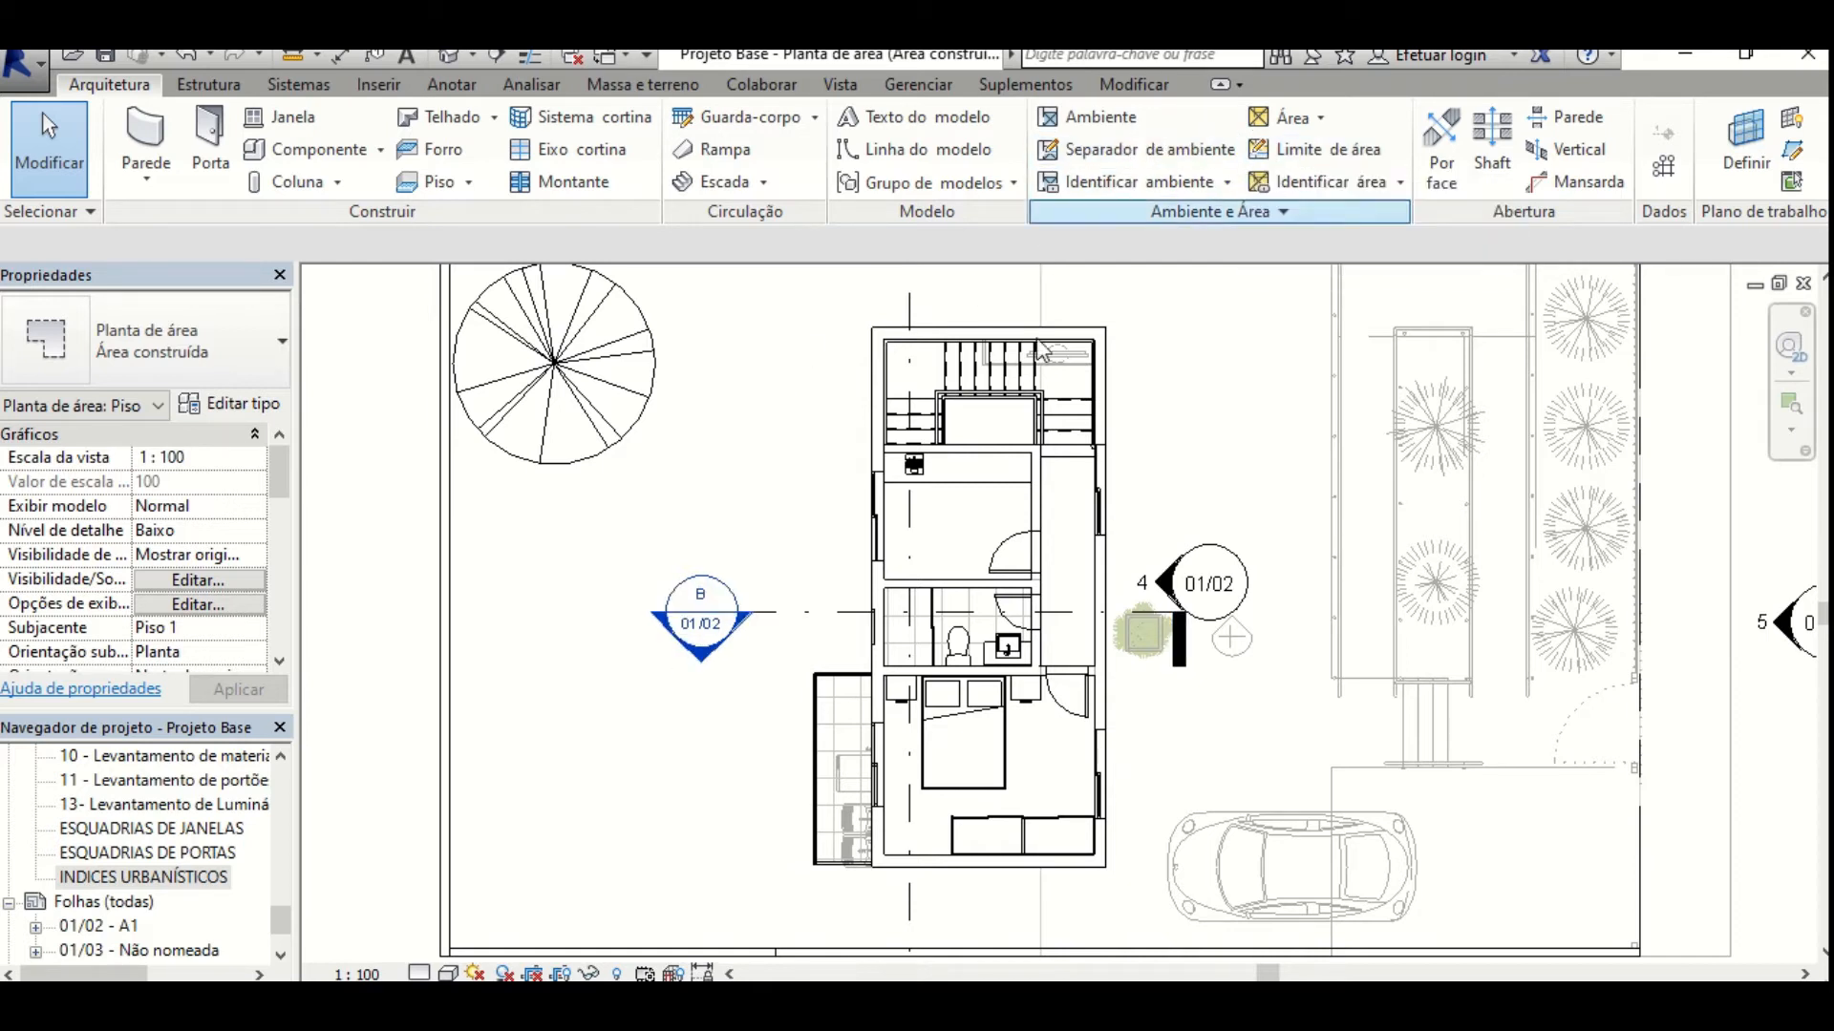
scroll(142, 903, down, 1)
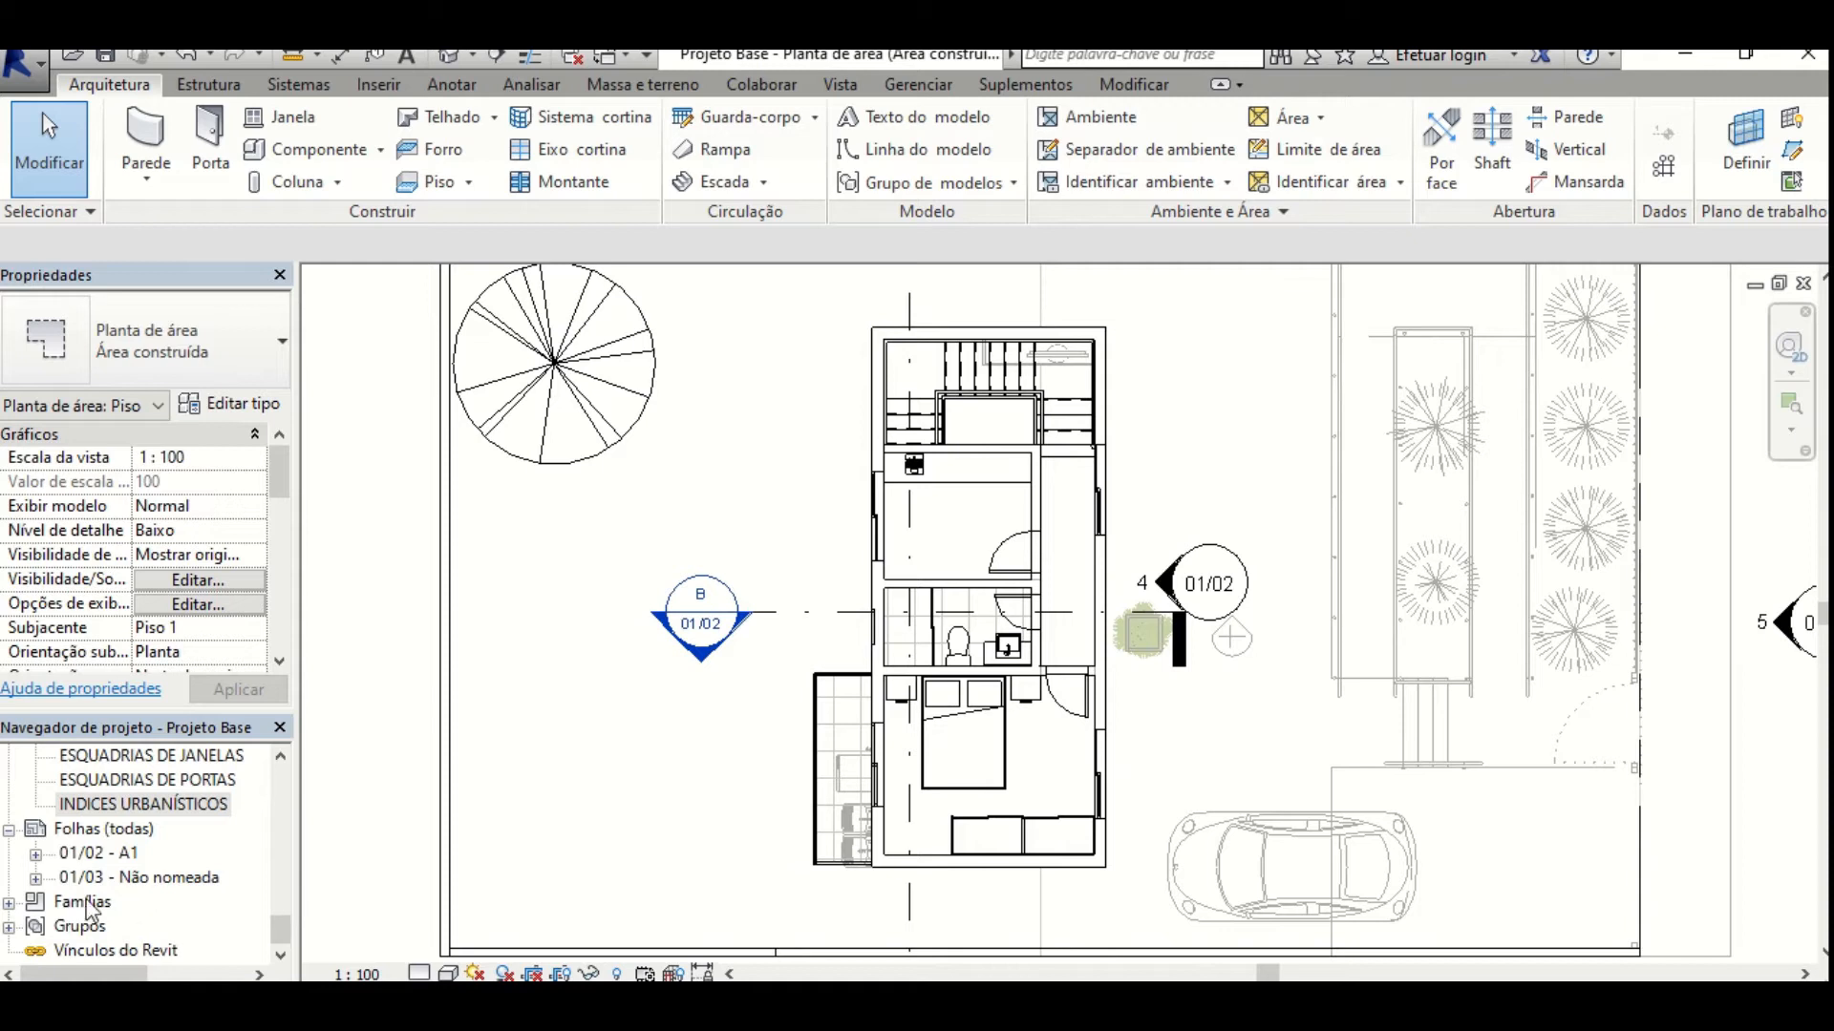
scroll(90, 907, up, 2)
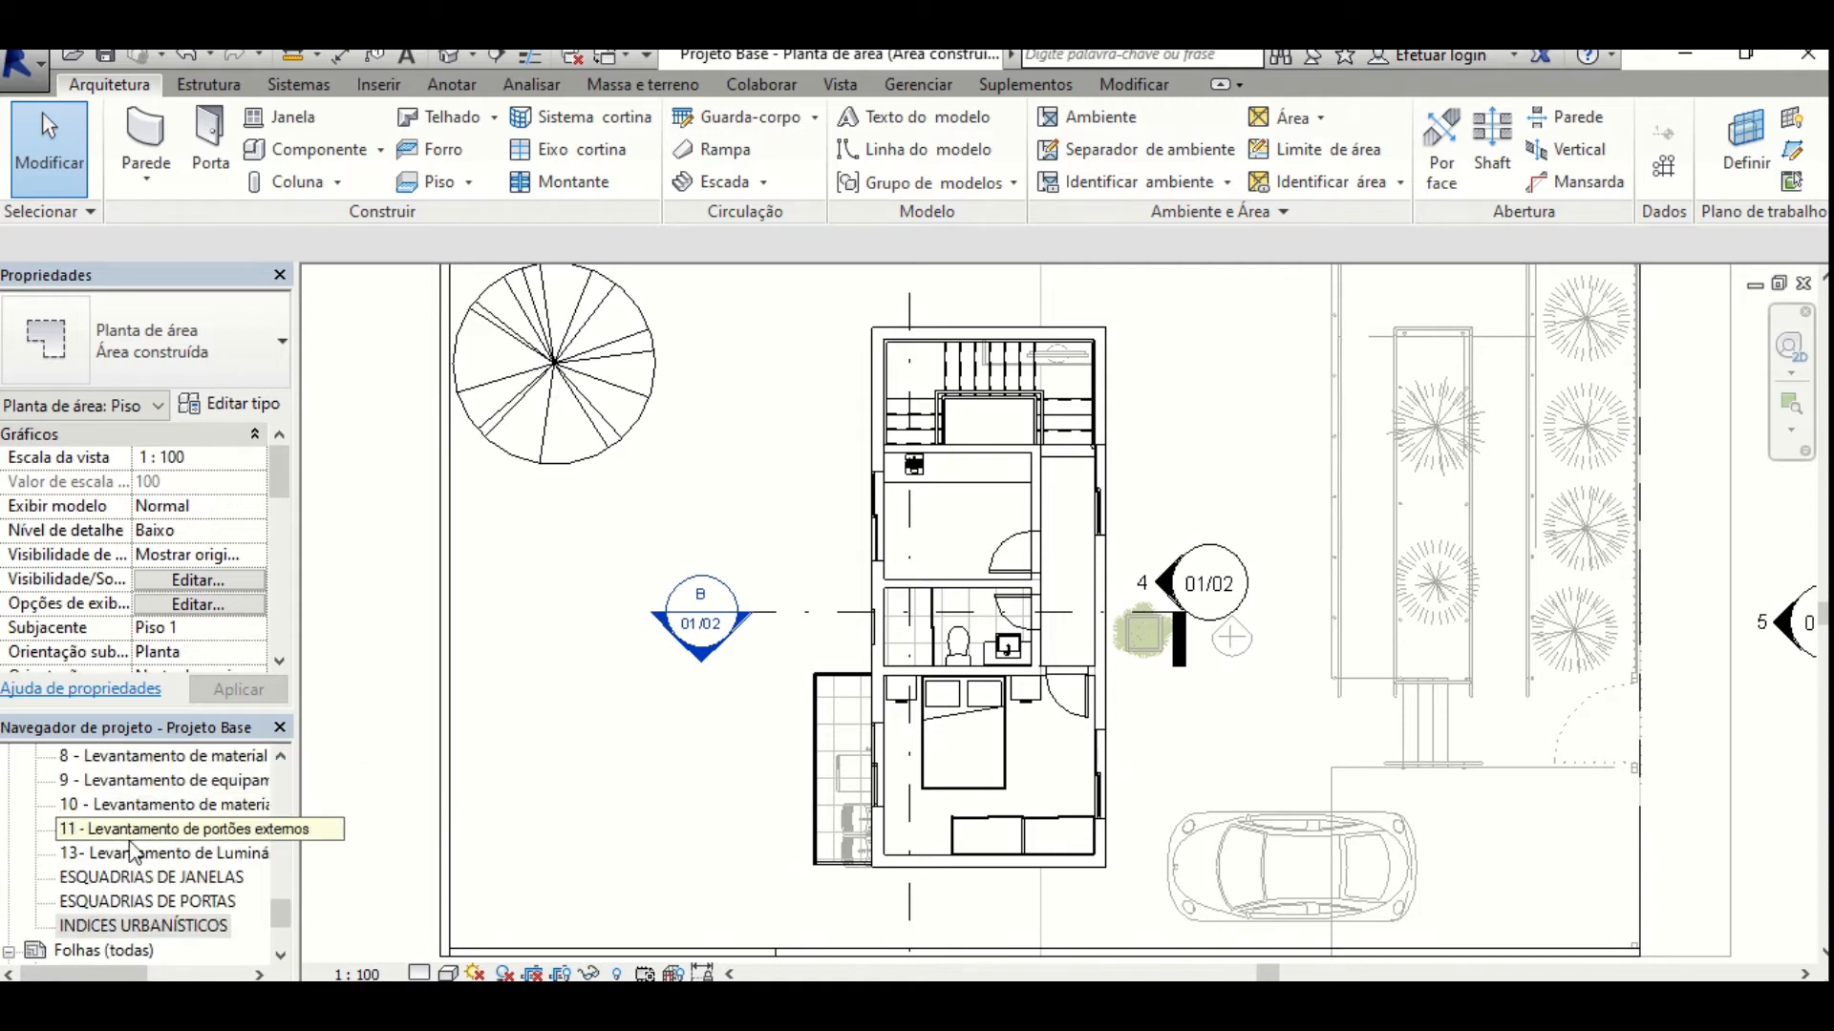
click(143, 926)
scroll(101, 883, up, 5)
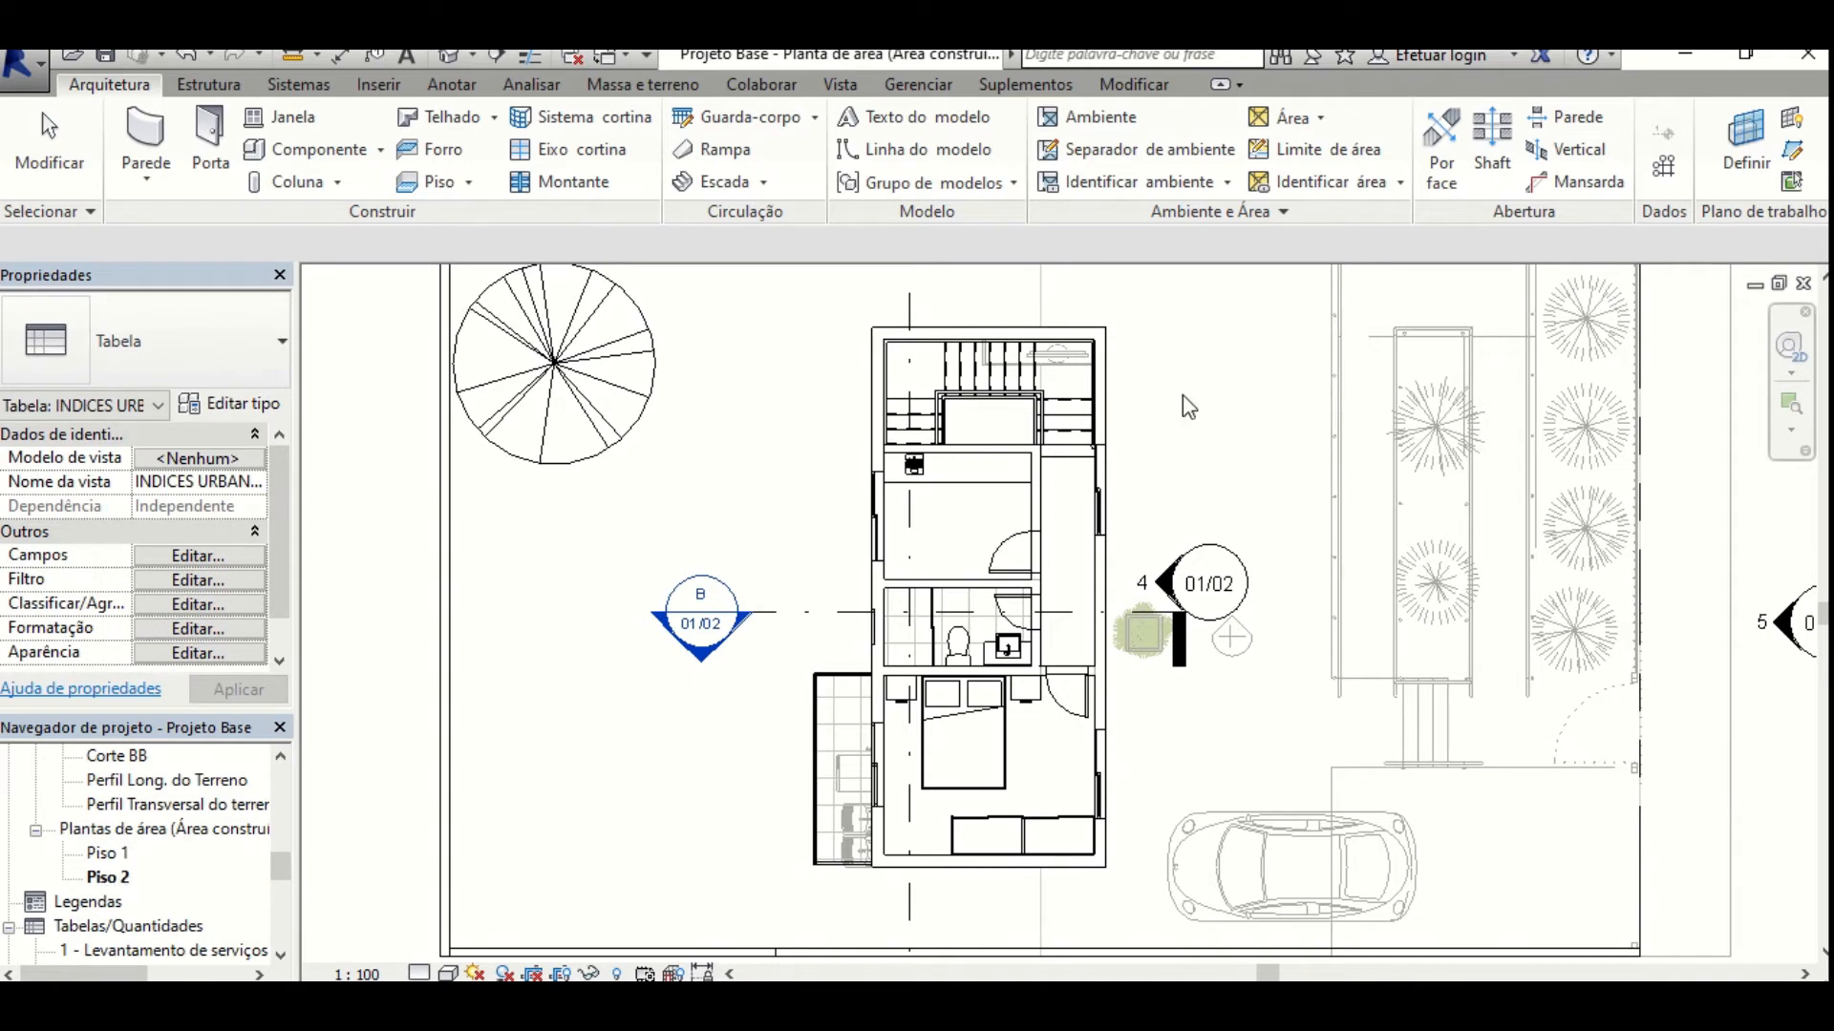
Draw straight area boundary lines along the outer faces of the house's upper and left walls, down to the balcony.
click(1352, 153)
click(1191, 120)
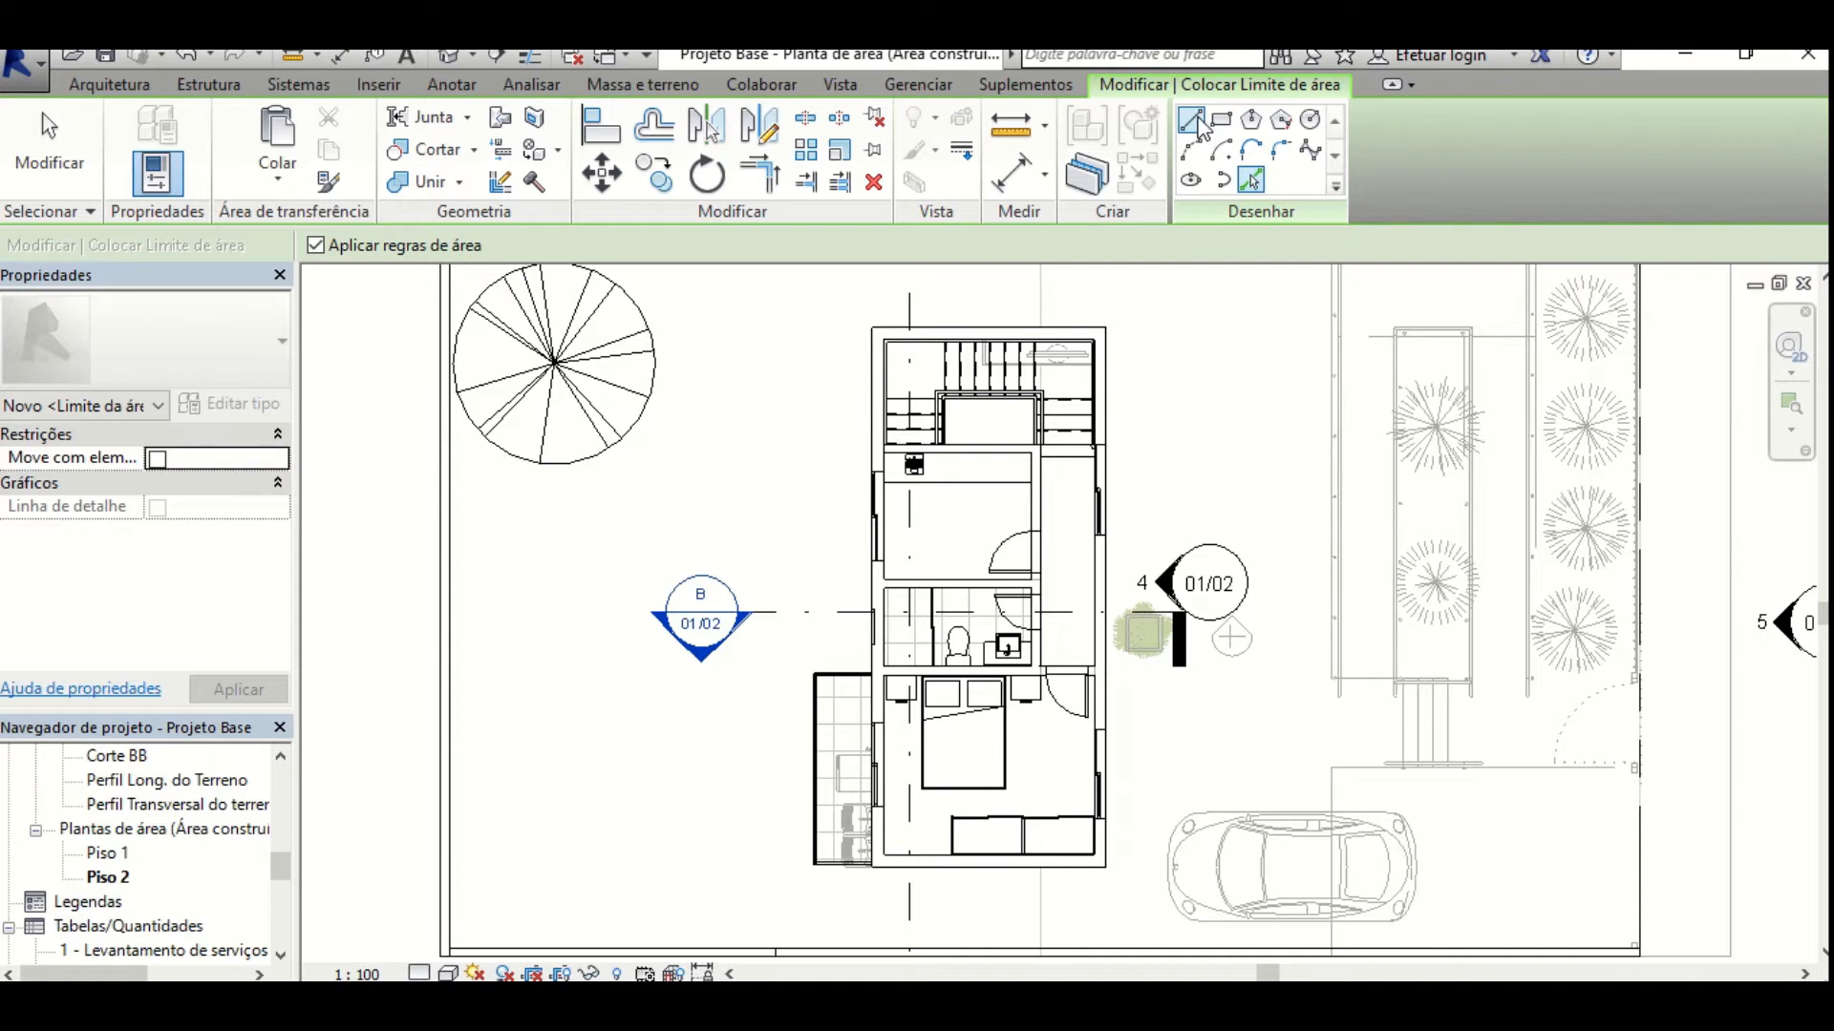
click(1106, 327)
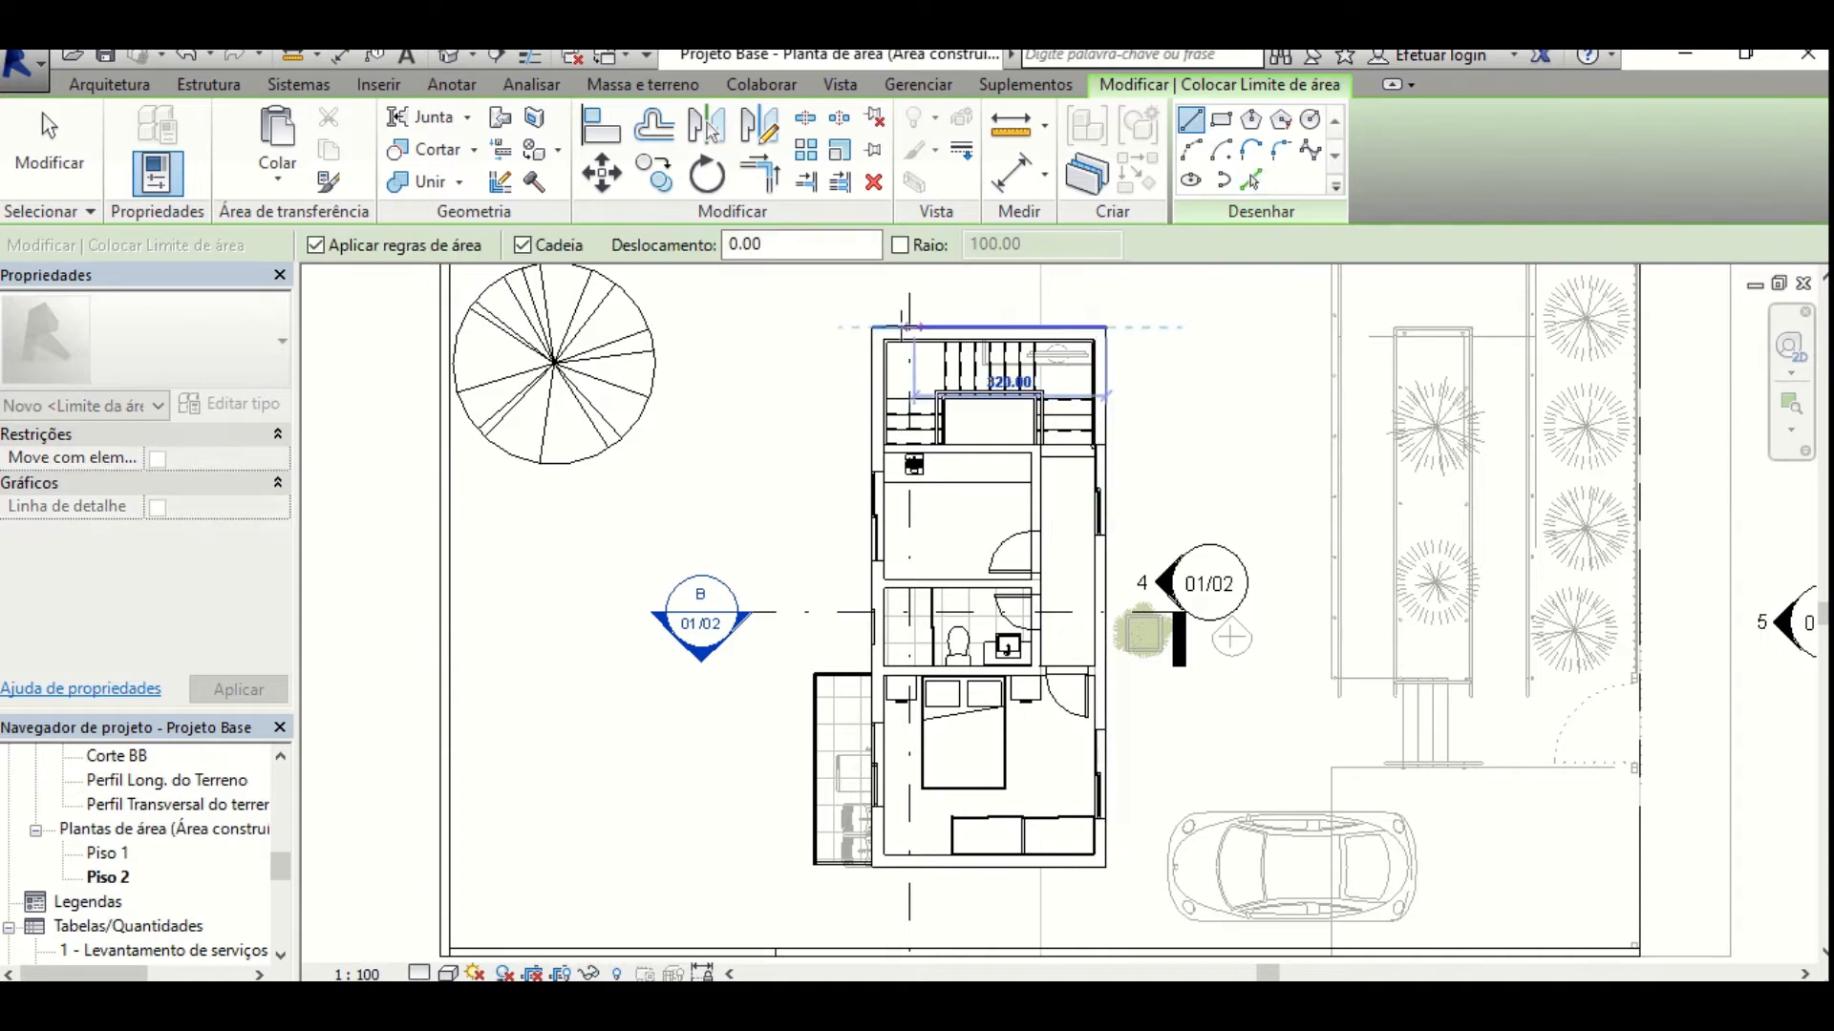
click(873, 327)
scroll(860, 683, up, 2)
scroll(859, 682, up, 2)
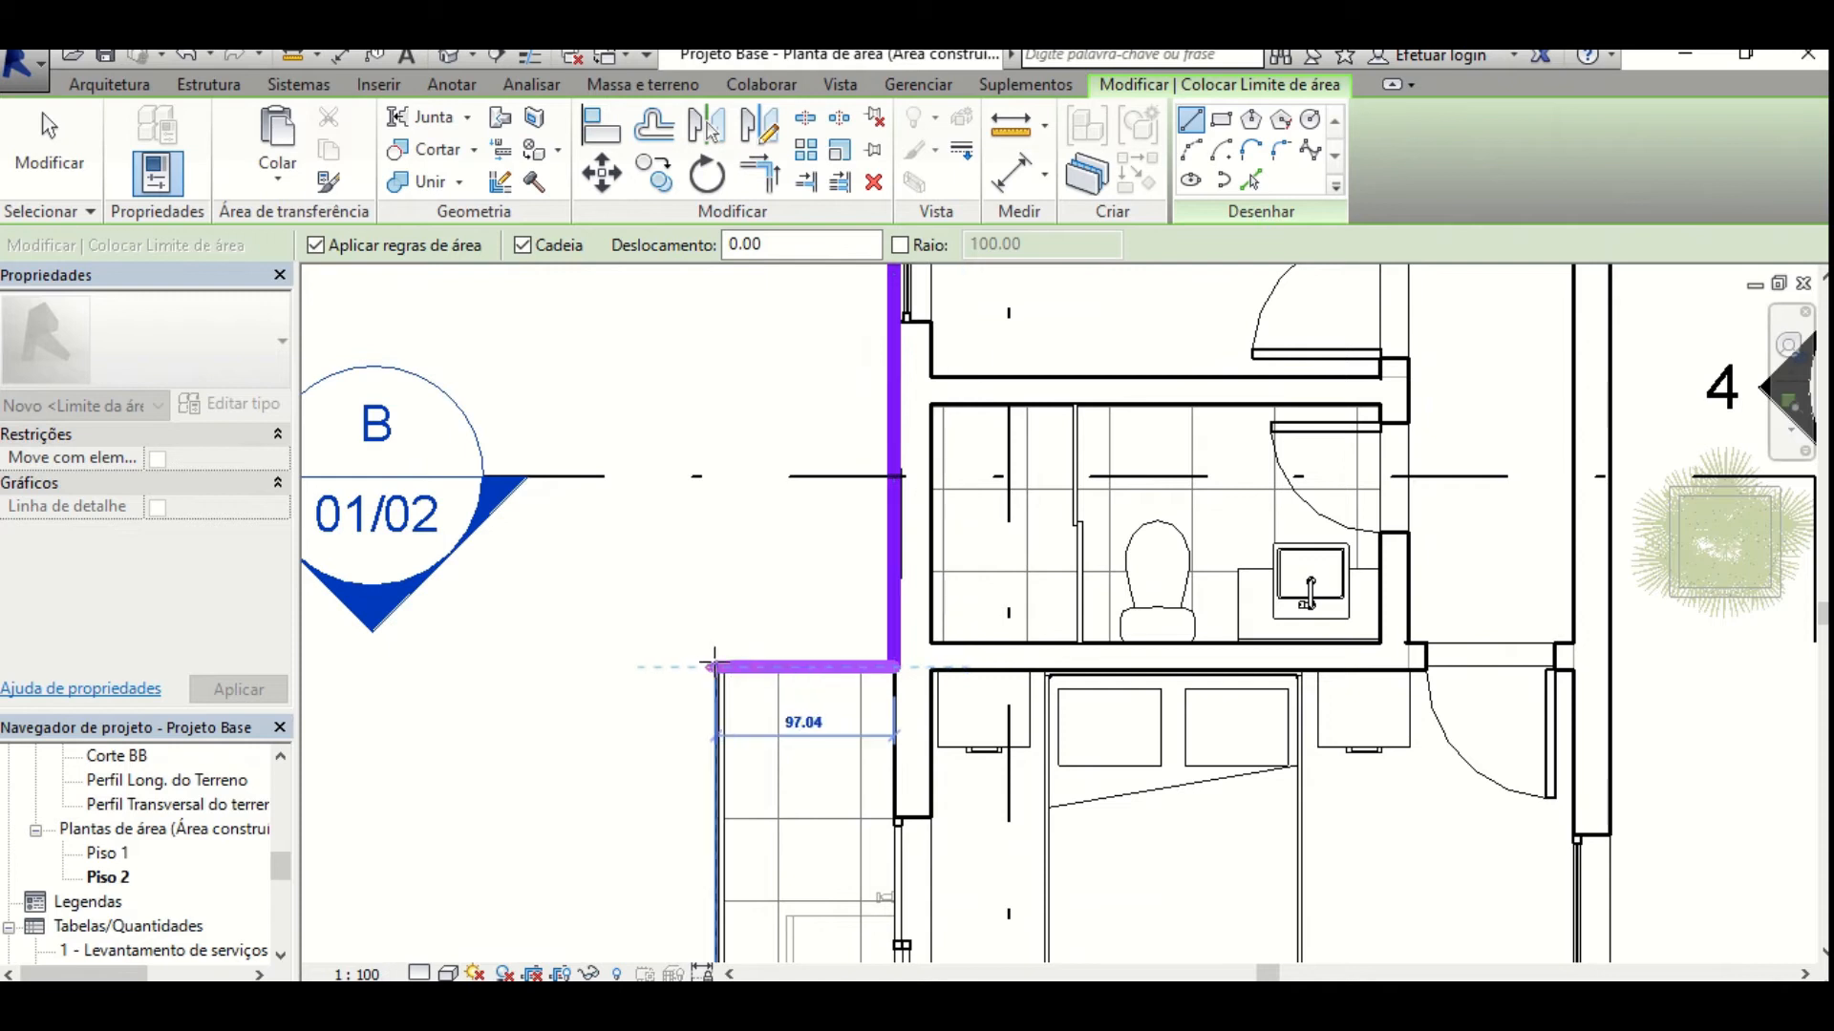
Continue the area boundary 96 outward along the balcony's upper edge and down its outer side, then end the chain.
scroll(716, 666, up, 5)
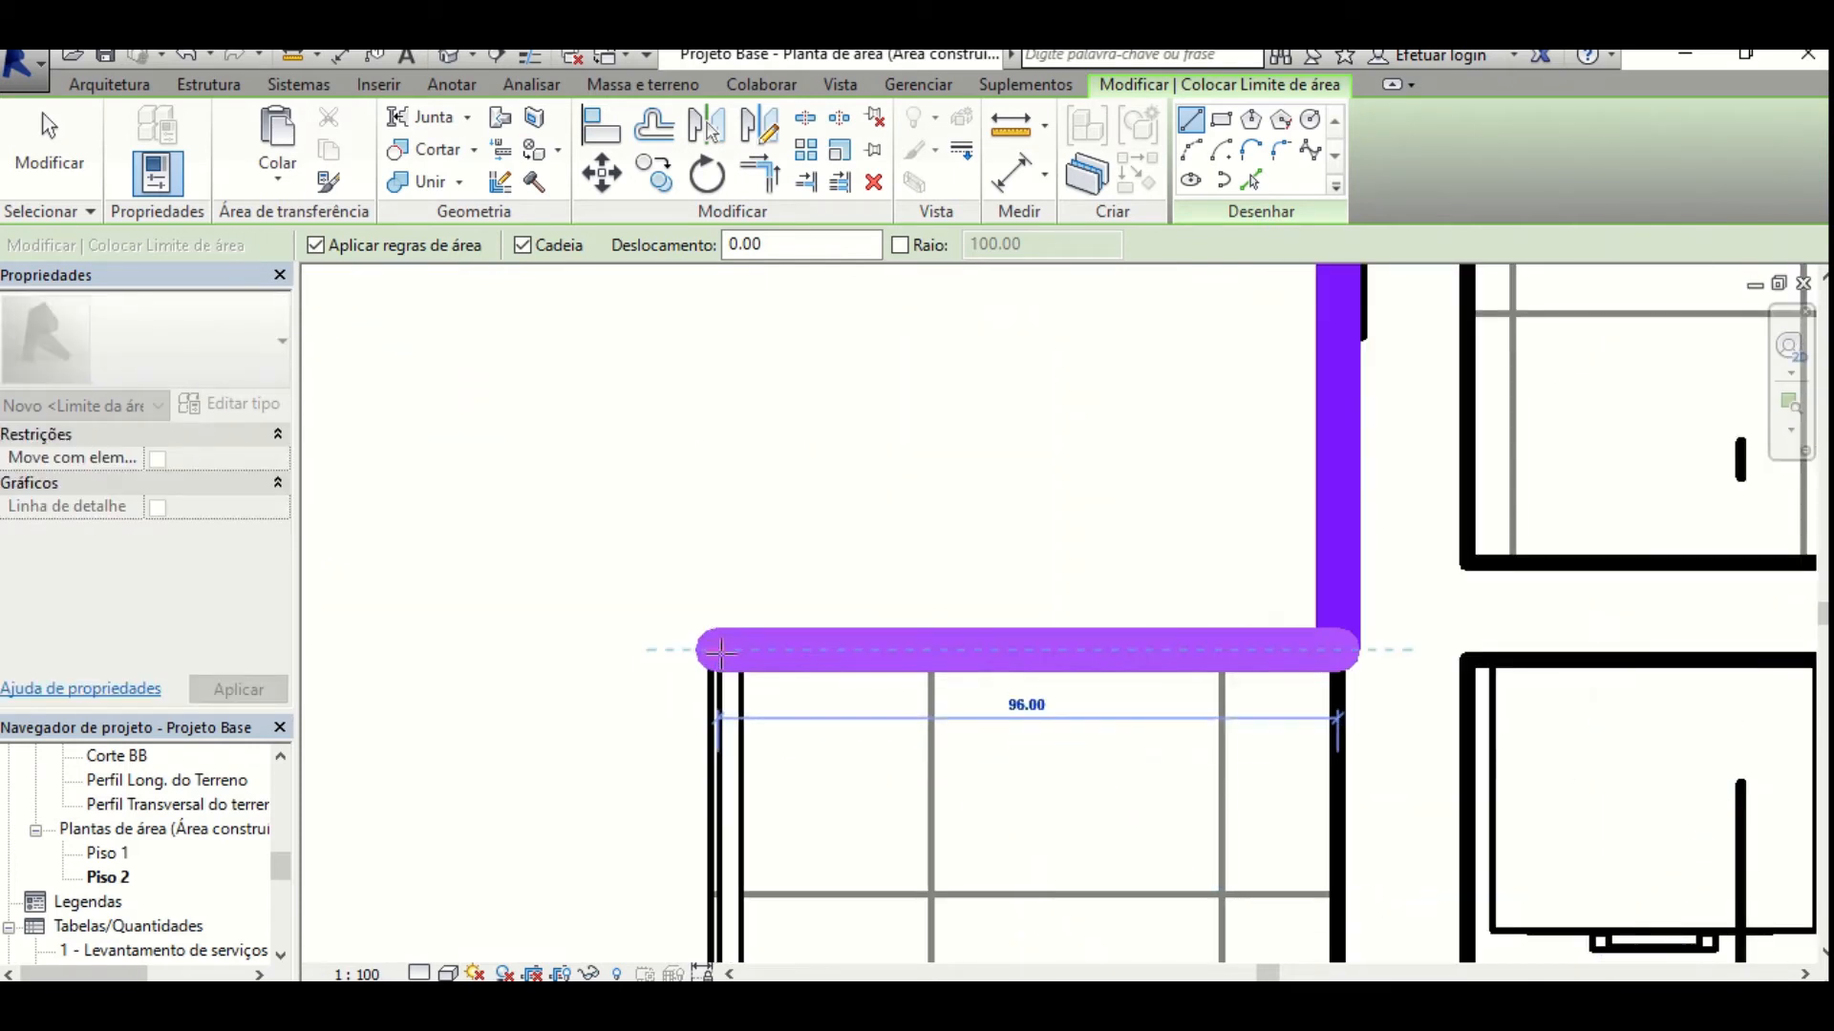
scroll(716, 650, down, 2)
middle_drag(742, 668, 802, 258)
middle_drag(802, 619, 846, 162)
middle_drag(822, 699, 840, 382)
scroll(840, 635, up, 1)
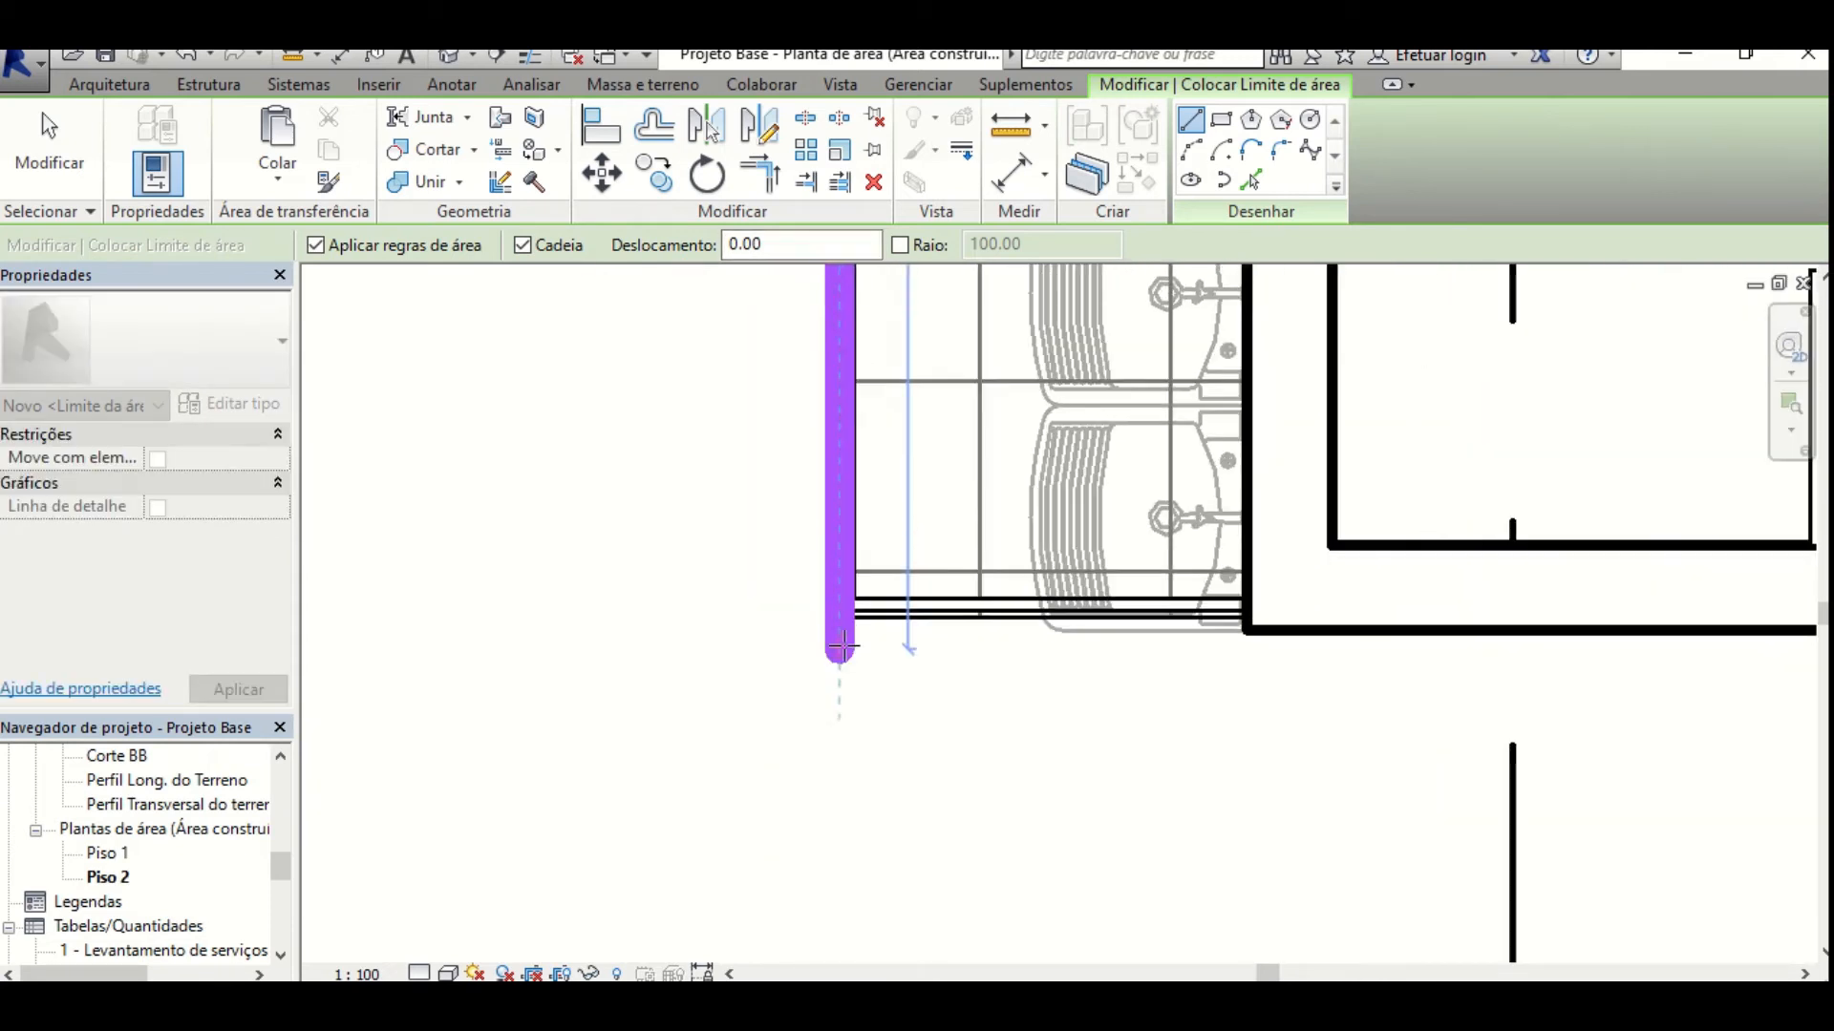
click(839, 619)
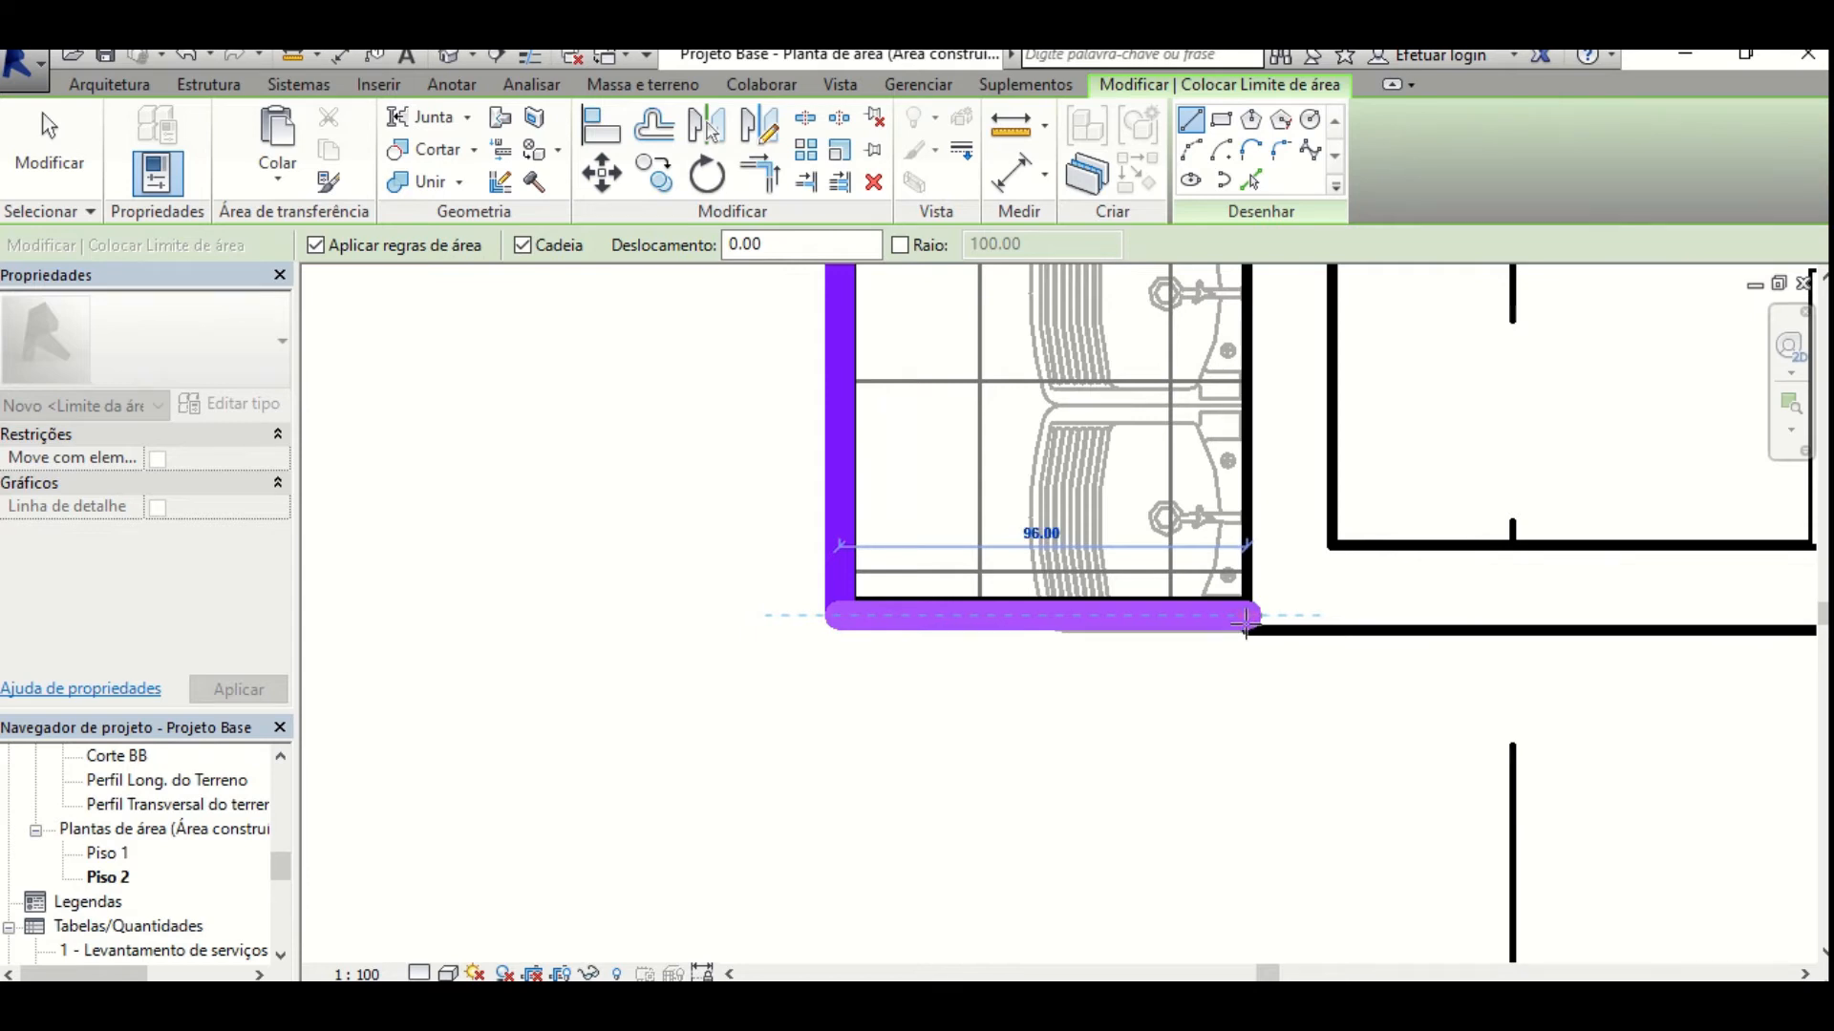
scroll(1246, 624, down, 3)
middle_drag(1246, 638, 1158, 655)
key(Escape)
Draw the lower area boundary line, about 486 long, from the house's lower right corner to the balcony's outer corner.
scroll(1282, 643, down, 1)
middle_drag(1282, 643, 961, 658)
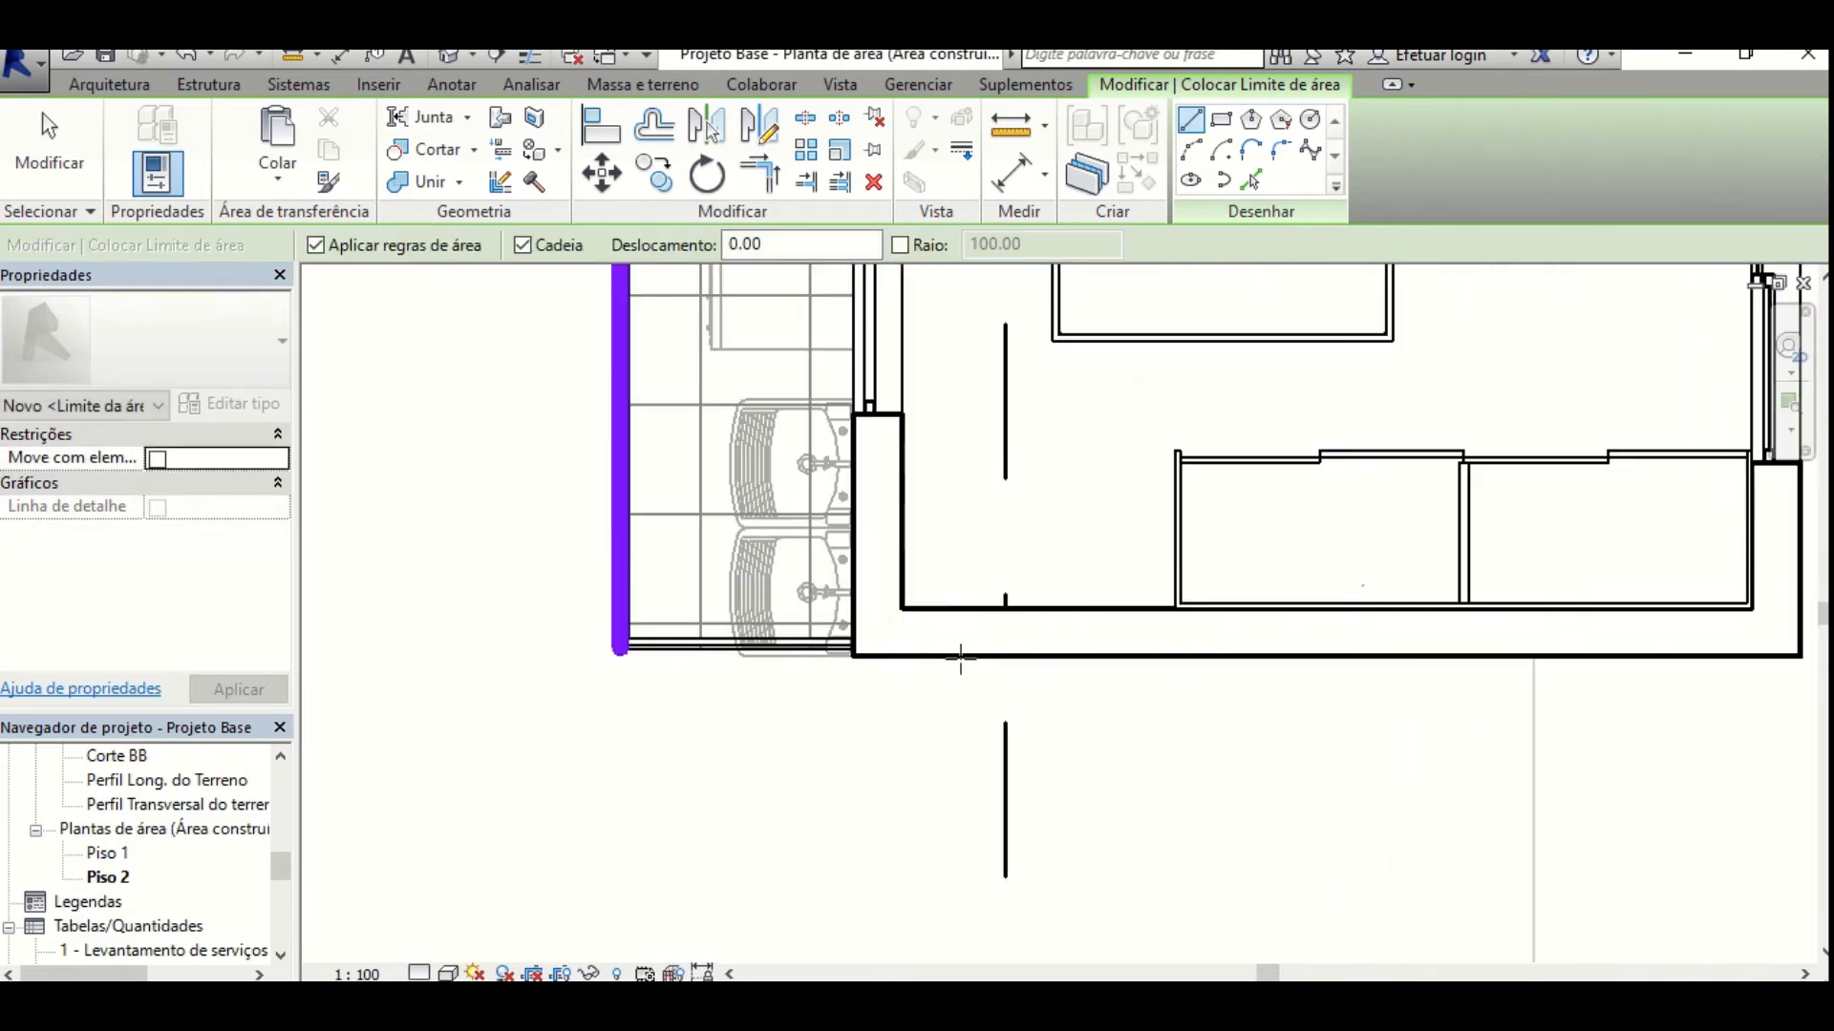
click(1801, 655)
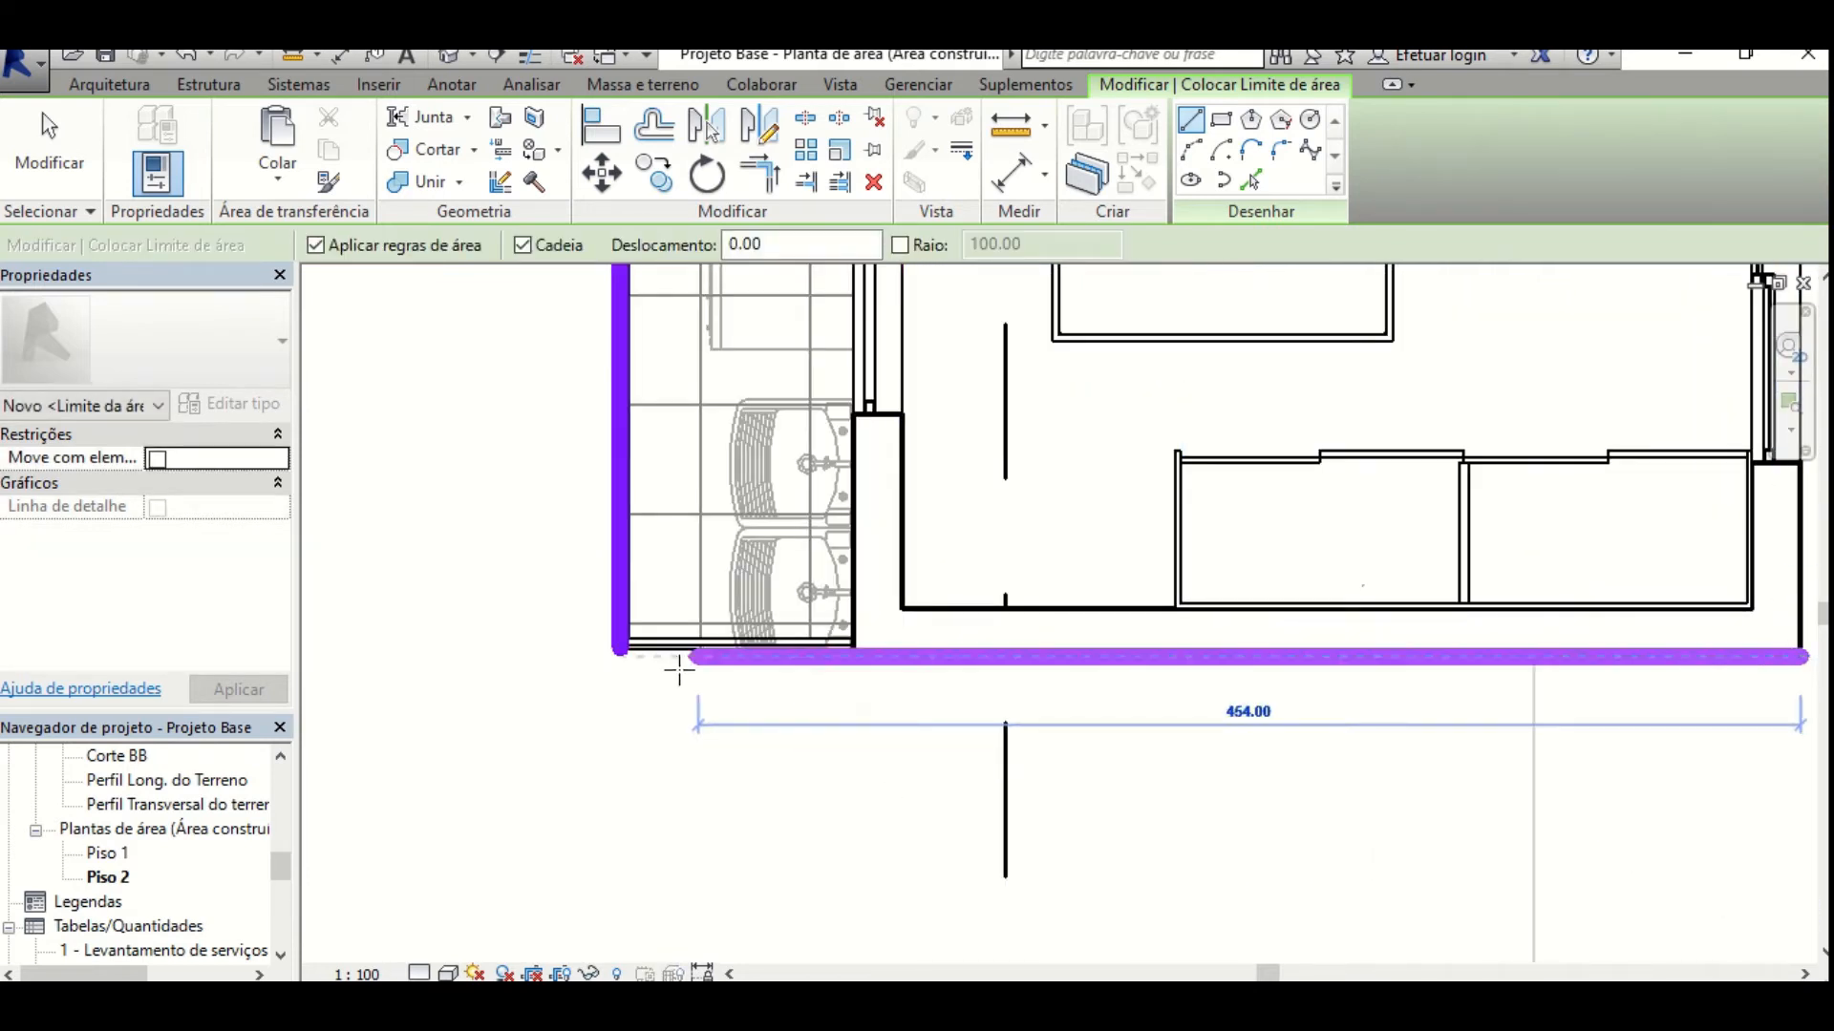
click(626, 659)
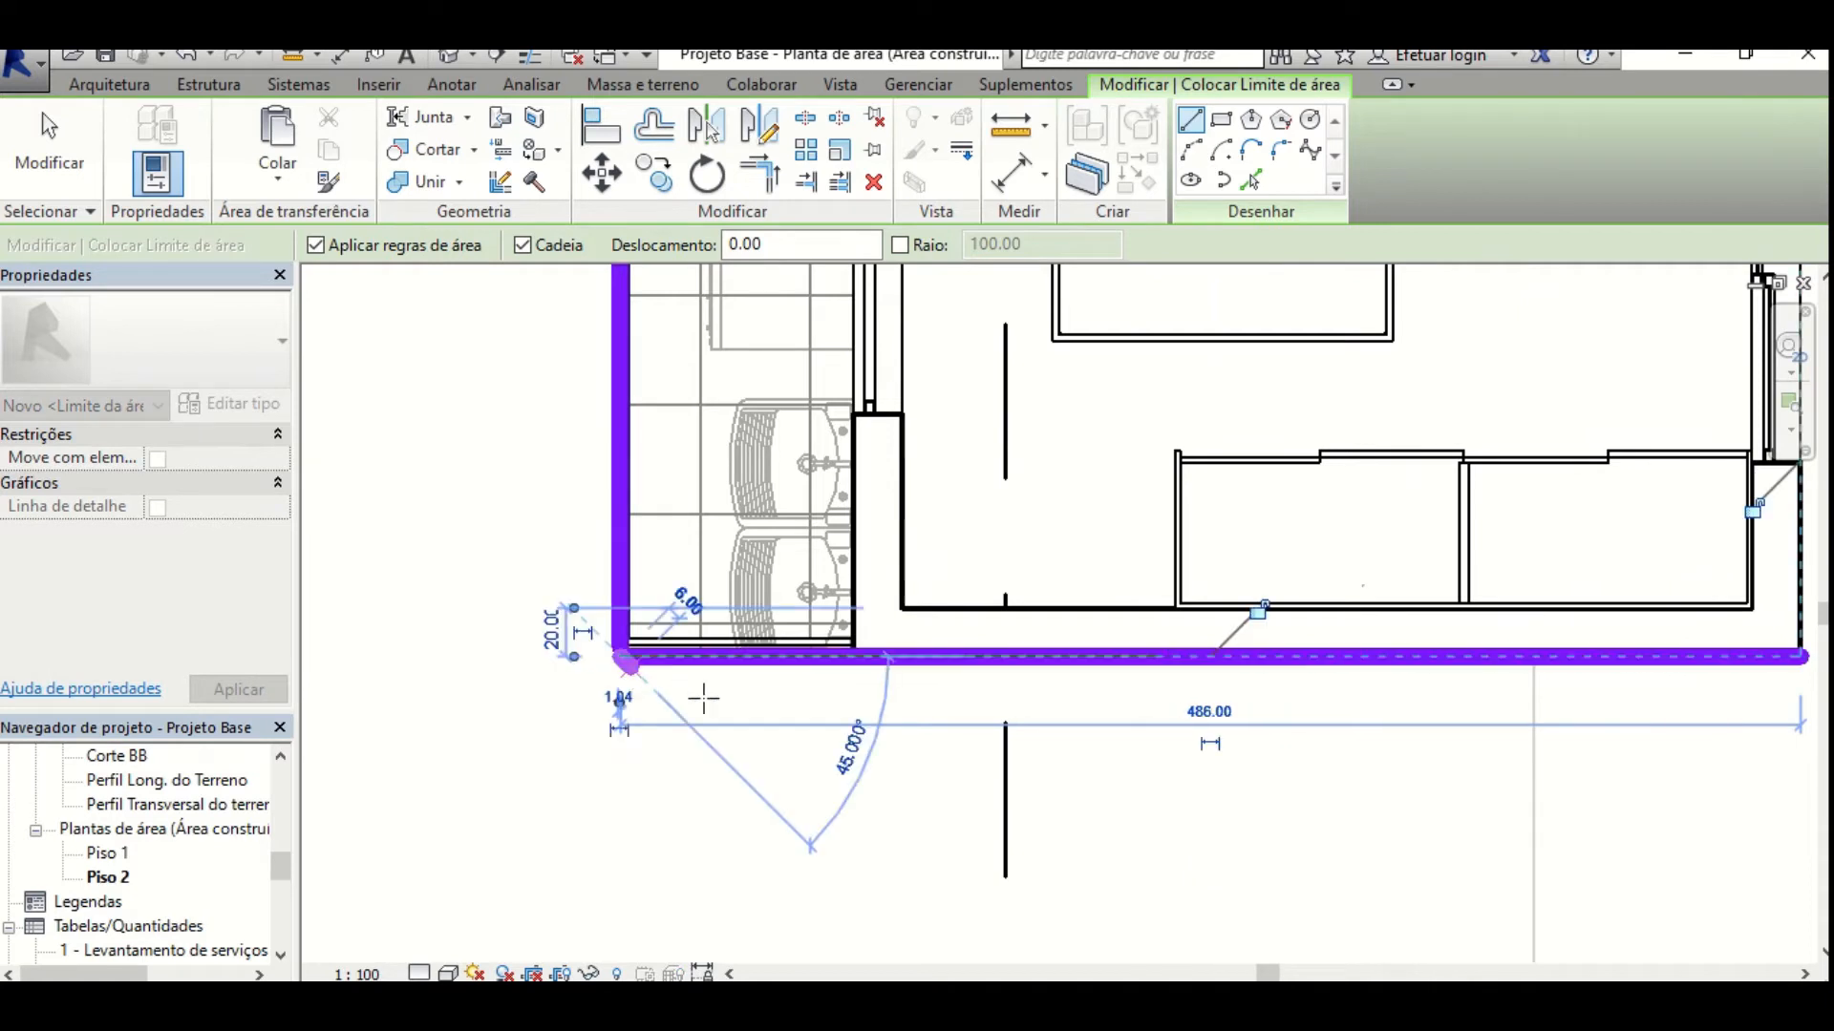
scroll(714, 698, down, 3)
key(Escape)
scroll(966, 685, down, 1)
middle_drag(982, 728, 962, 894)
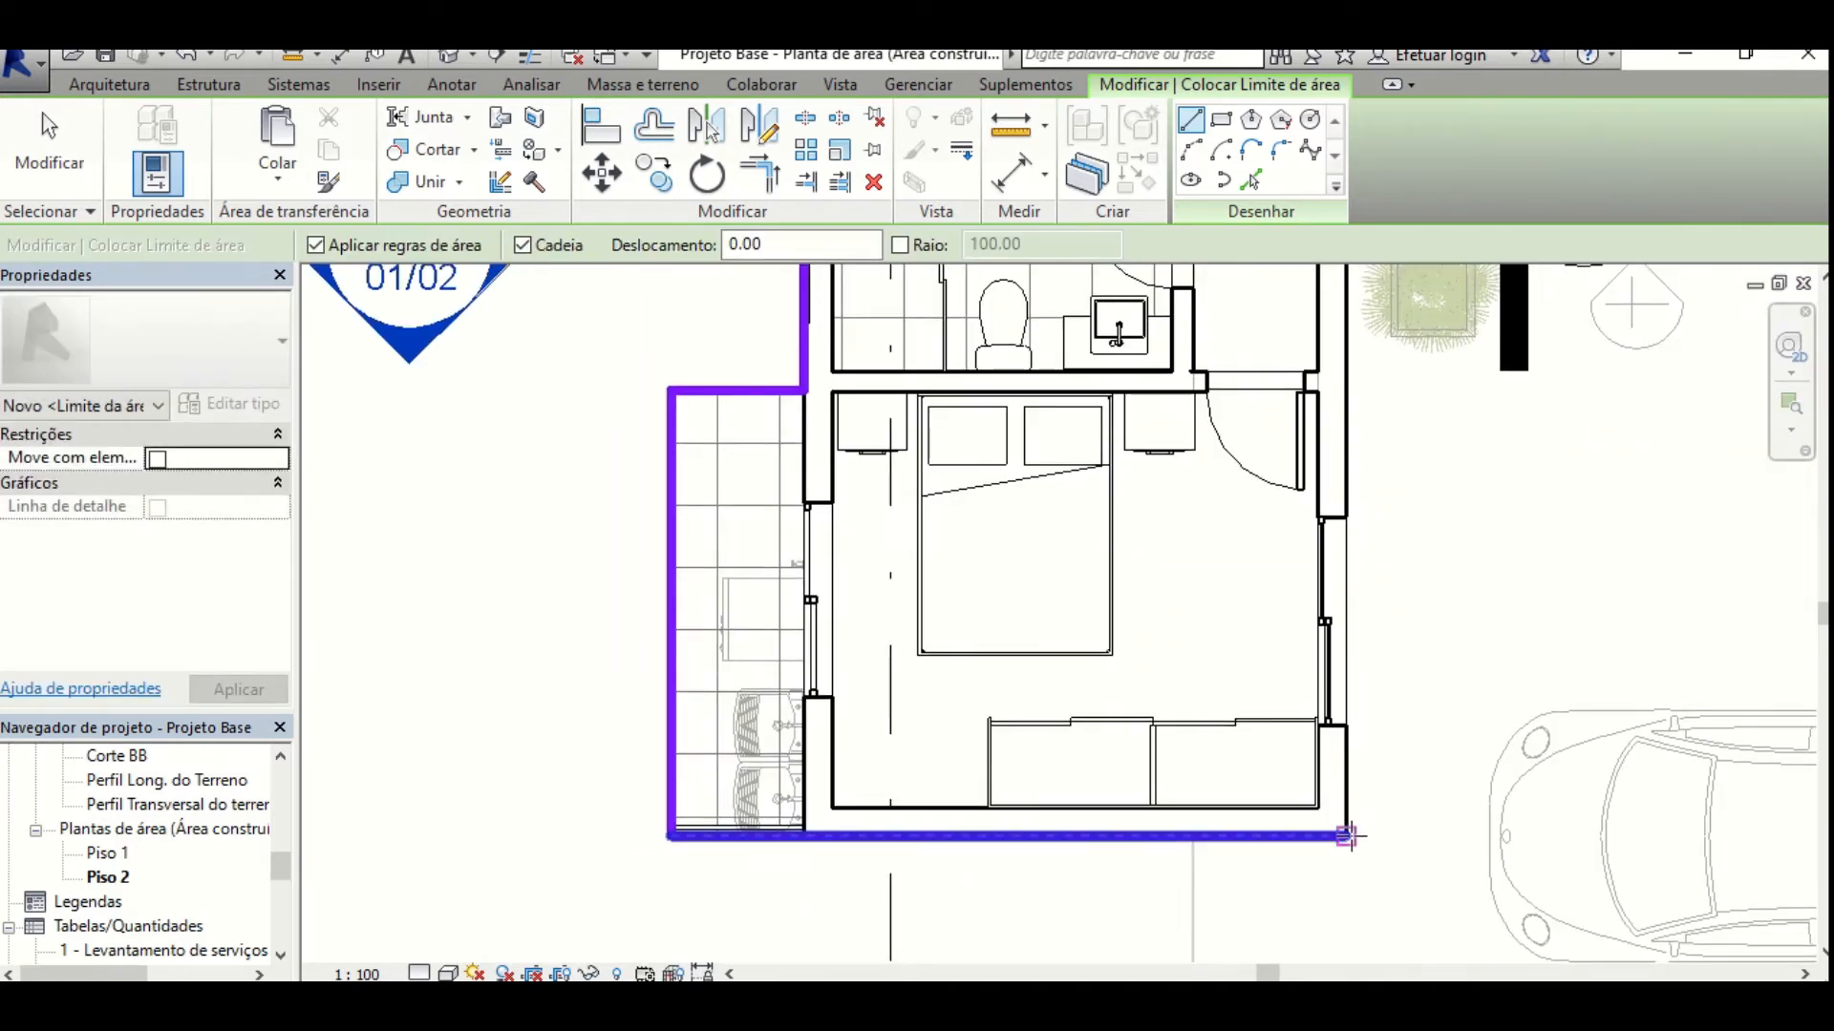
Close the area boundary with a line along the right exterior wall, from the lower corner to the upper corner.
click(1347, 837)
scroll(1347, 837, down, 3)
middle_drag(1347, 535, 1336, 814)
click(1340, 304)
scroll(1335, 315, down, 2)
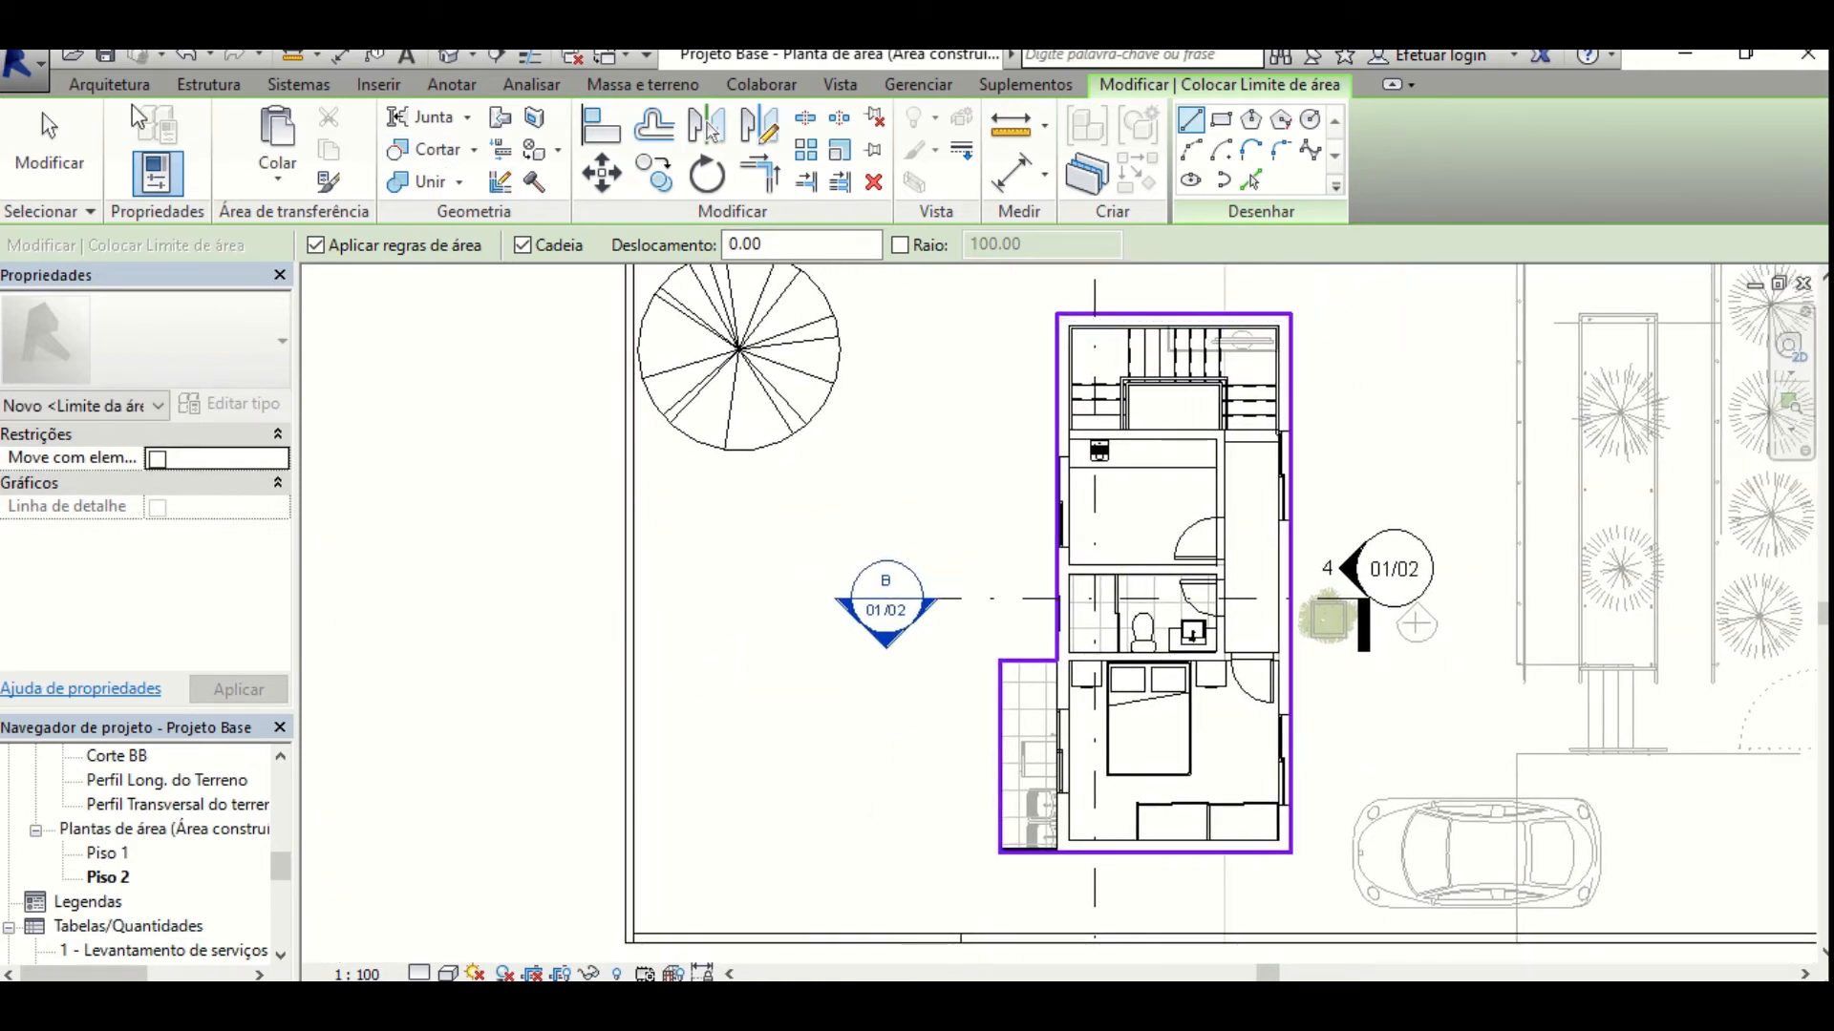
Place a tagged area inside the closed boundary of the Piso 2 house outline.
click(109, 84)
click(1320, 118)
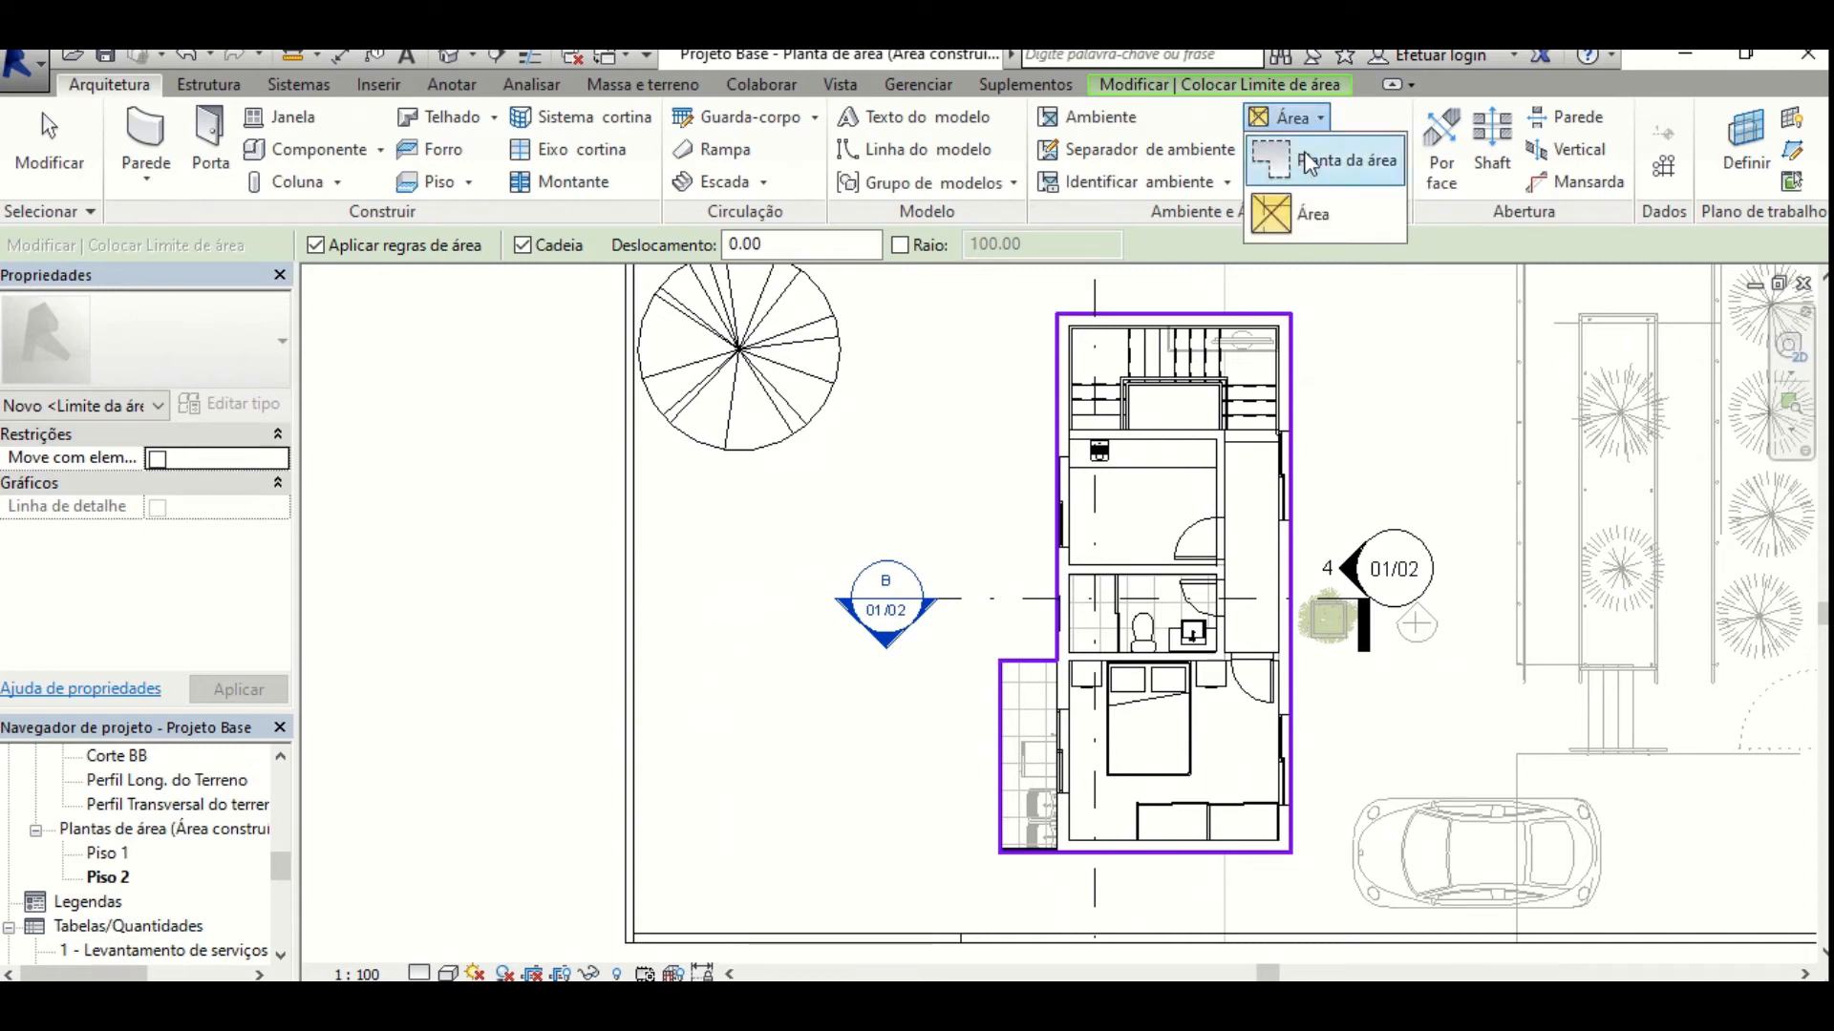
click(1313, 214)
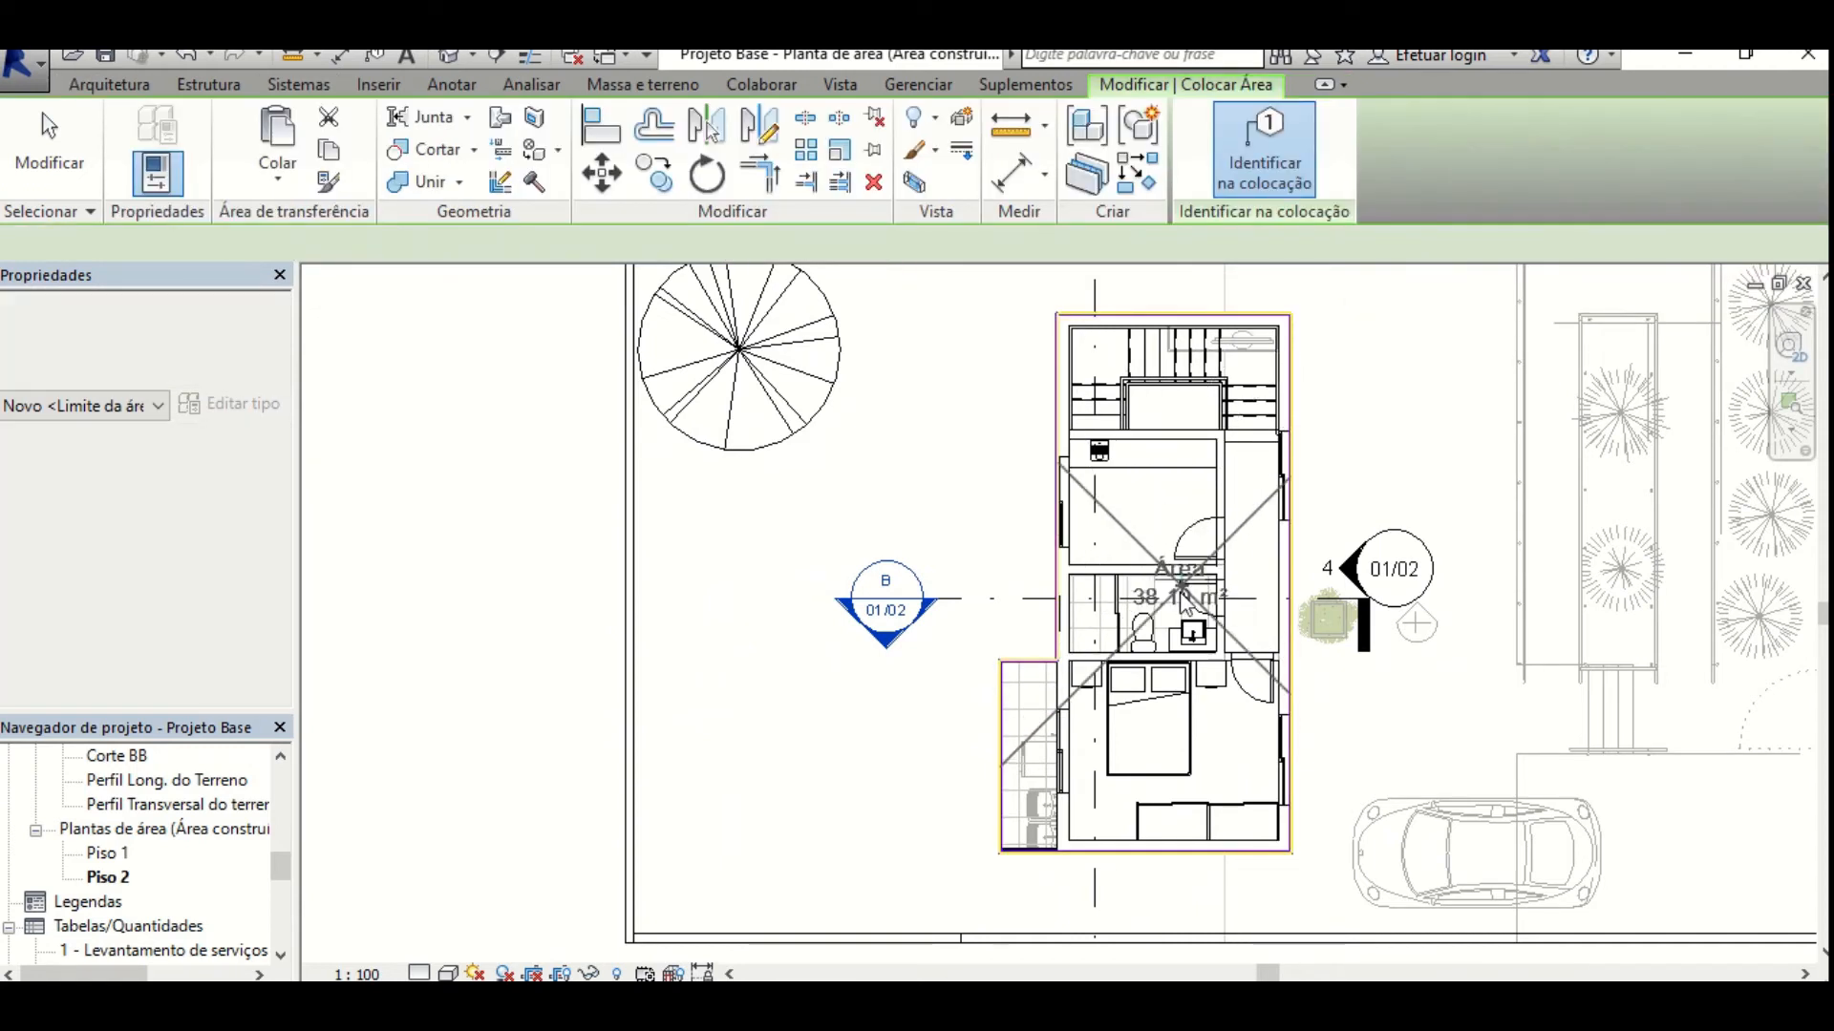
click(1182, 601)
scroll(1182, 601, up, 3)
key(Escape)
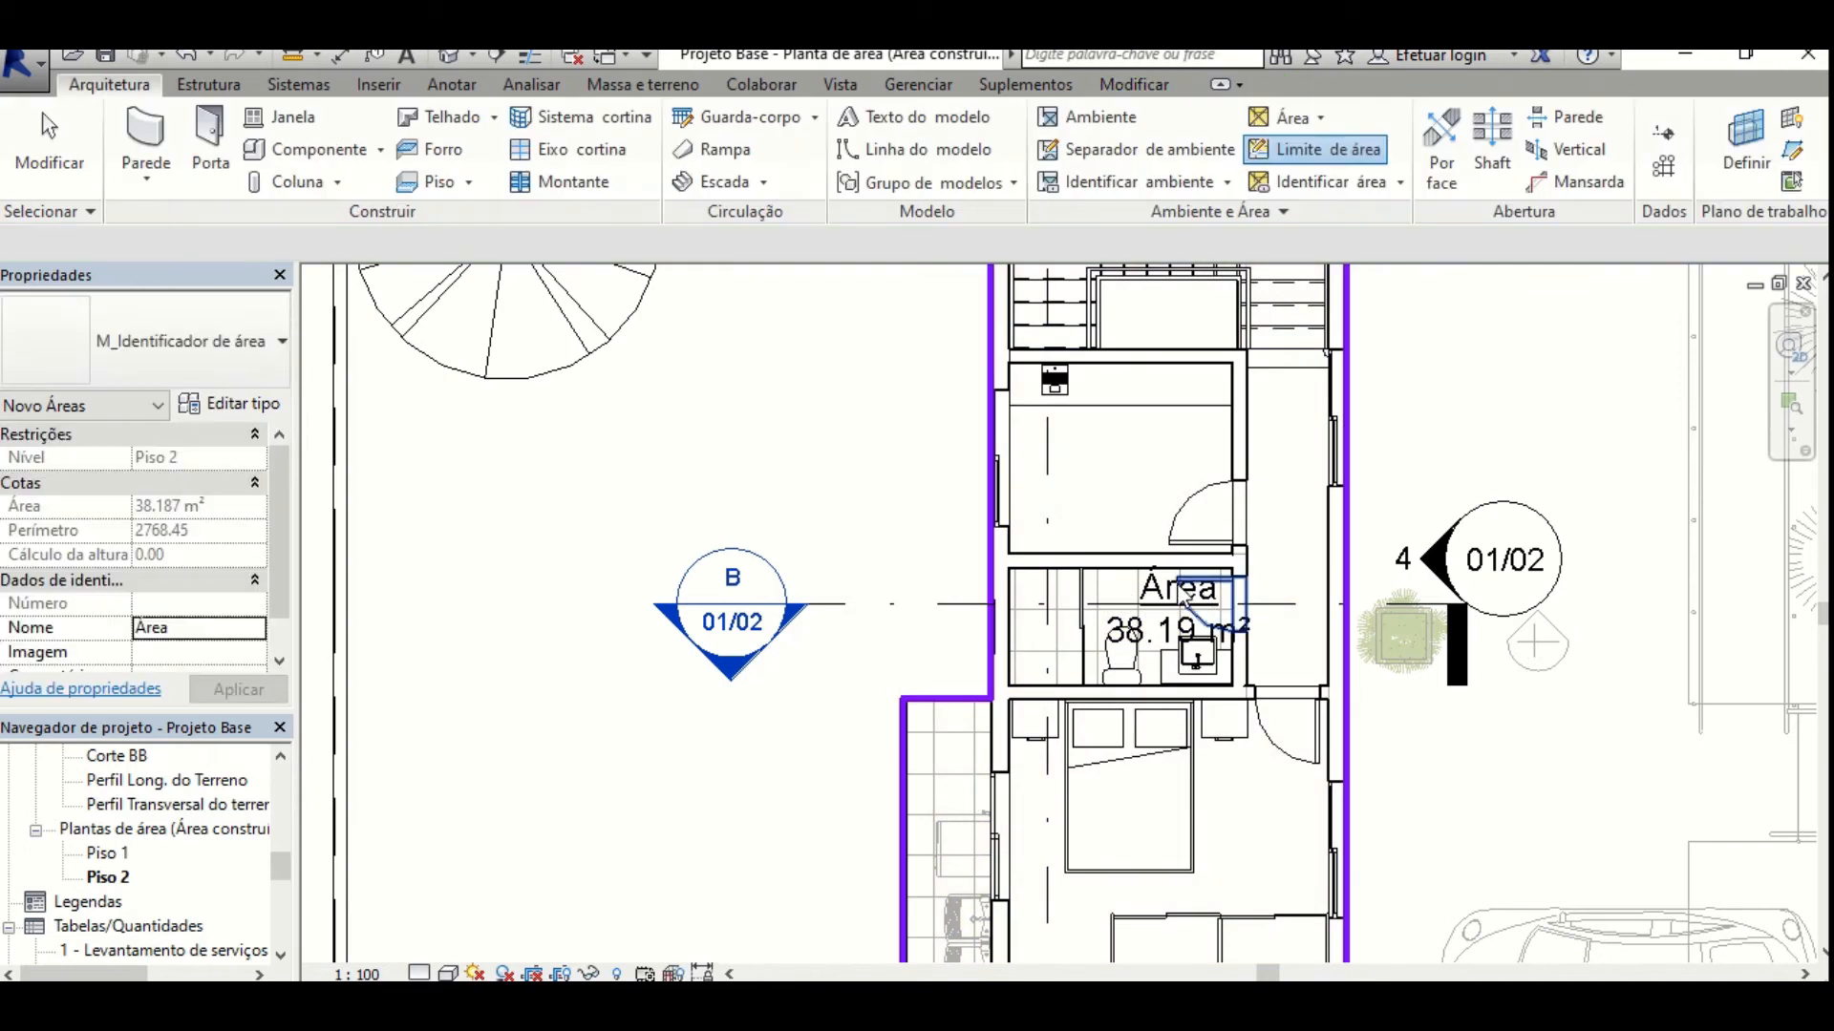
Rename the area tag on the Piso 2 plan as "Proj. do Pav. 2".
double_click(1157, 594)
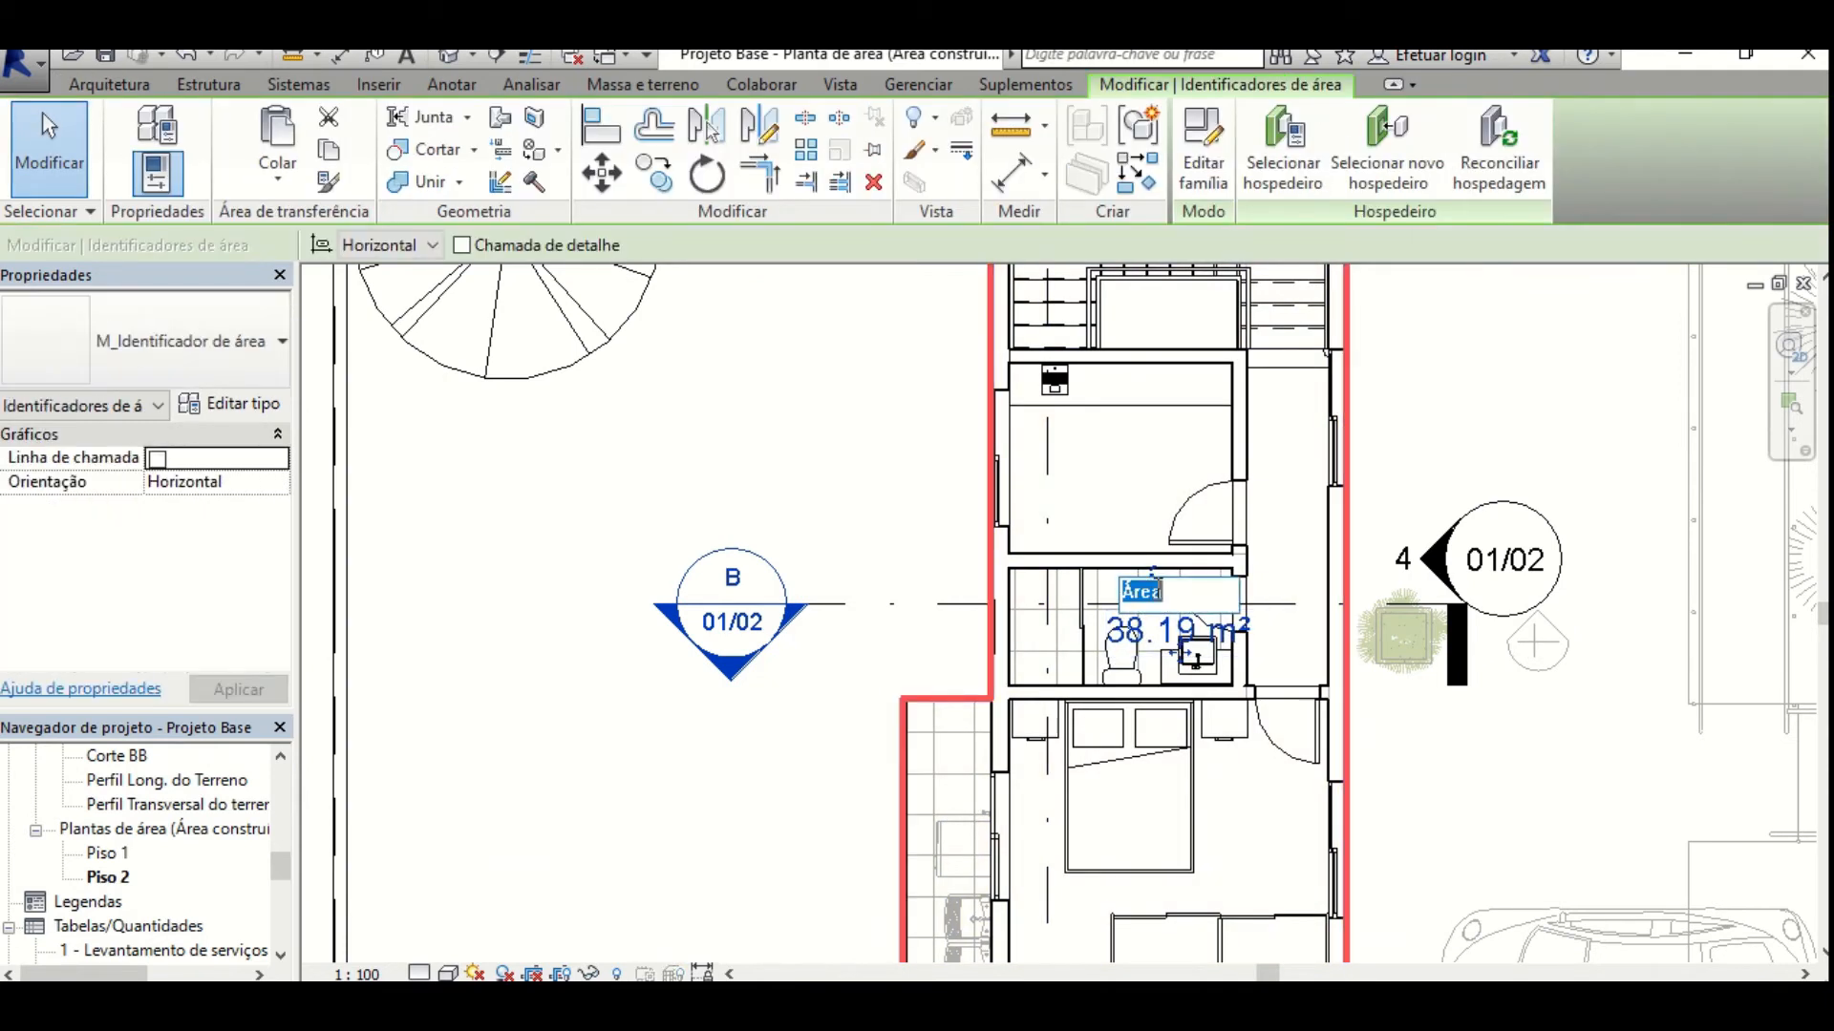
text(Pro)
text(j. )
text(do)
text( Pav)
text( 2)
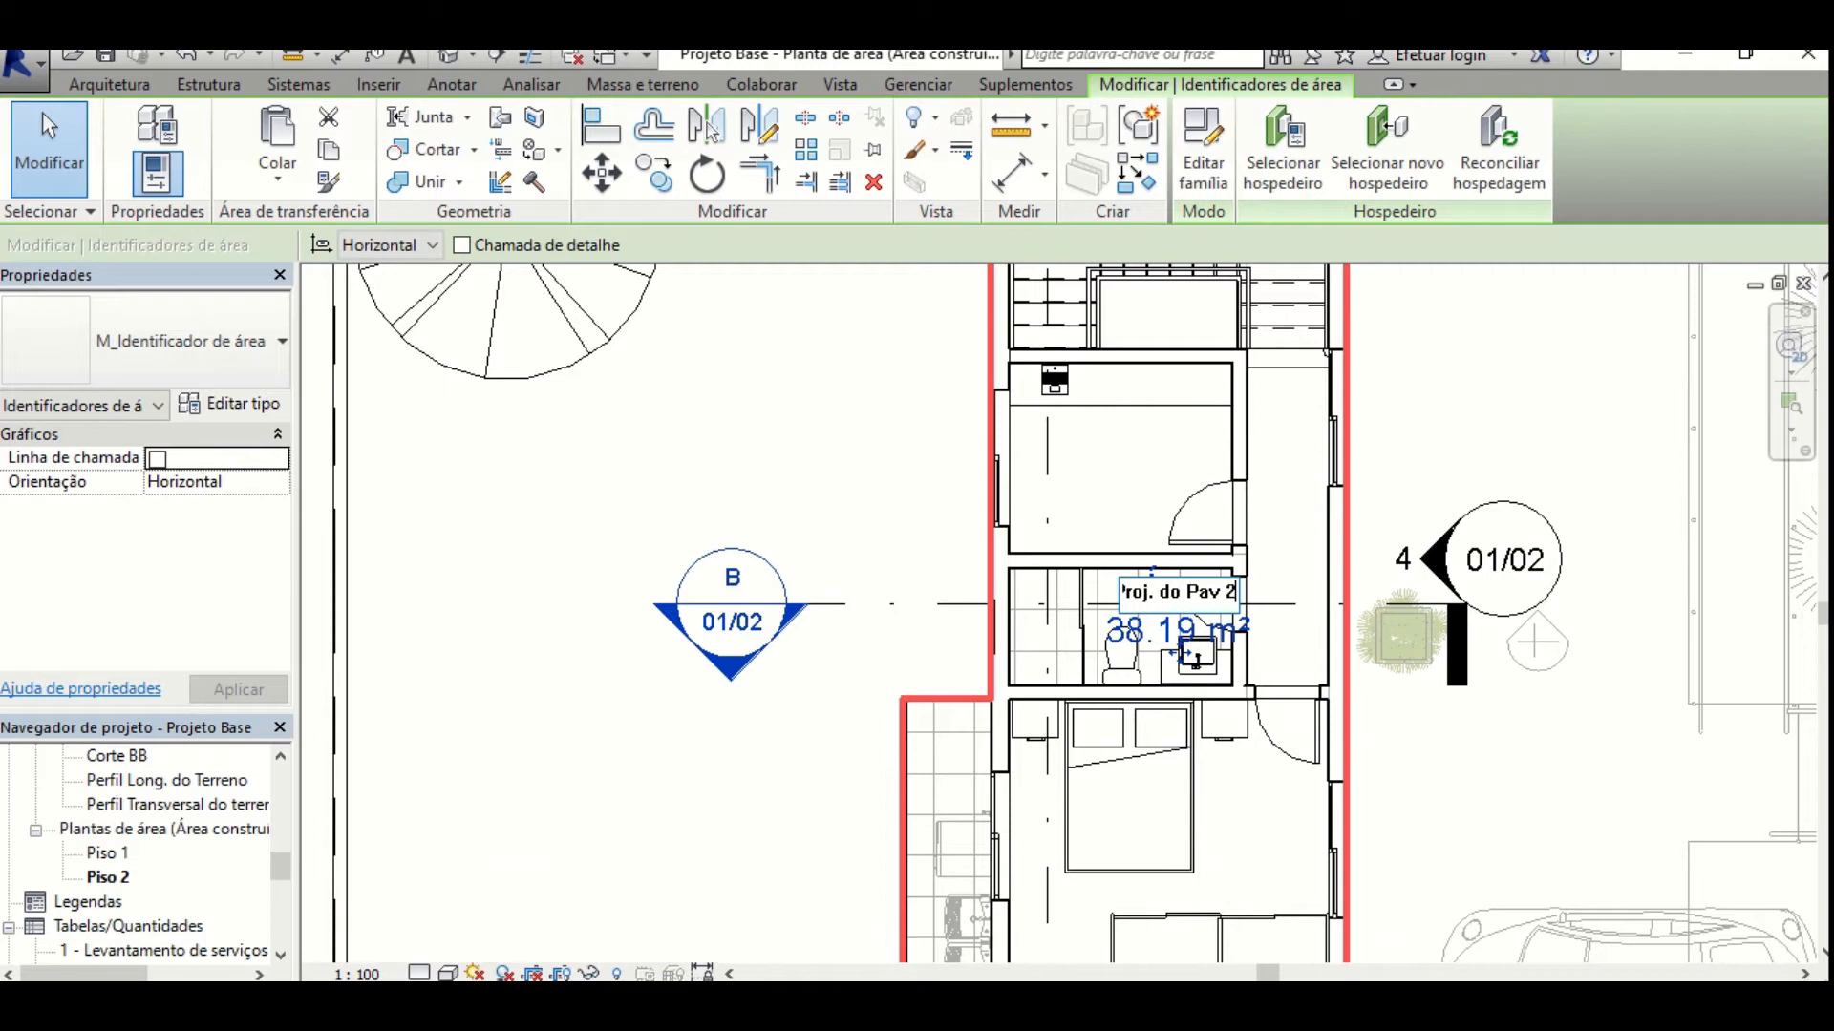
click(1585, 379)
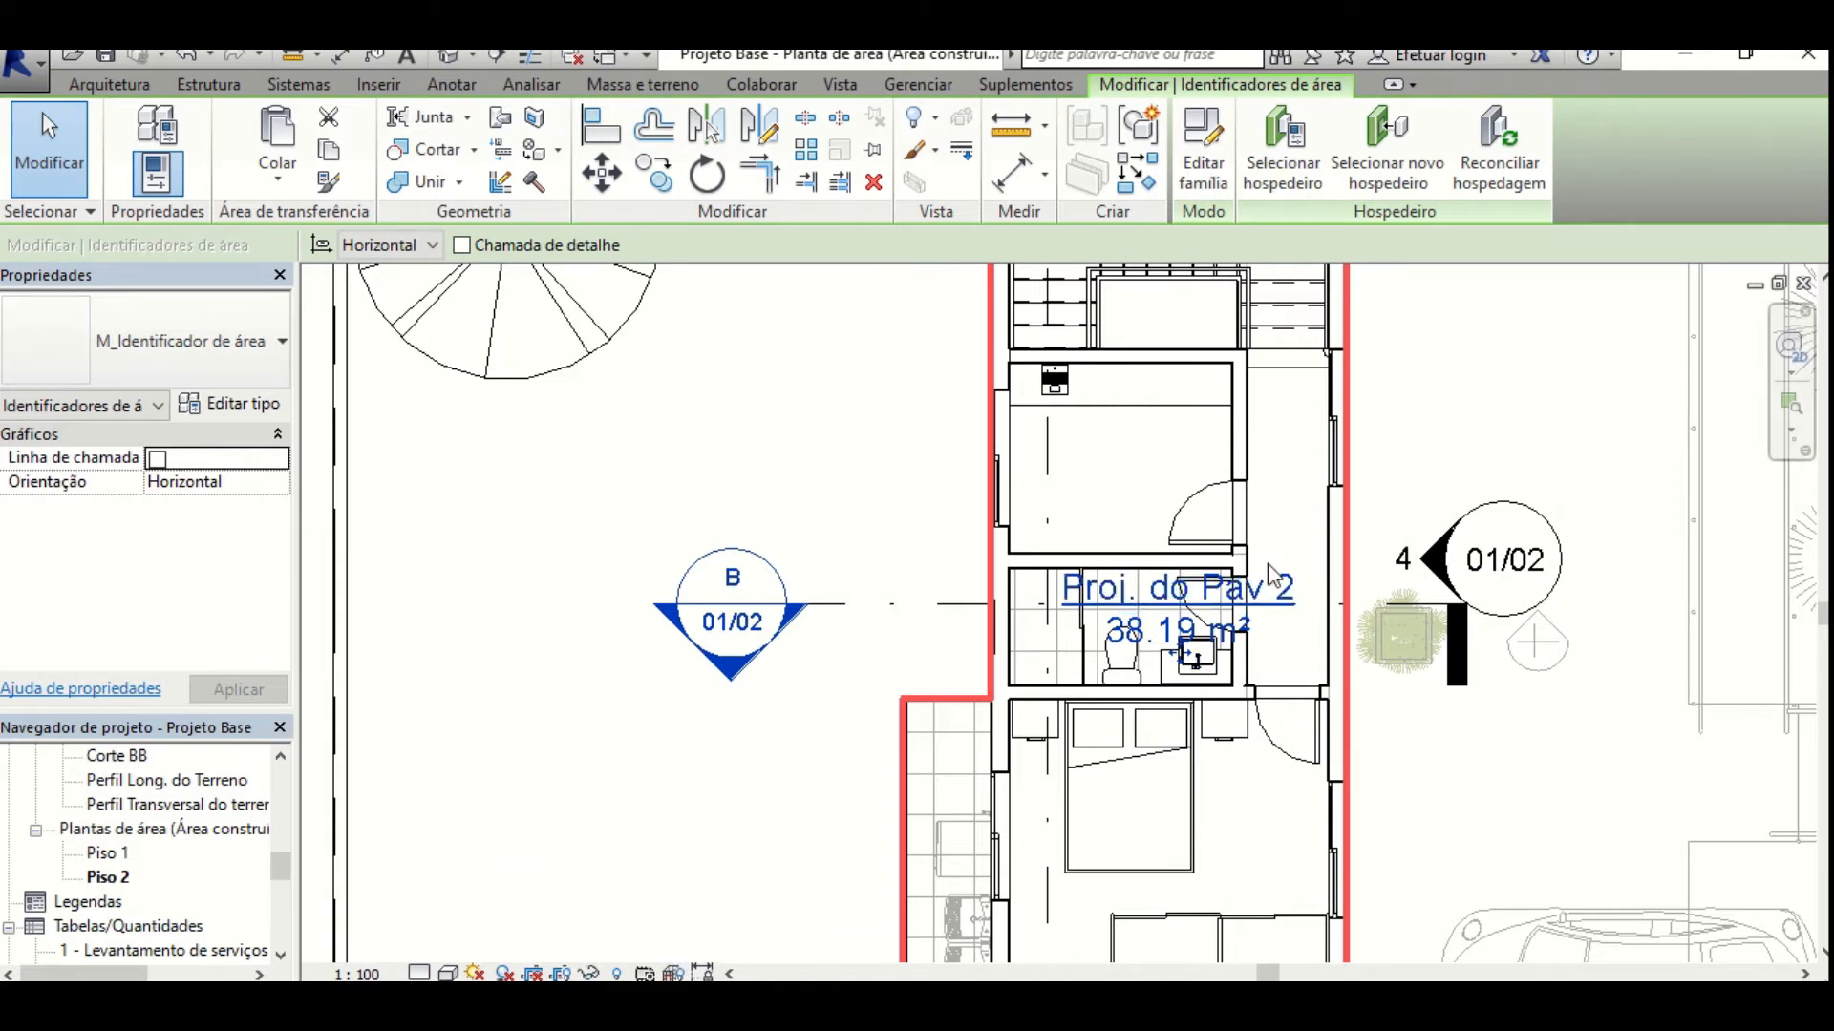
click(1259, 599)
click(1216, 592)
text(.)
click(1415, 454)
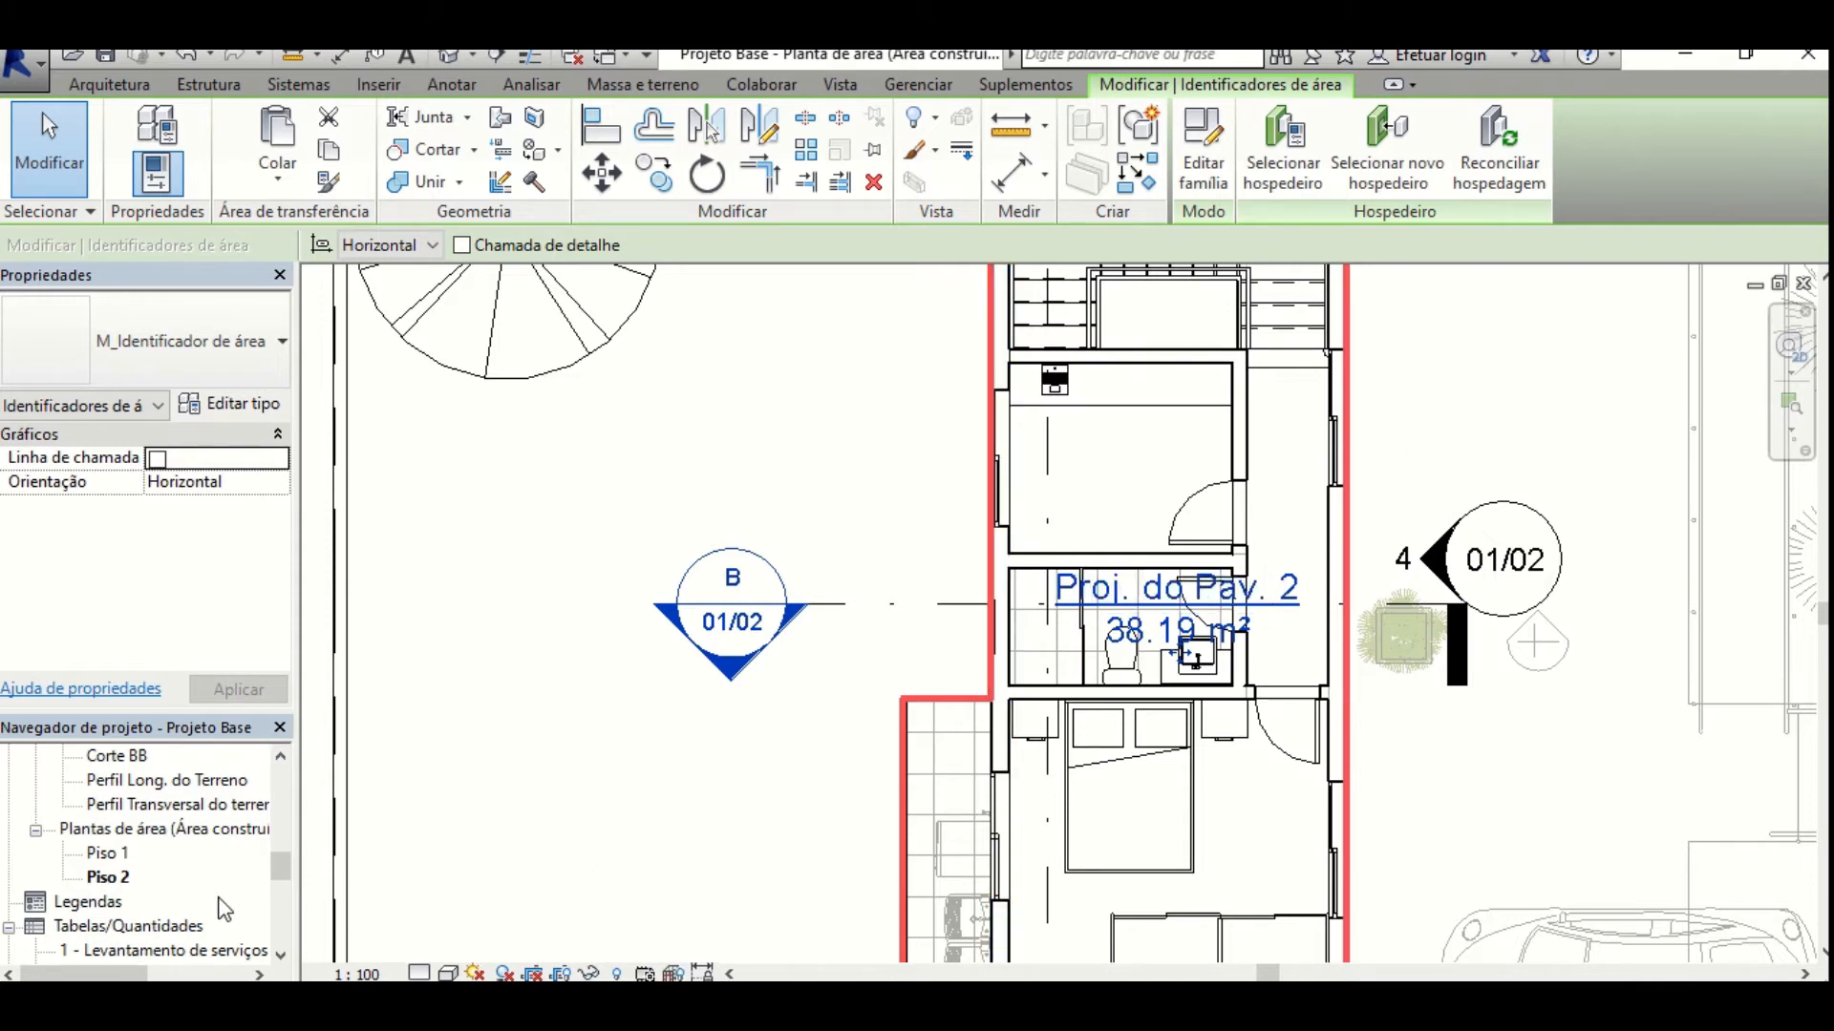
Open the INDICES URBANÍSTICOS schedule and set the 5.70 m² Gramado row's permeable area to 5.70 and land area to 240.
scroll(229, 912, down, 1)
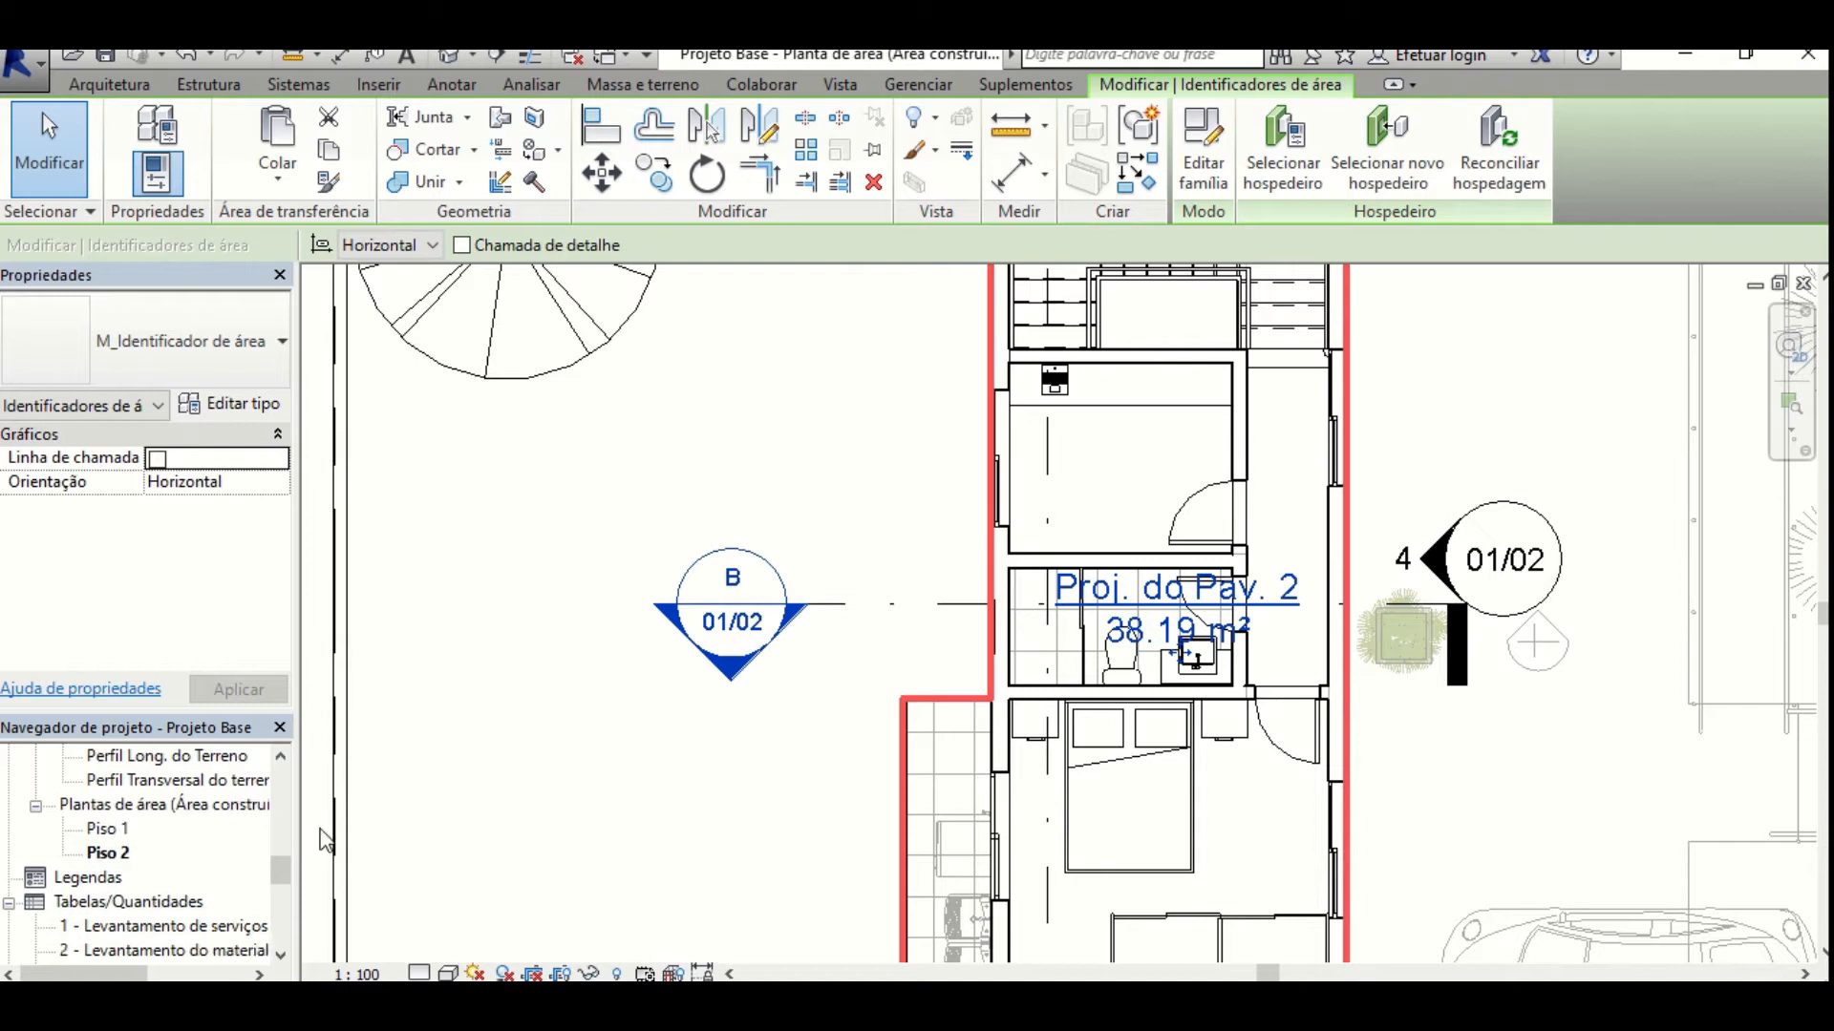
click(1803, 286)
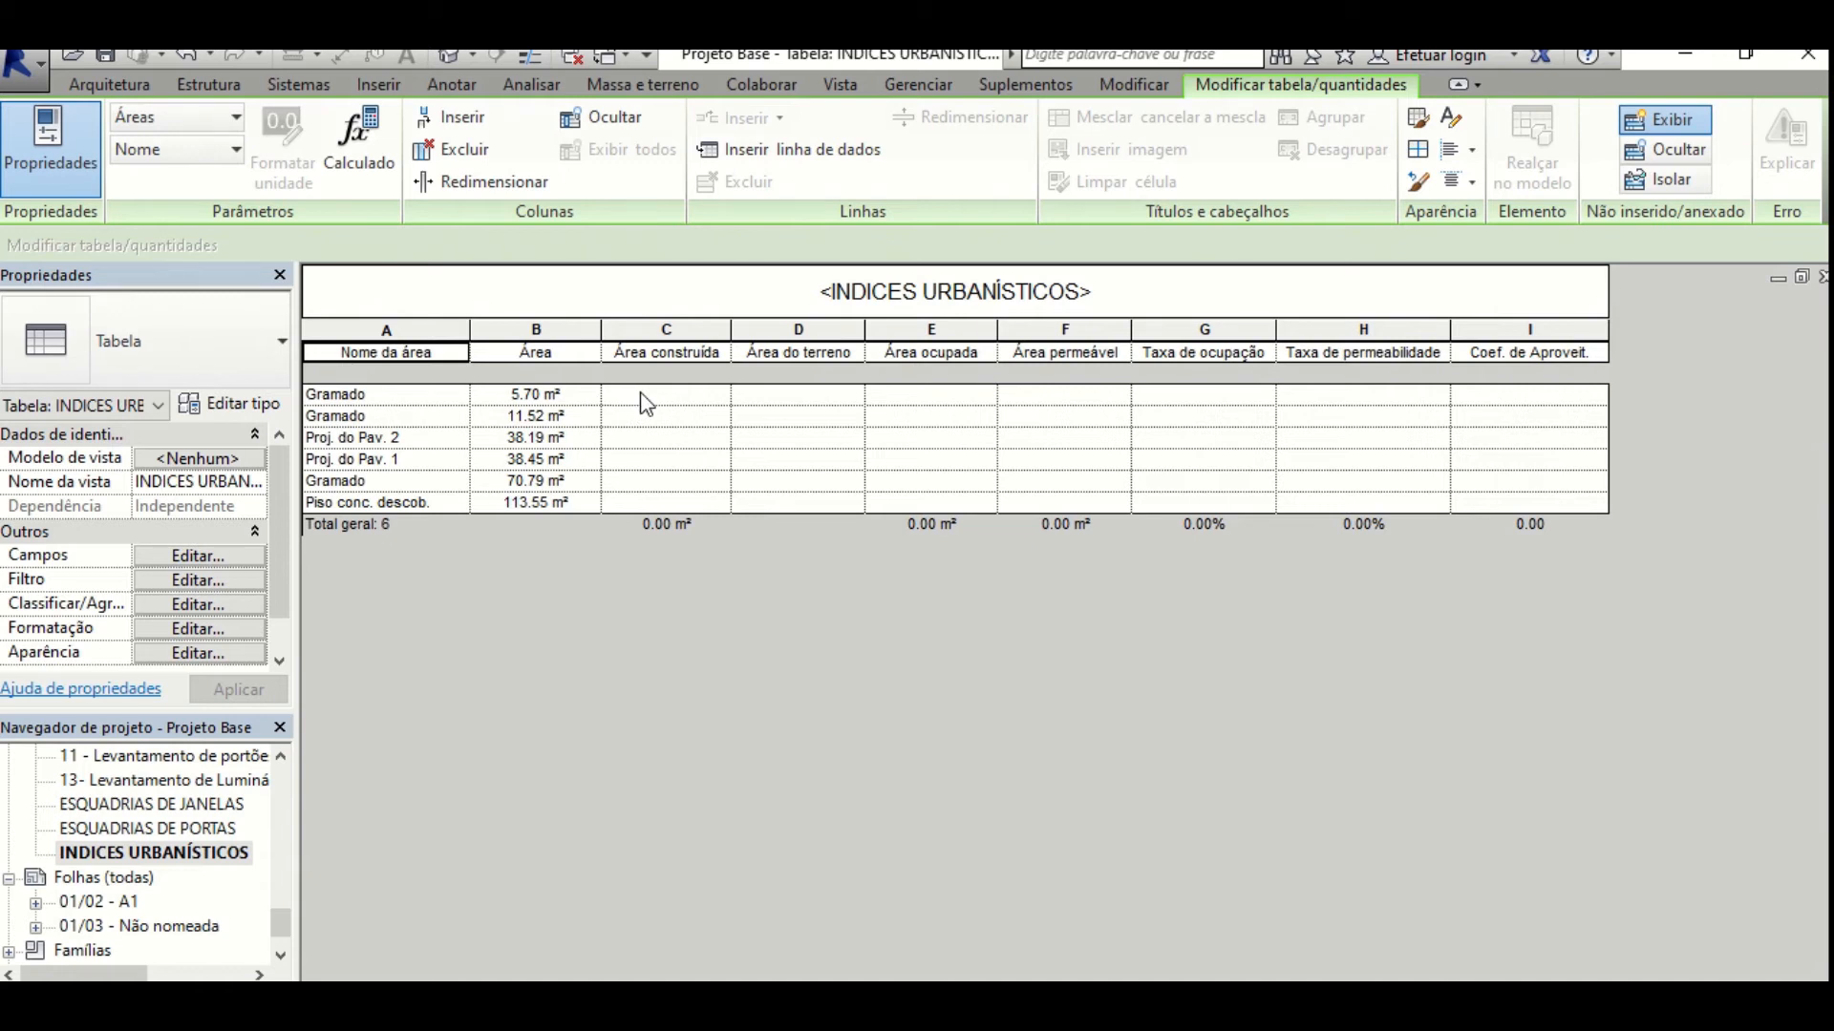
click(1034, 395)
click(1034, 398)
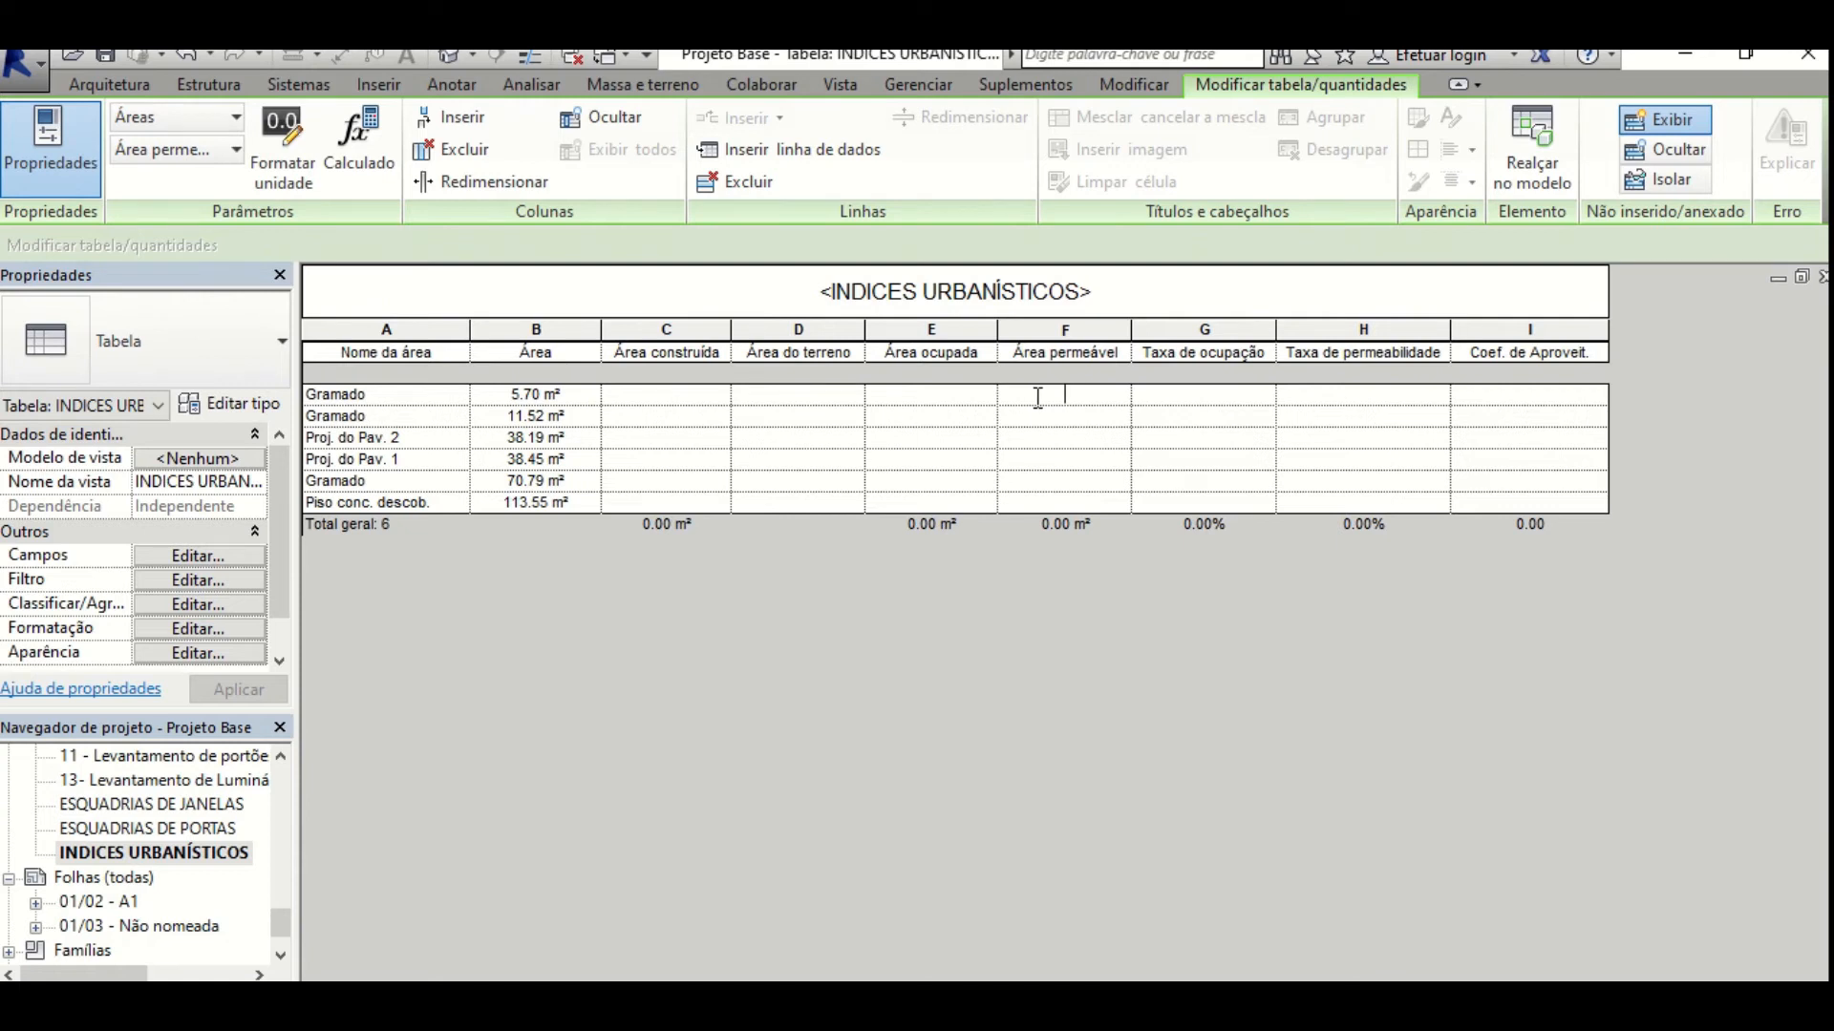
text(5.70)
click(953, 466)
click(795, 393)
text(240)
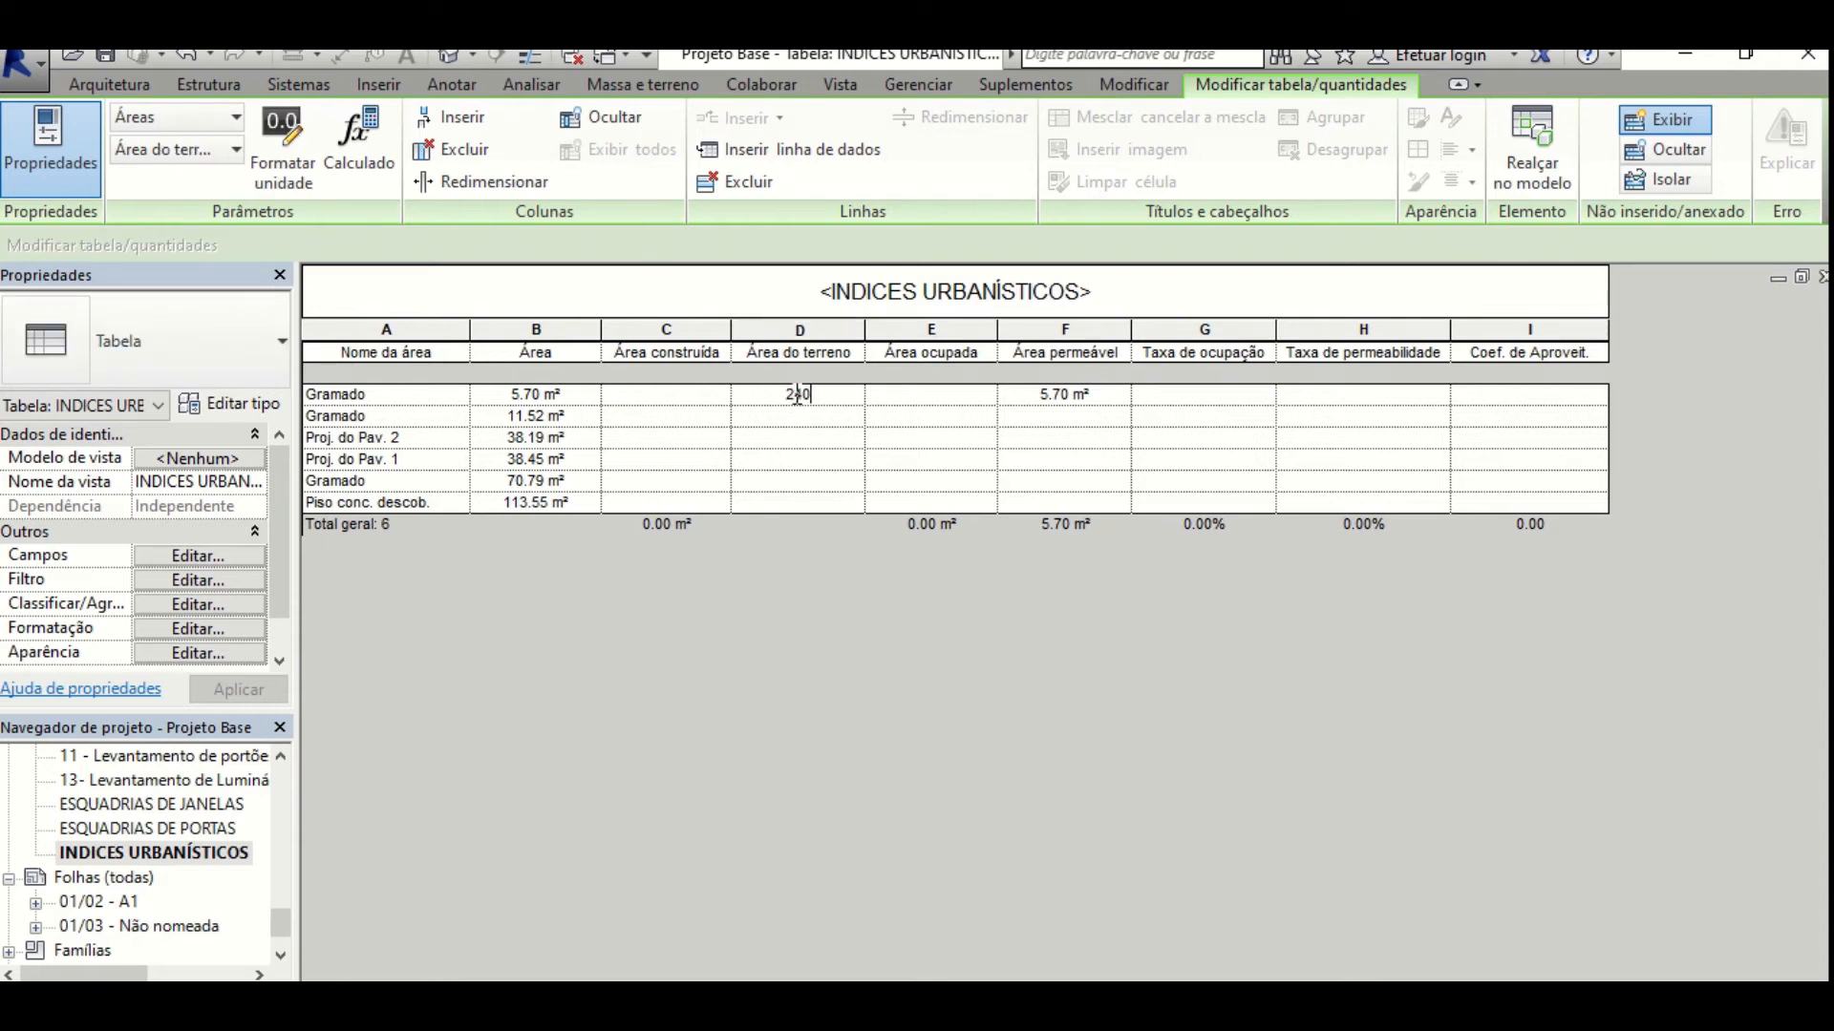
key(Return)
Set the built area and occupied area of the 5.70 m² Gramado row to 0.
click(648, 400)
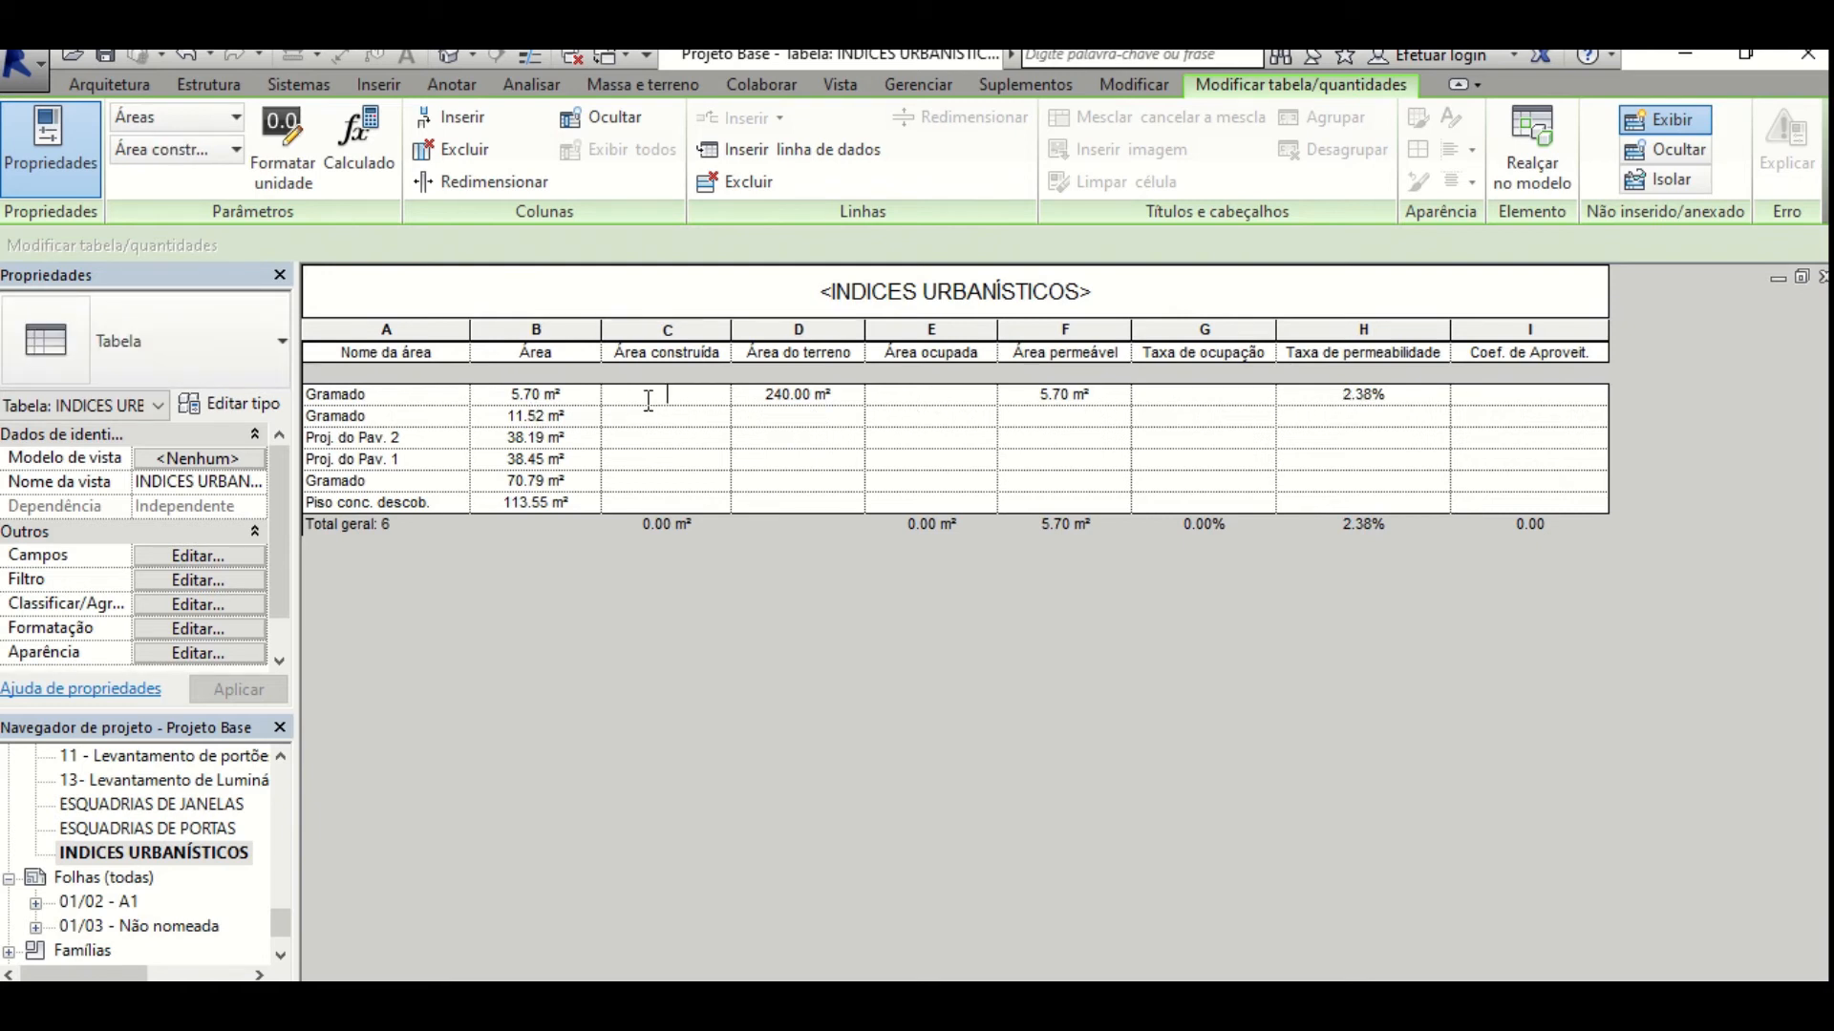
click(819, 422)
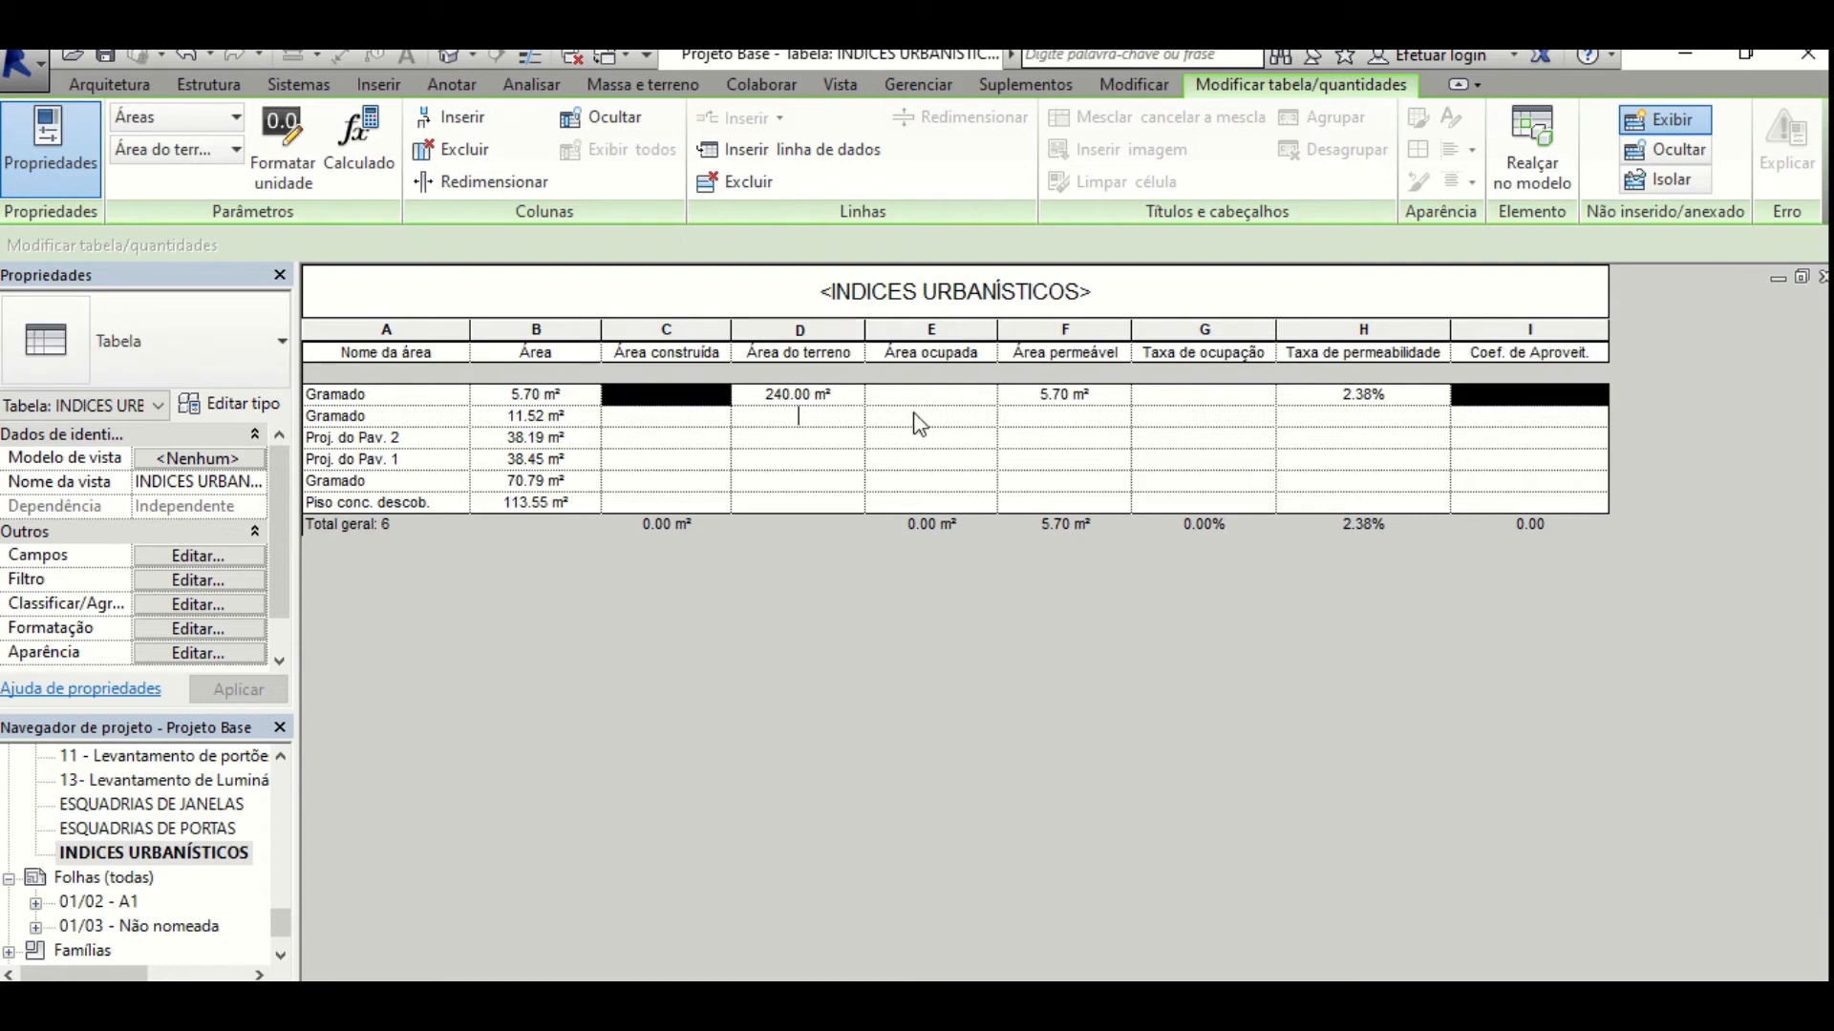
click(935, 395)
text(0)
click(933, 447)
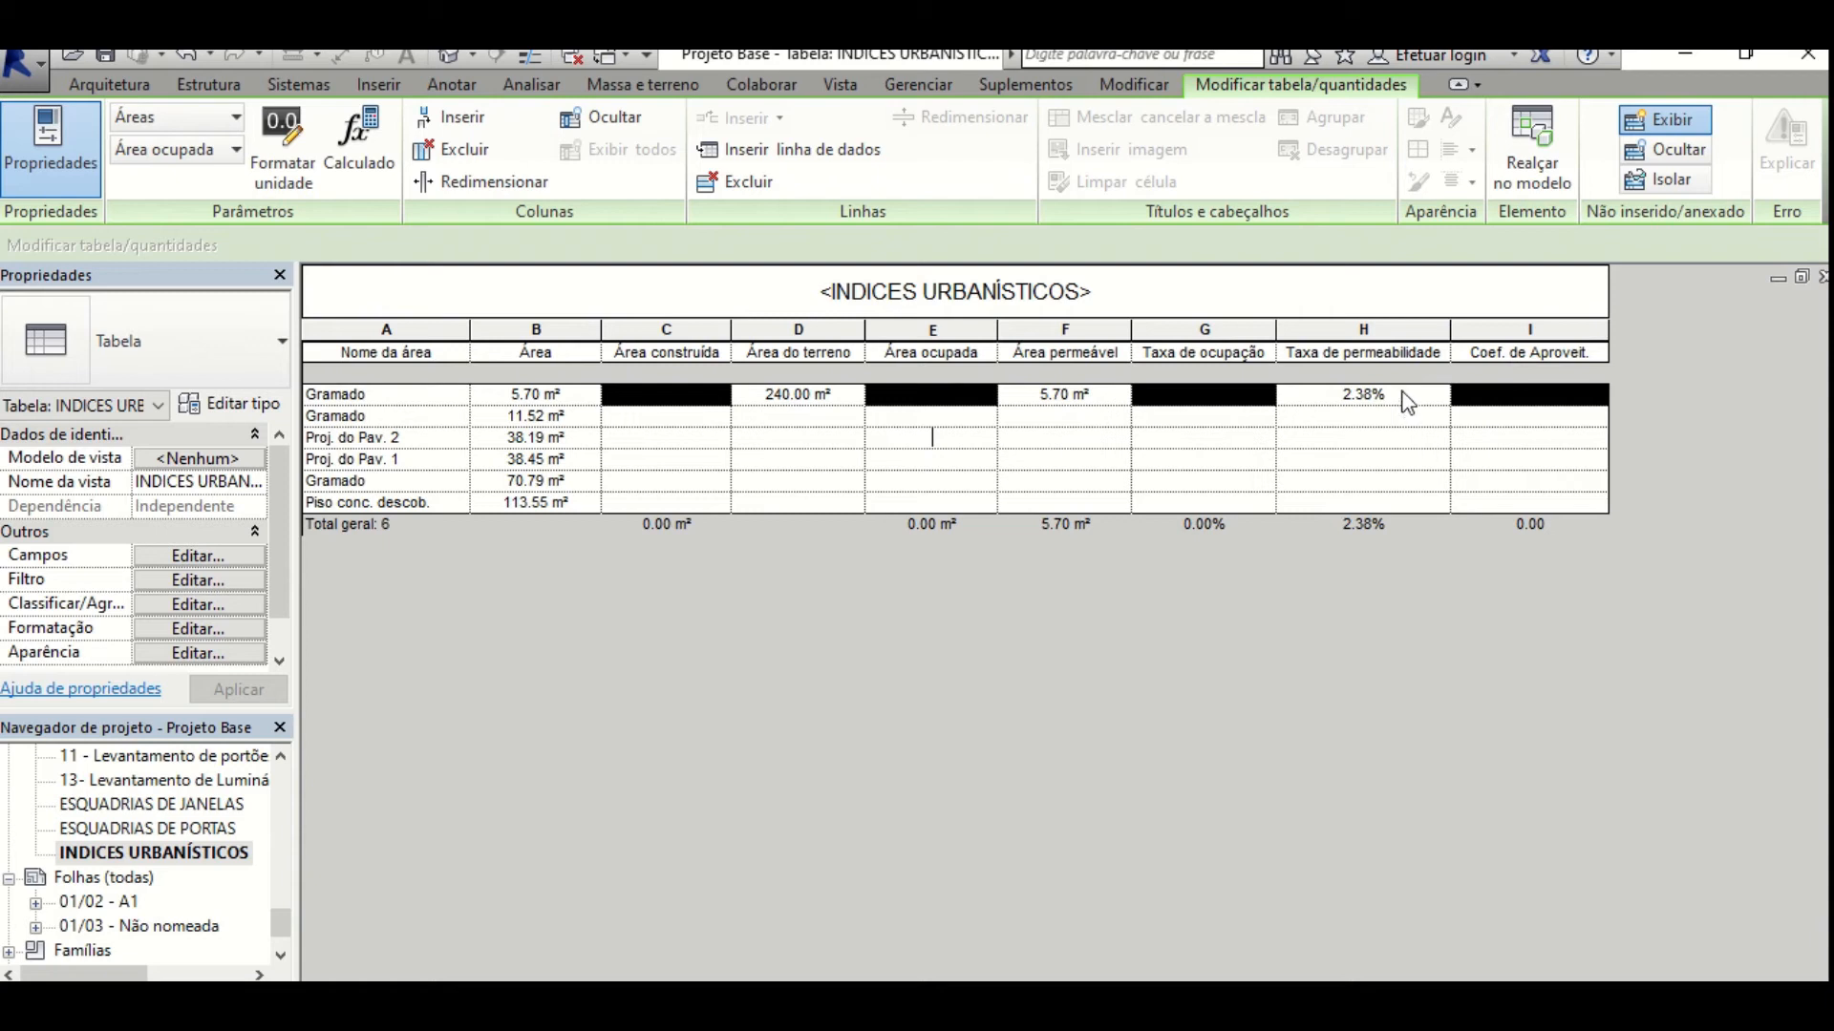
Fill the 11.52 m² Gramado row with built area 0, land area 240, occupied area 0 and permeable area 11.52.
click(657, 418)
click(765, 418)
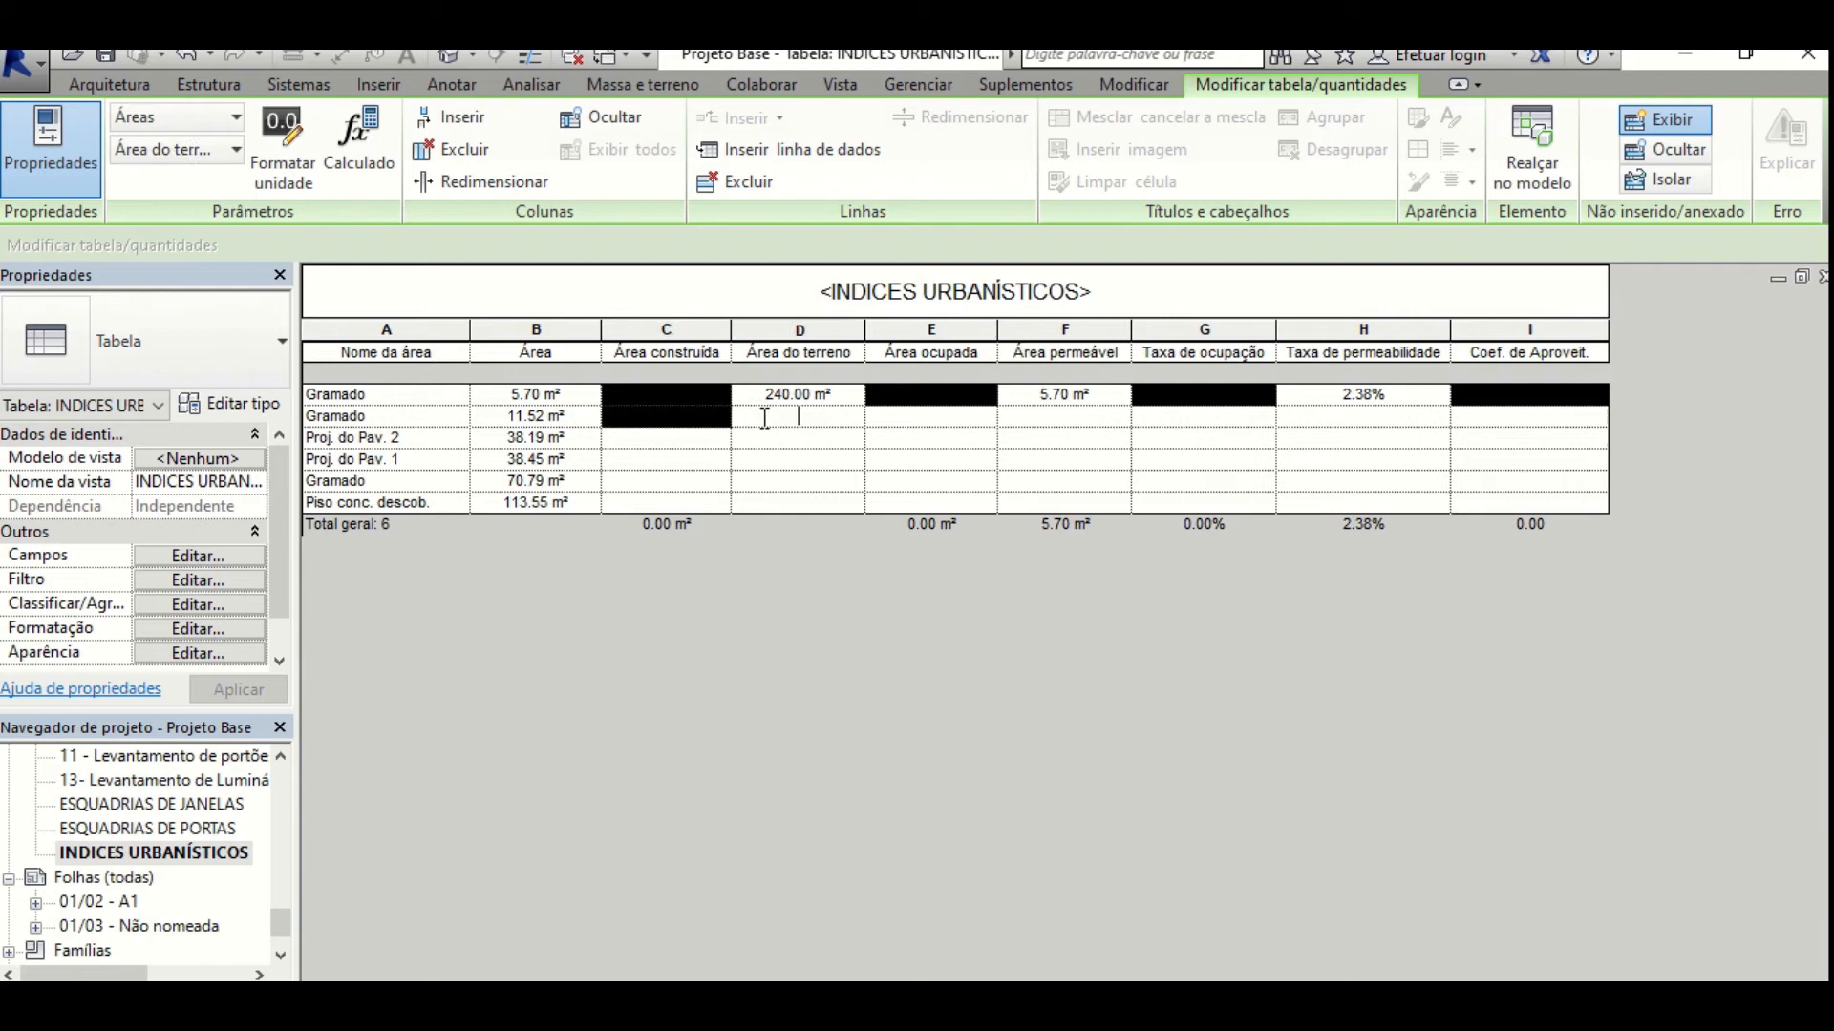
text(240)
click(797, 439)
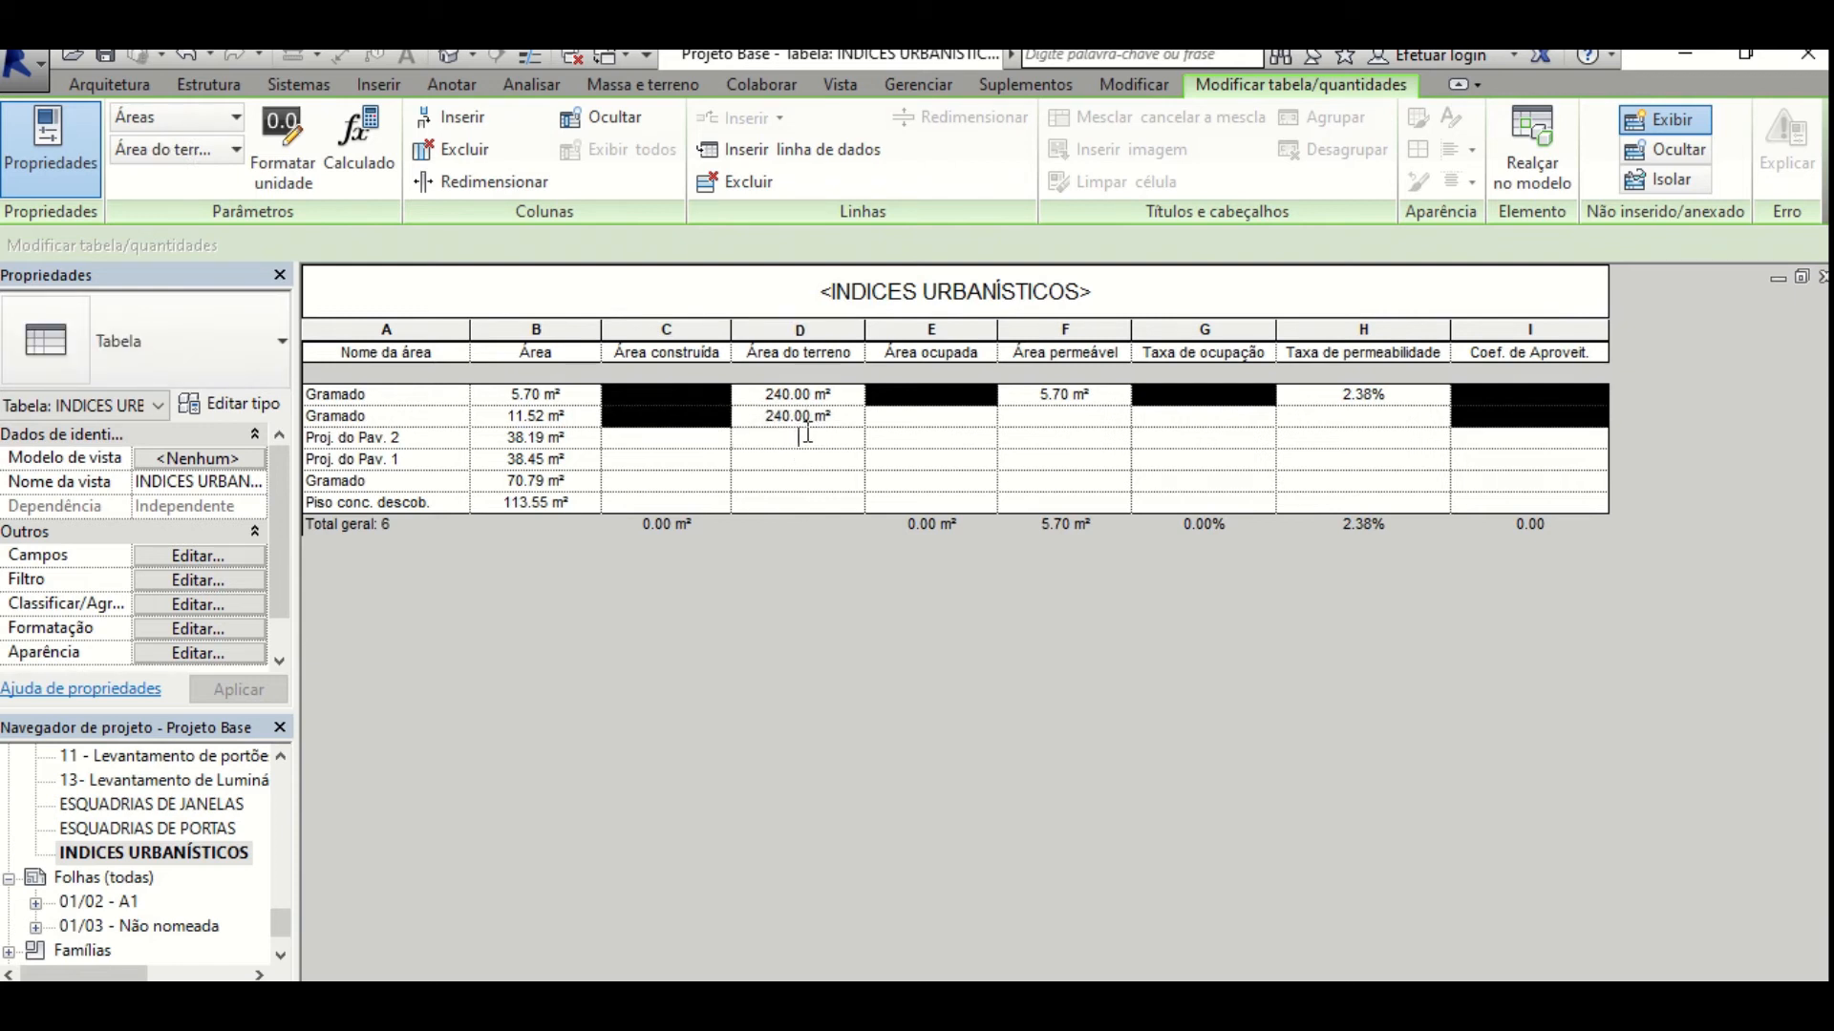
click(943, 420)
text(0)
click(1086, 417)
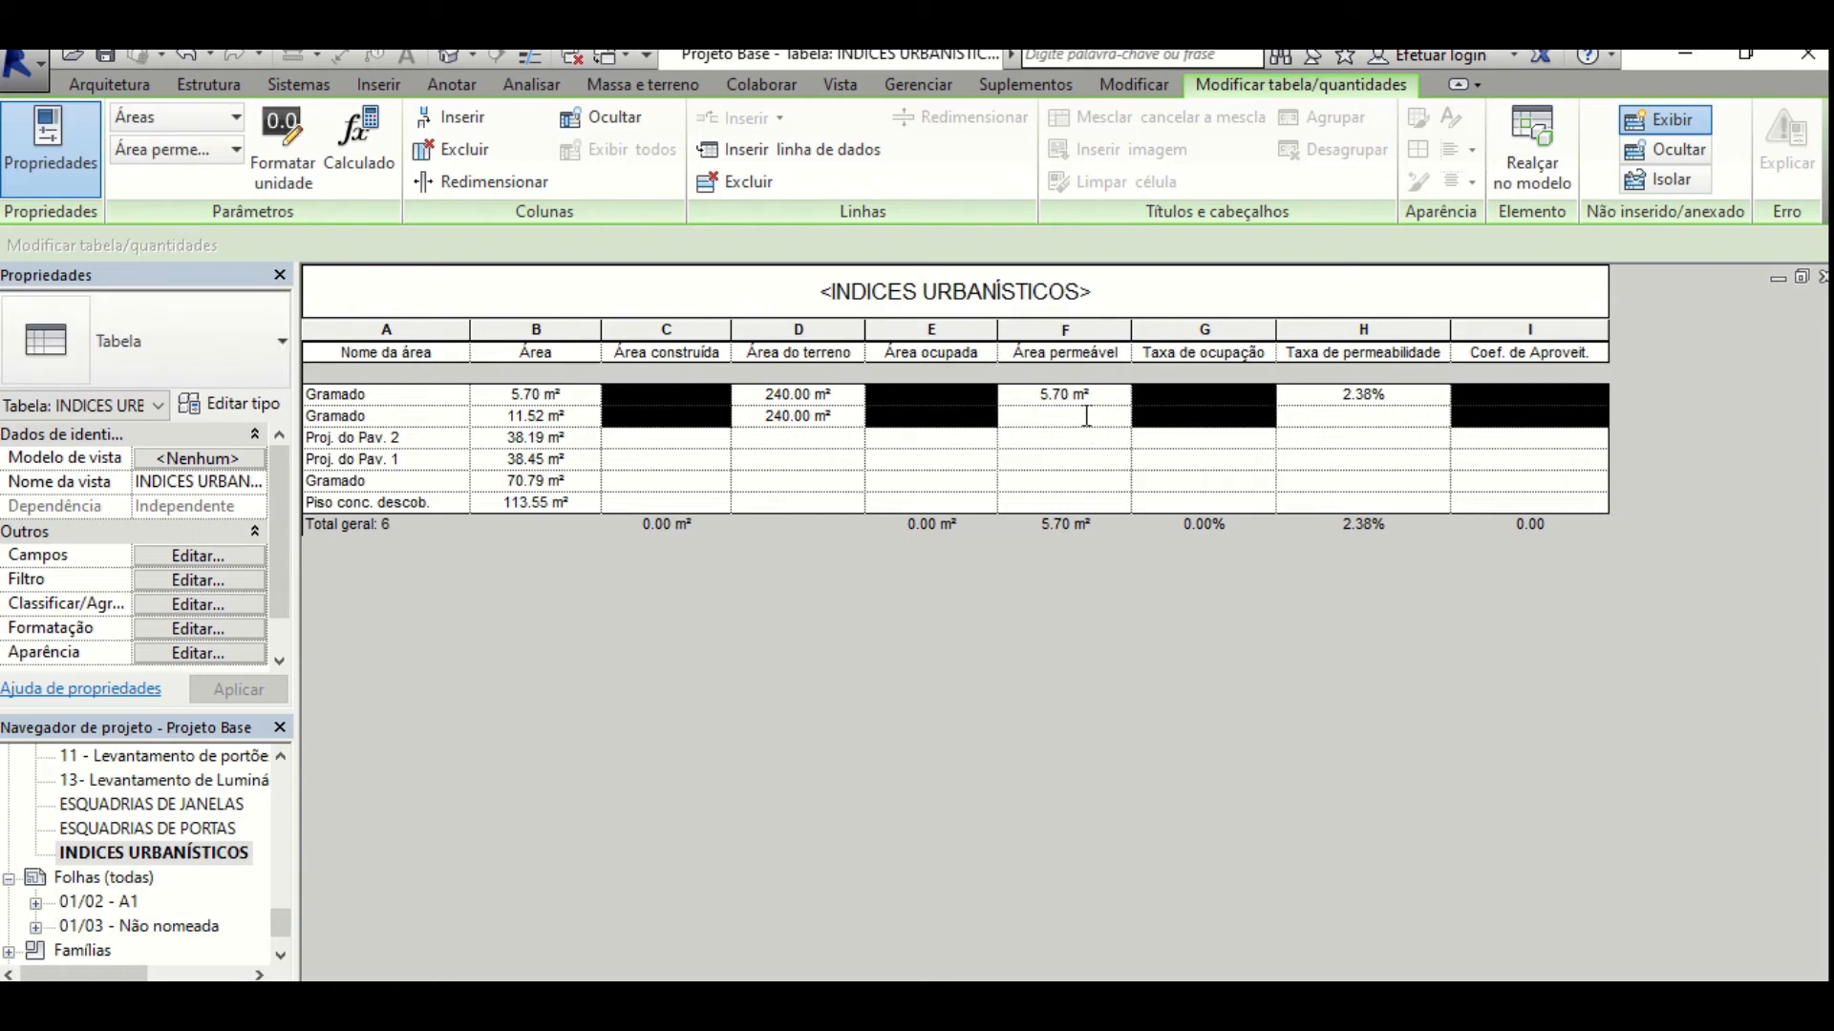
text(11.52)
click(1318, 421)
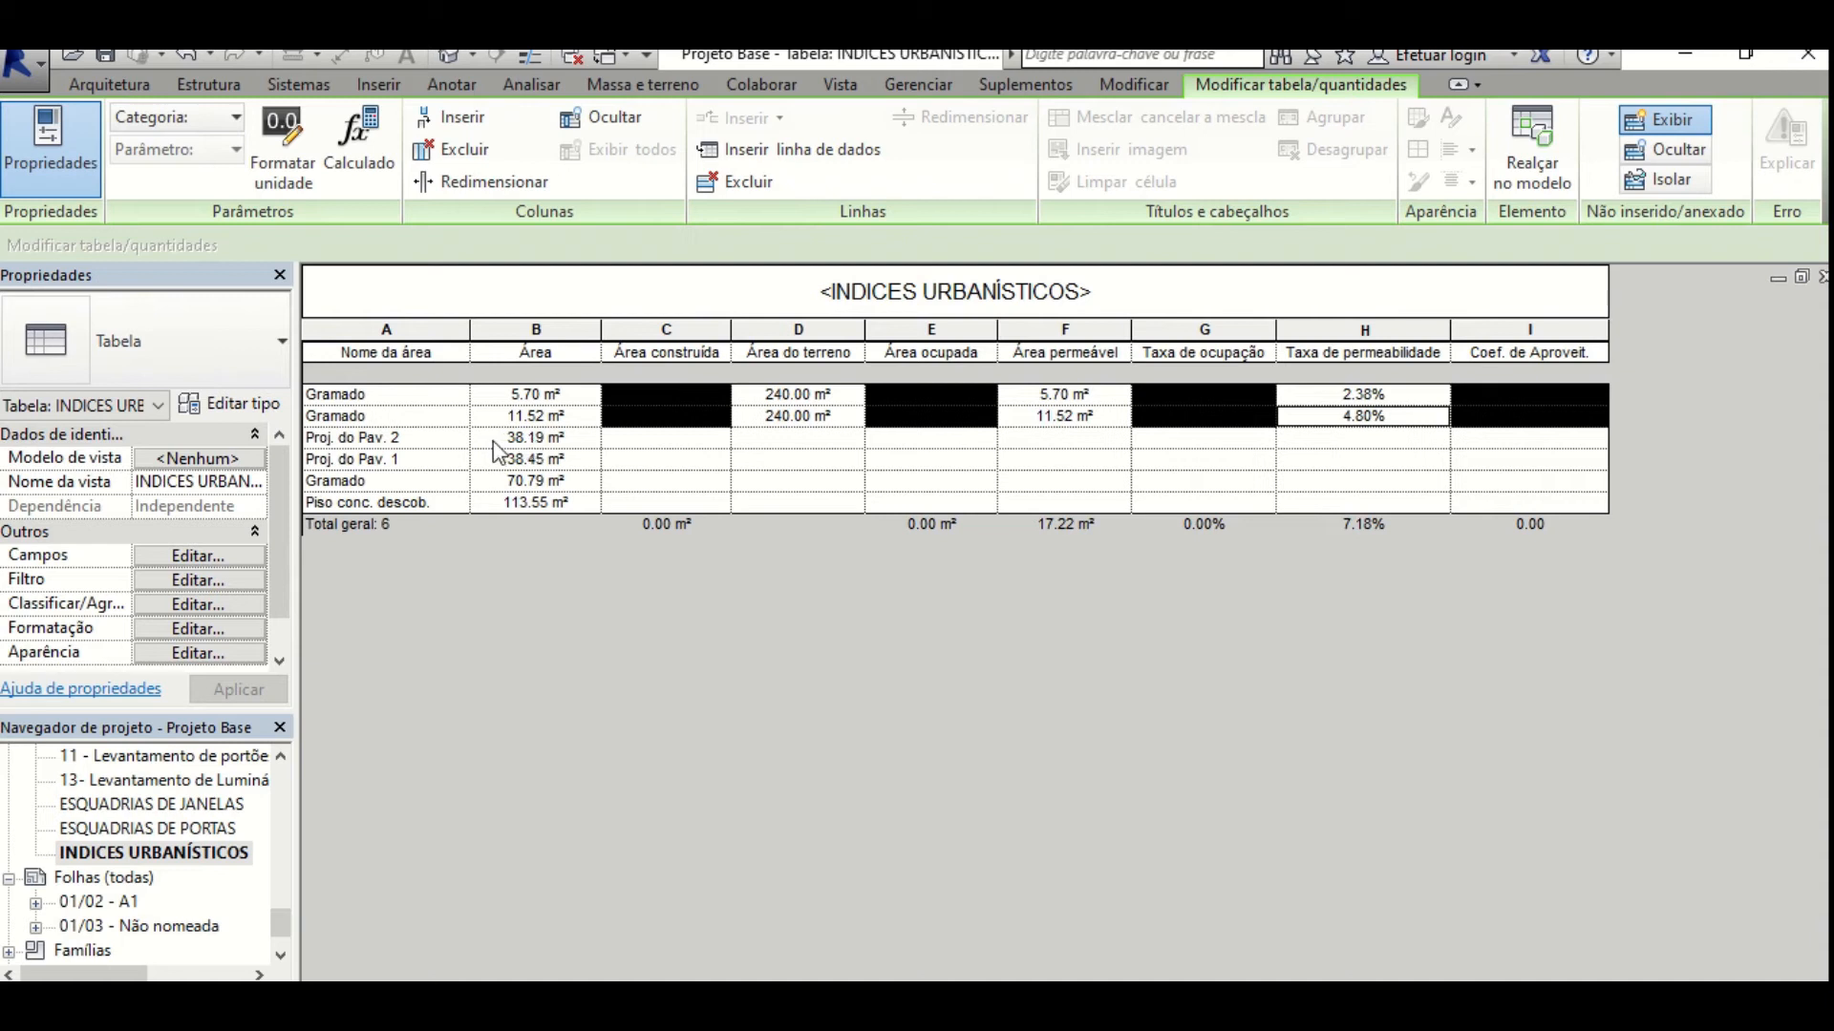
Fill the Proj. do Pav. 2 row with built area 38.19, land area 240, occupied area 0 and permeable area 0.
click(642, 442)
text(38.19)
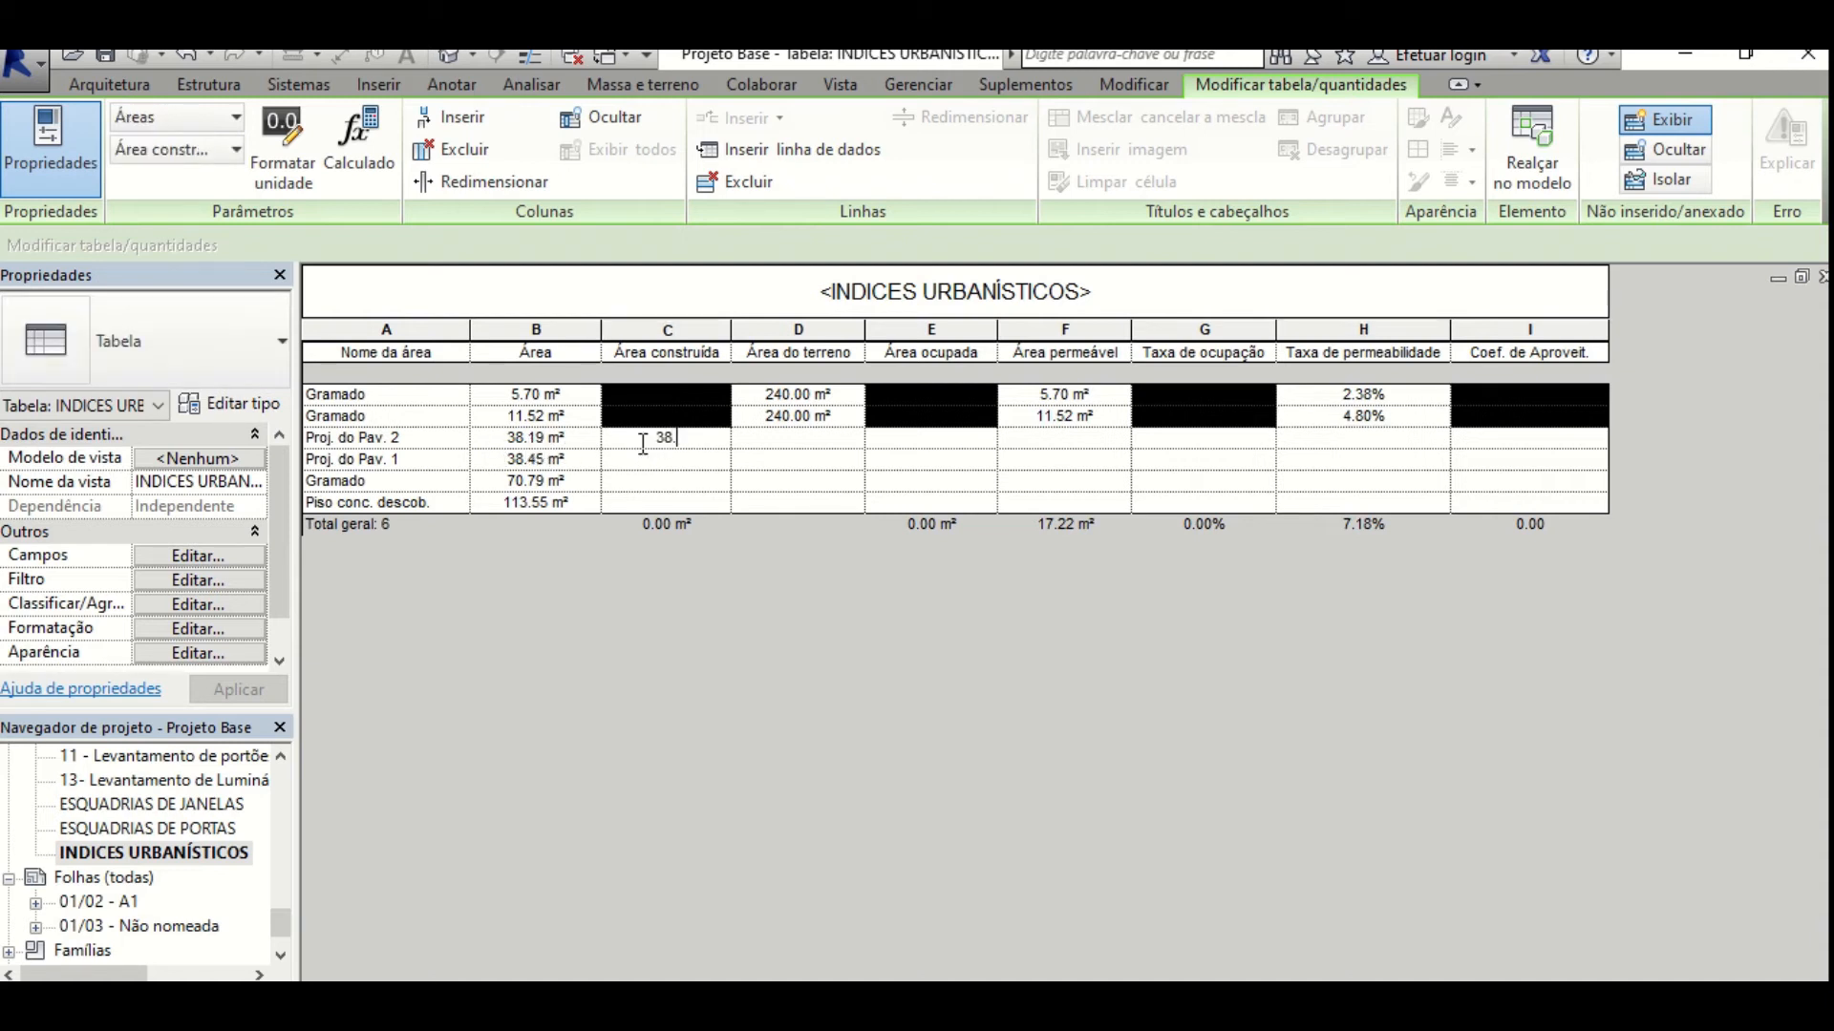
key(Return)
click(786, 440)
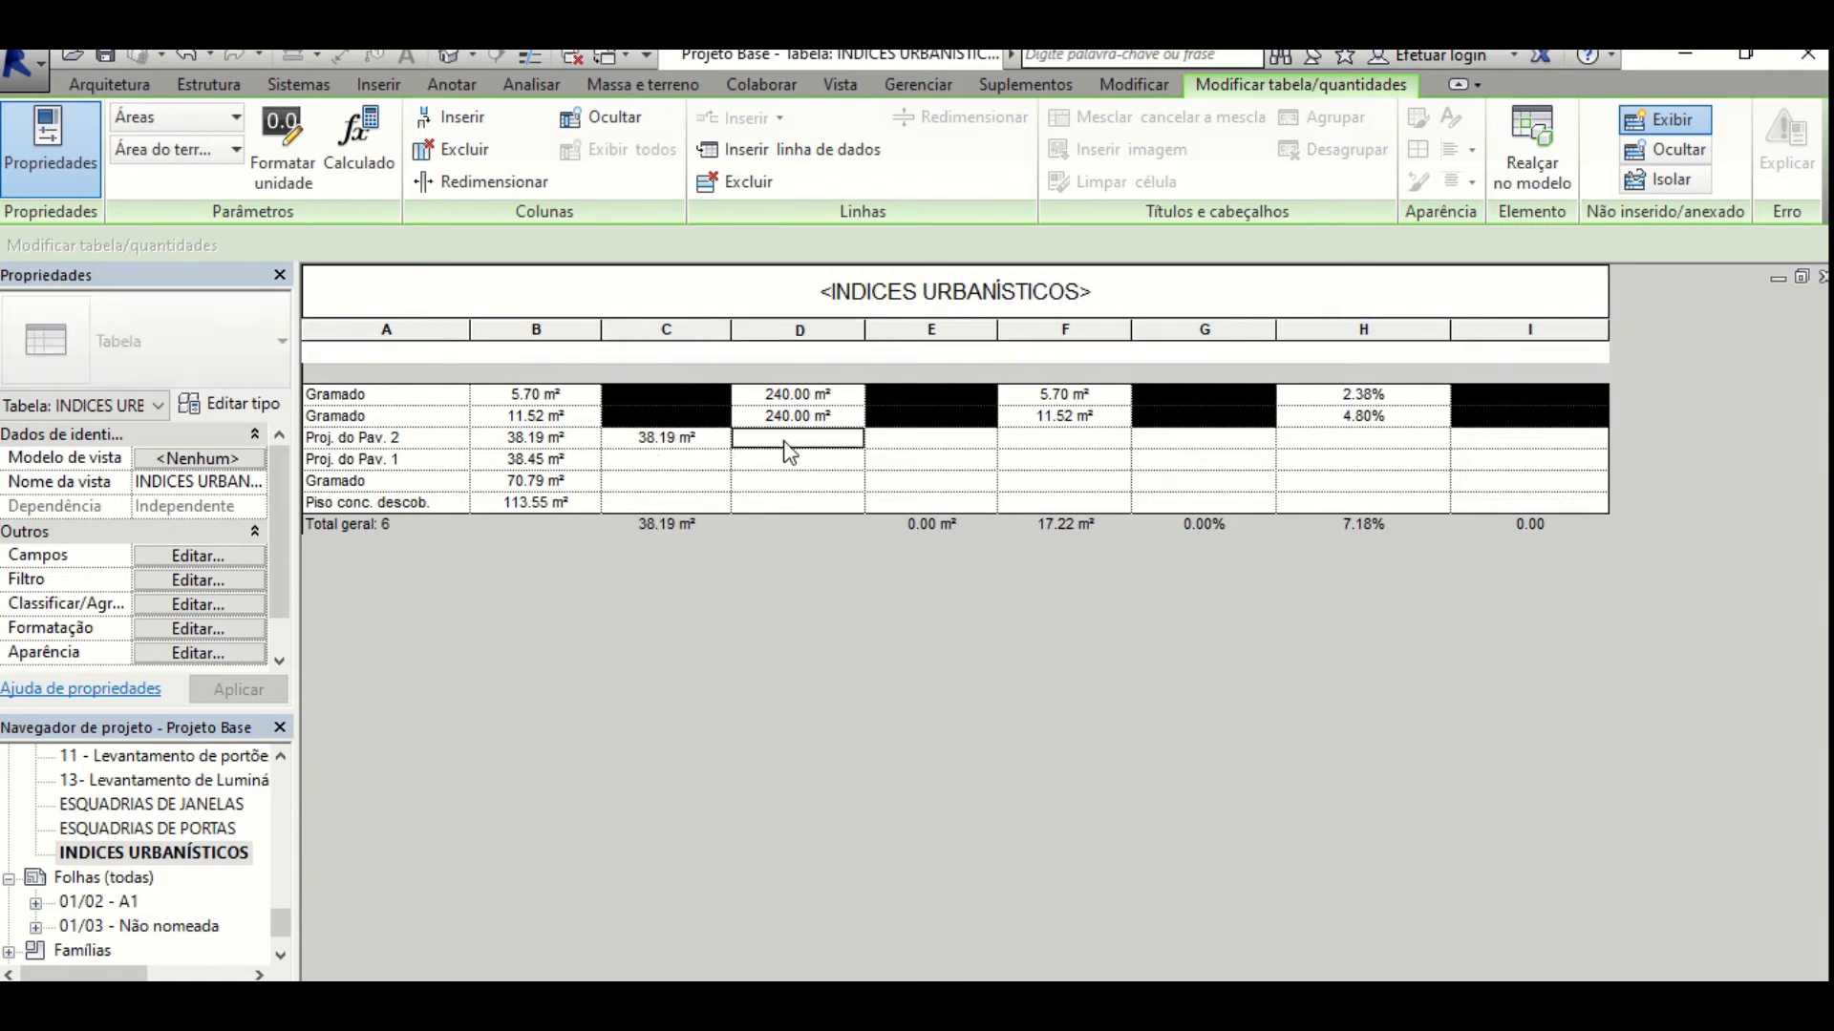
text(240)
key(Return)
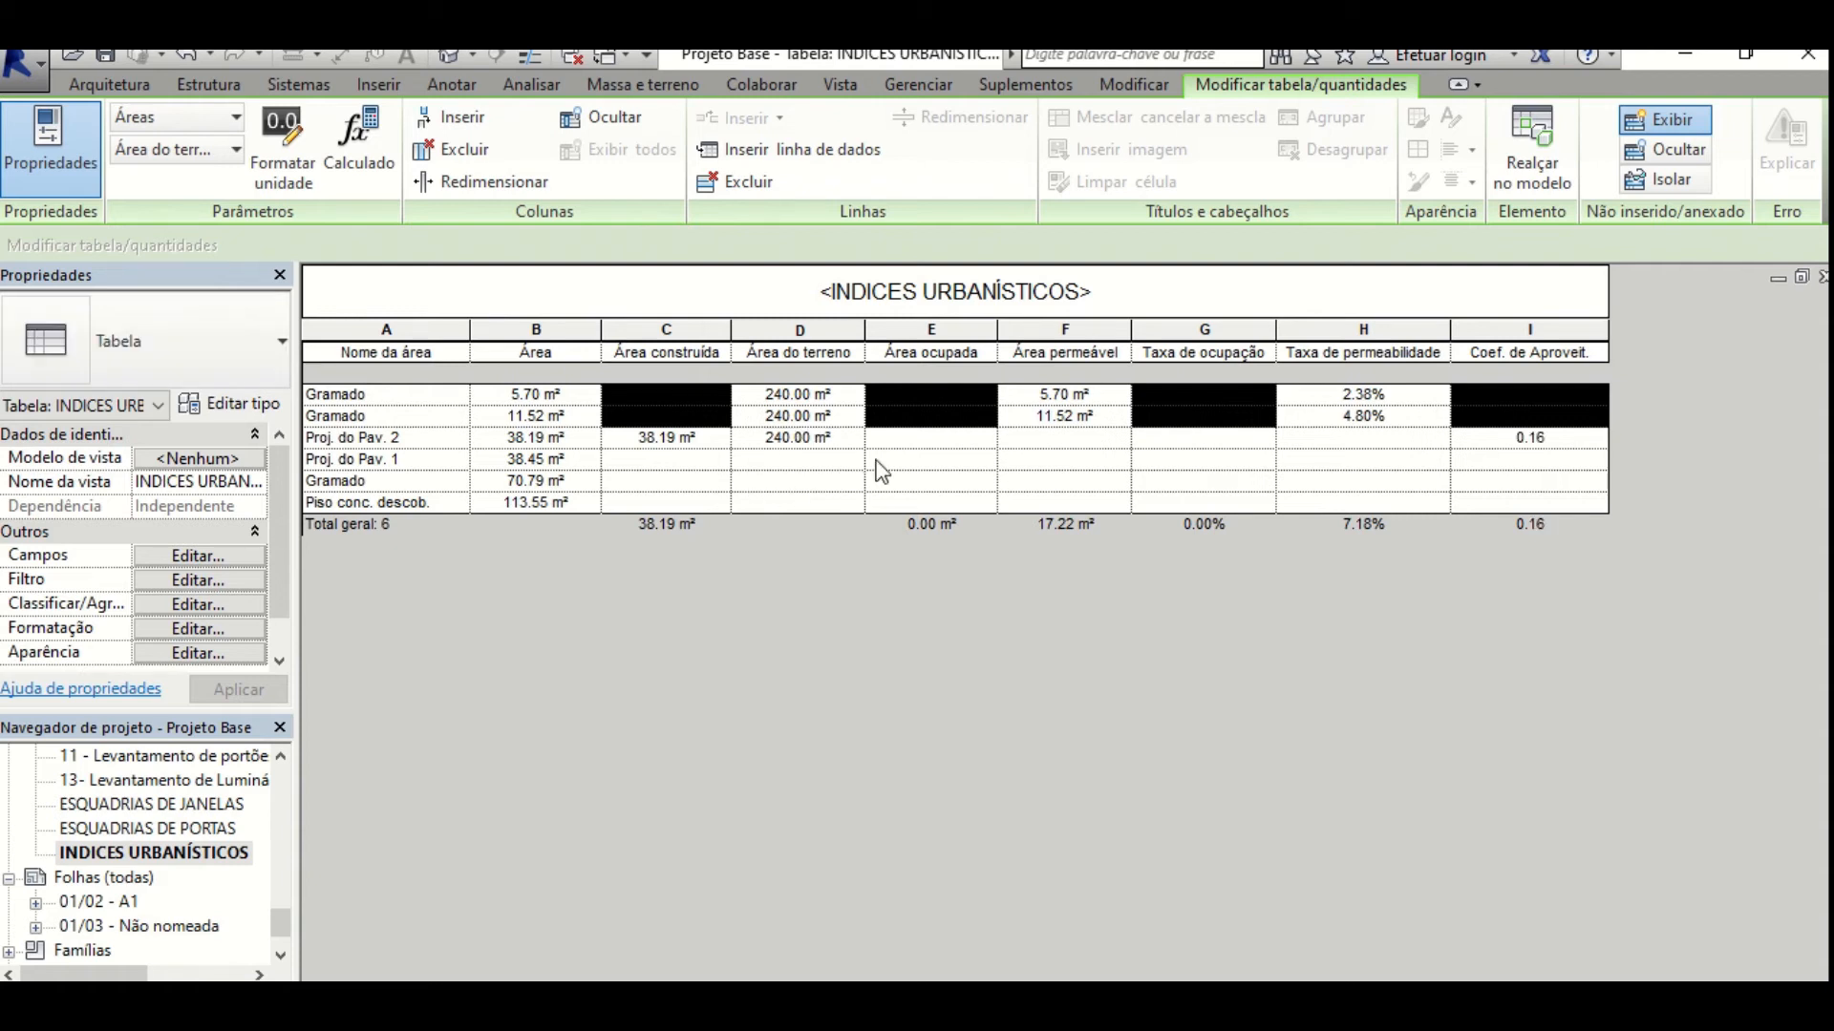
click(917, 441)
text(0)
click(1067, 444)
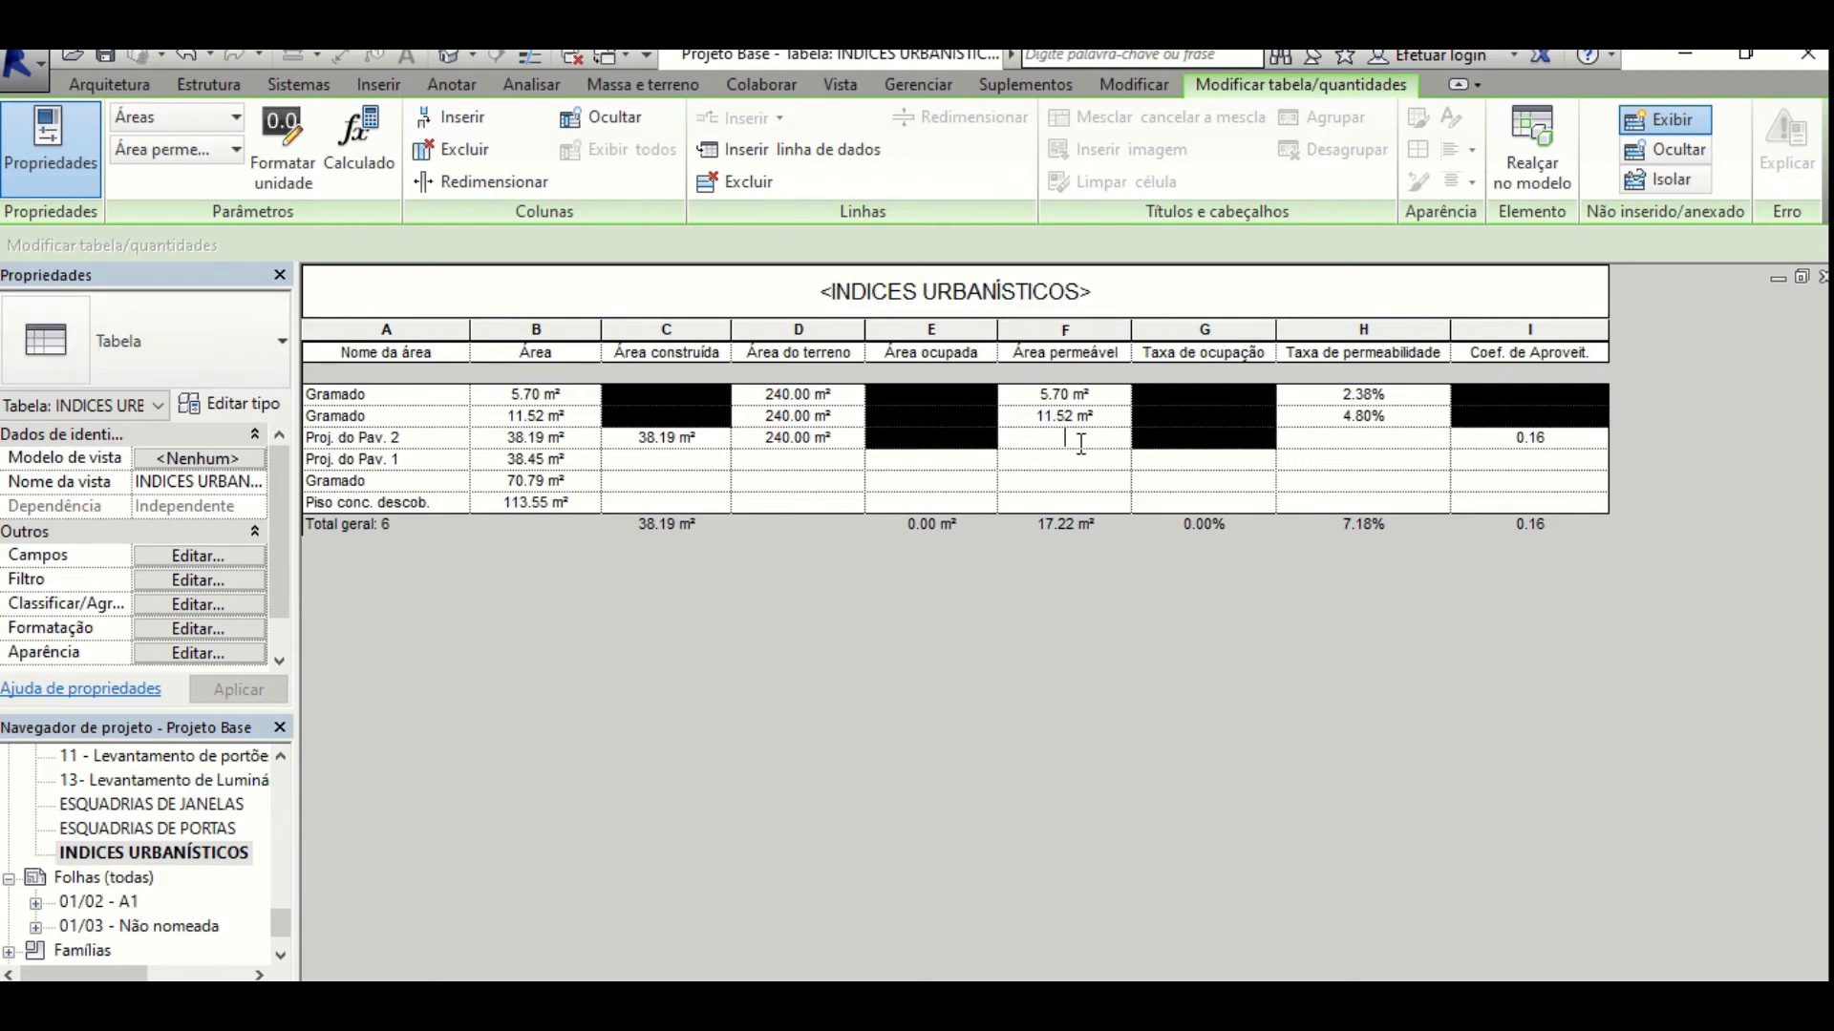
click(1115, 464)
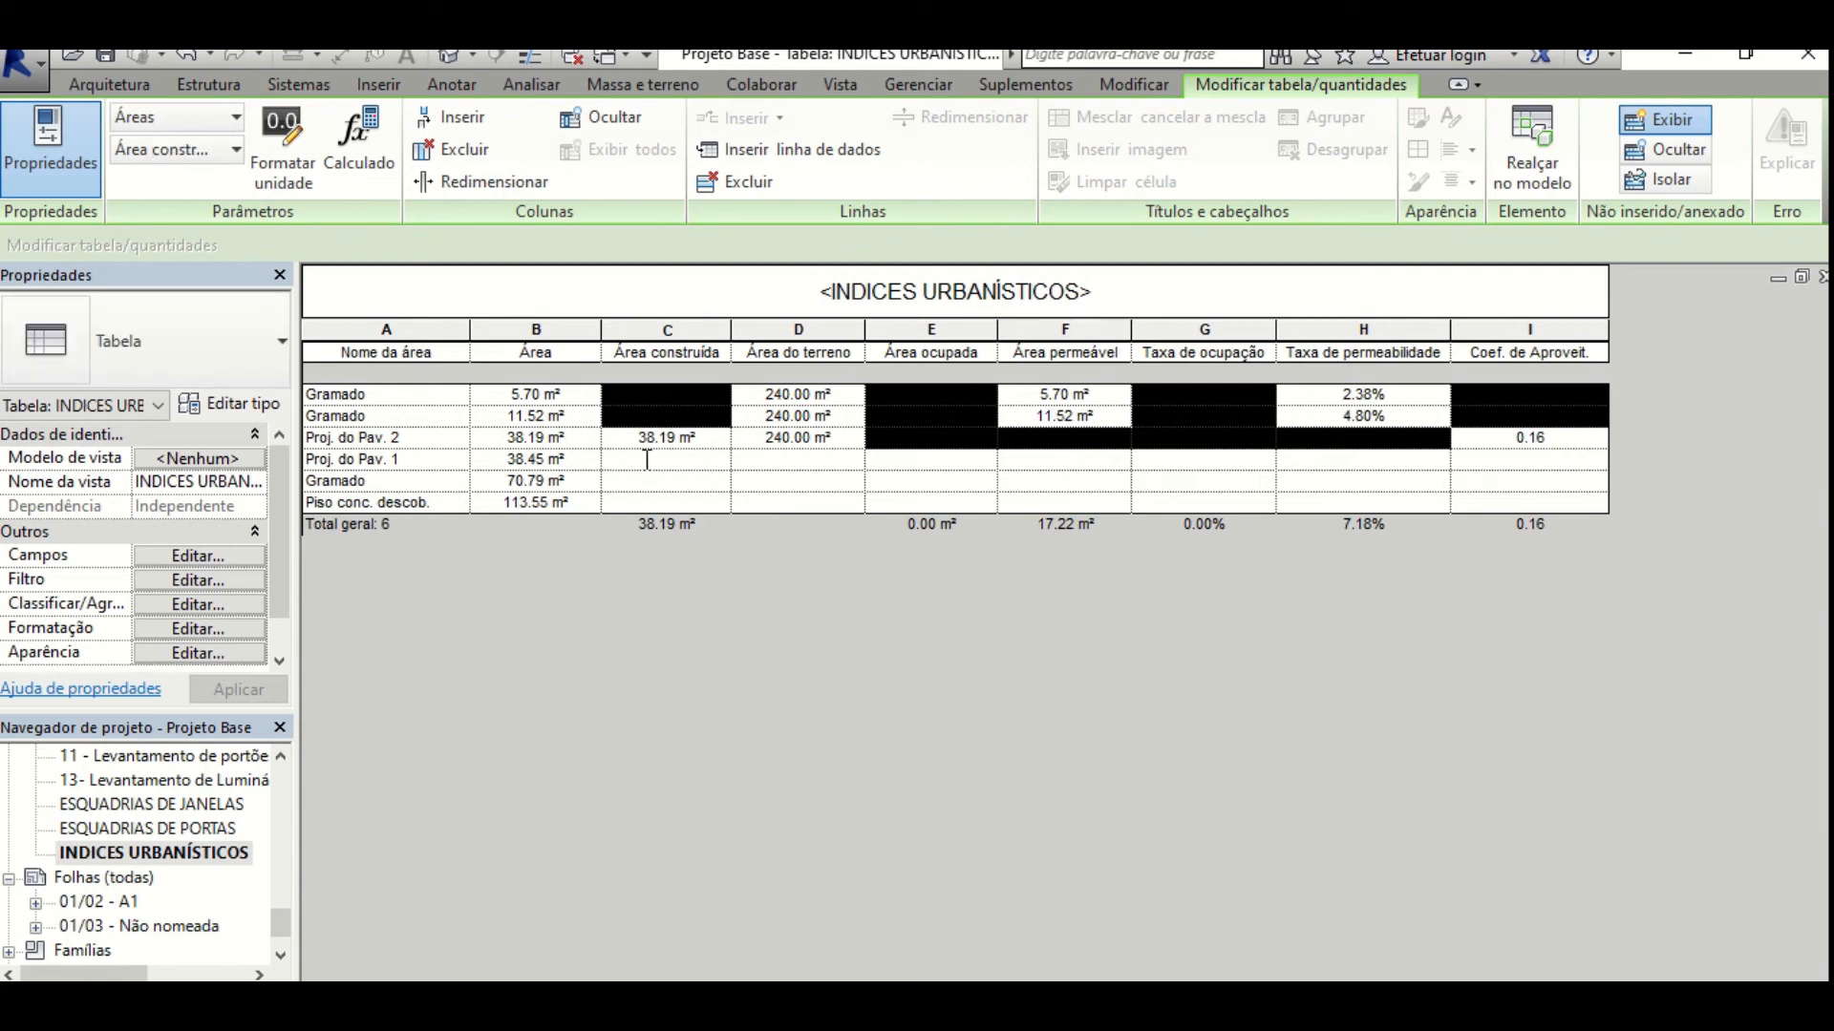
Fill the Proj. do Pav. 1 row with built area 38.45, land area 240, occupied area 38.45 and permeable area 0.
text(38.45)
click(793, 460)
text(2)
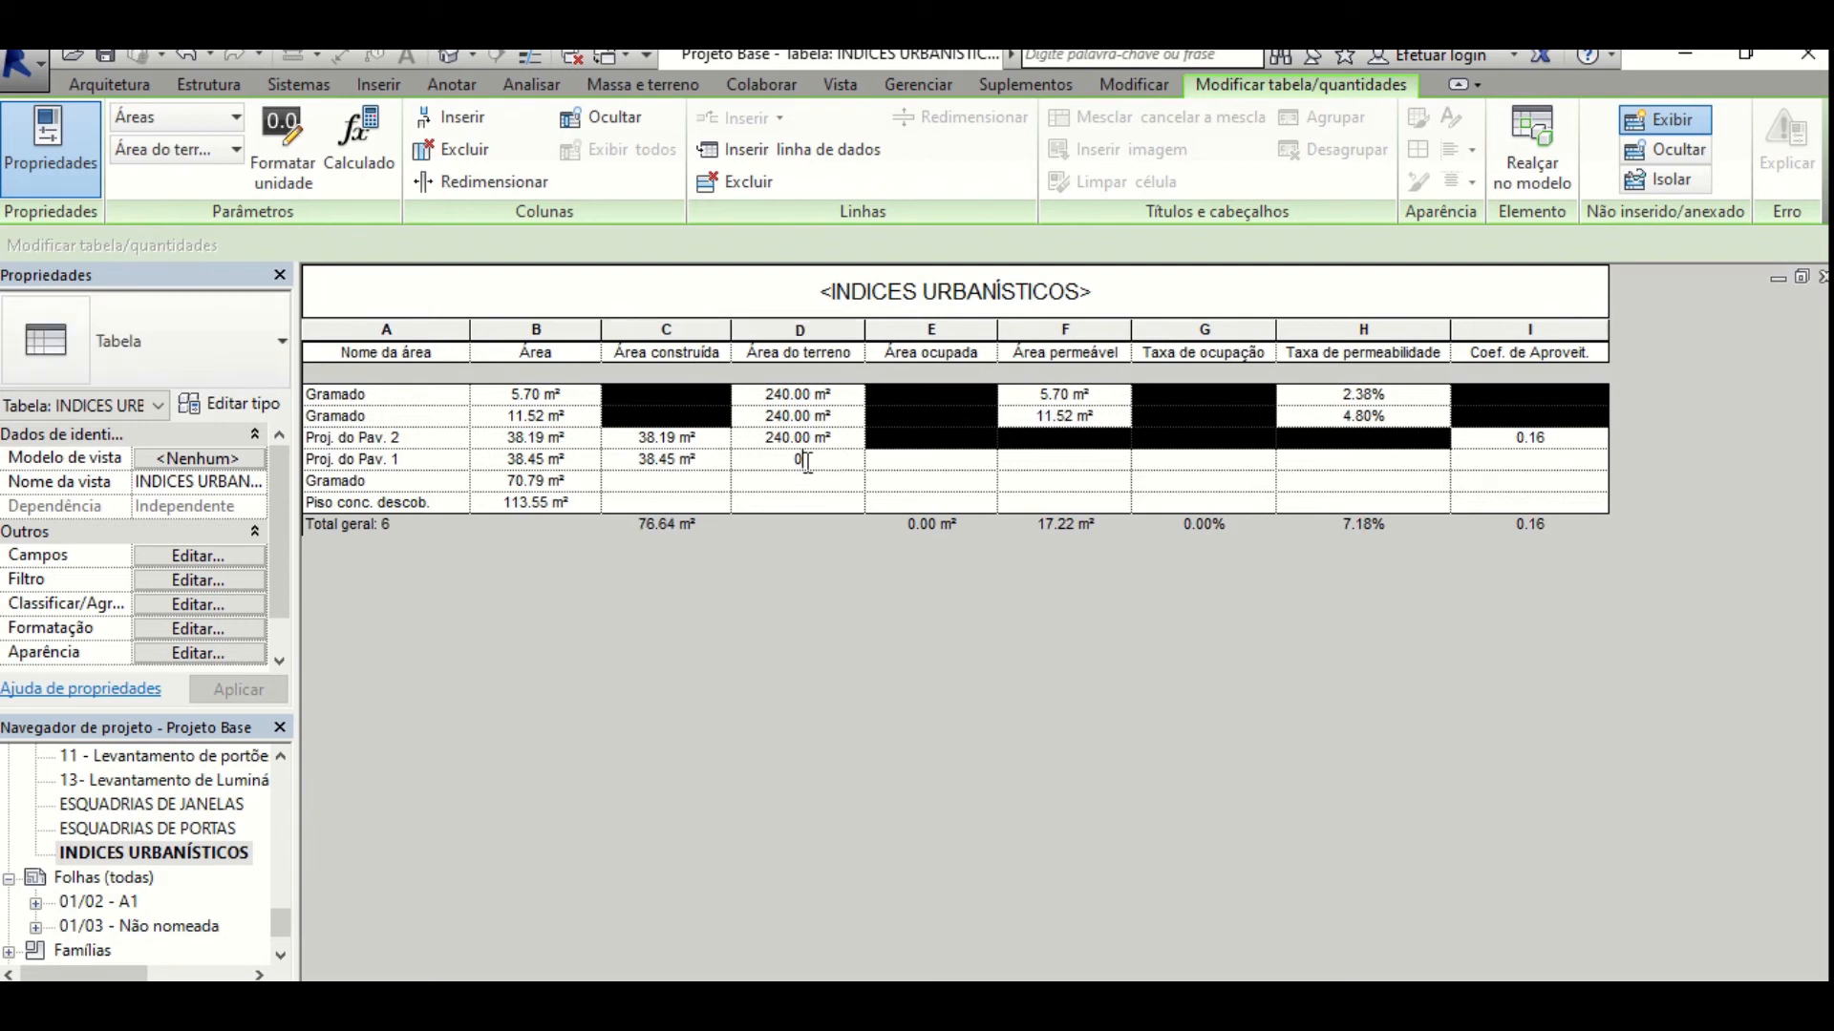
text(40)
click(930, 462)
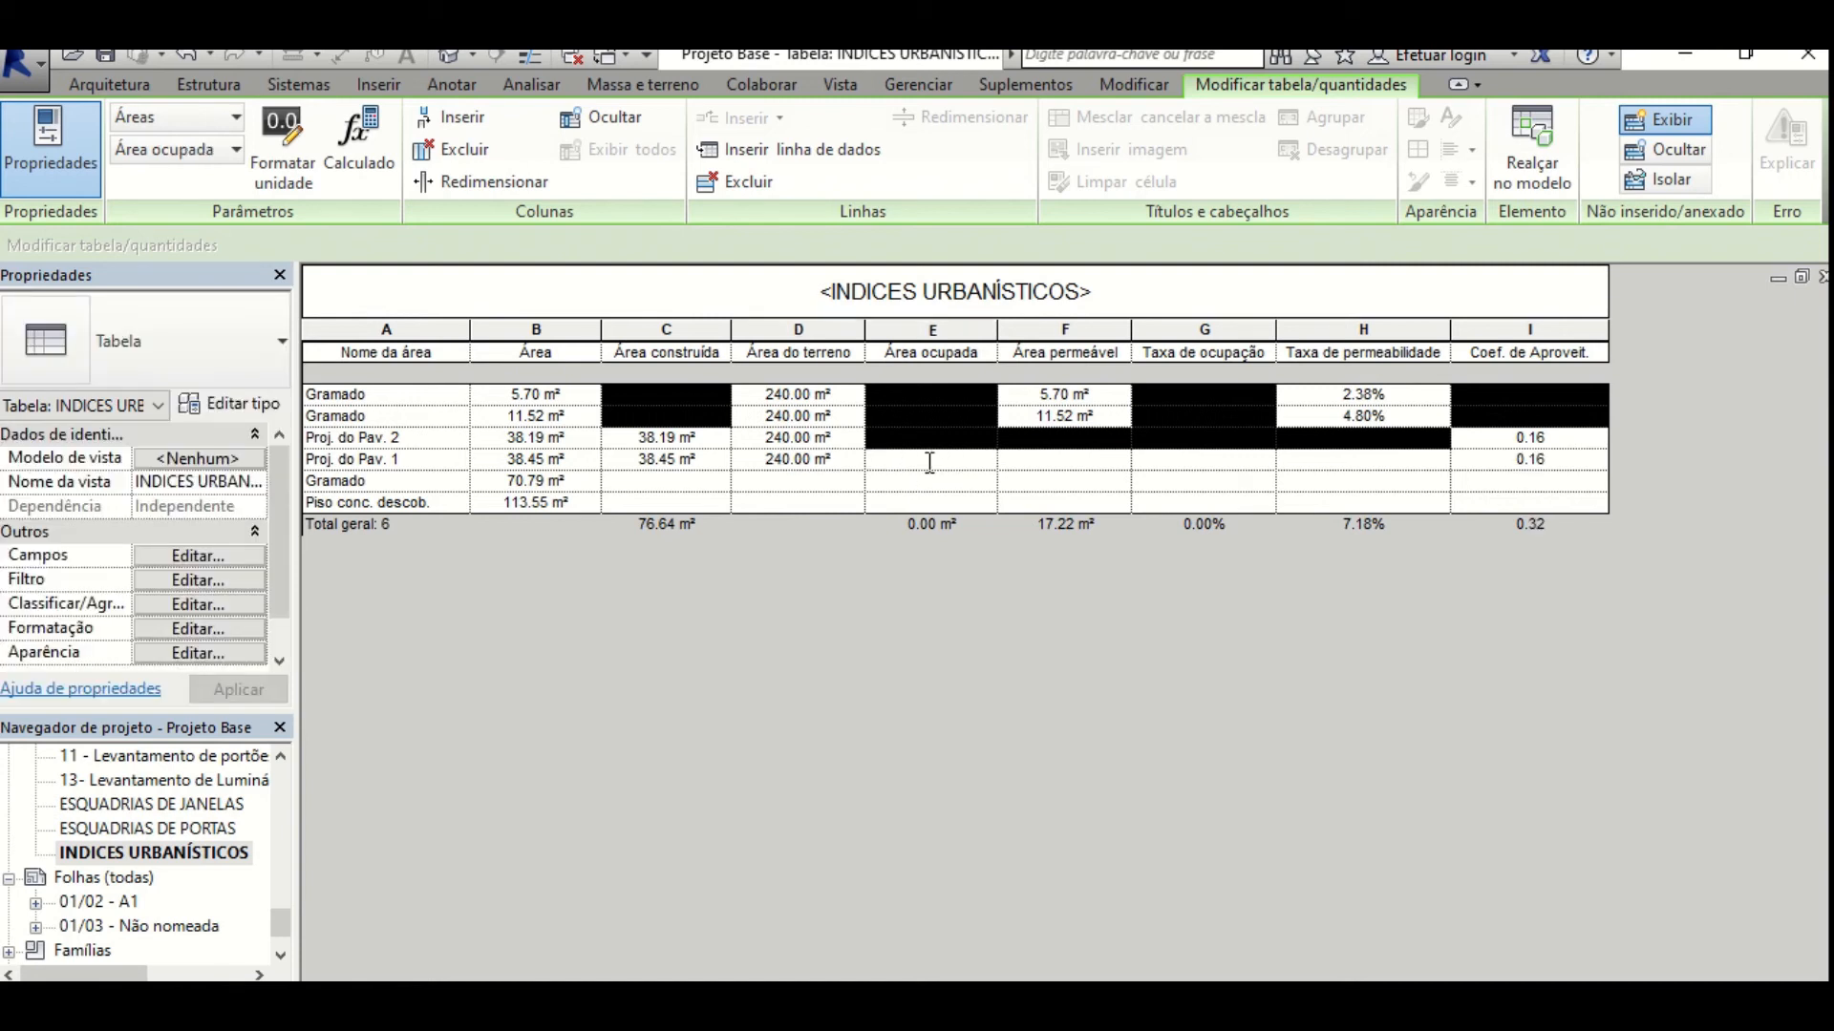
text(38.45)
click(941, 482)
click(1064, 459)
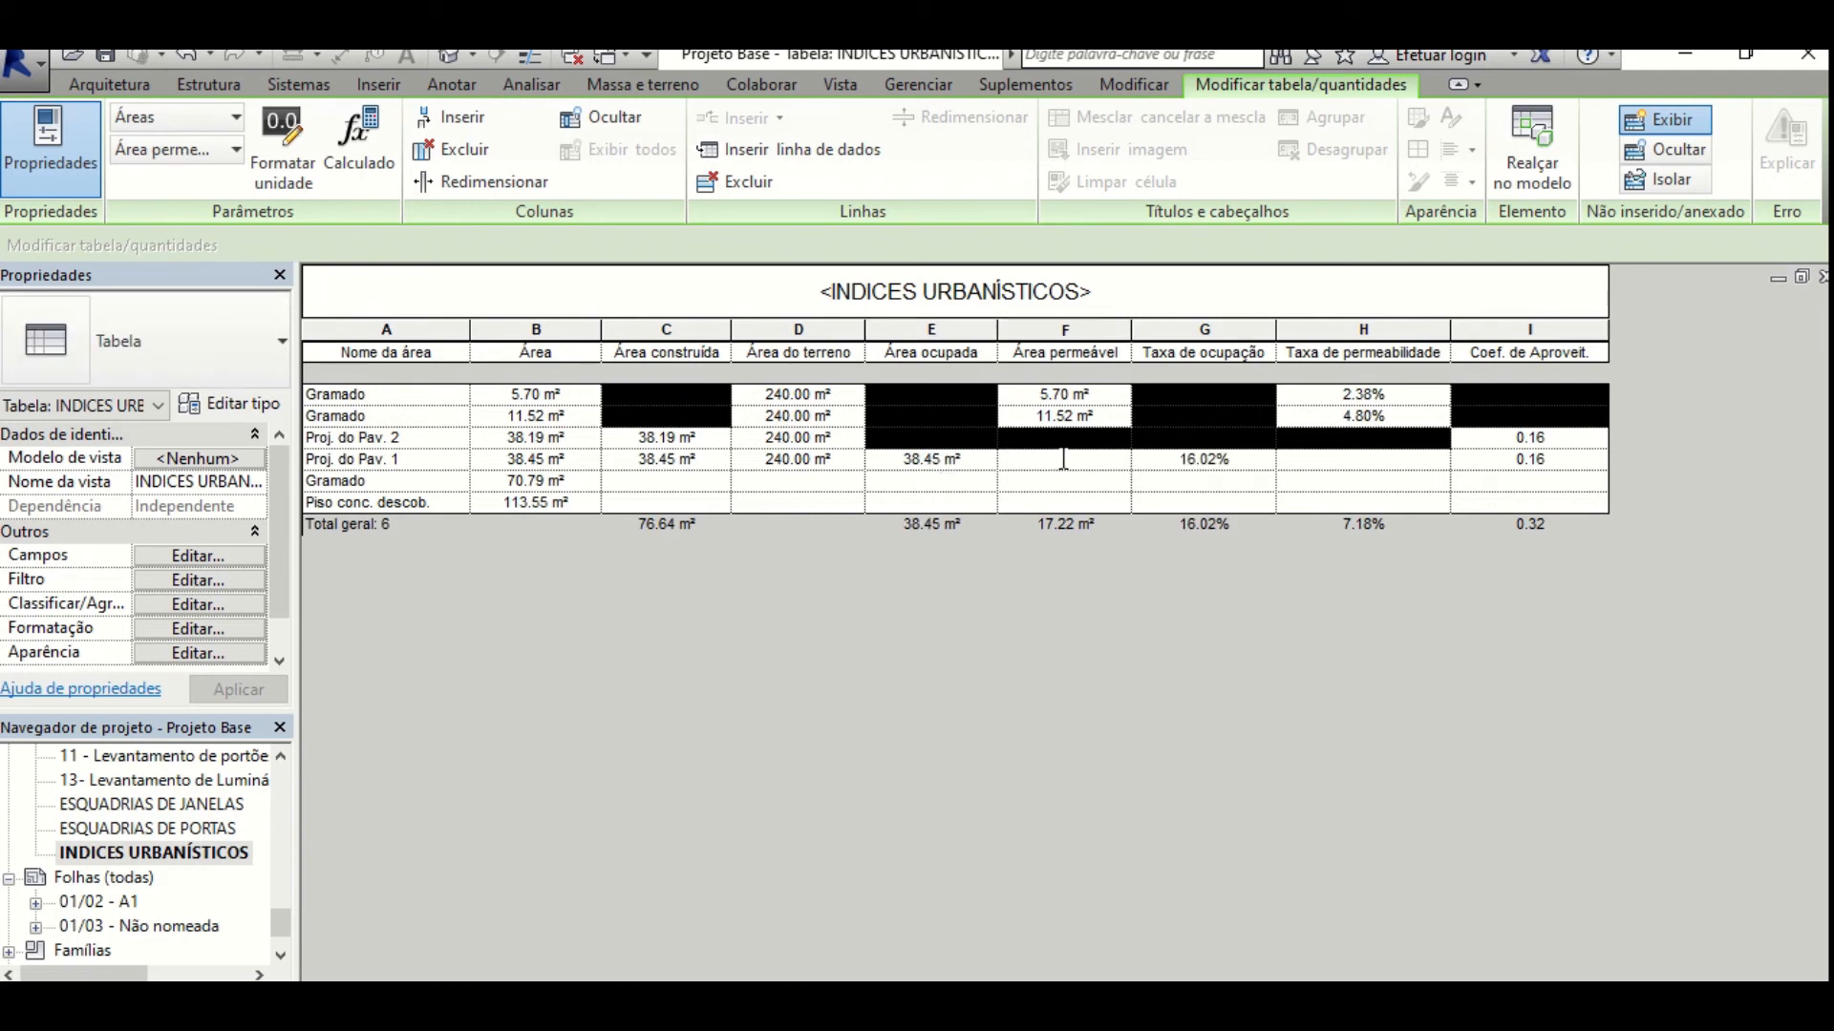
click(1209, 481)
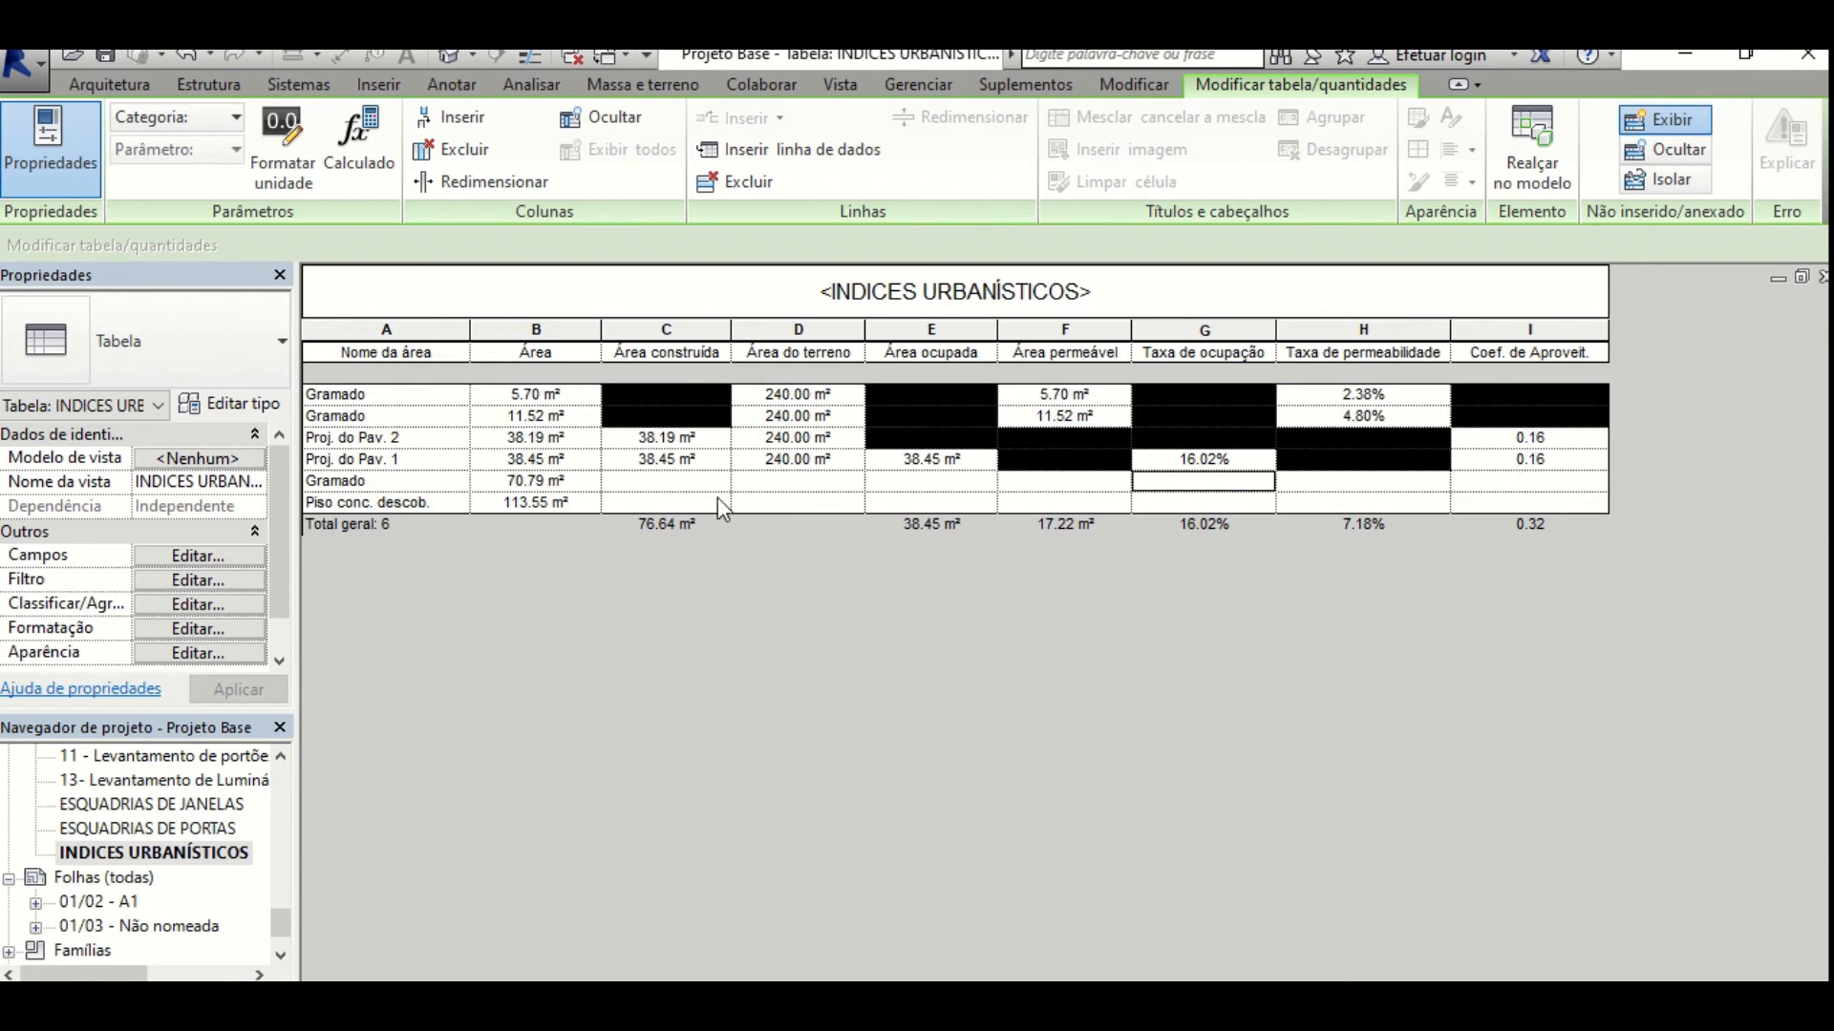
Fill the 70.79 m² Gramado row with built area 0, land area 240, occupied area 0 and permeable area 70.79.
click(640, 480)
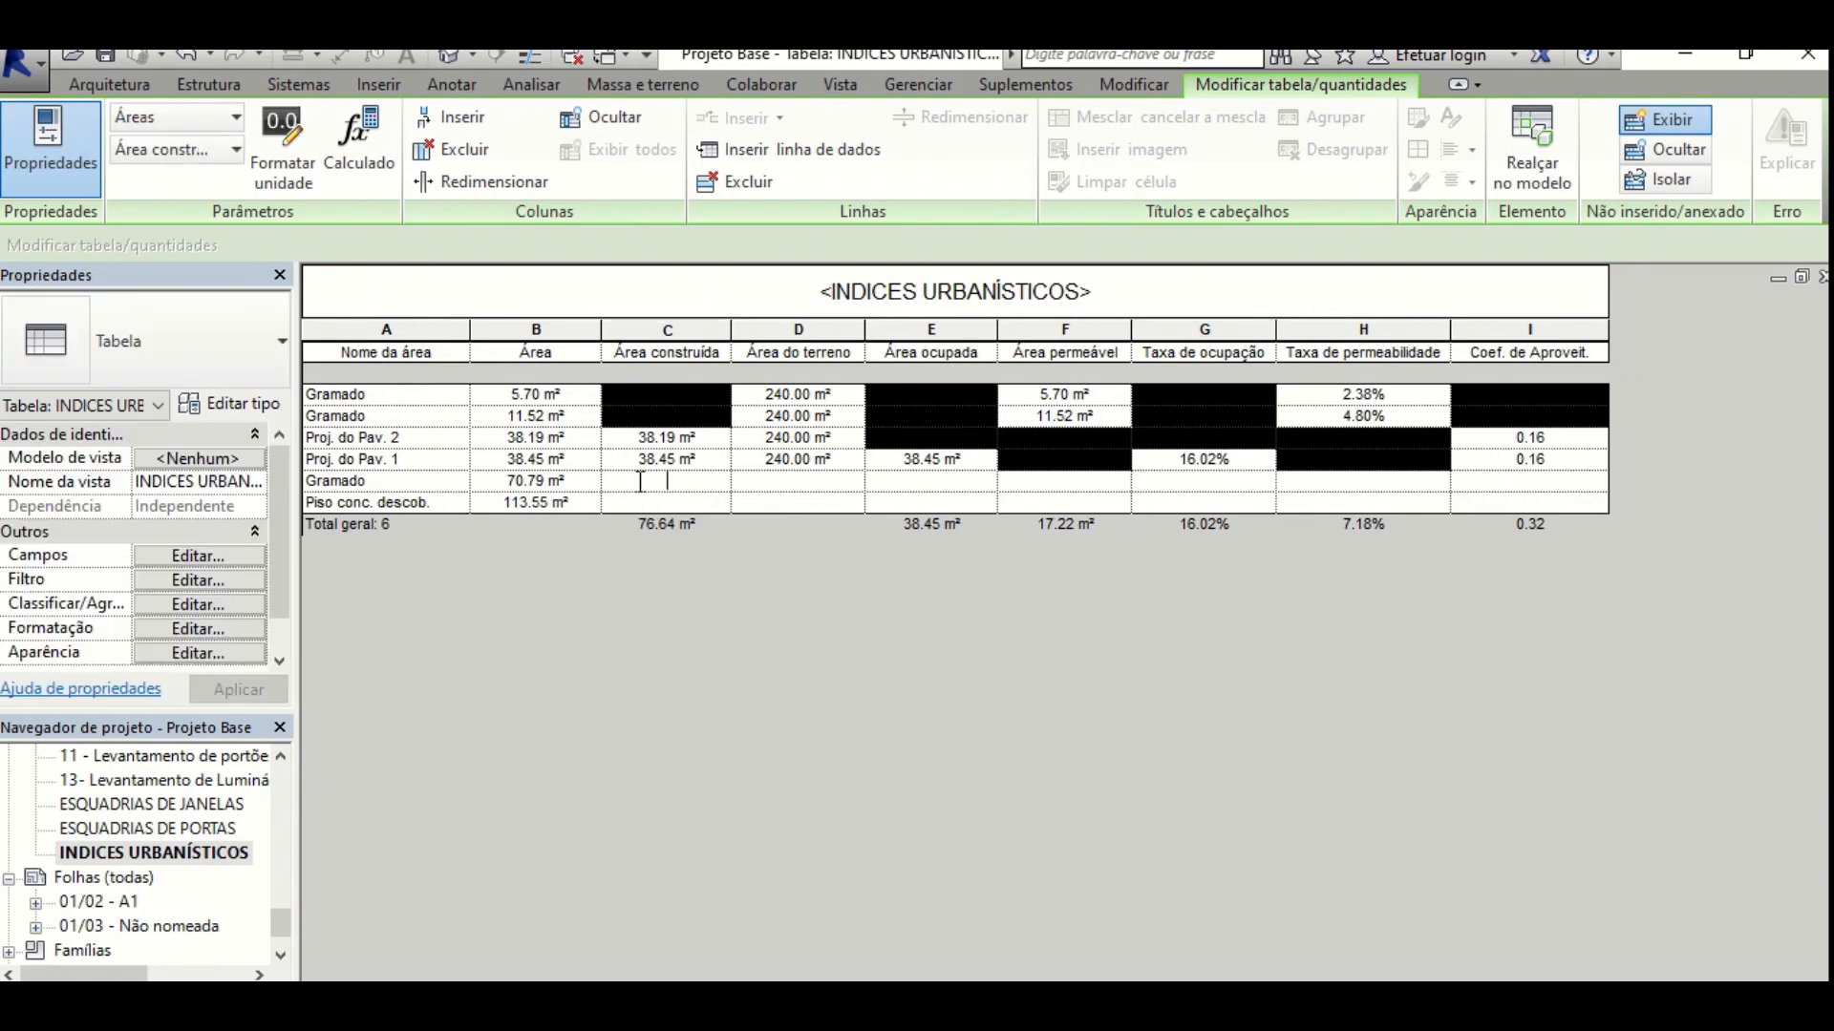
click(807, 478)
text(240)
click(903, 482)
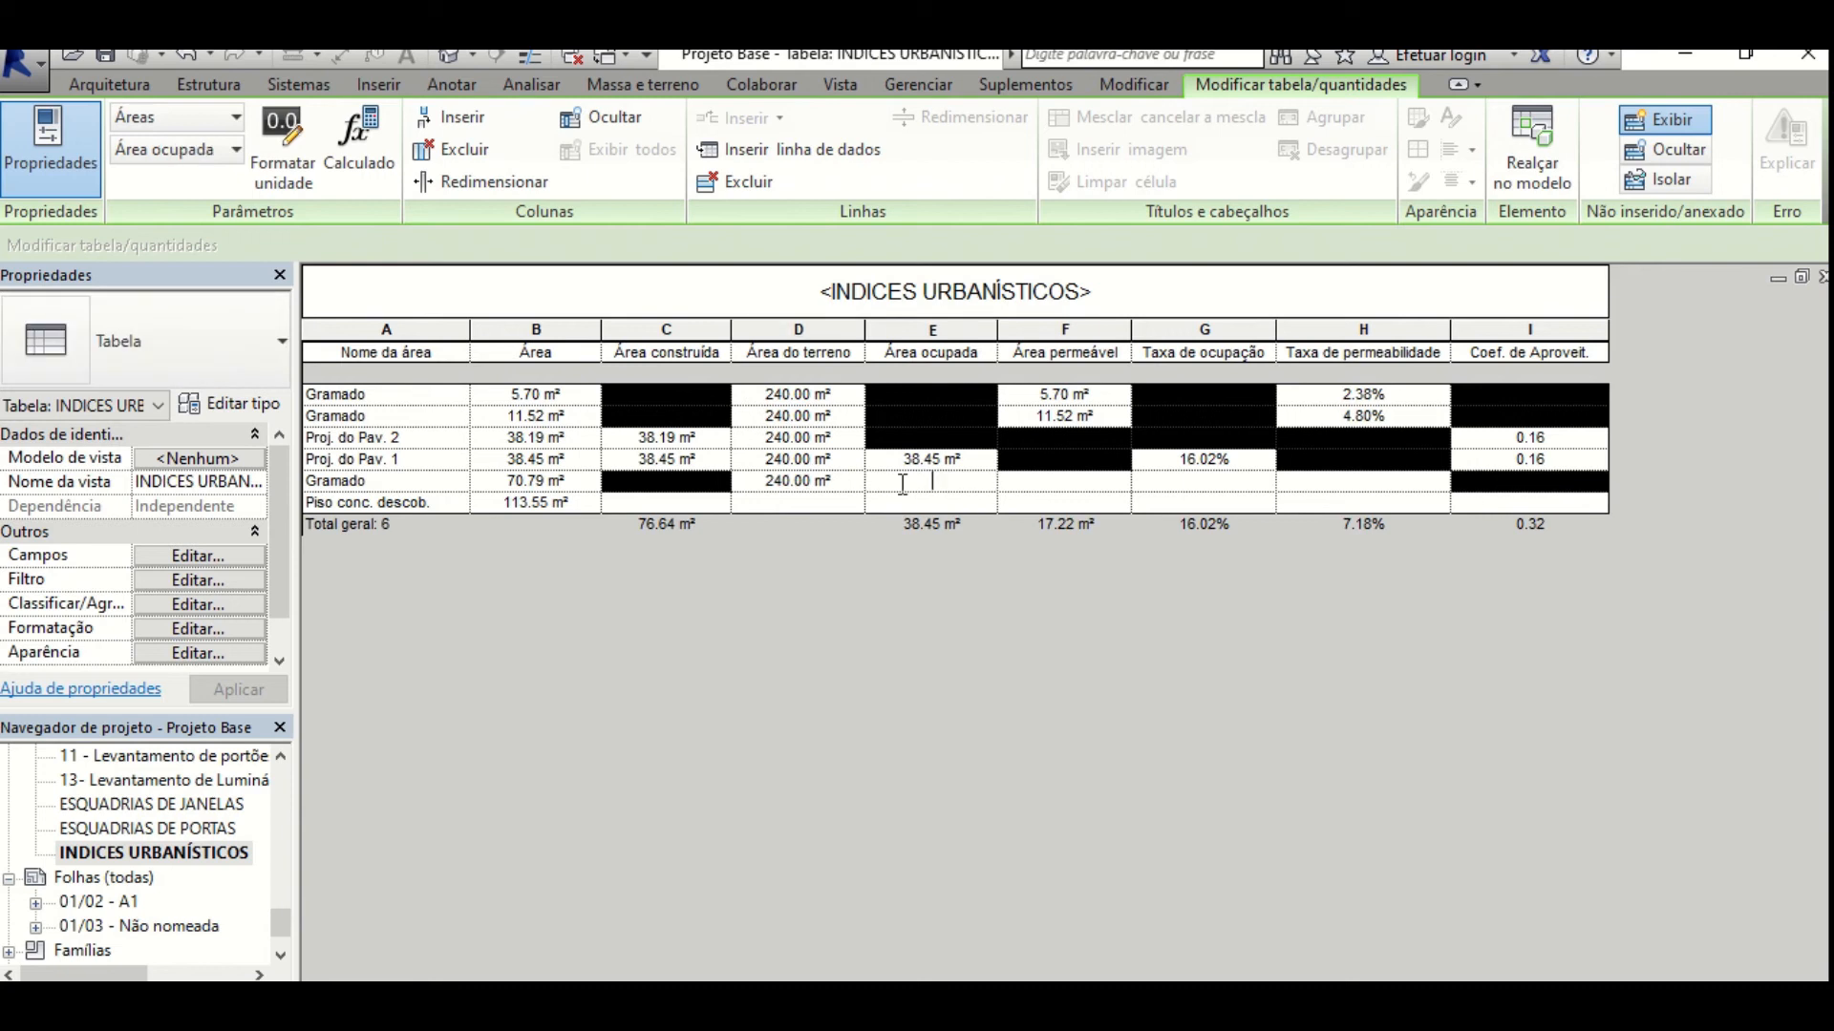
click(1067, 484)
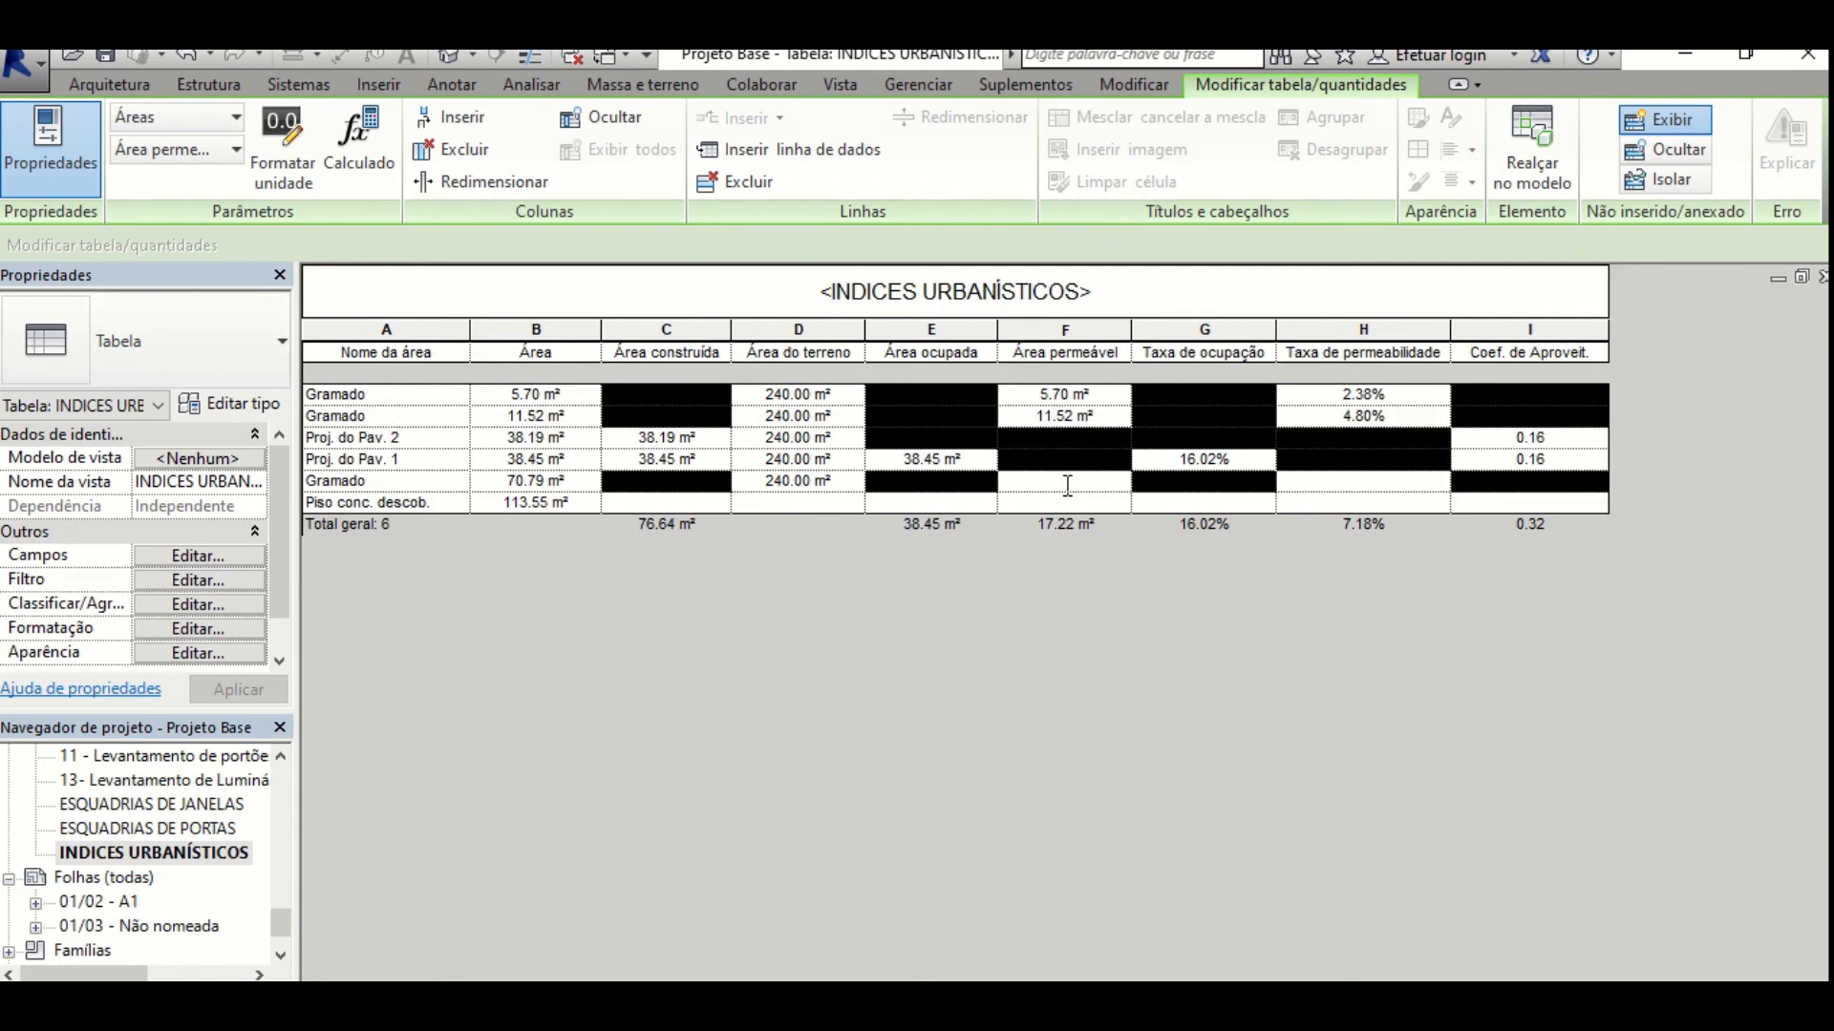
text(70.79)
click(1301, 485)
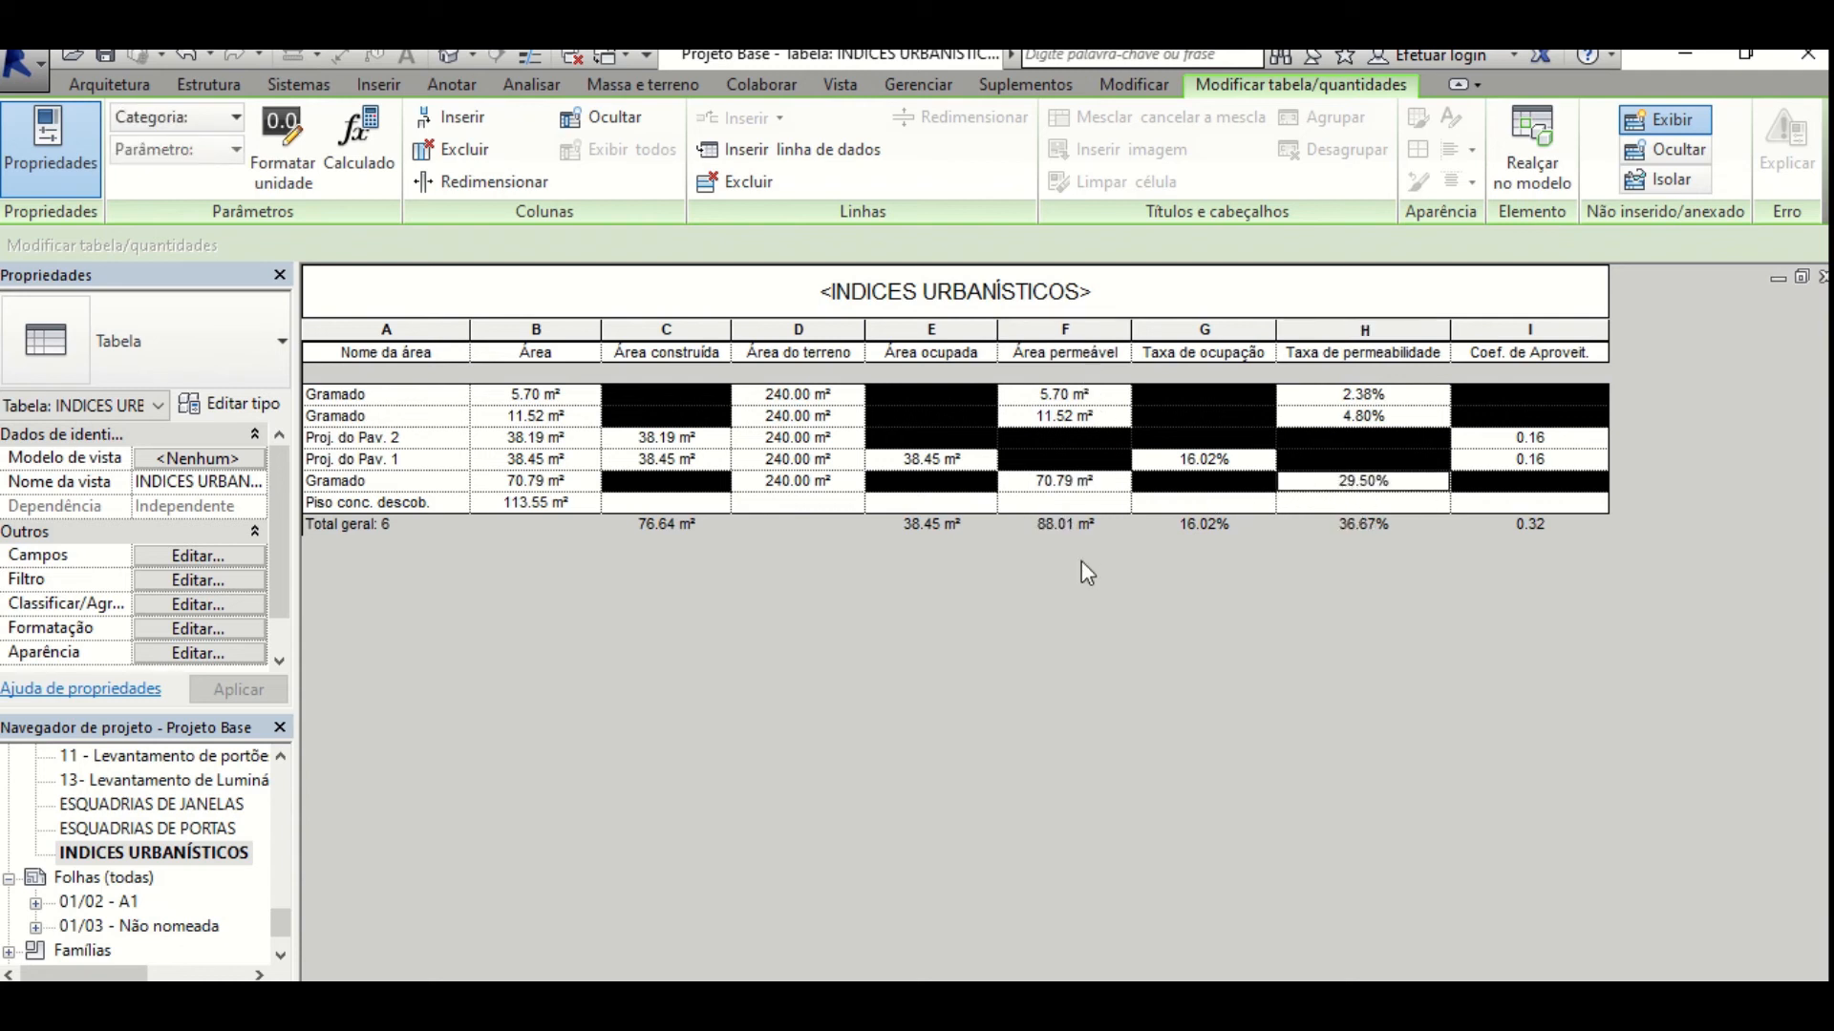
click(1382, 483)
Fill the Piso conc. descob. row with built area 0, land area 240, occupied area 0 and permeable area 0.
click(673, 500)
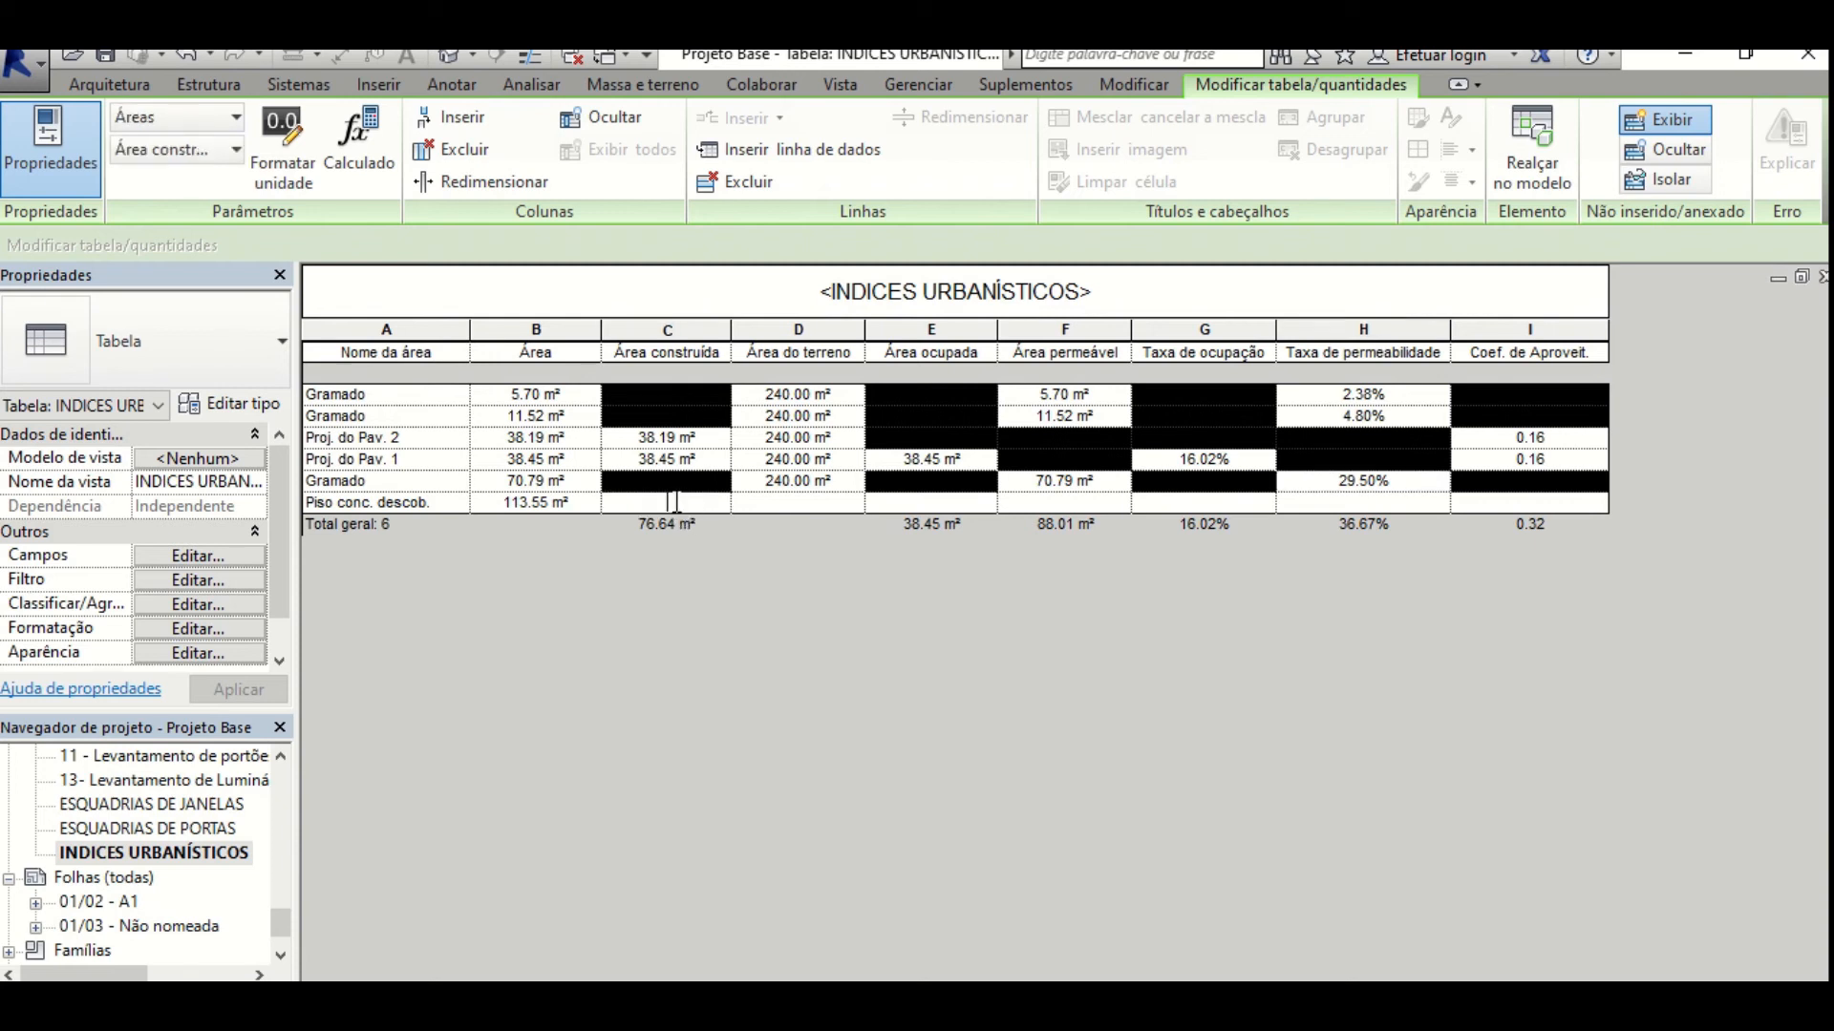
text(0)
click(797, 501)
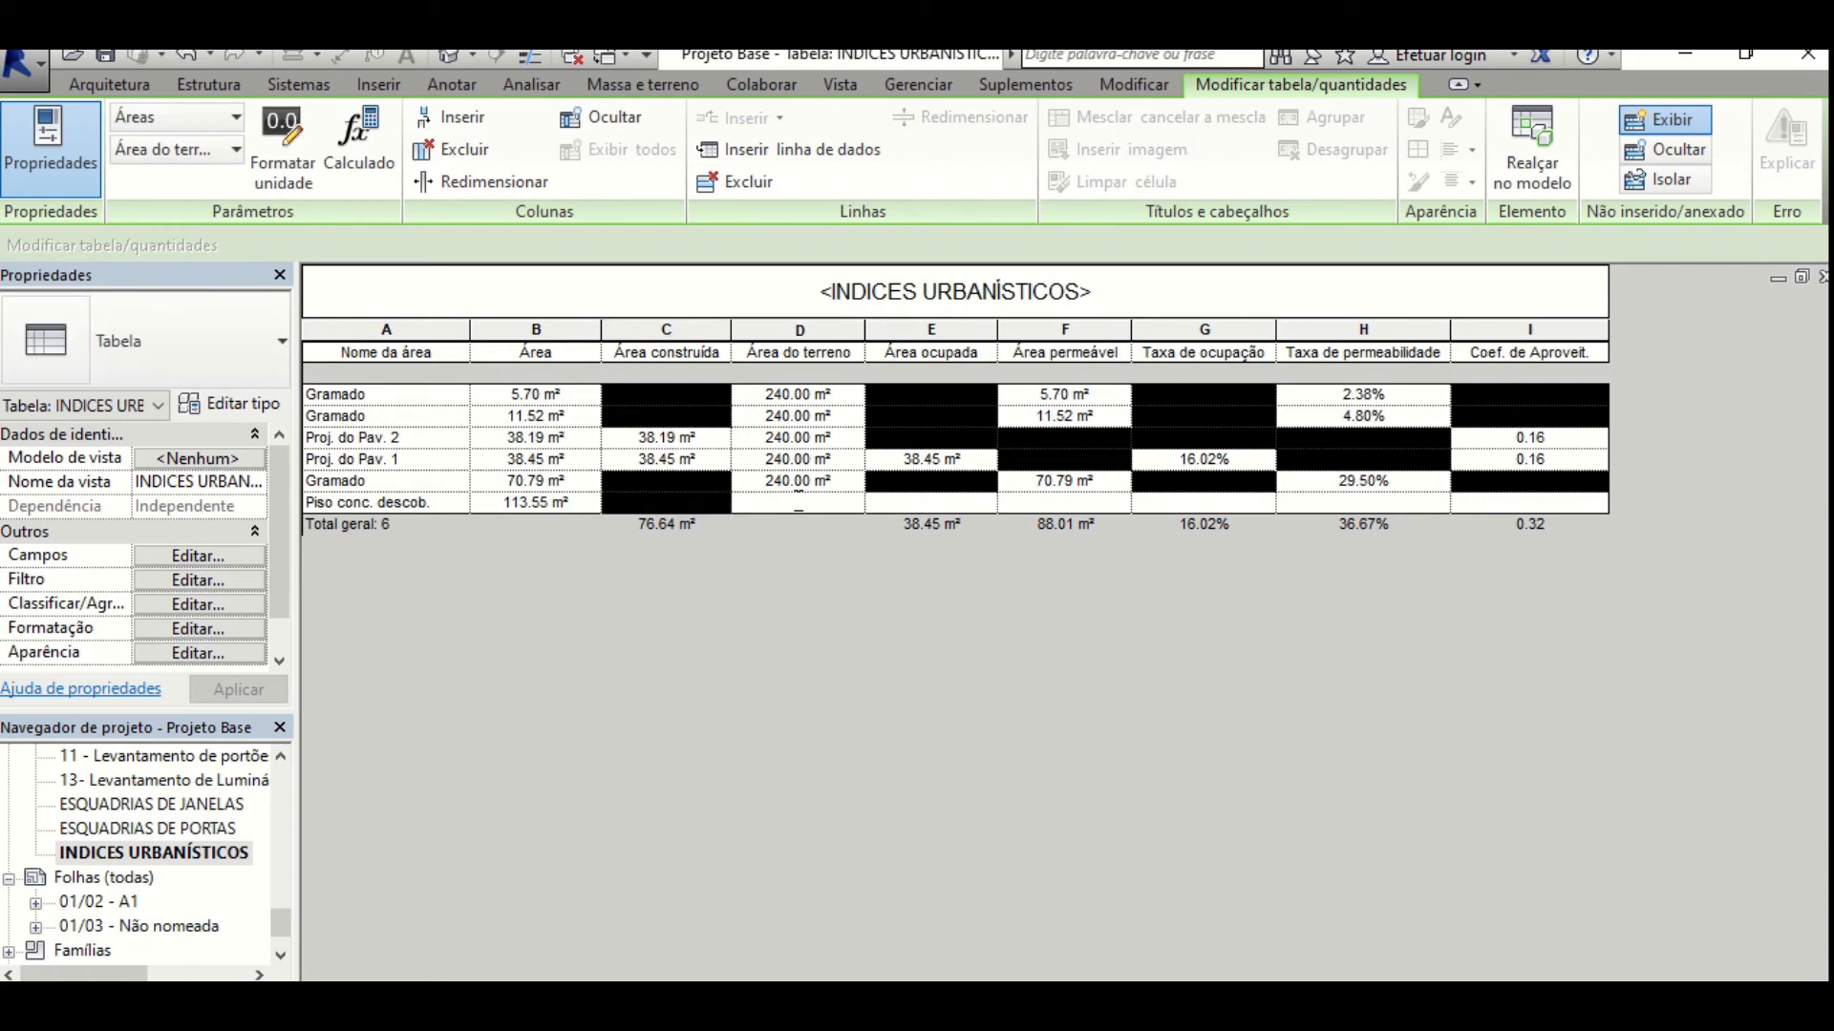
text(240)
click(967, 504)
text(0)
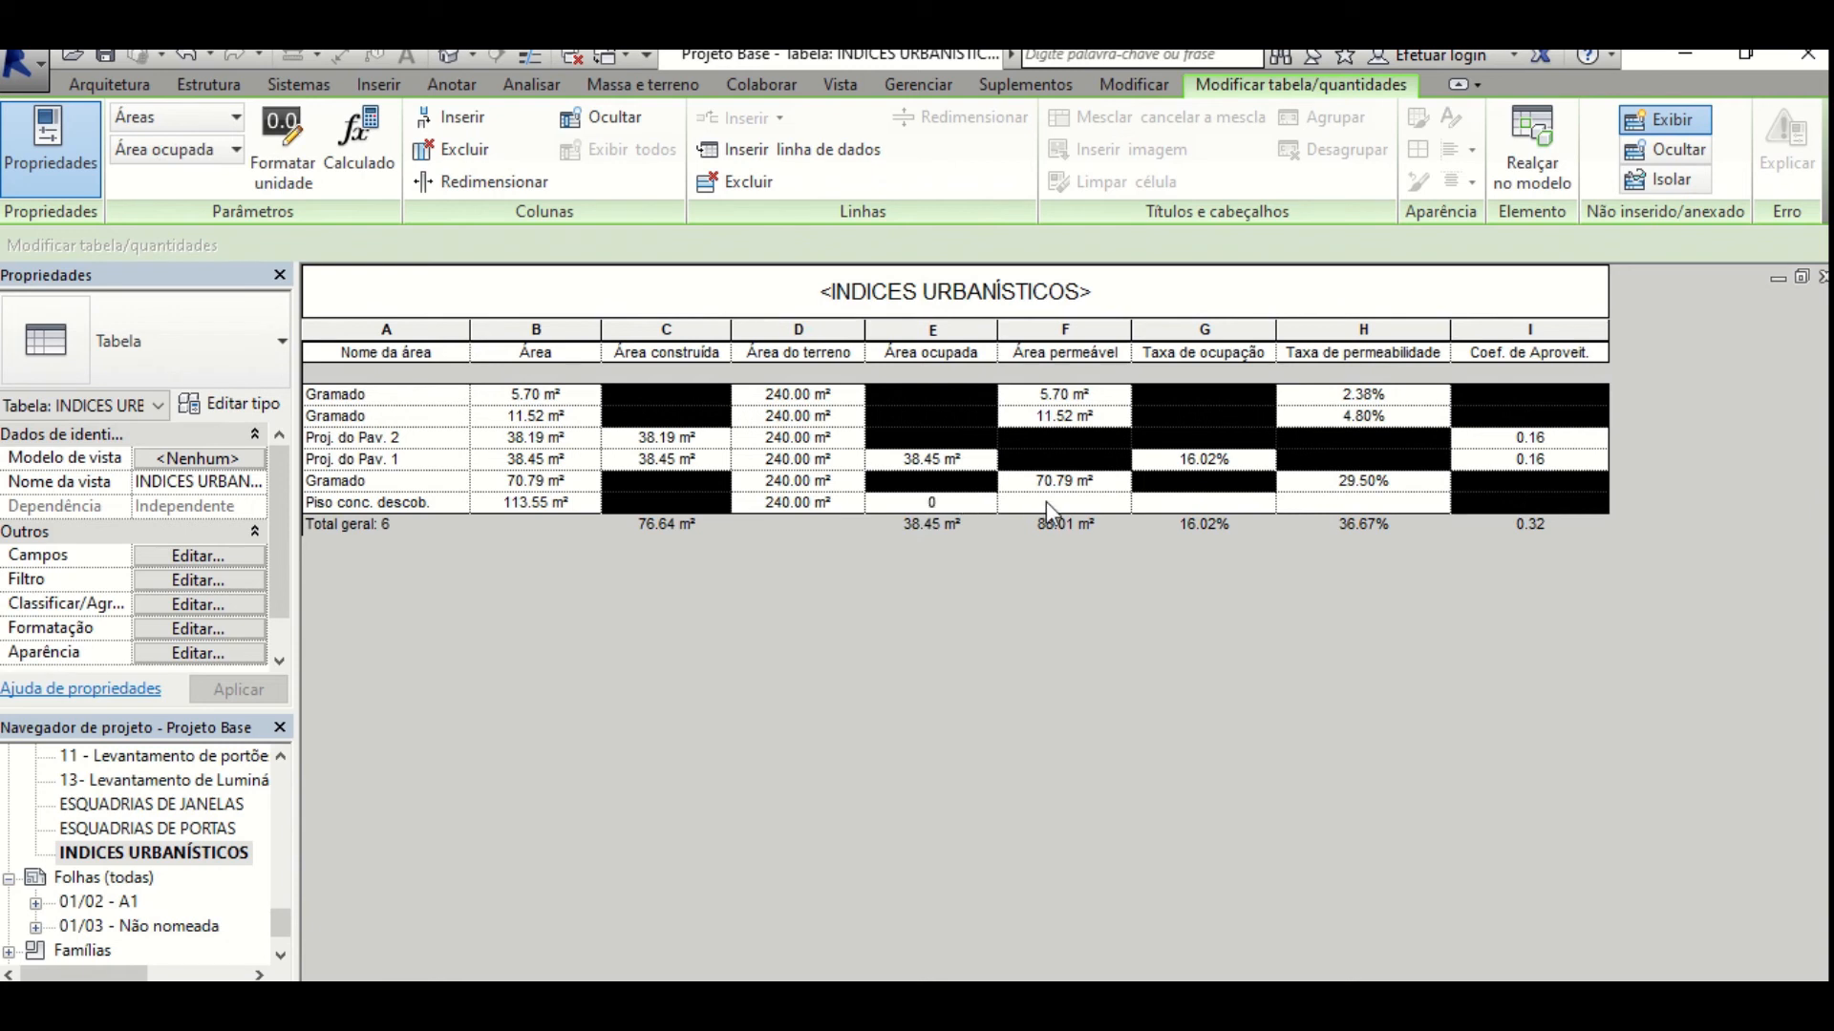
click(1046, 502)
text(0)
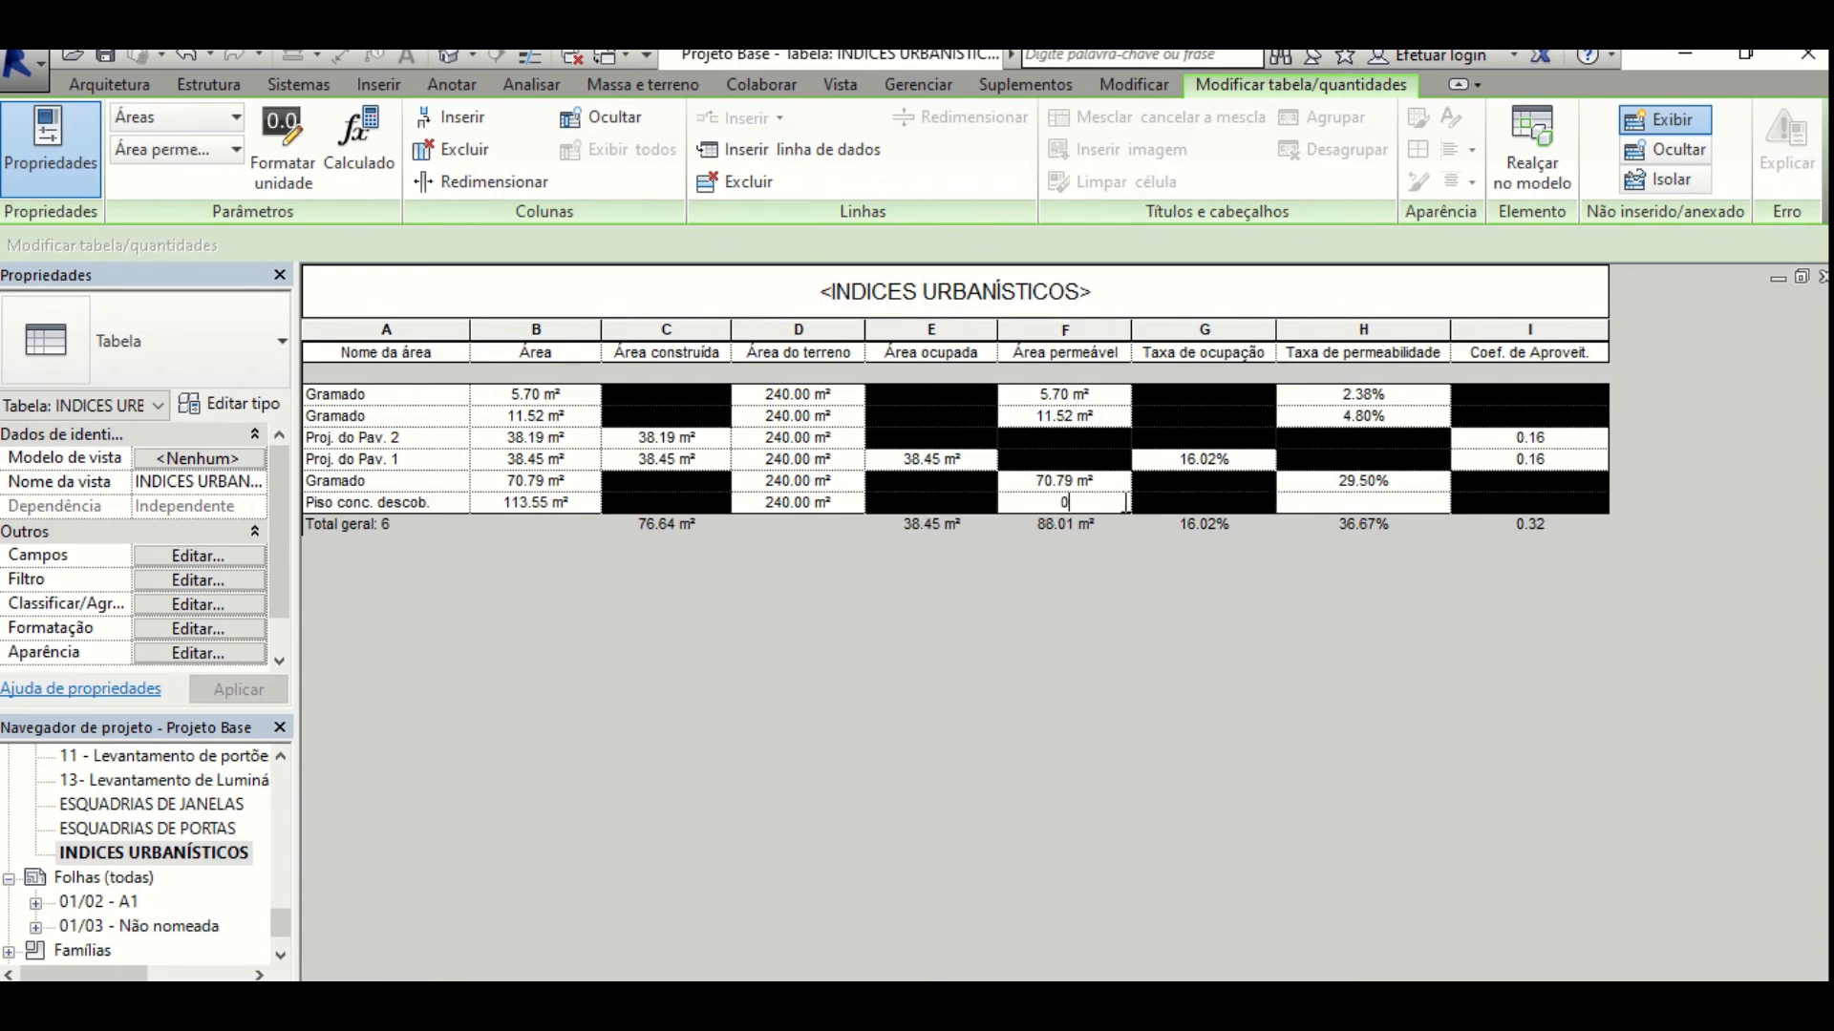
click(1340, 500)
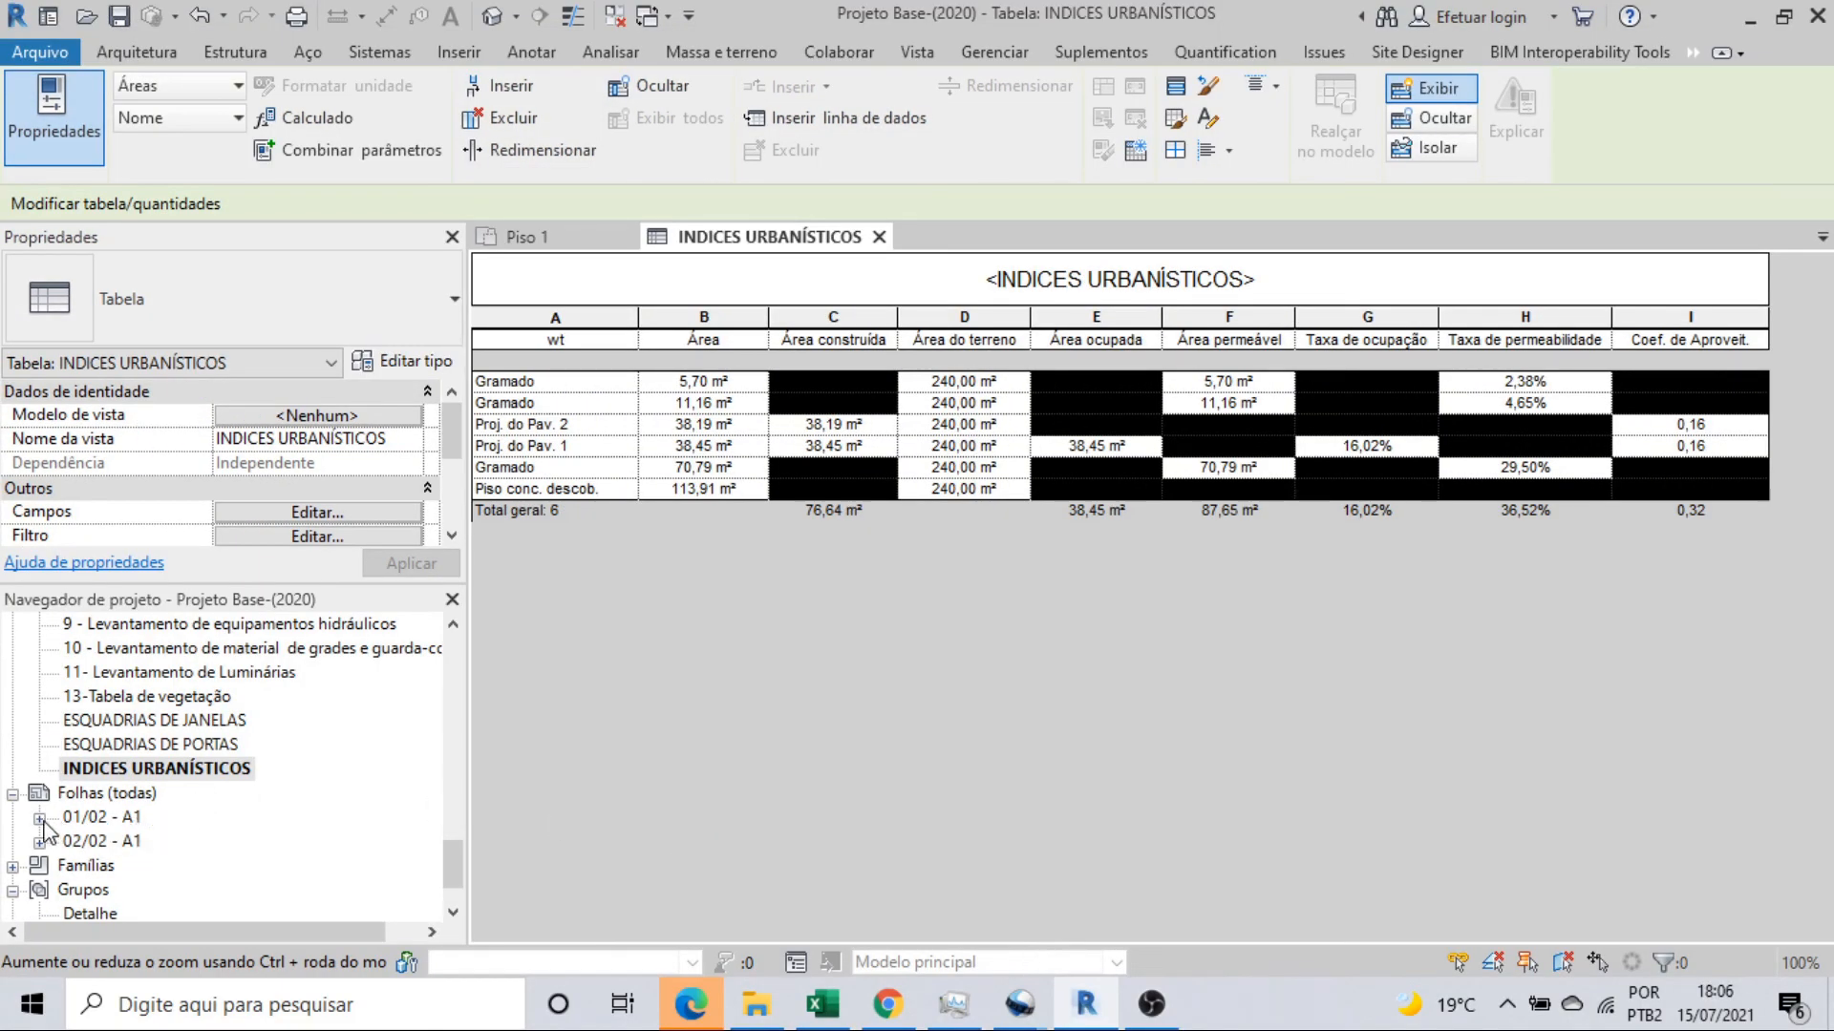
Open sheet 01/02 - A1 and examine the floor plans, sections and tables laid out on it.
double_click(82, 817)
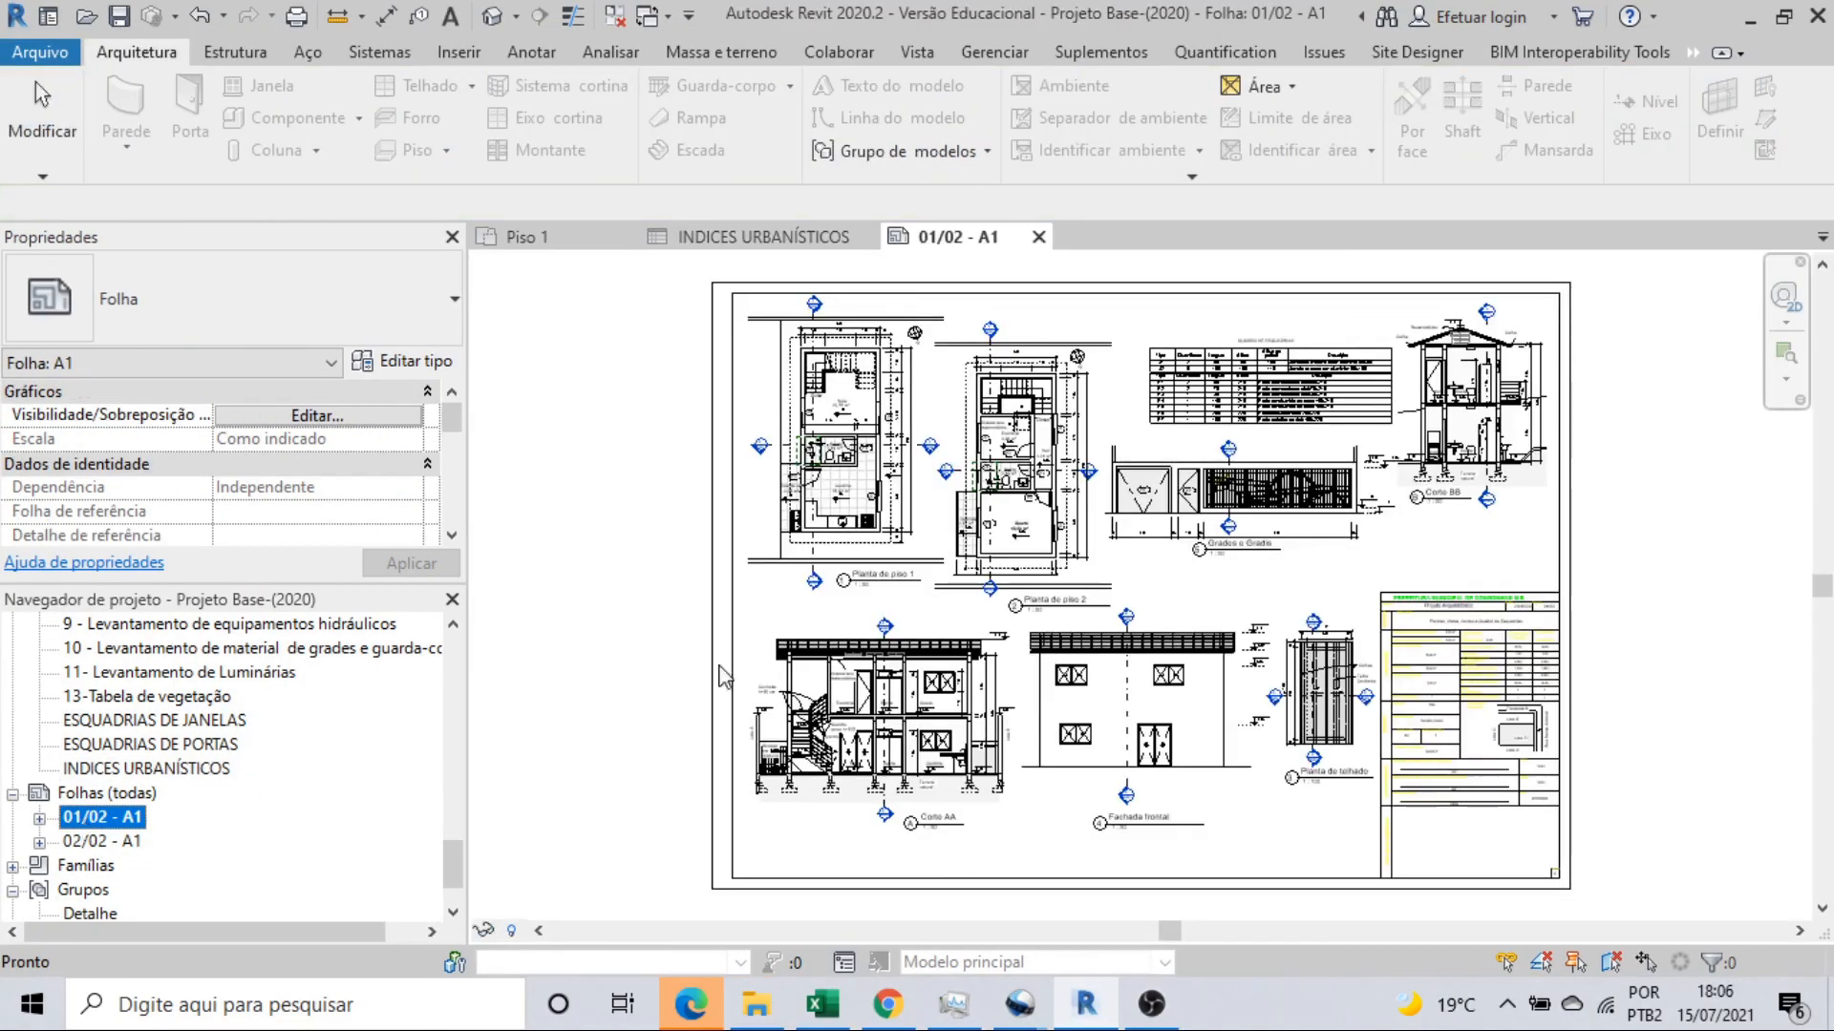
scroll(871, 504, up, 2)
scroll(872, 508, down, 1)
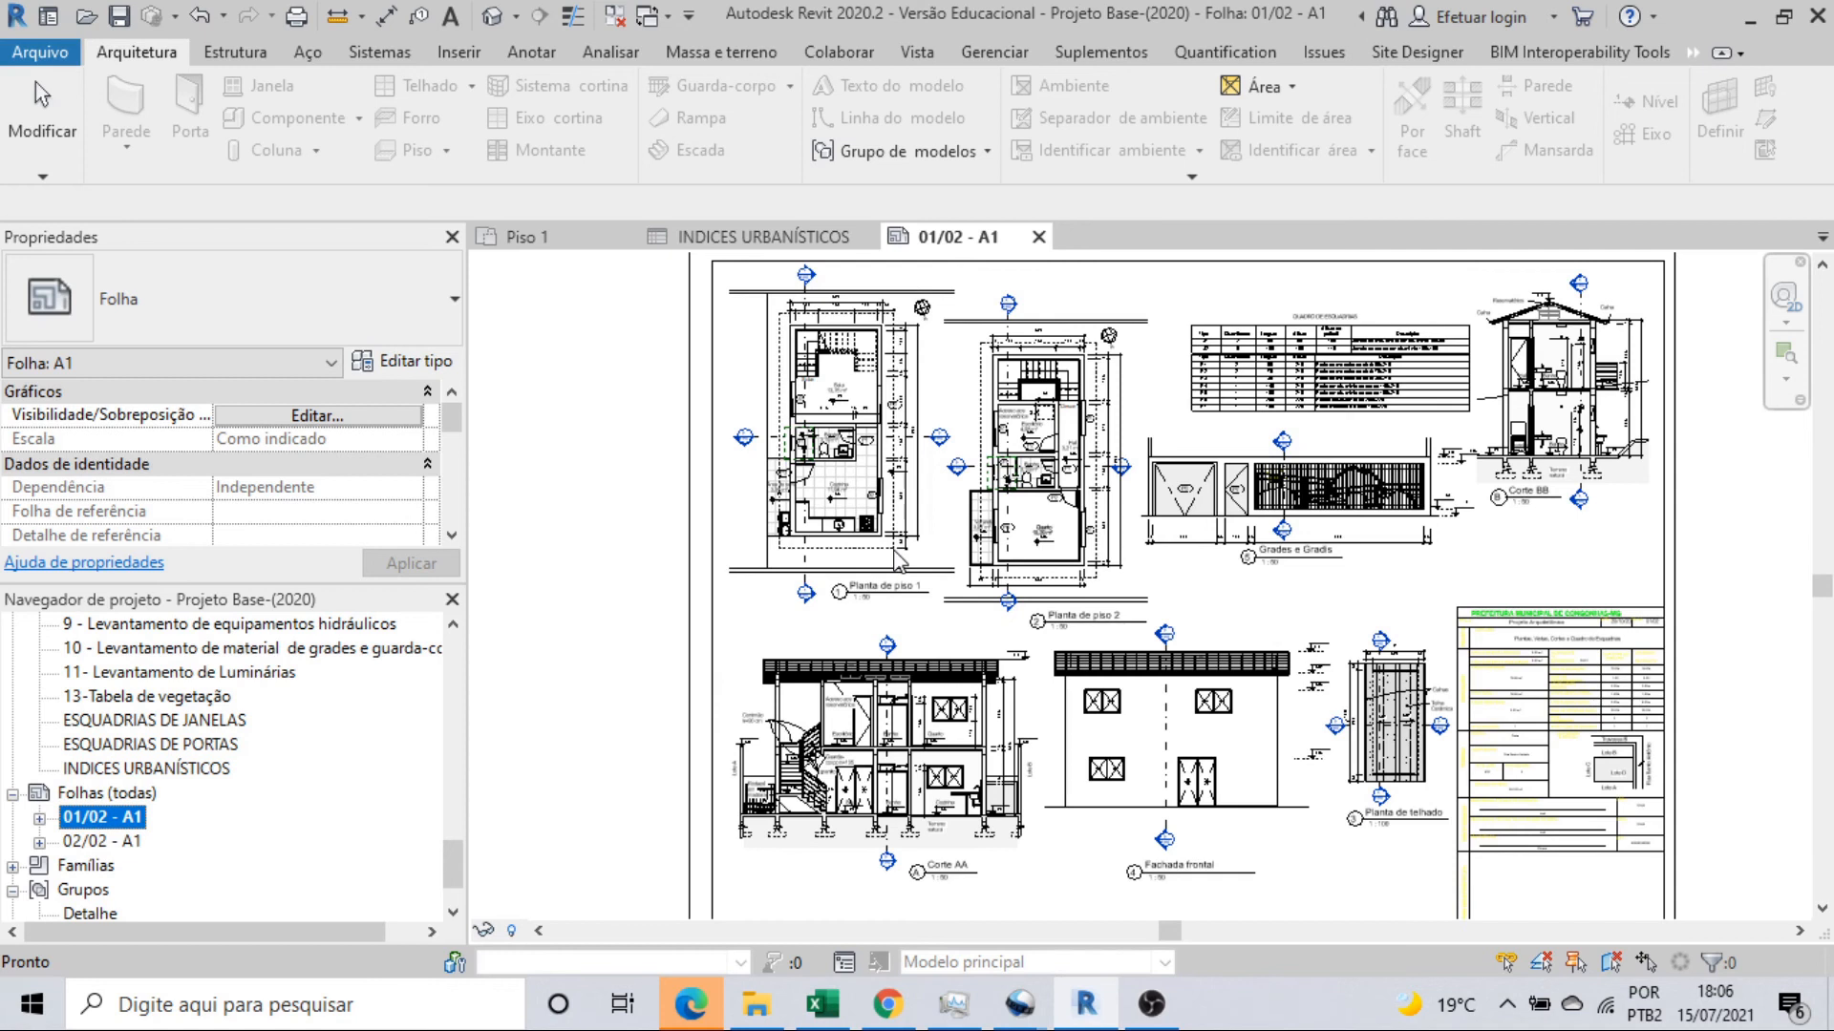
Examine the QUADRO DE ESQUADRIAS on the sheet and open its window table, ESQUADRIAS DE JANELAS, as a schedule.
scroll(1118, 603, up, 1)
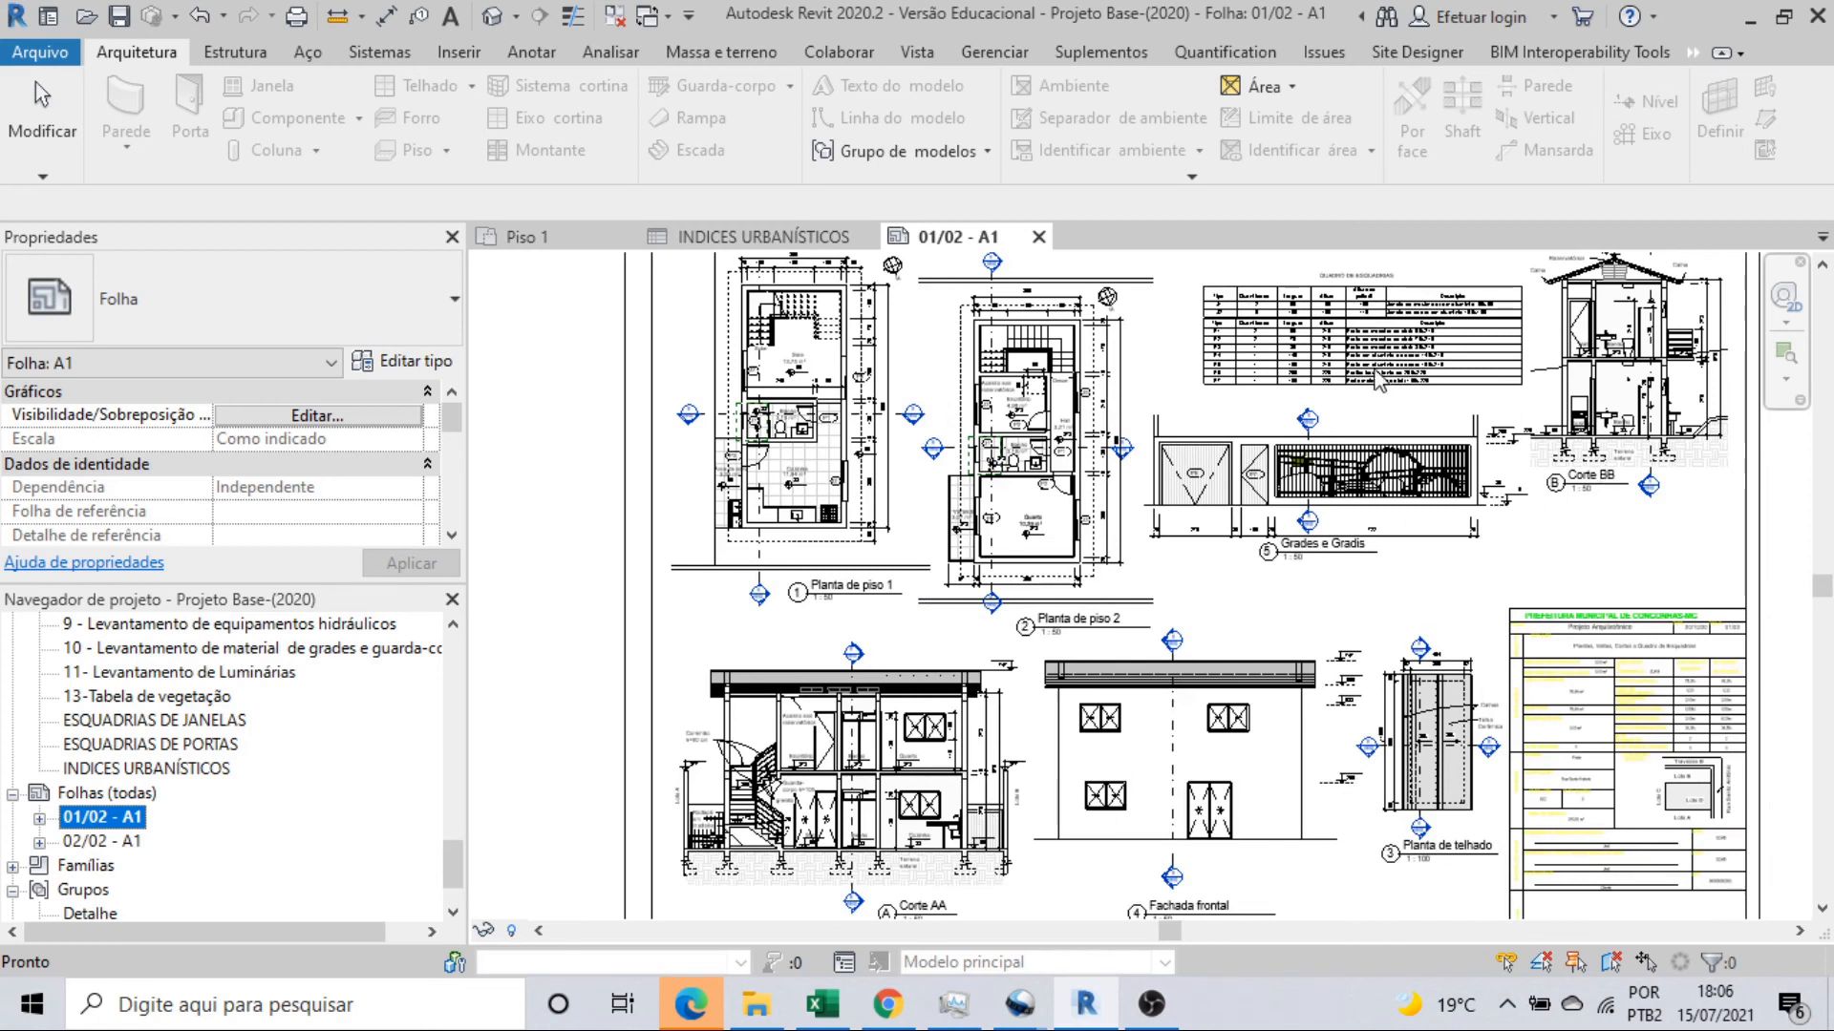
scroll(1367, 334, up, 4)
click(1290, 543)
scroll(1266, 555, down, 1)
middle_drag(1271, 558, 1169, 674)
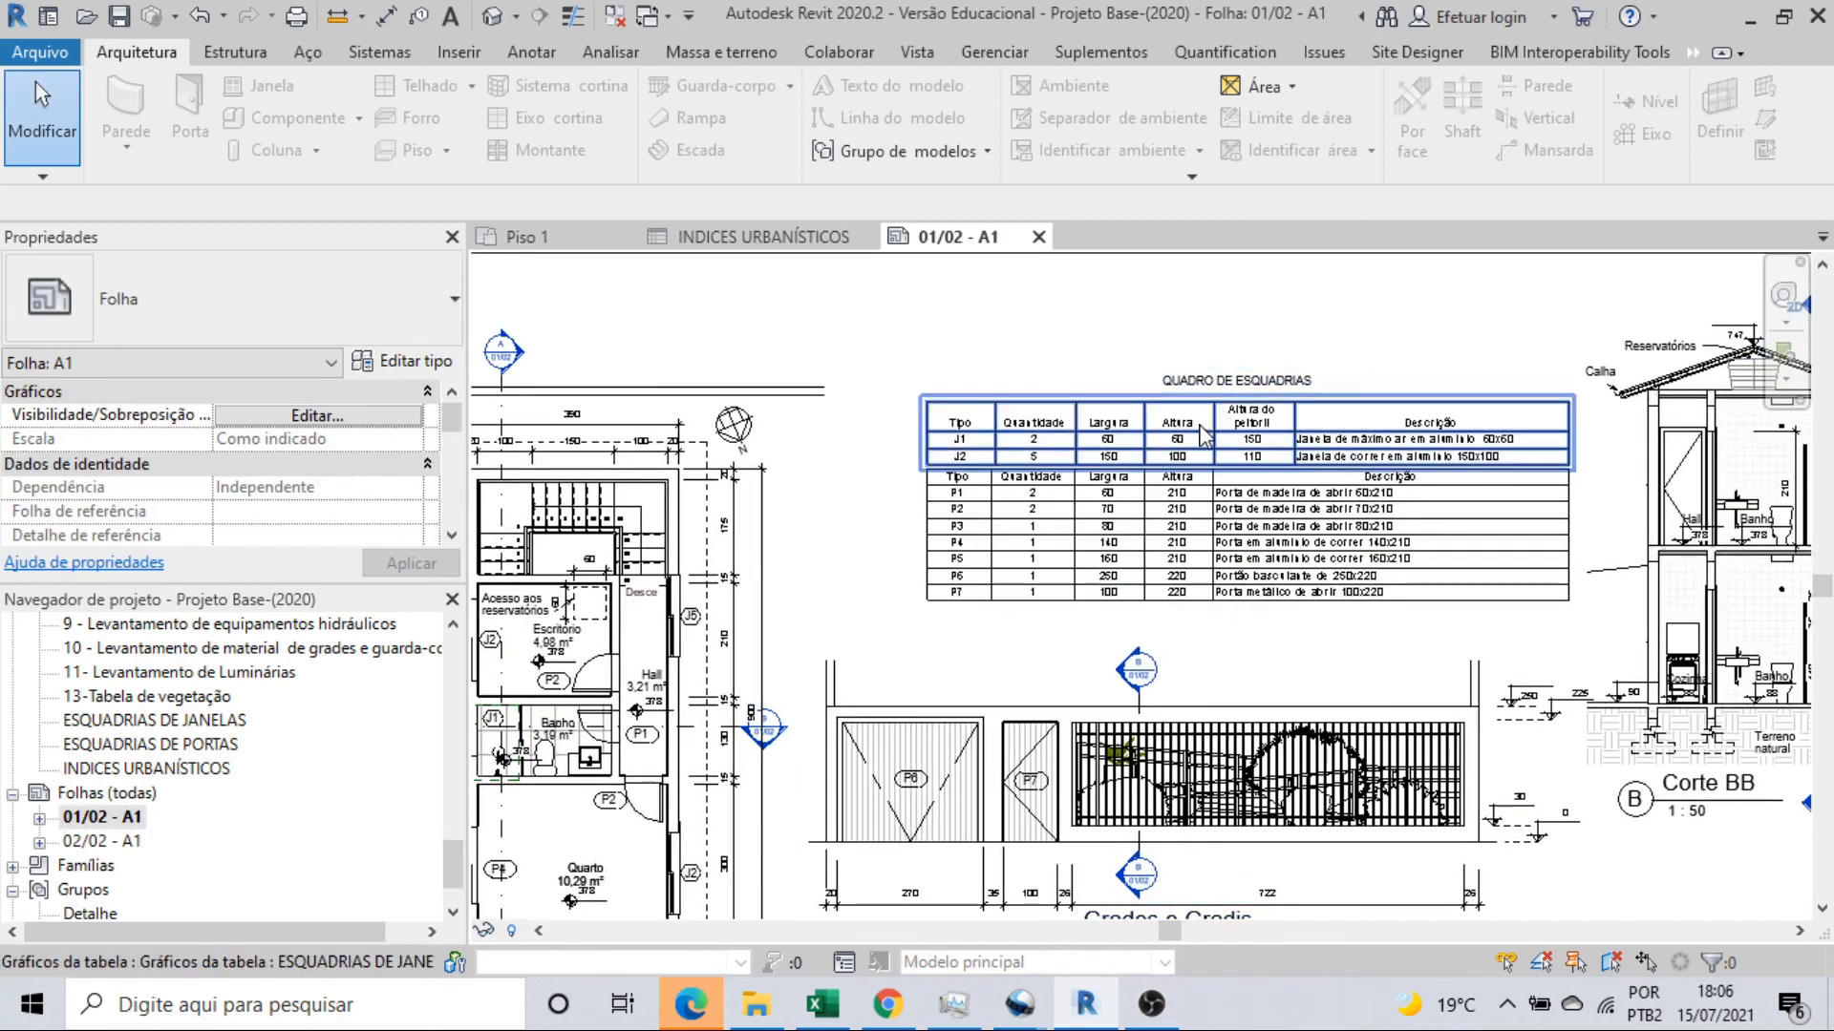
click(1216, 412)
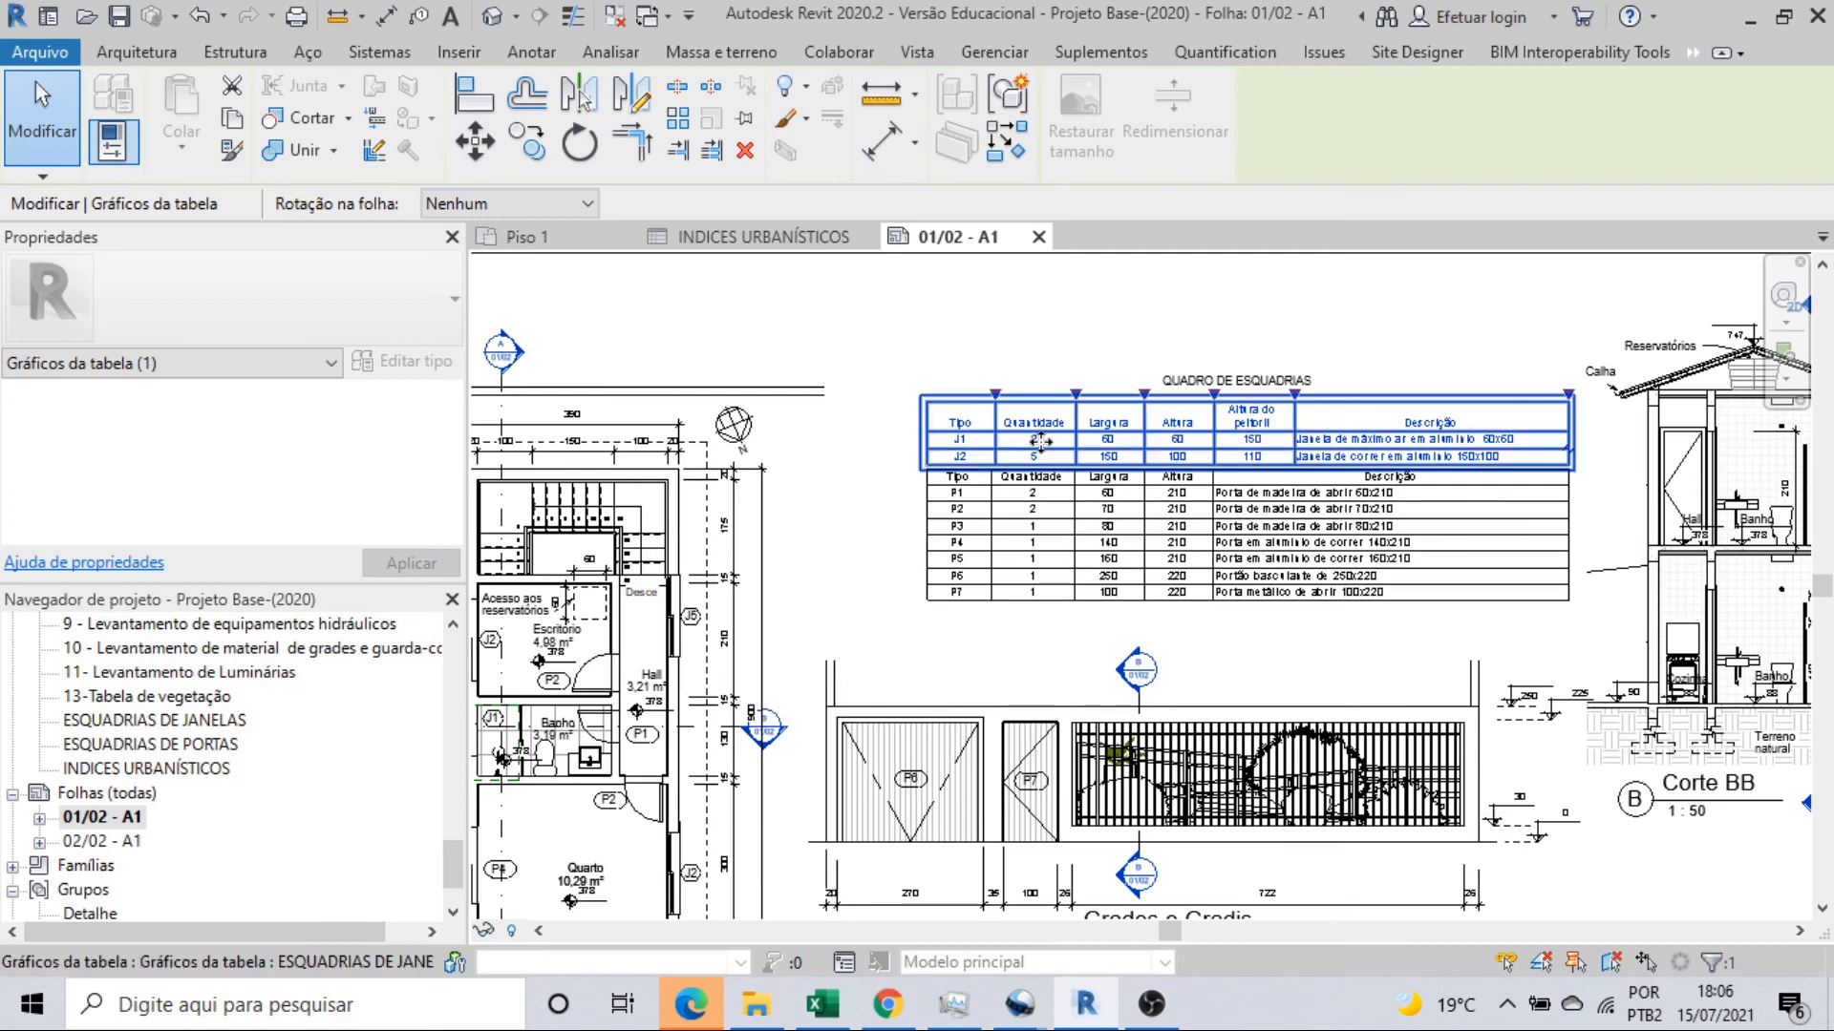
double_click(1026, 443)
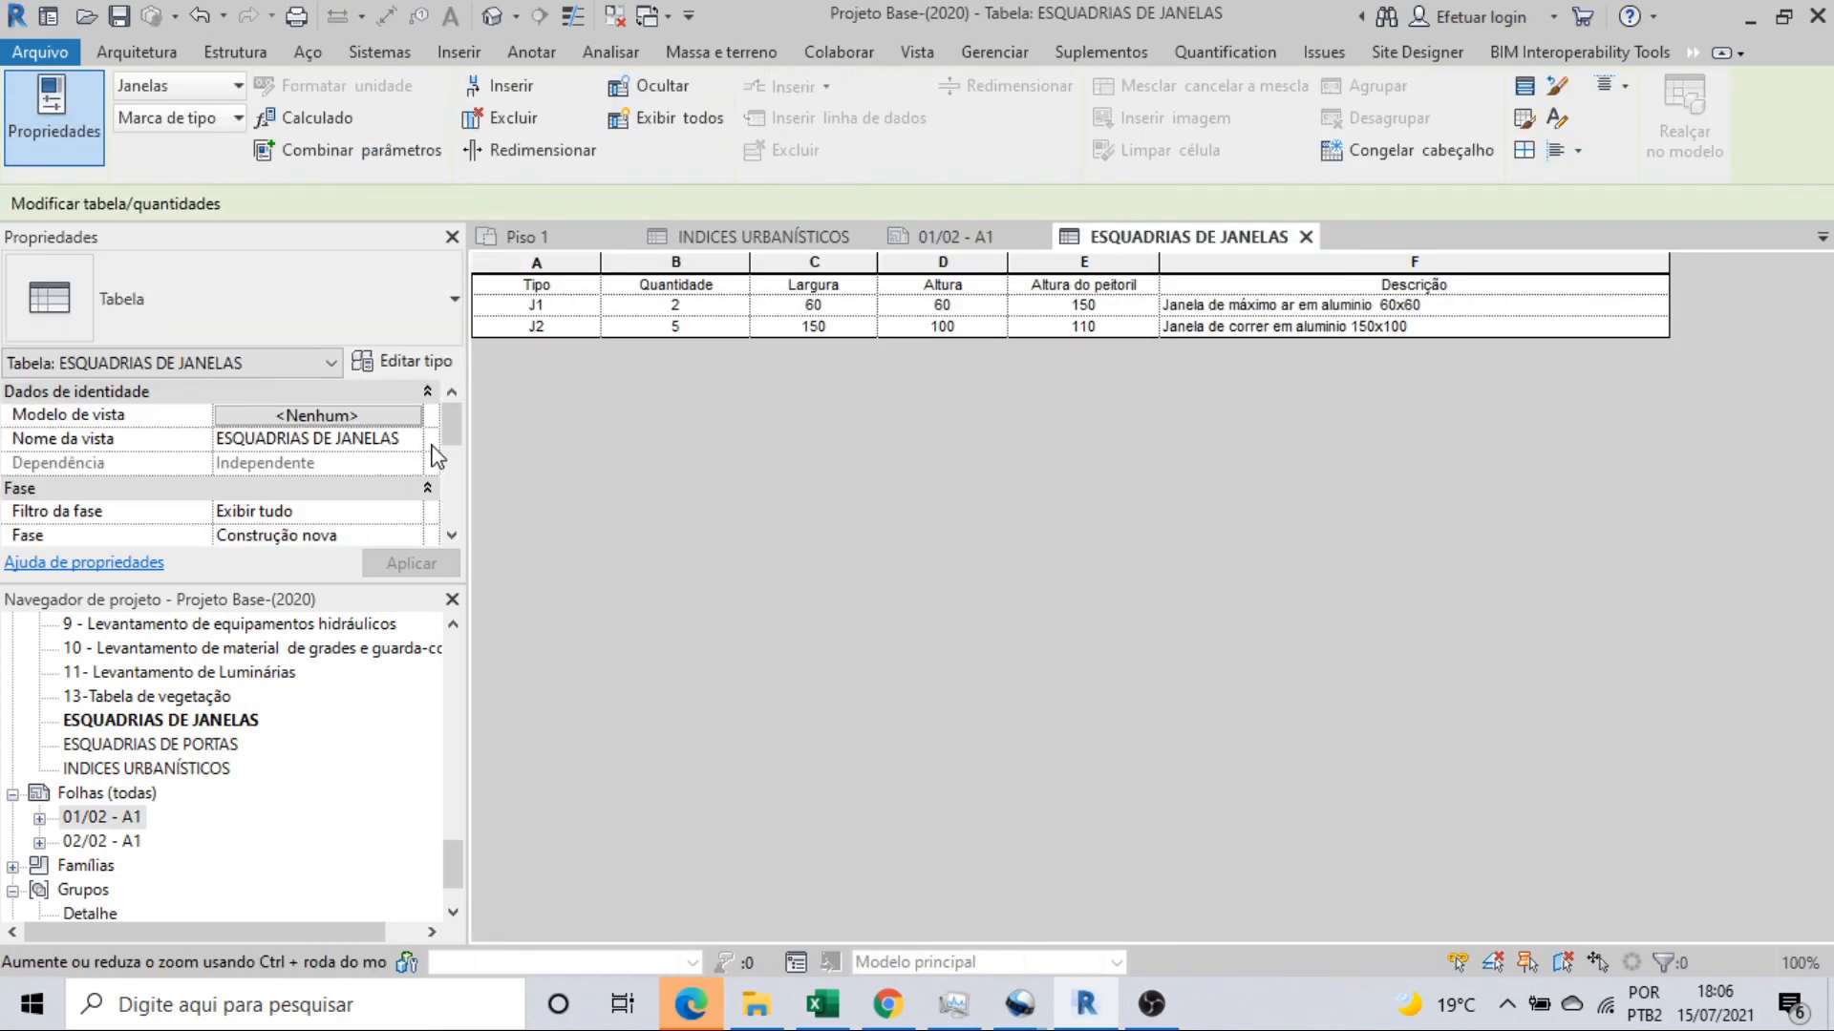
Check the title and header display options in the window schedule's appearance settings, cancel the dialog and close the schedule.
scroll(442, 483, down, 3)
scroll(377, 514, down, 1)
click(357, 512)
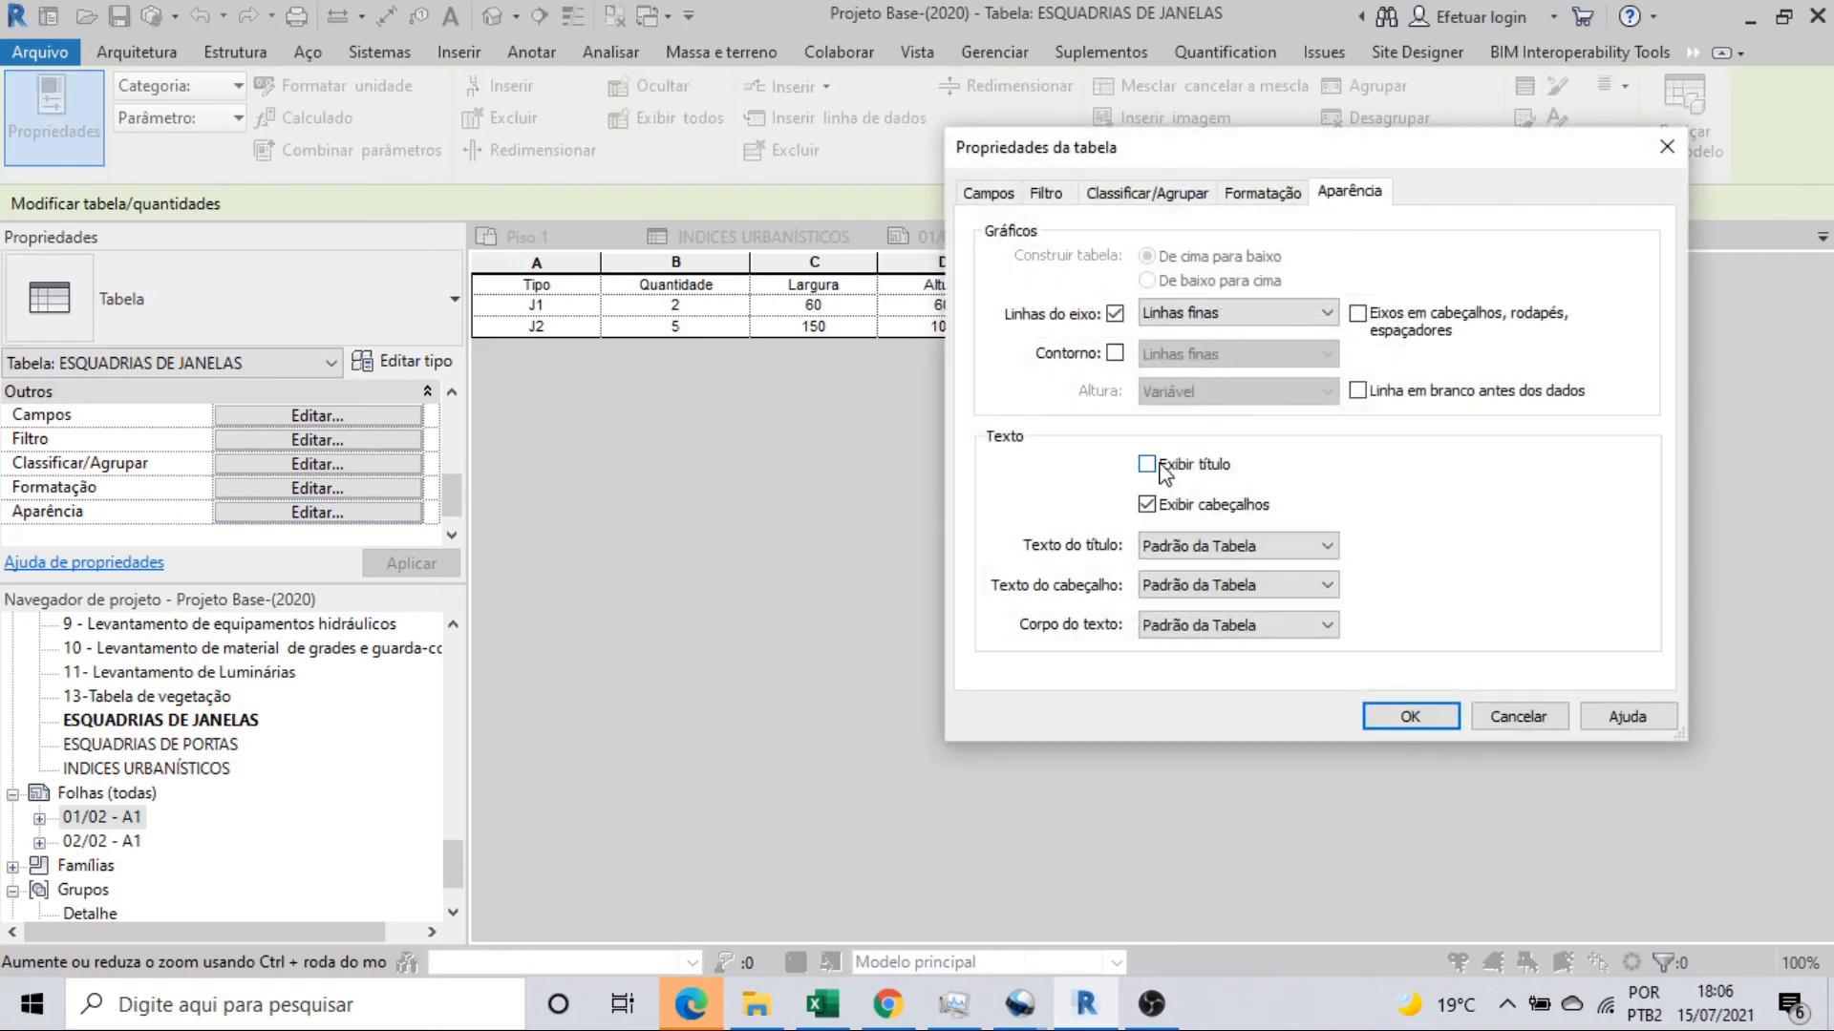
click(1505, 717)
click(1306, 236)
Examine the title block of sheet 01/02, including the building areas, zoning coefficients, land data and location sketch.
scroll(1454, 489, up, 1)
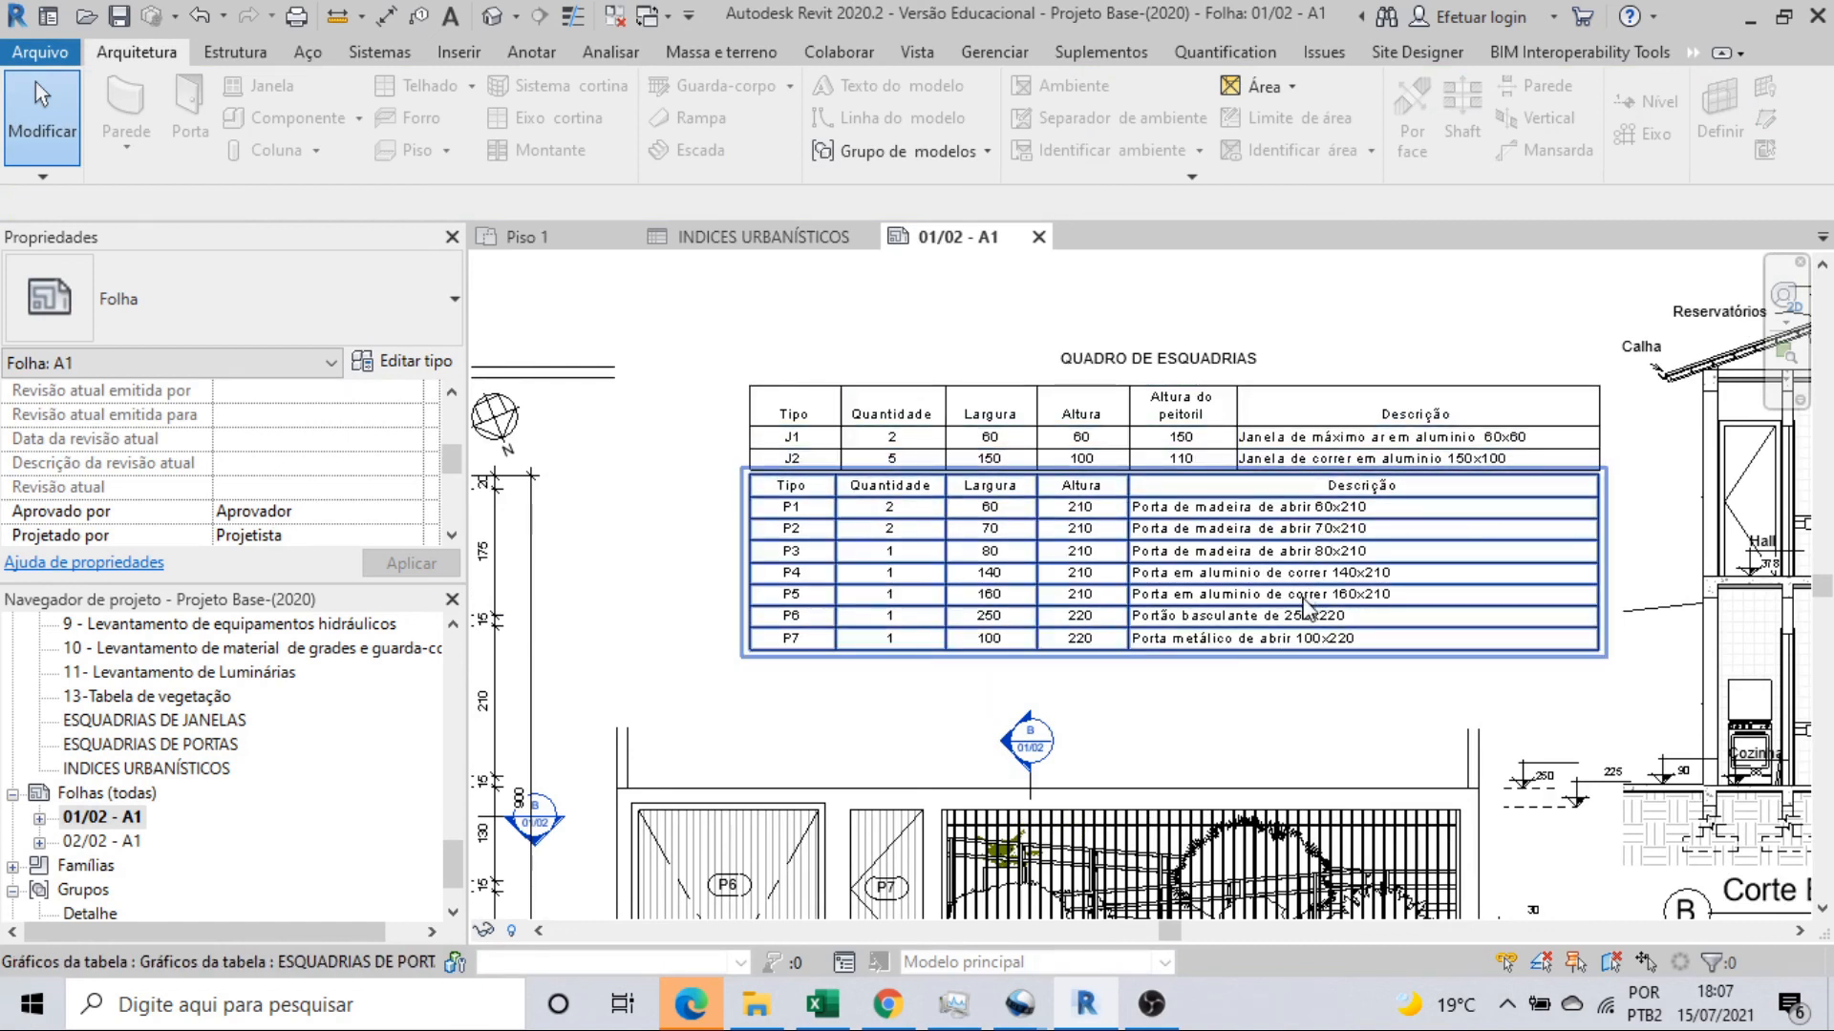
scroll(1314, 611, down, 2)
middle_drag(1280, 592, 1111, 386)
middle_drag(1426, 783, 1330, 544)
scroll(1392, 571, up, 3)
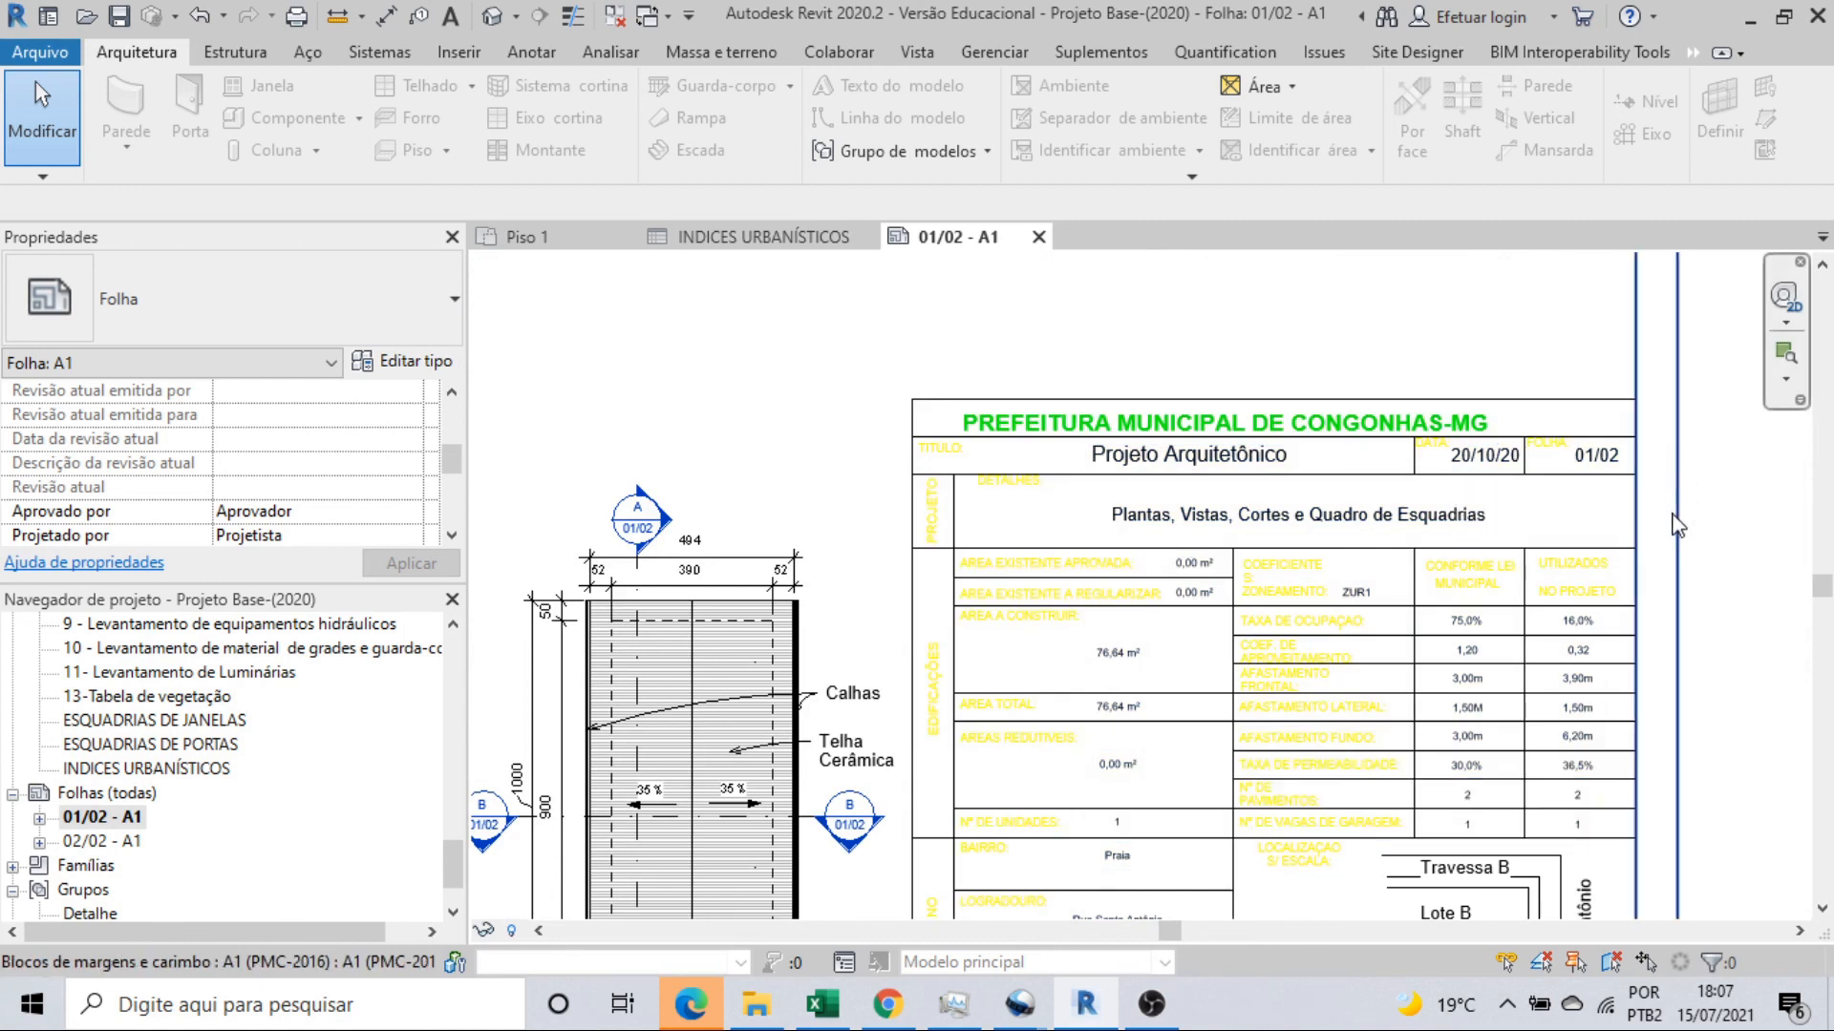
middle_drag(1705, 573, 1640, 551)
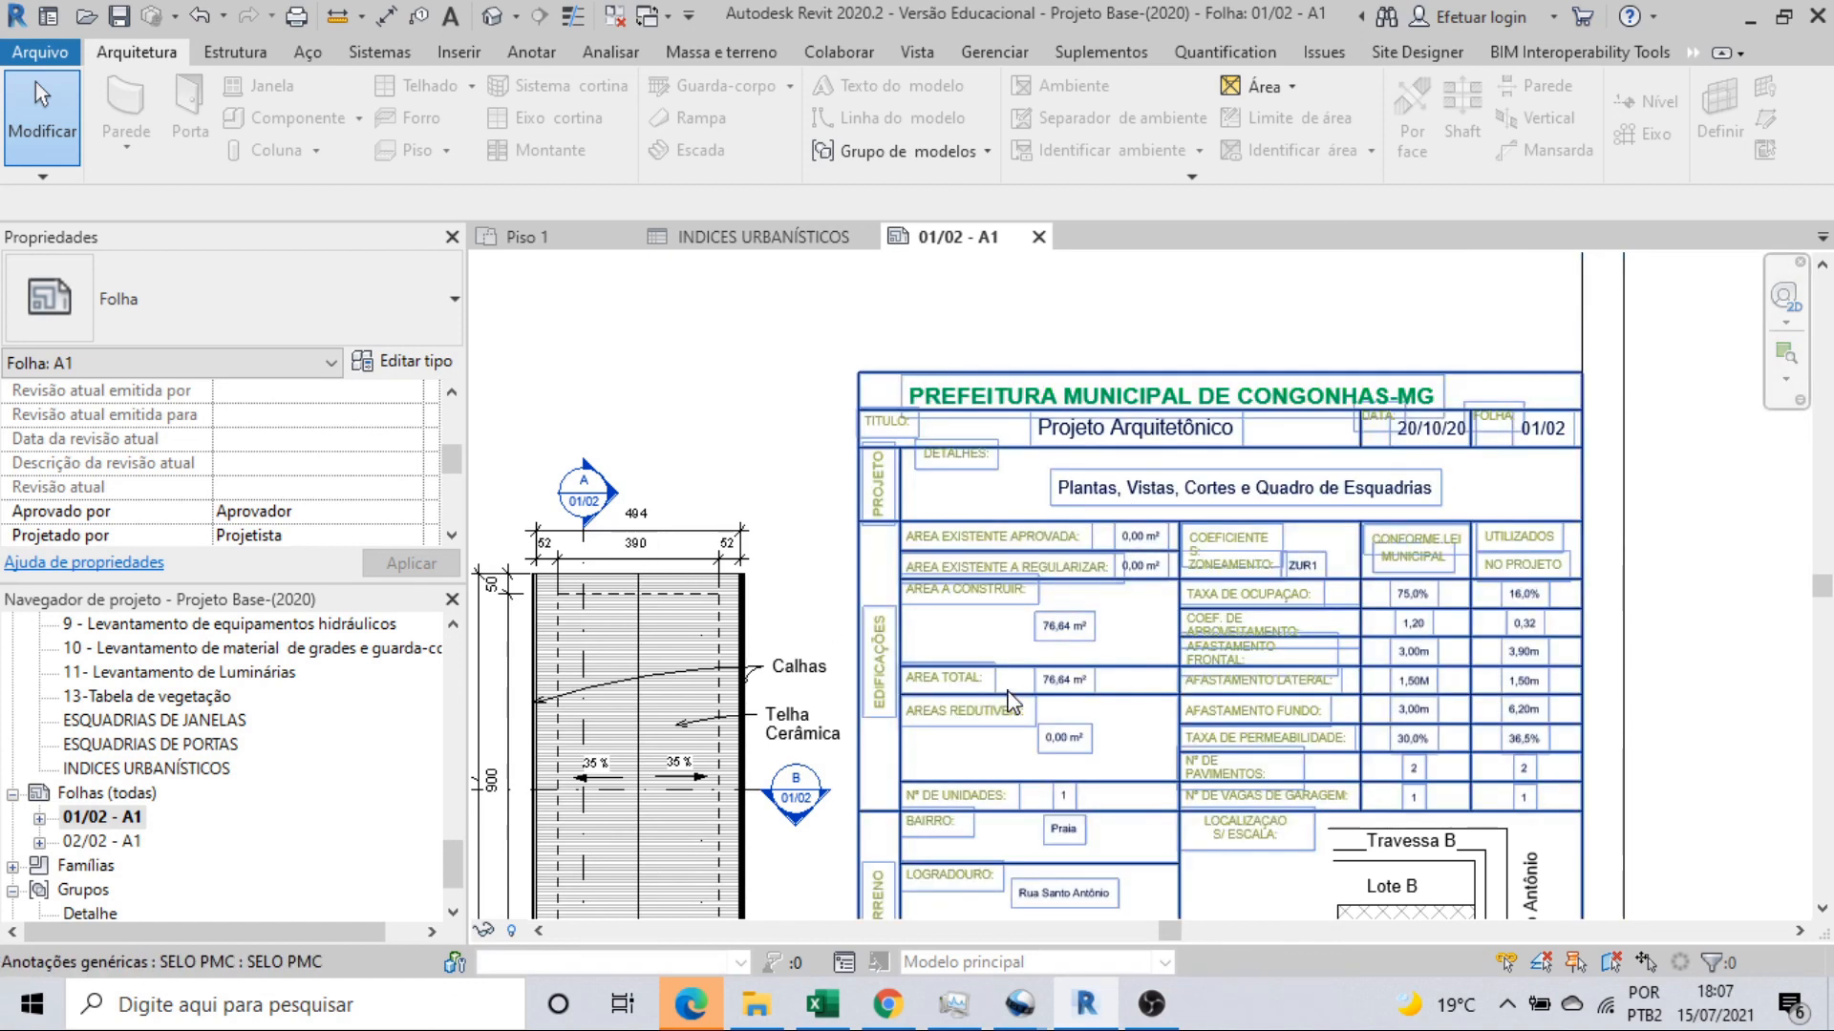
scroll(1011, 698, up, 1)
middle_drag(1138, 637, 1126, 510)
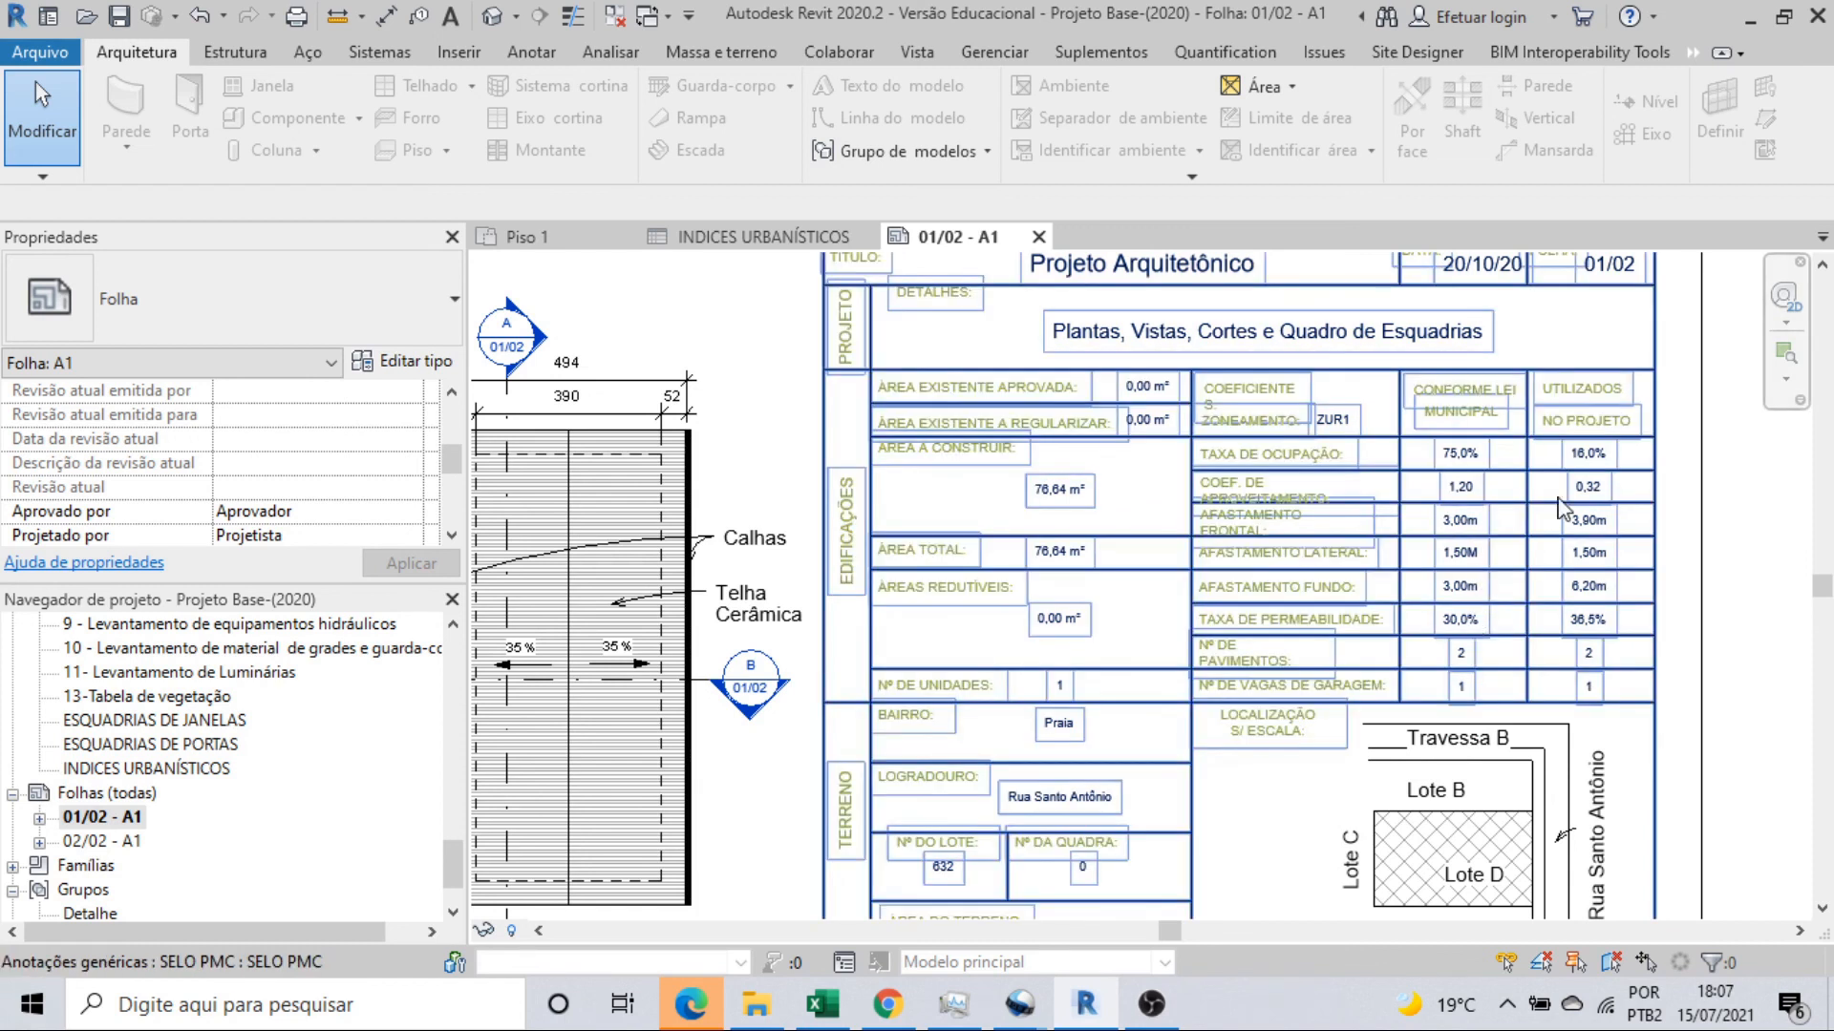
scroll(1592, 574, down, 1)
scroll(1537, 620, up, 4)
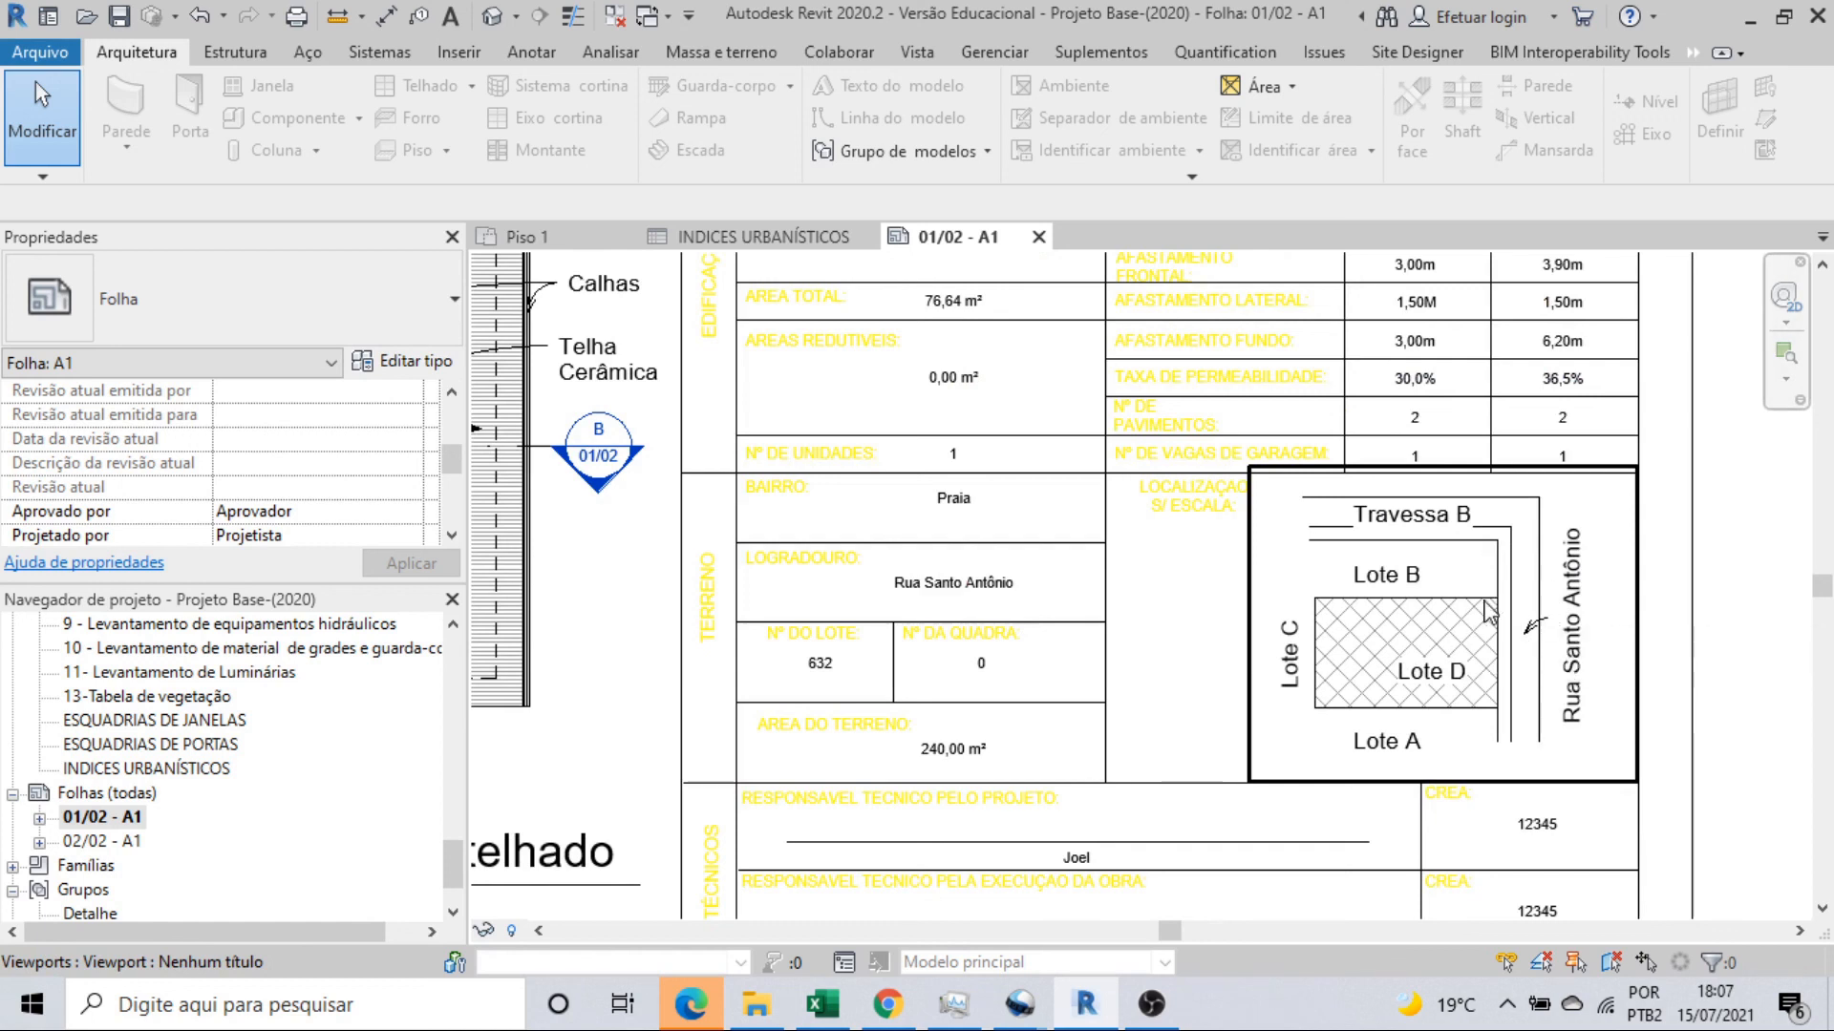
scroll(1429, 621, down, 3)
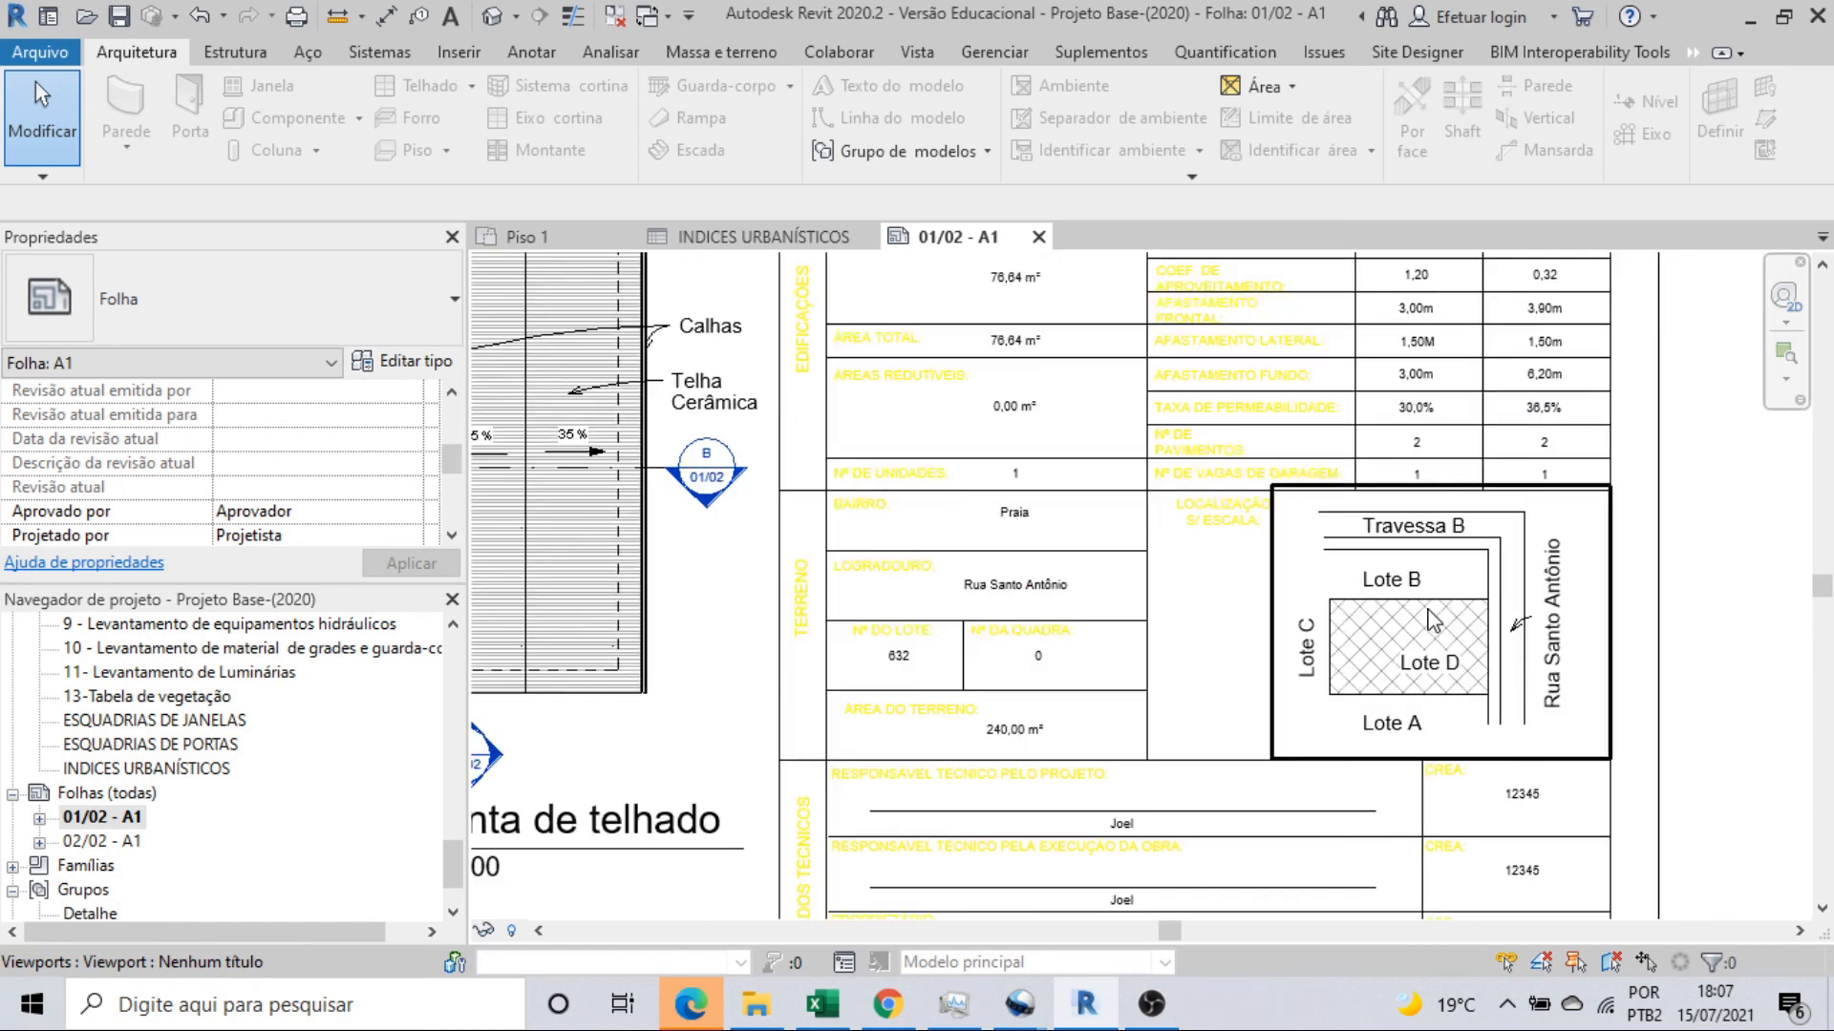
scroll(1425, 659, down, 5)
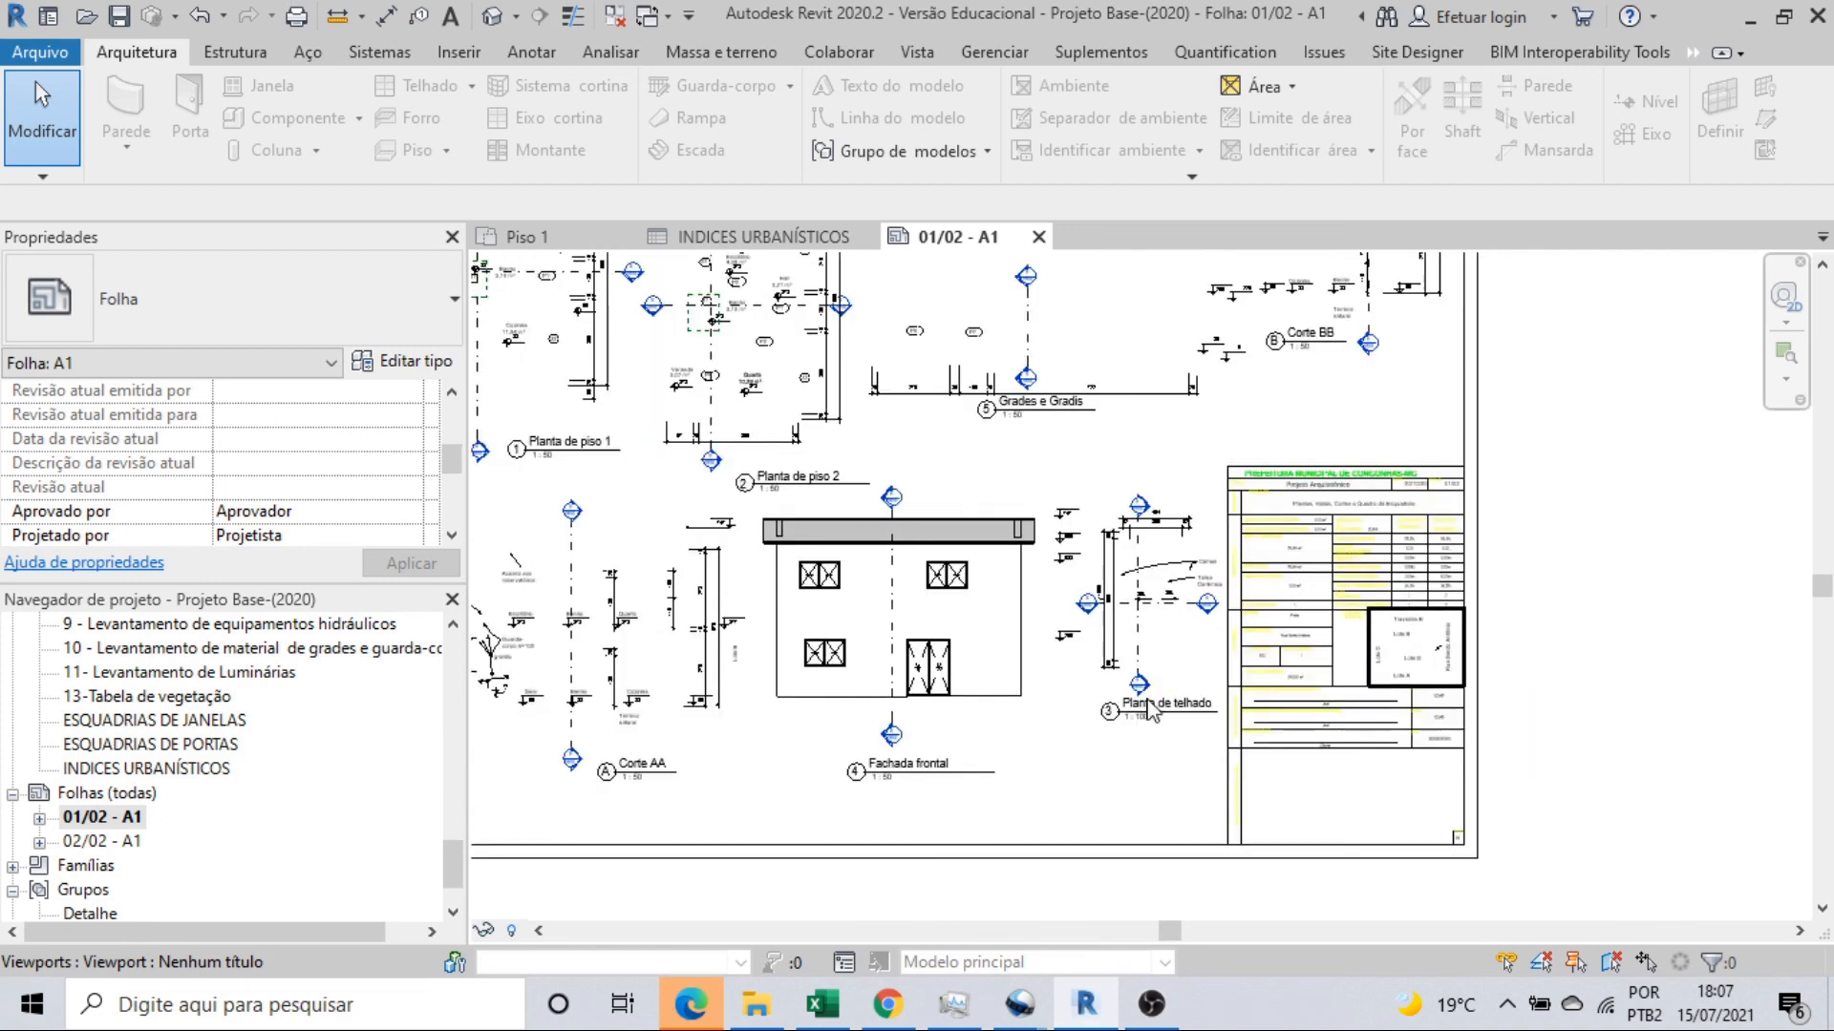
Open sheet 02/02 - A1 and examine its longitudinal and transverse terrain profiles and the Planta de áreas.
double_click(131, 844)
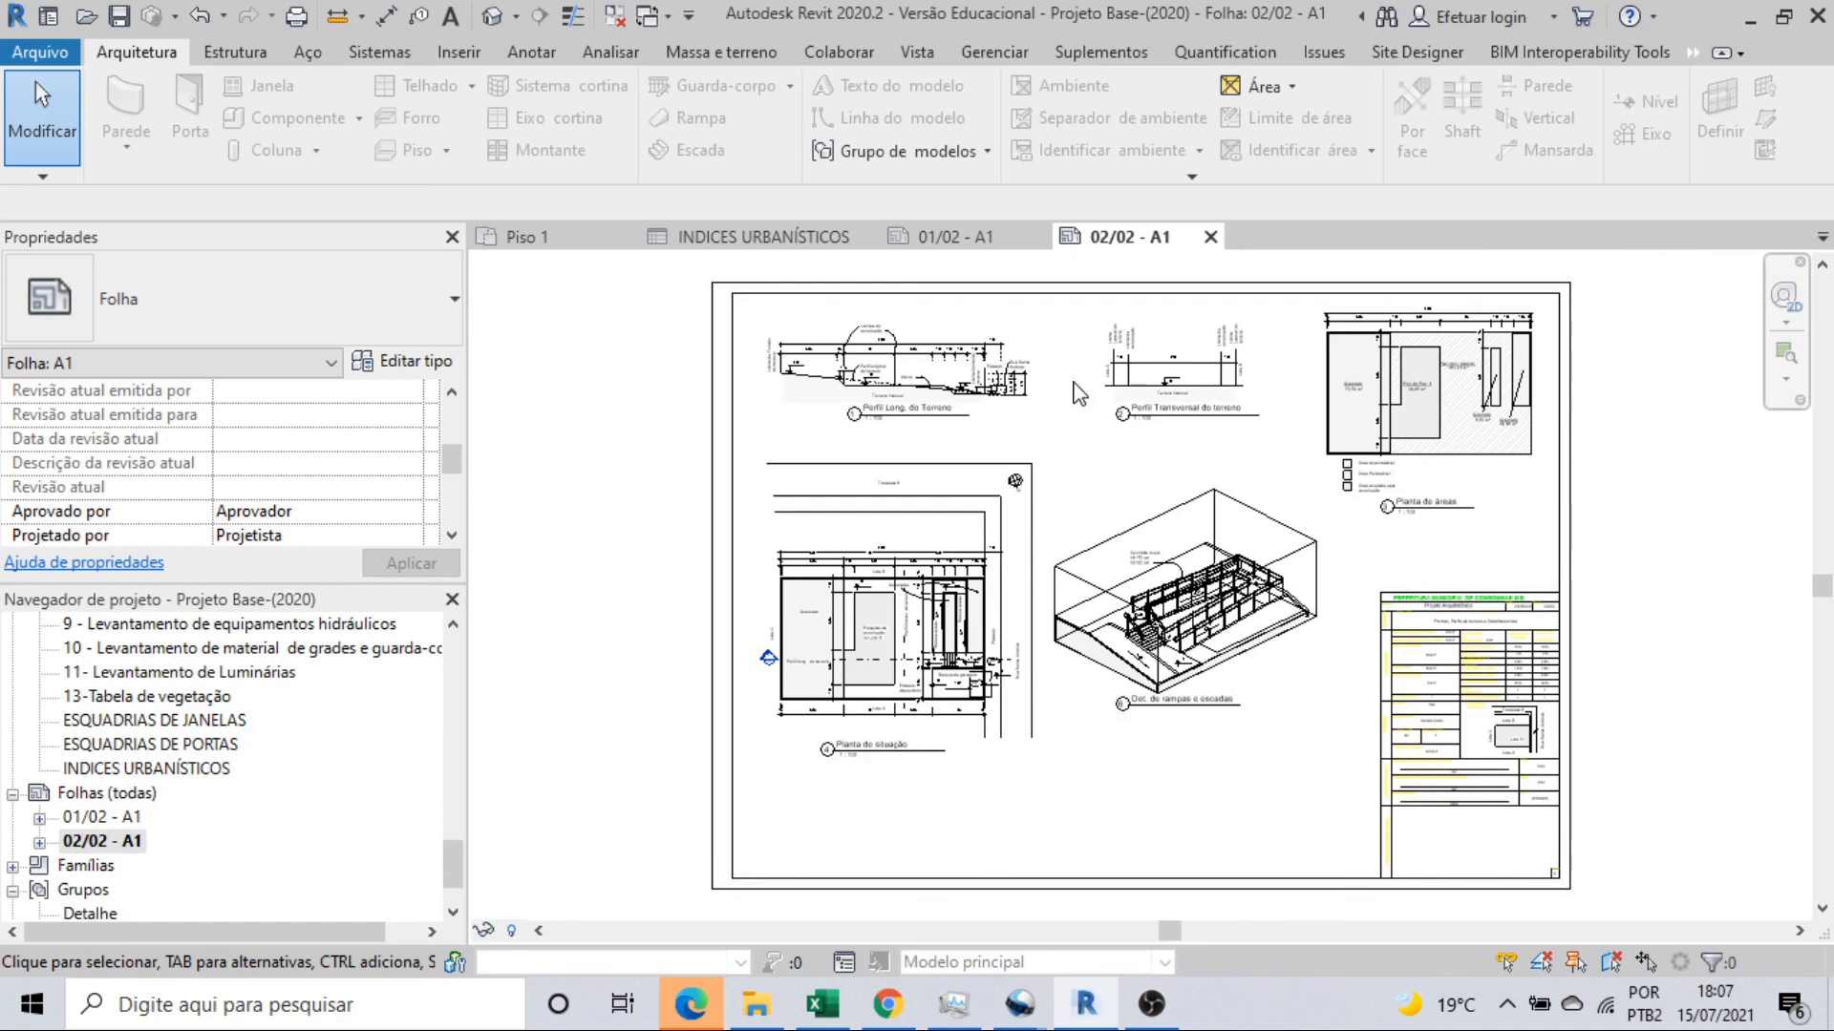
scroll(1079, 394, up, 2)
scroll(819, 399, up, 4)
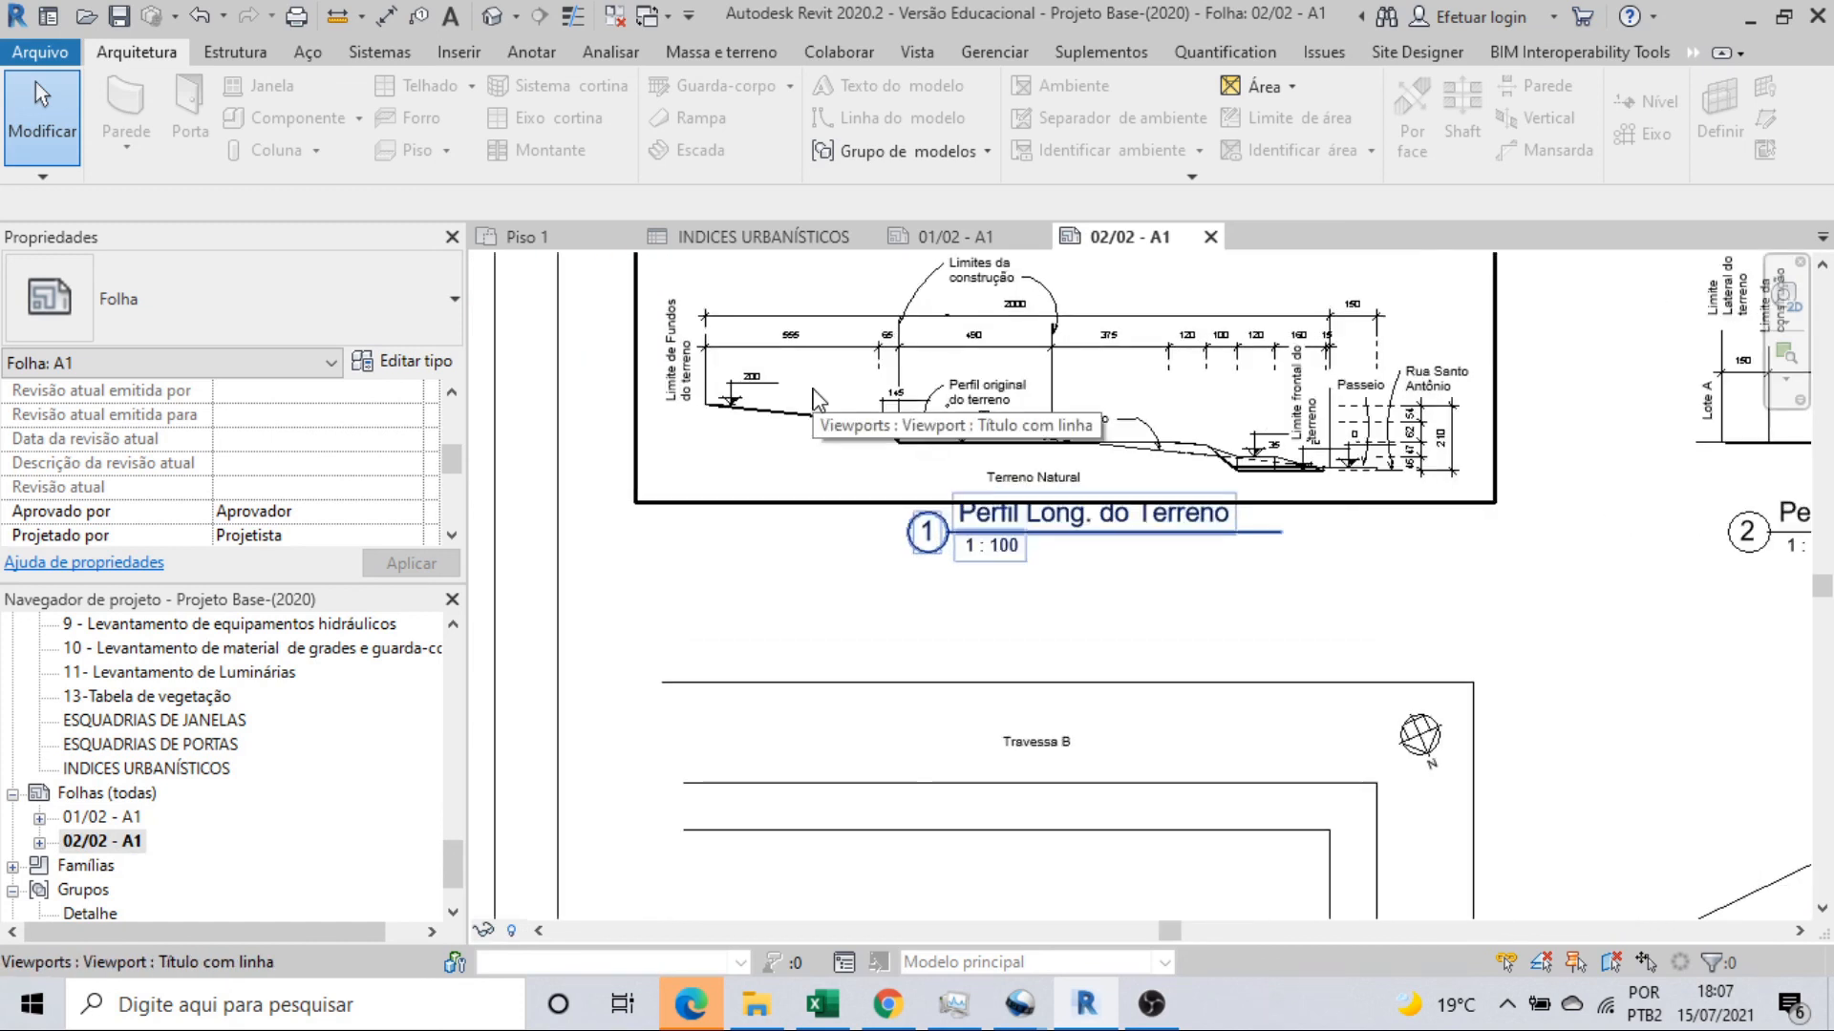
scroll(819, 399, down, 3)
scroll(1445, 425, up, 1)
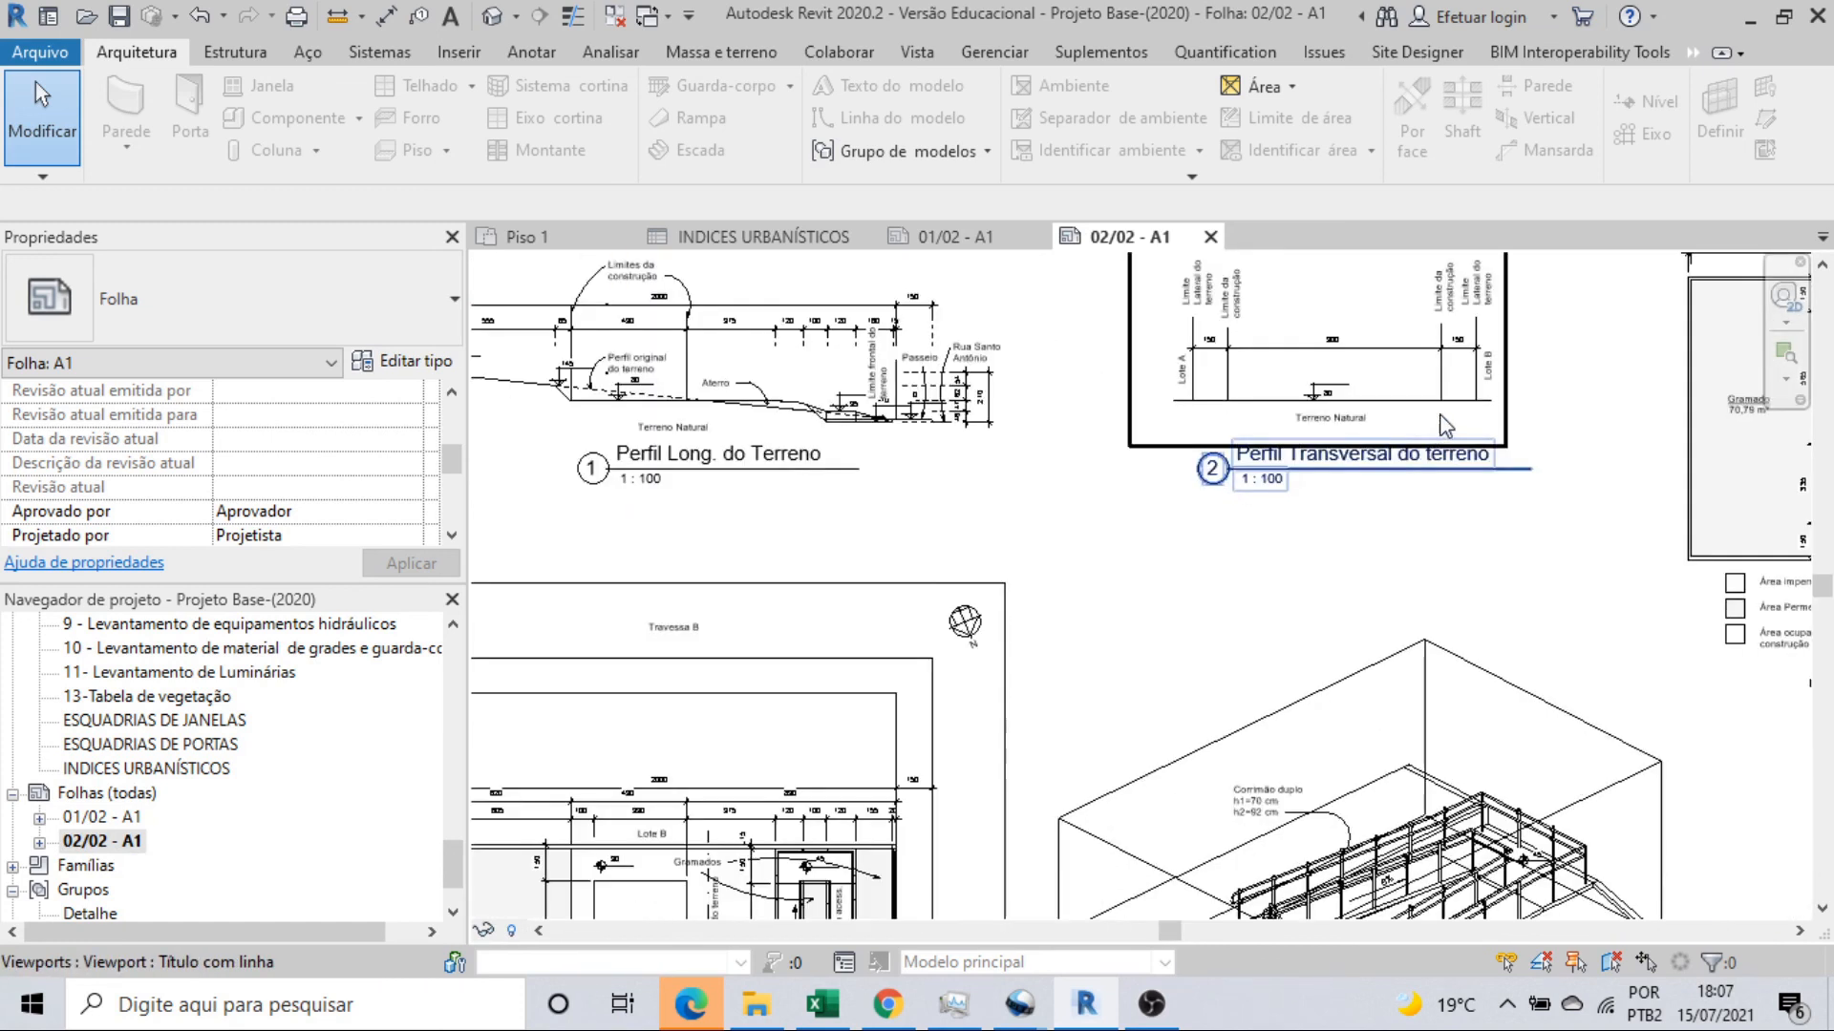
scroll(1445, 425, down, 1)
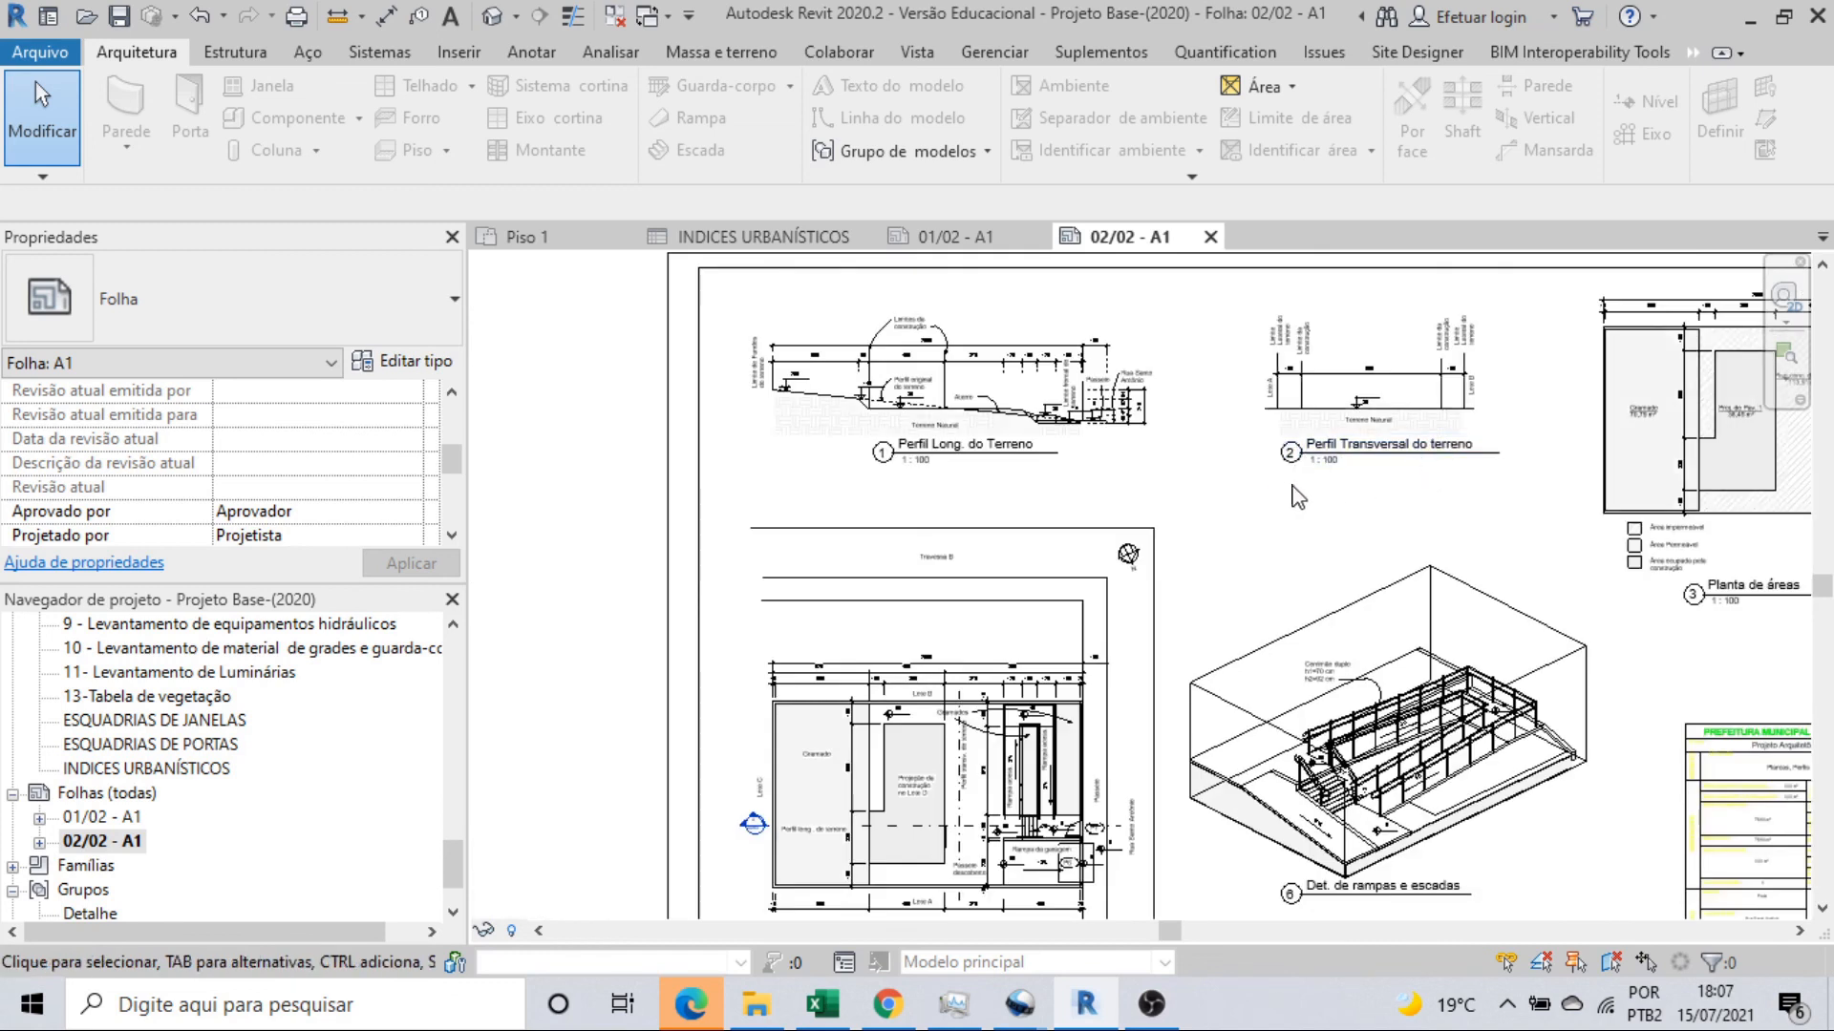
scroll(1296, 497, up, 3)
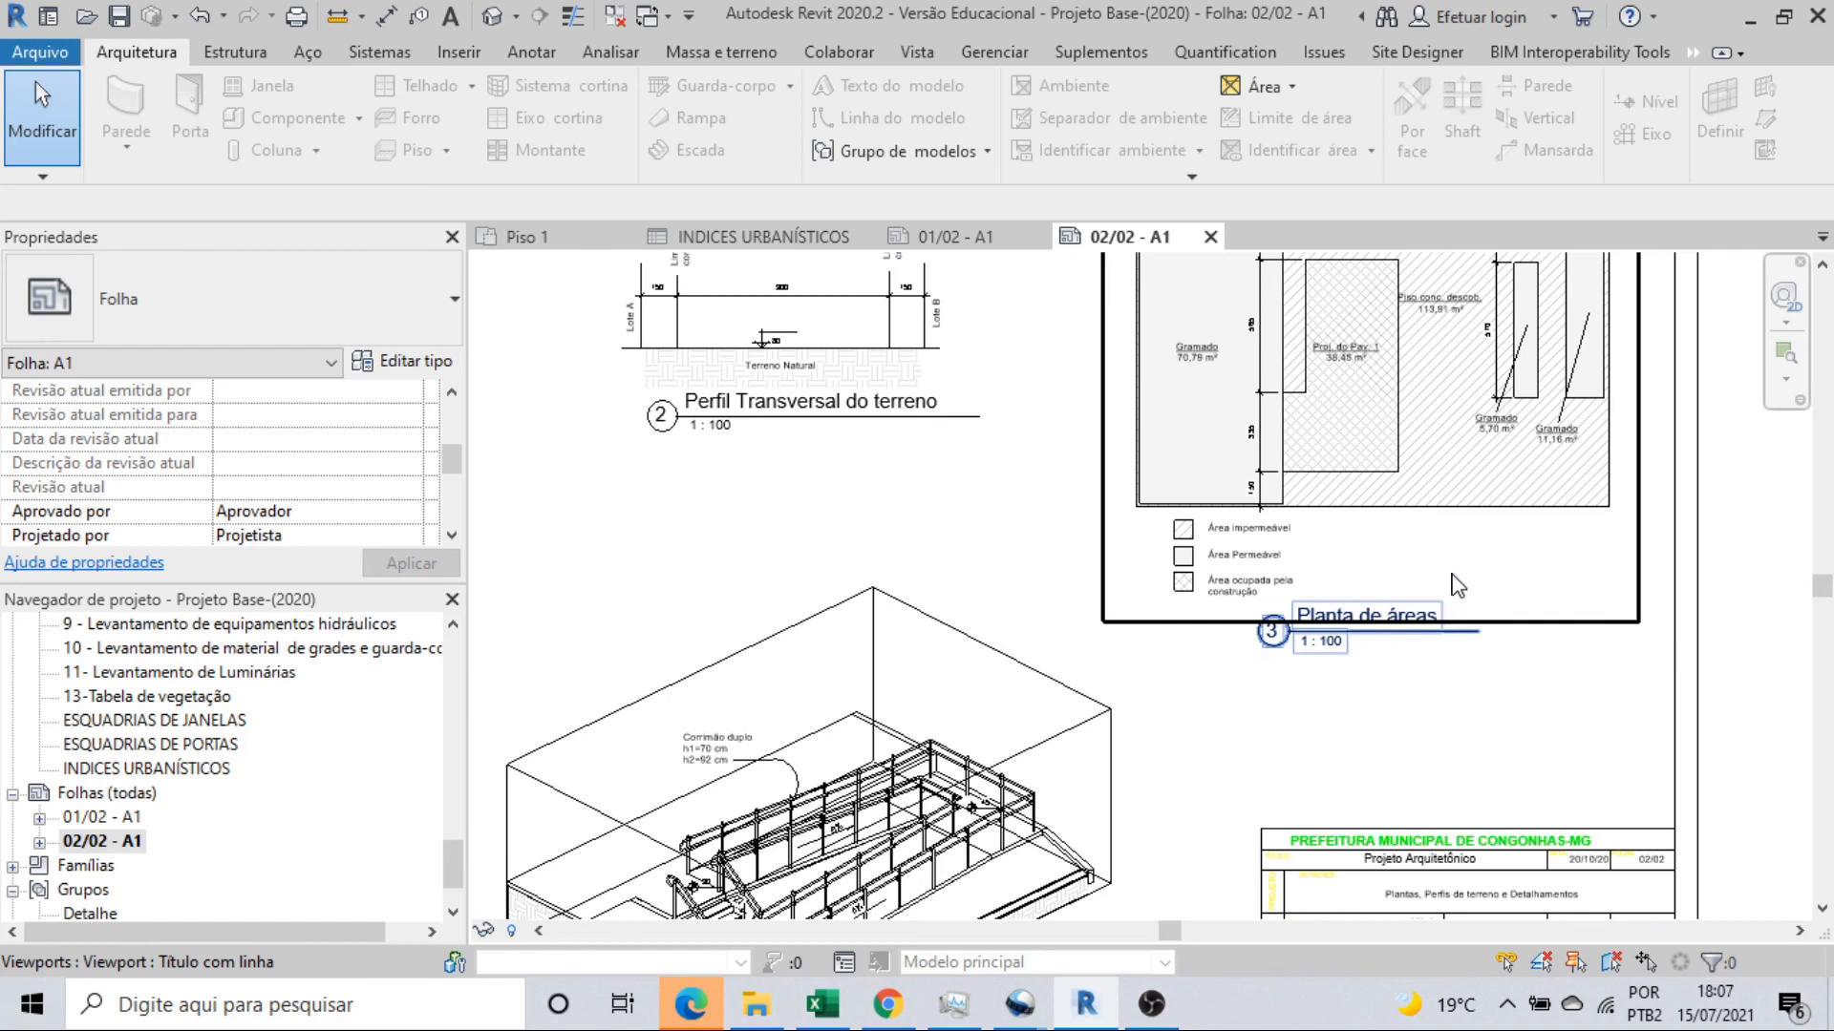
scroll(1457, 584, down, 3)
Examine the Planta de situação and the Det. de rampas e escadas view on sheet 02/02.
scroll(802, 724, up, 3)
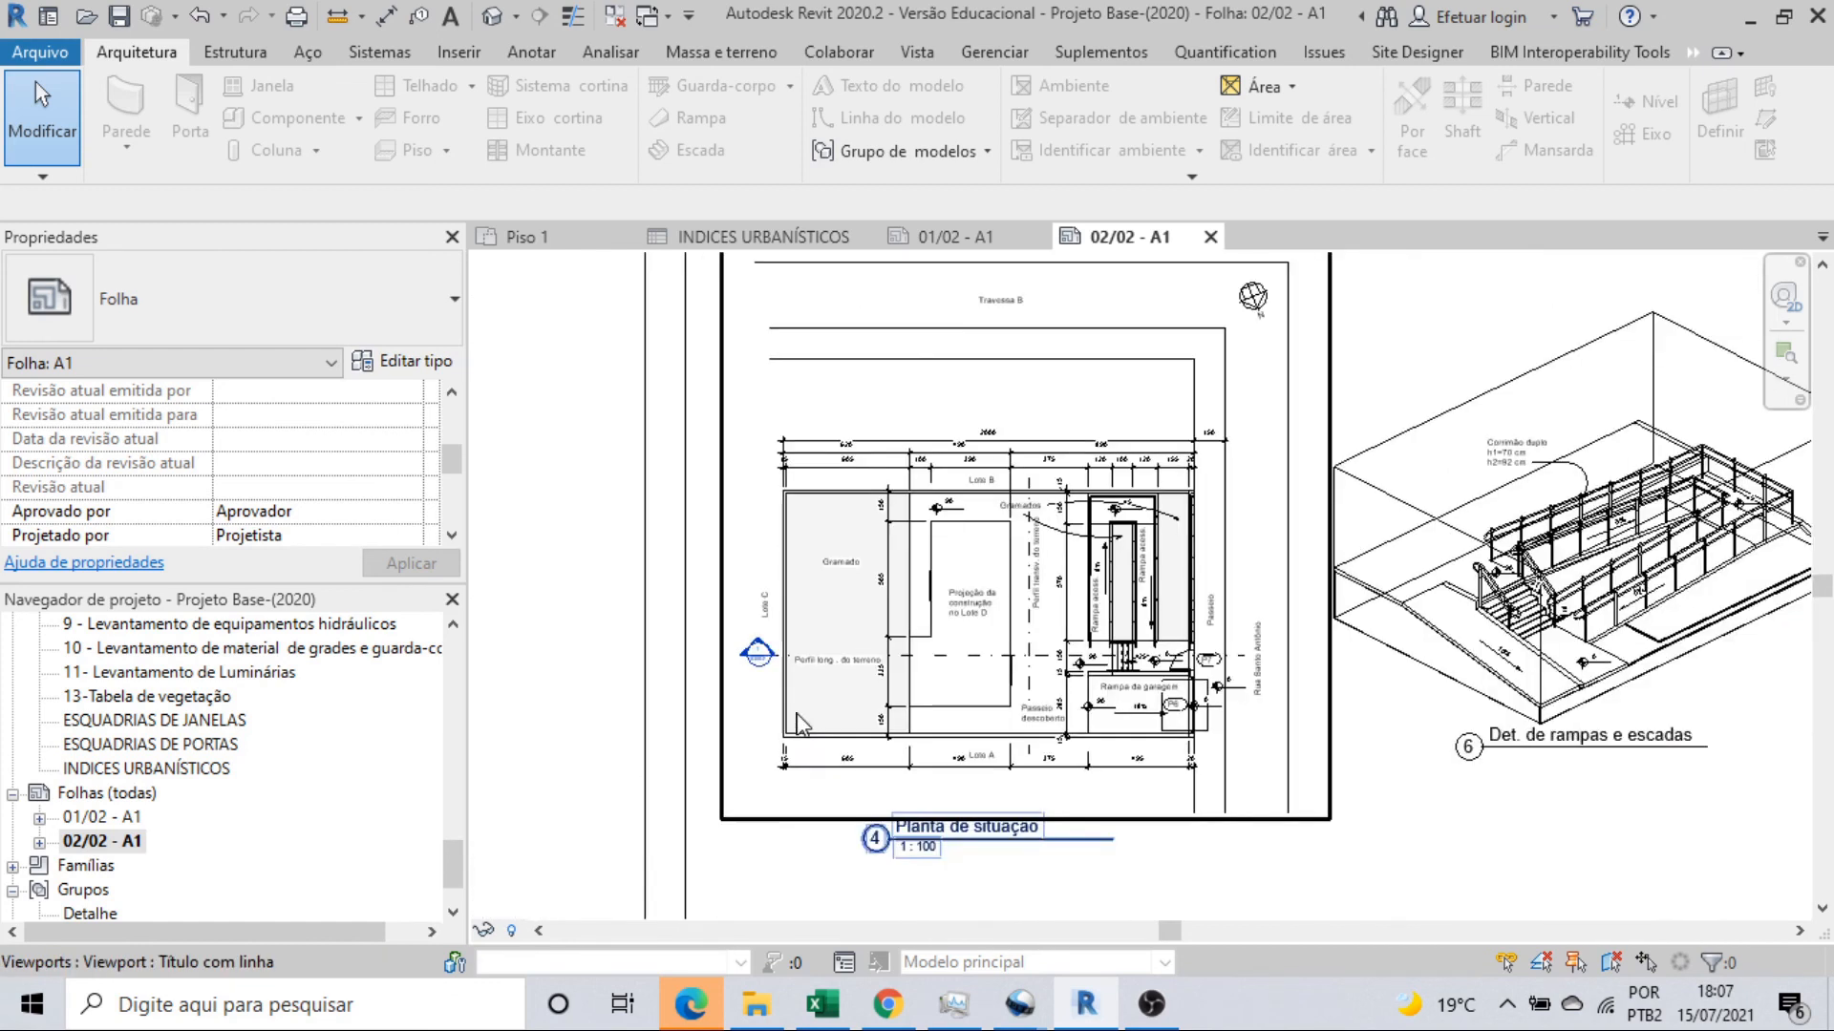
scroll(836, 729, up, 3)
scroll(836, 729, down, 3)
scroll(836, 728, down, 2)
scroll(1622, 813, up, 4)
middle_drag(1495, 645, 1479, 760)
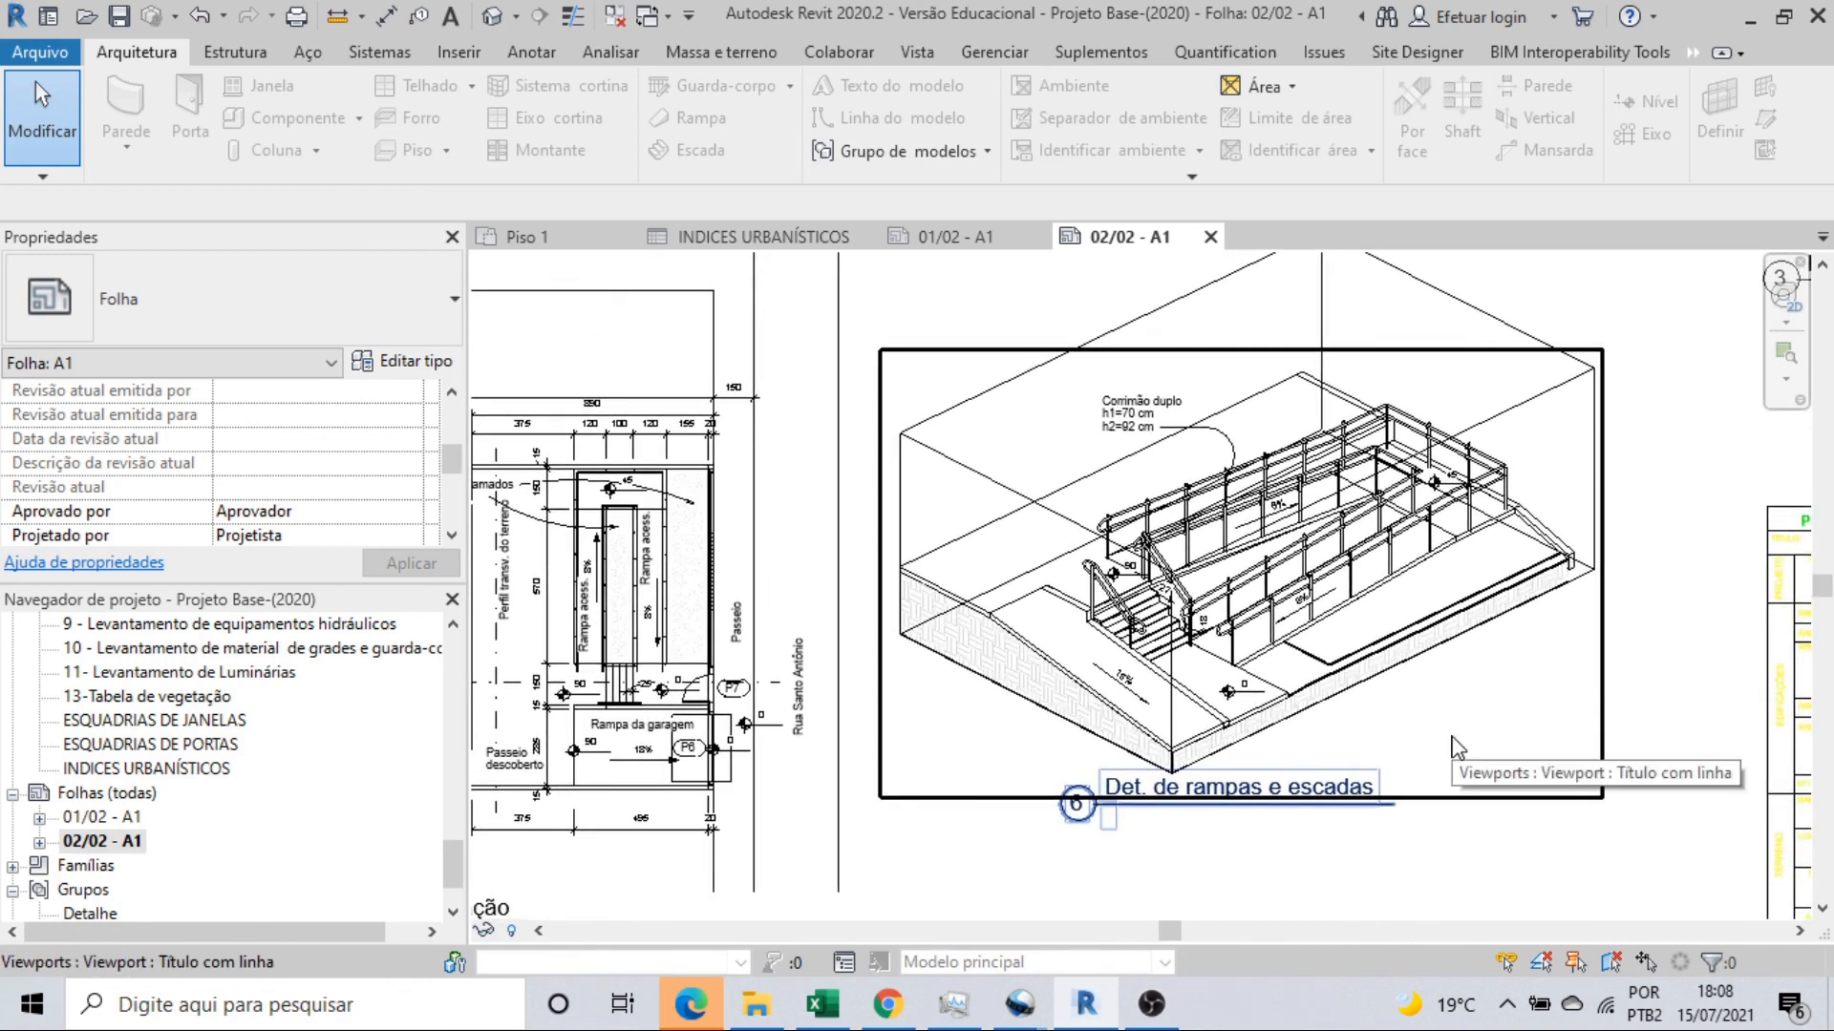
scroll(1456, 747, up, 1)
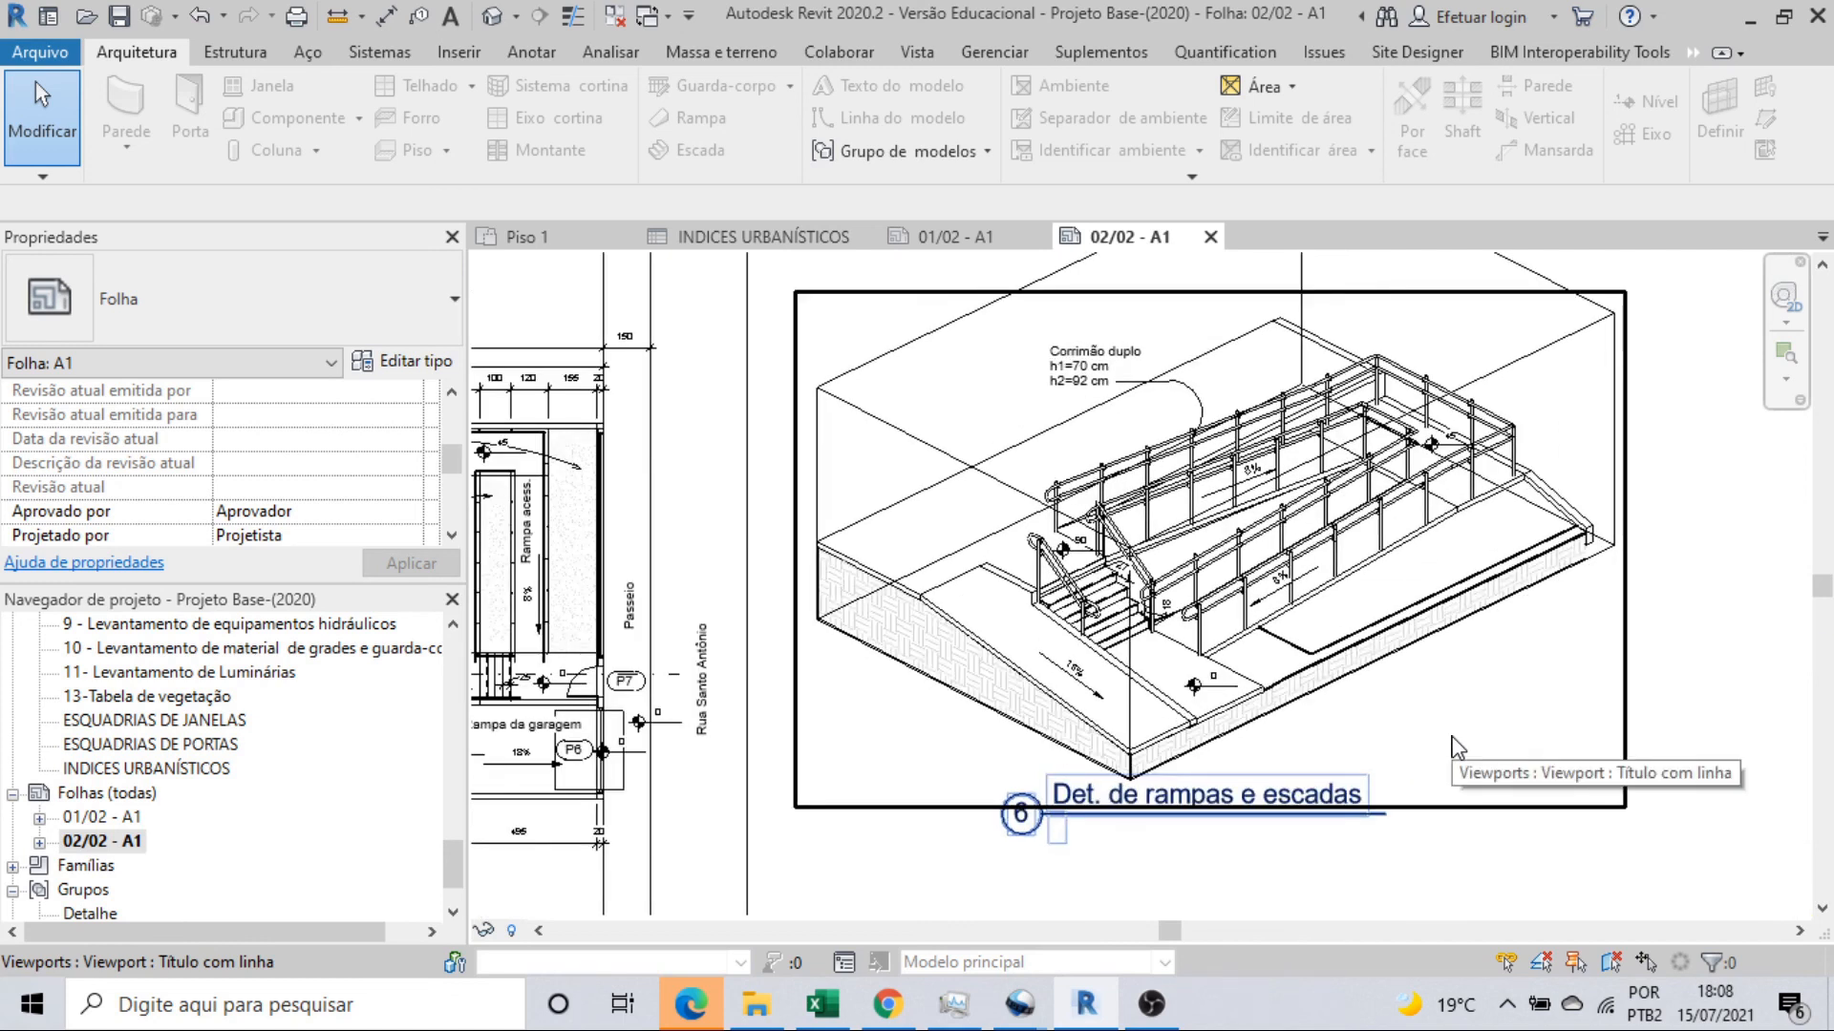
scroll(1457, 748, down, 4)
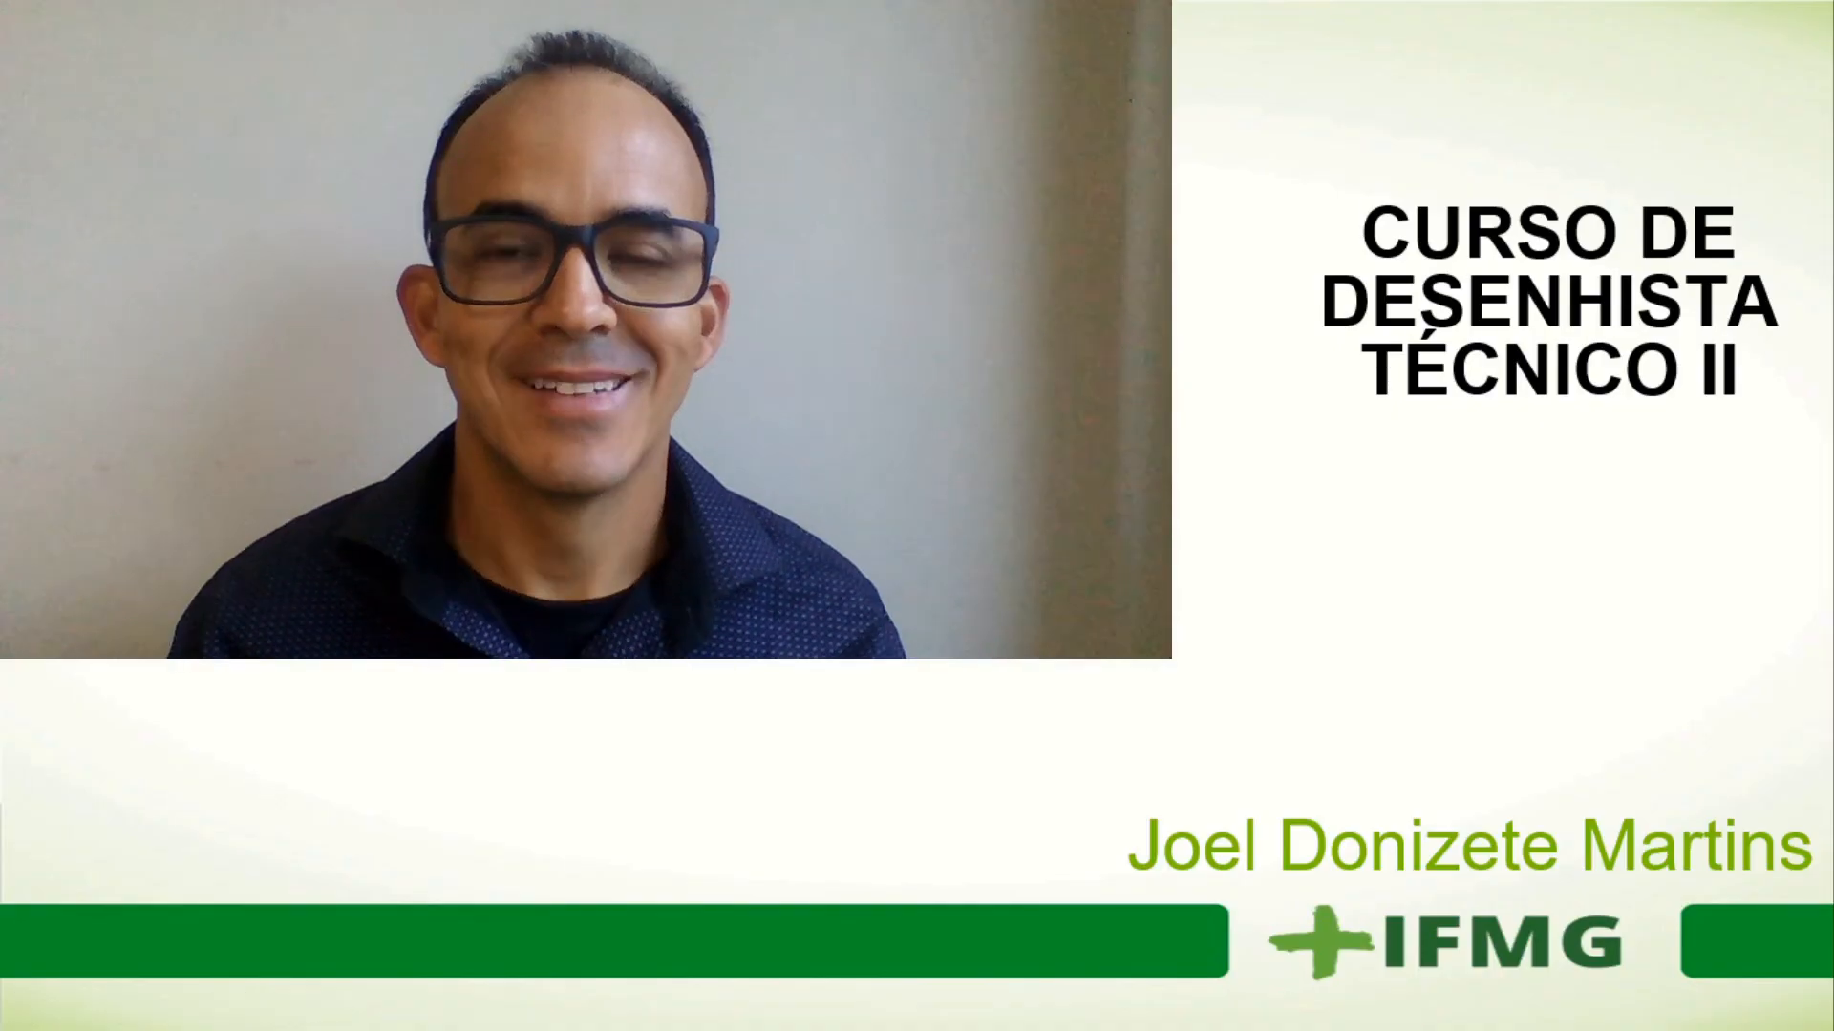